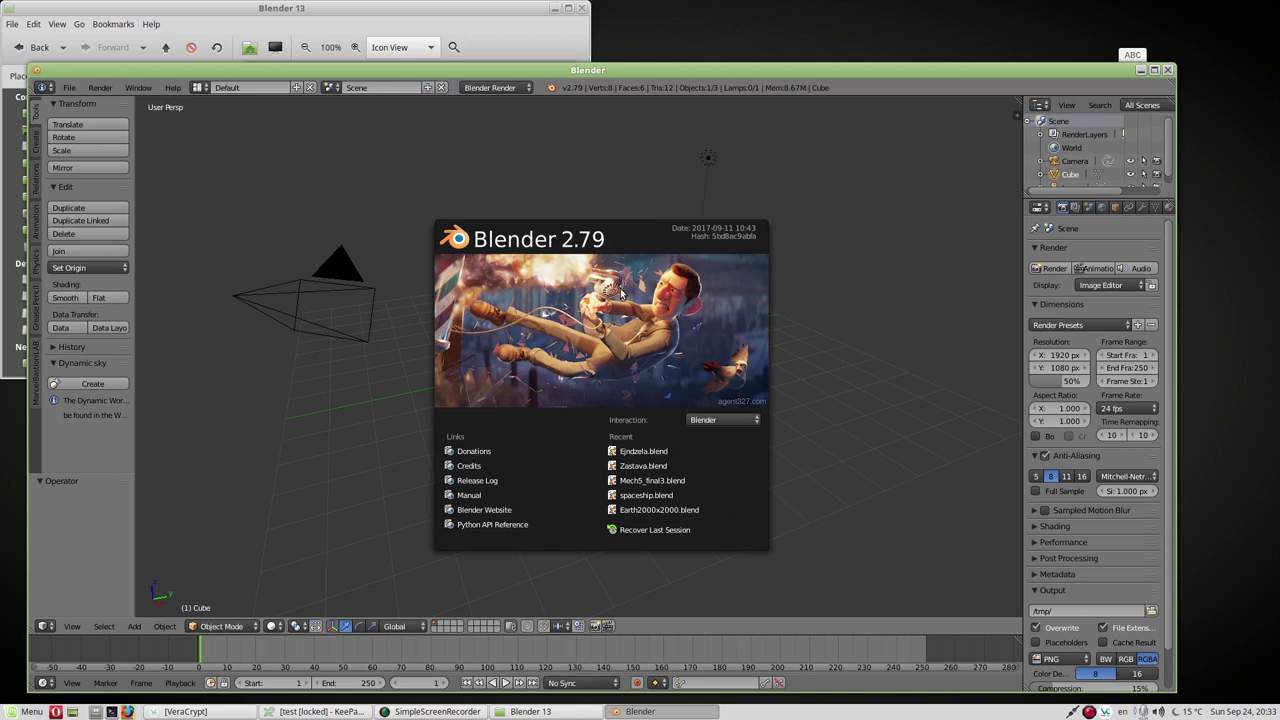
- Dismiss the splash screen and delete the default cube
click(620, 290)
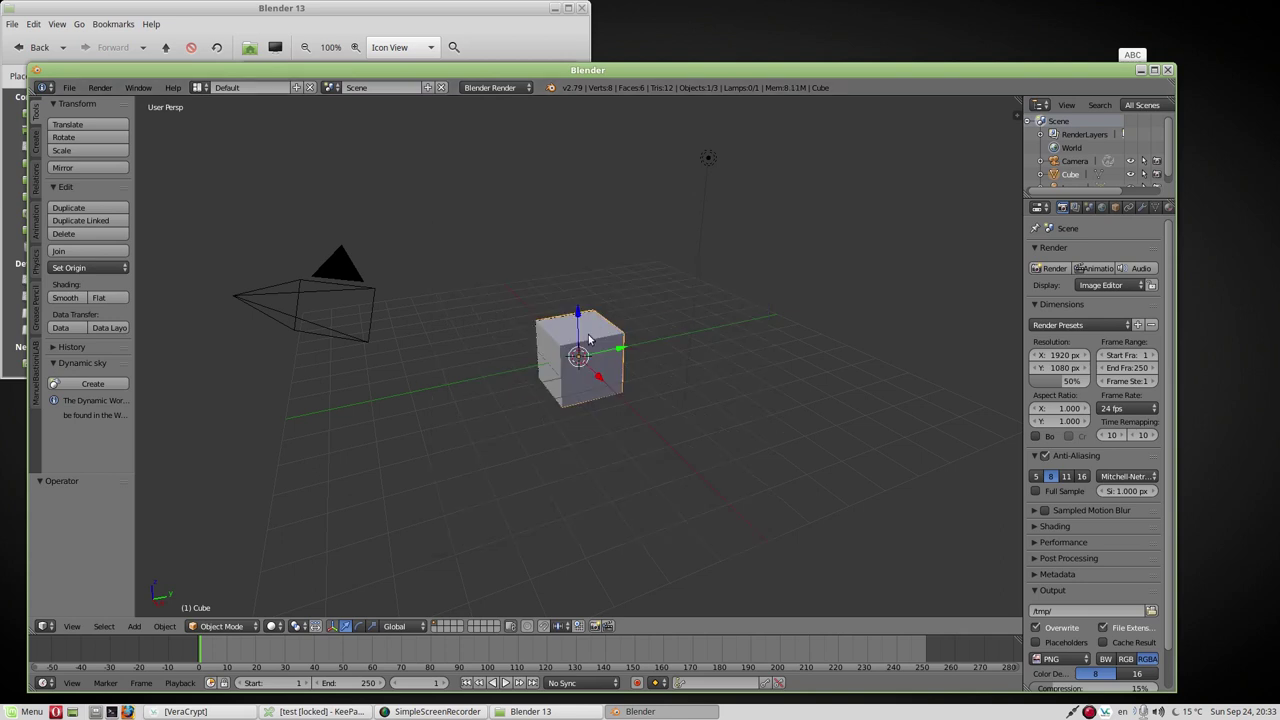
key(x)
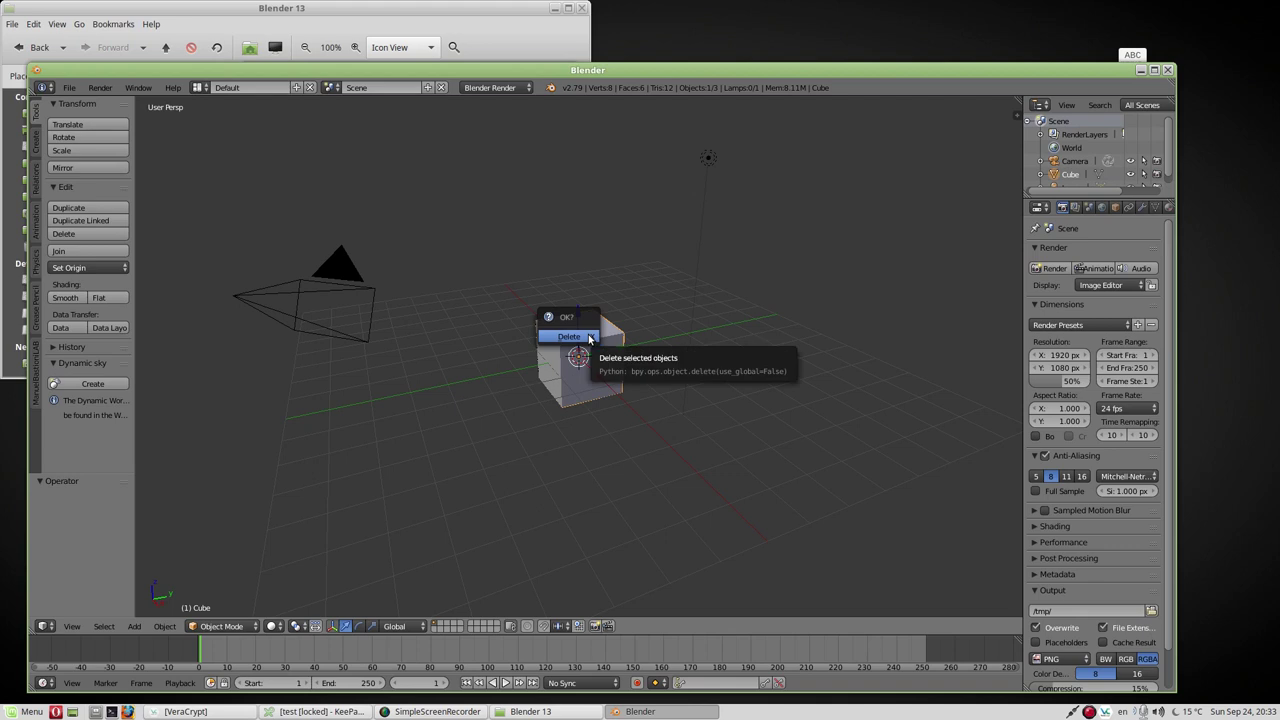
click(589, 338)
- Switch the render engine to Cycles Render and maximize the Blender window
click(495, 87)
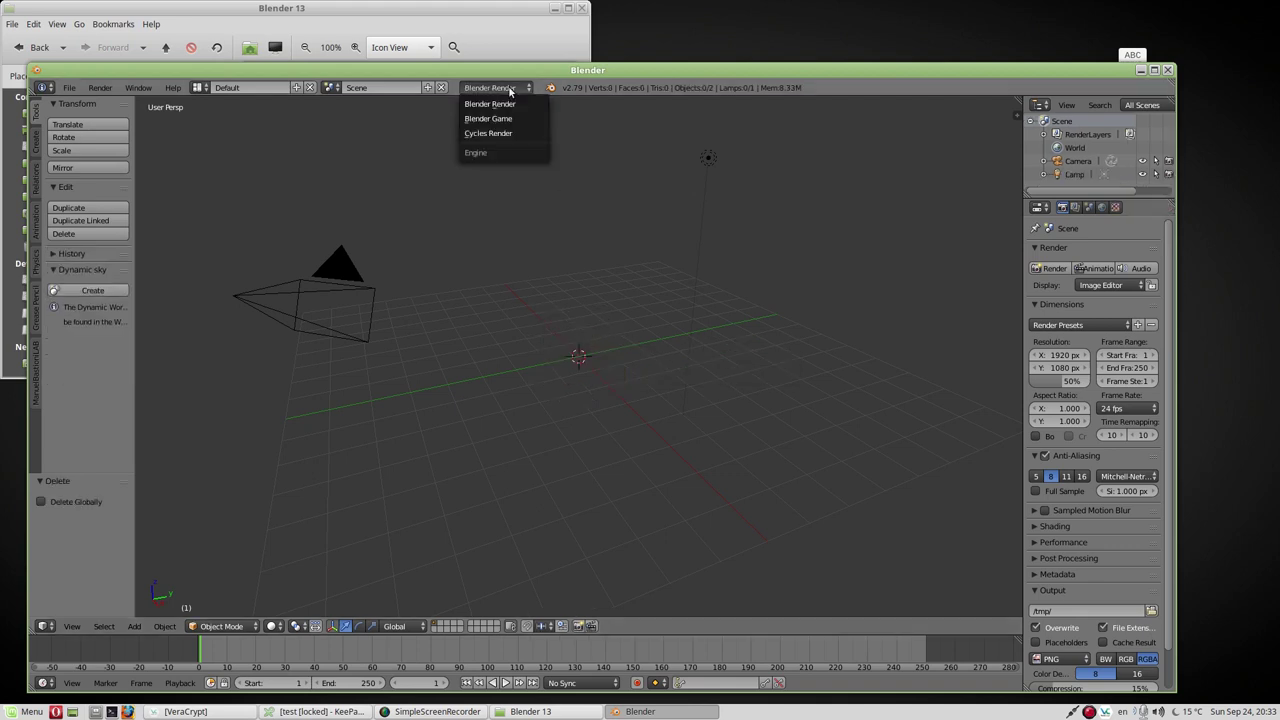
click(488, 133)
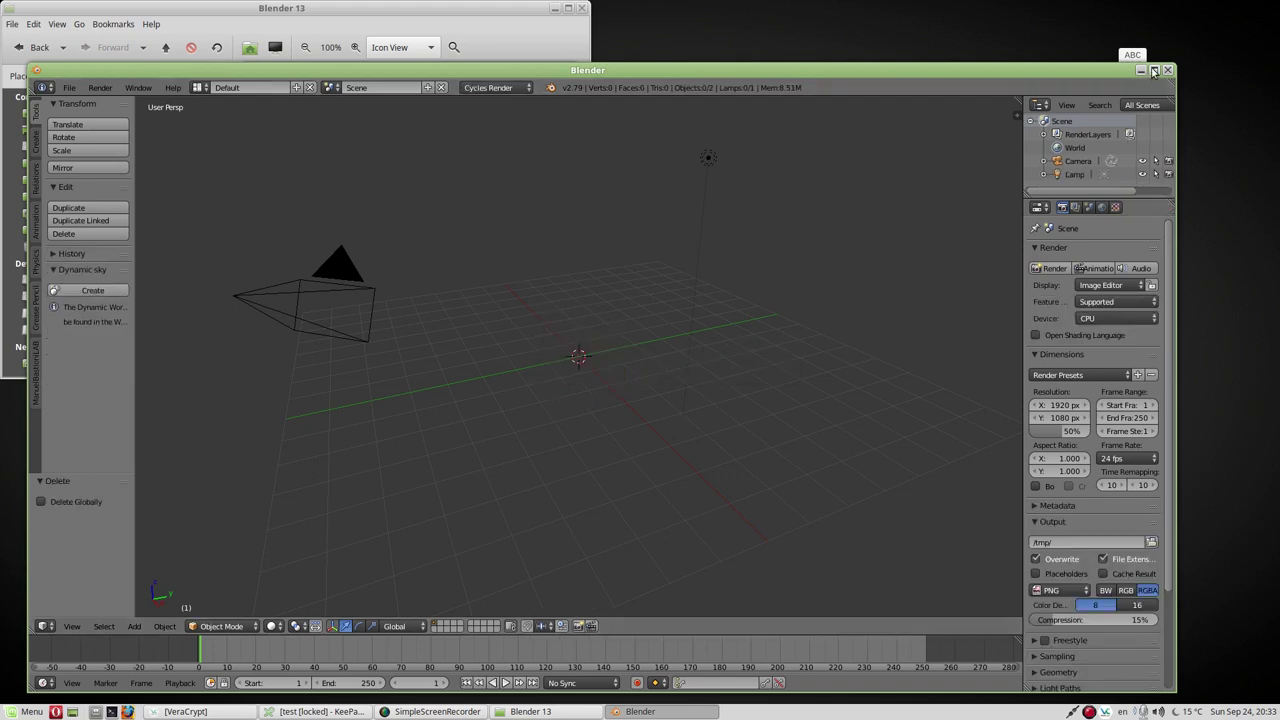
key(alt+F10)
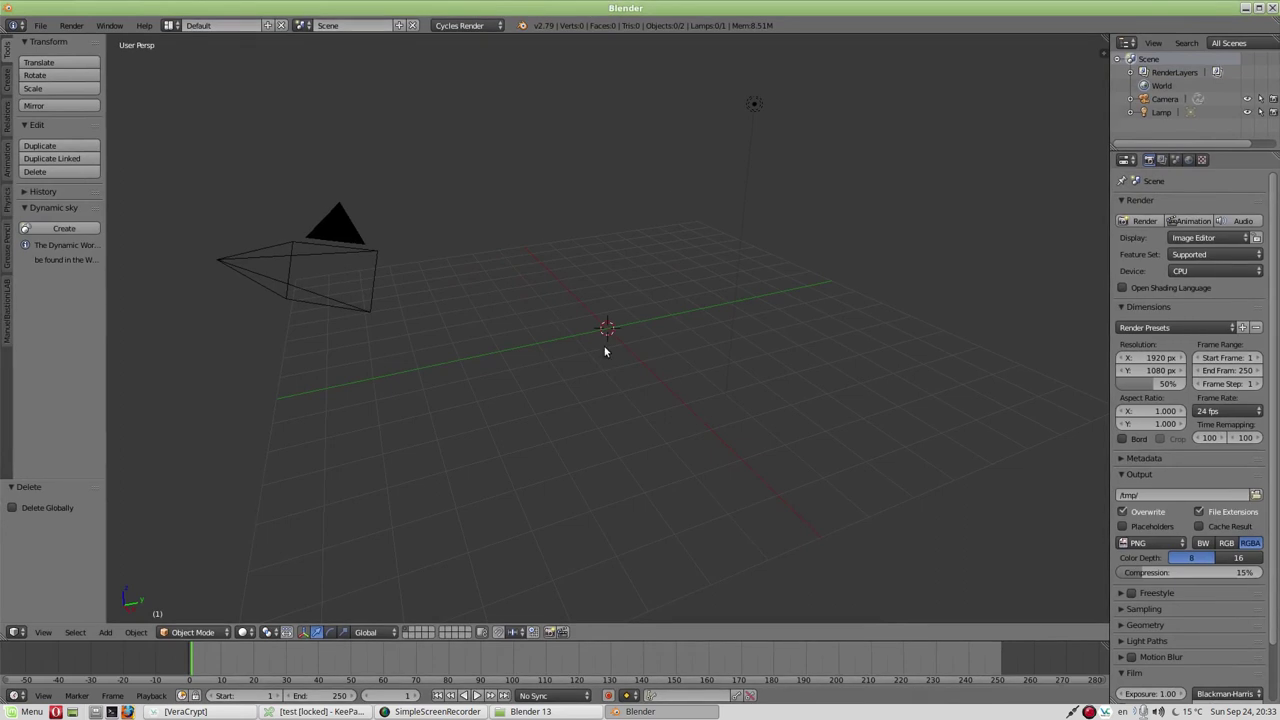
- Add a 3D text object and replace its default letters with 'Blender'
key(shift+a)
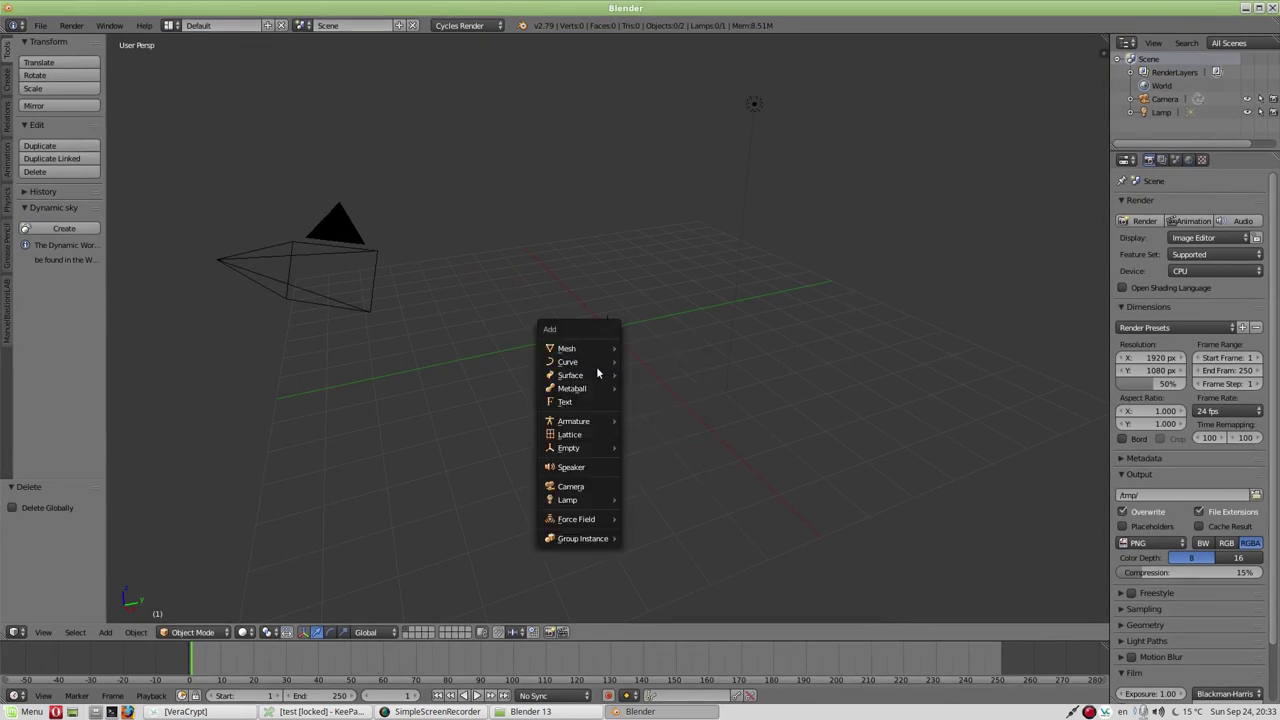
click(589, 408)
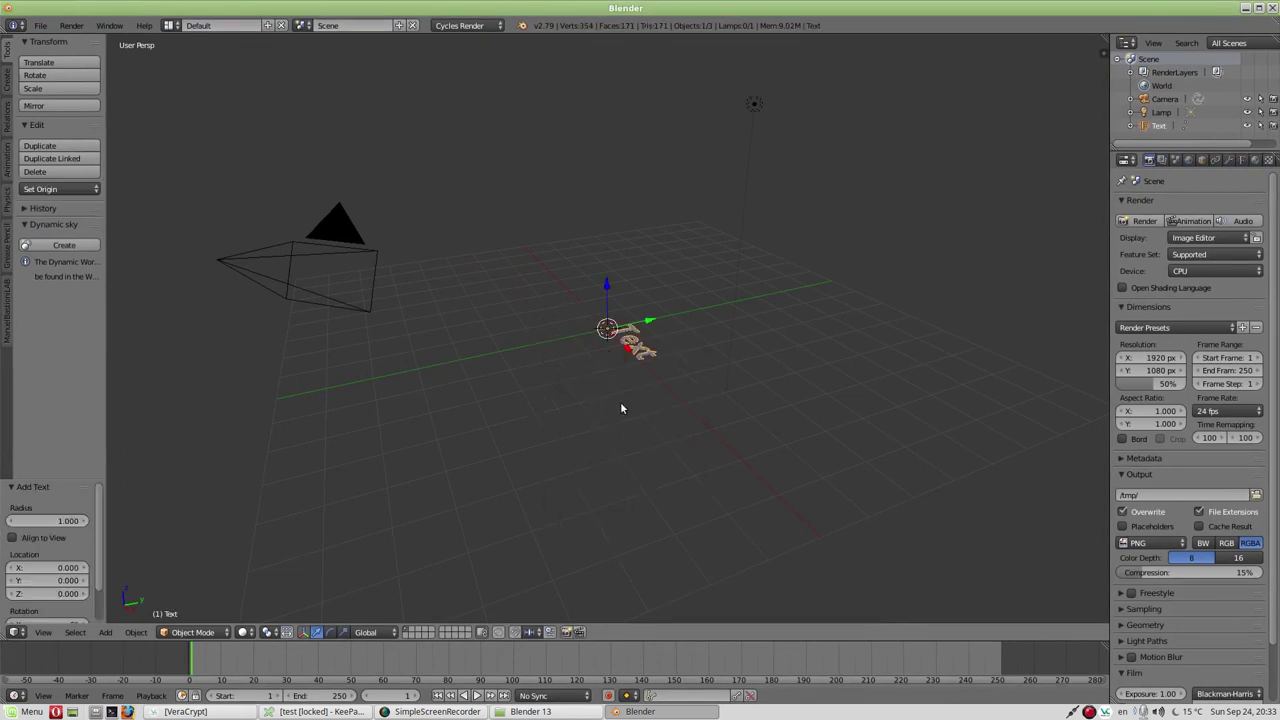
middle_drag(621, 408, 713, 514)
key(Tab)
key(BackSpace)
key(BackSpace)
key(BackSpace)
key(BackSpace)
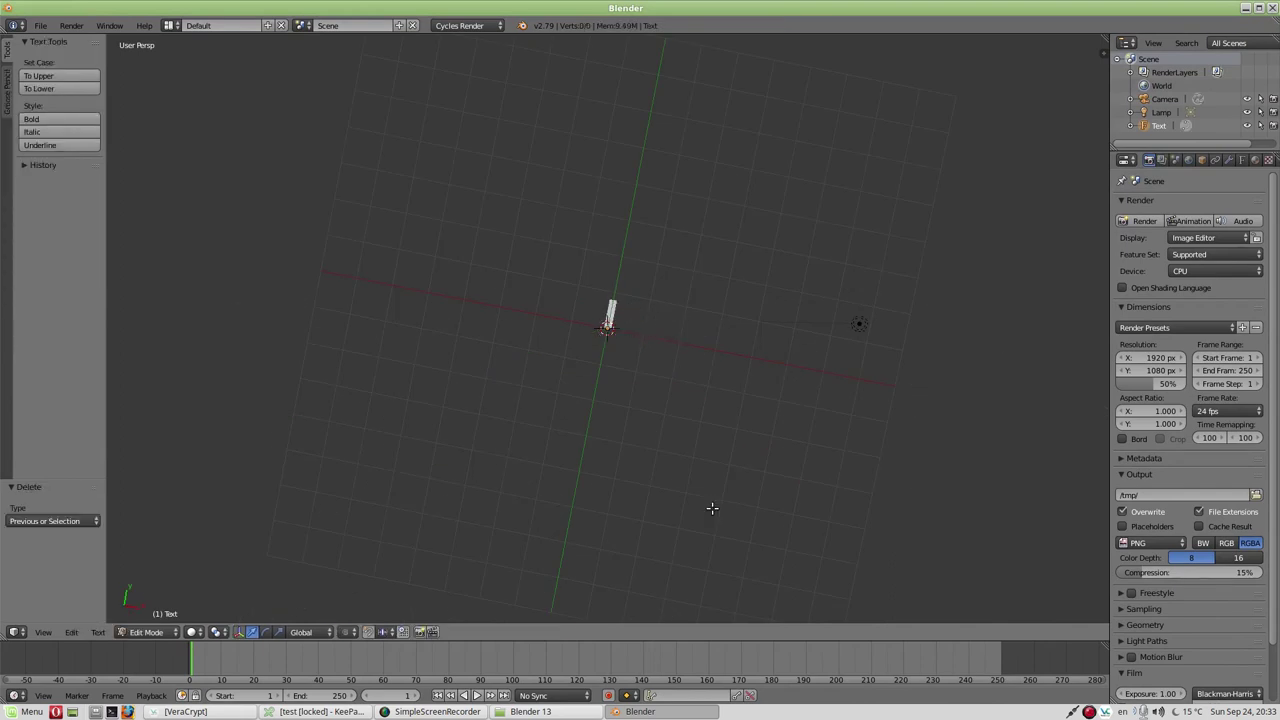
text(Blender)
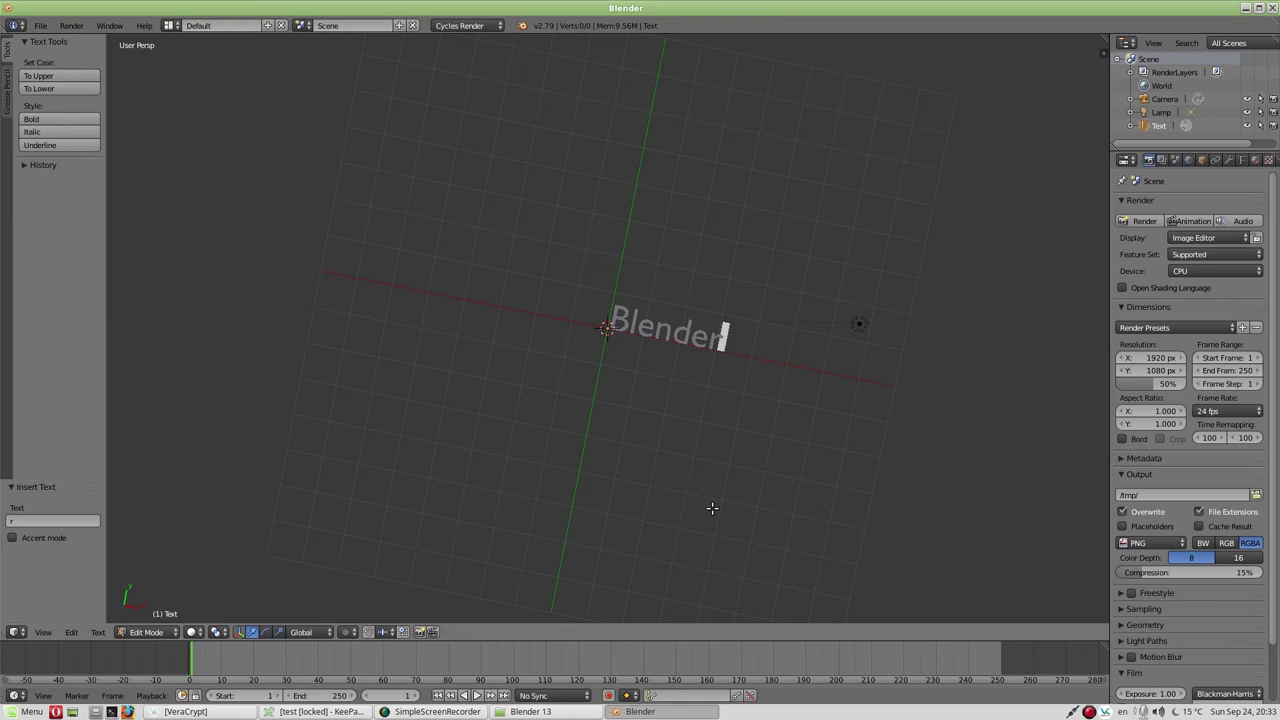
key(Tab)
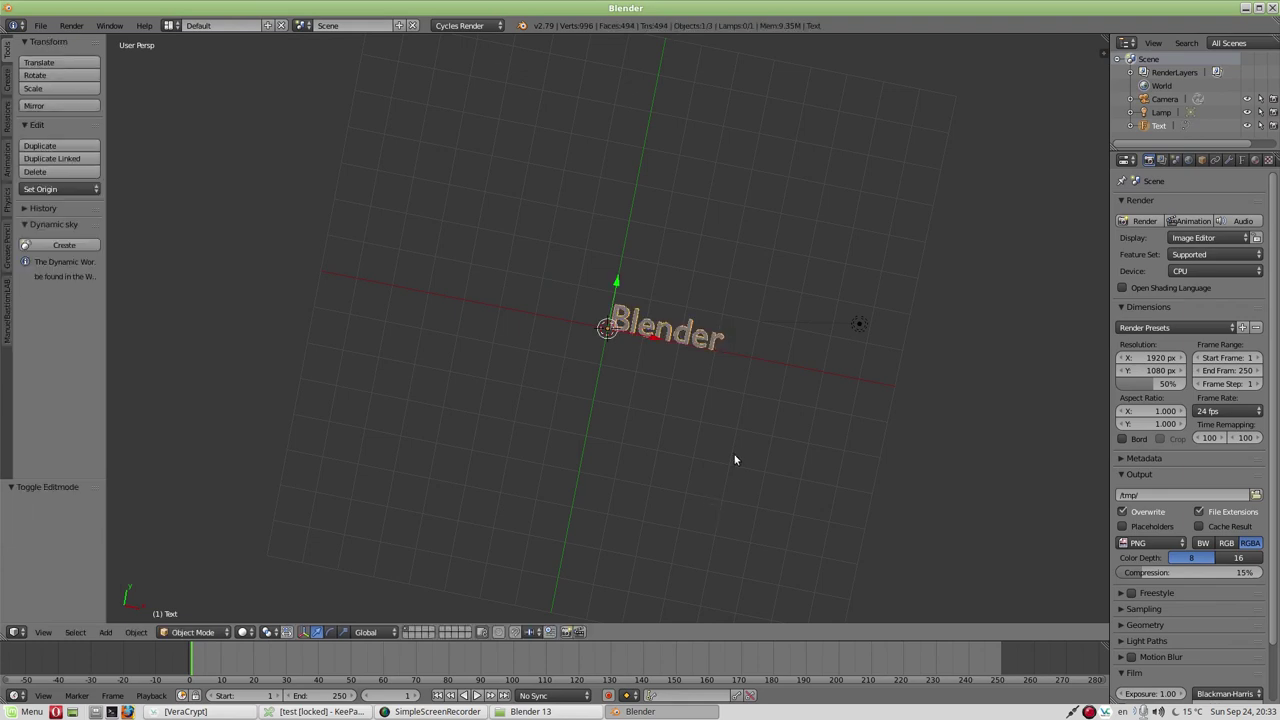
- Rotate the text 90° about the X axis so it stands upright
key(r)
key(x)
key(9)
key(0)
key(Return)
mouse_move(801, 456)
middle_down()
mouse_move(694, 385)
mouse_move(737, 359)
mouse_move(886, 417)
mouse_move(857, 291)
mouse_move(786, 277)
middle_up()
- Set the text's Horizontal Alignment to Center in the Text properties
click(1240, 160)
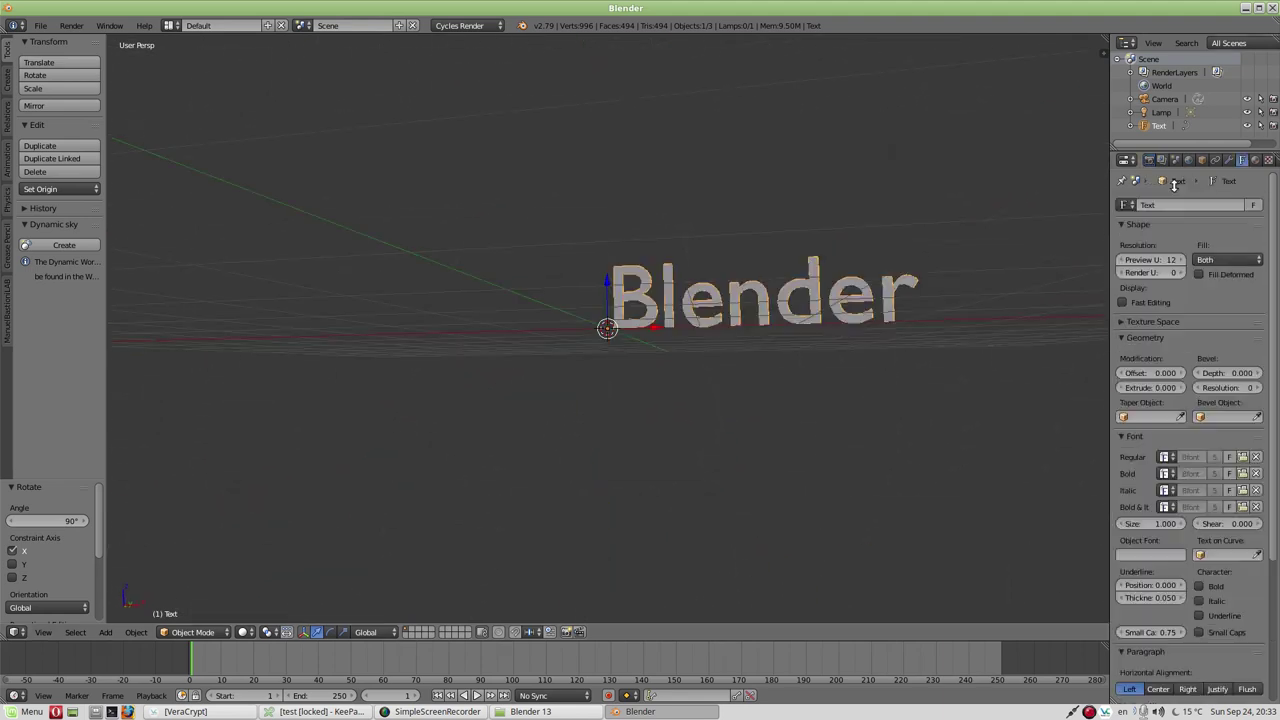
drag(1110, 194, 943, 188)
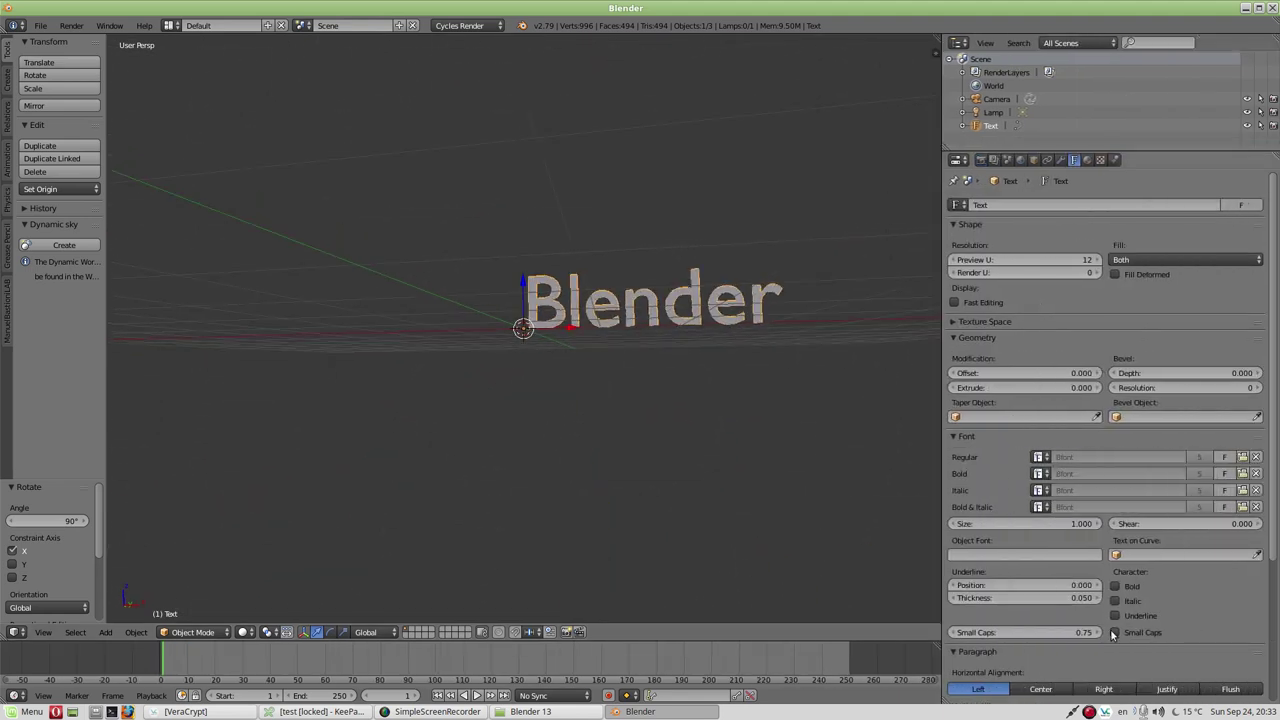
scroll(1120, 615, down, 3)
click(1041, 556)
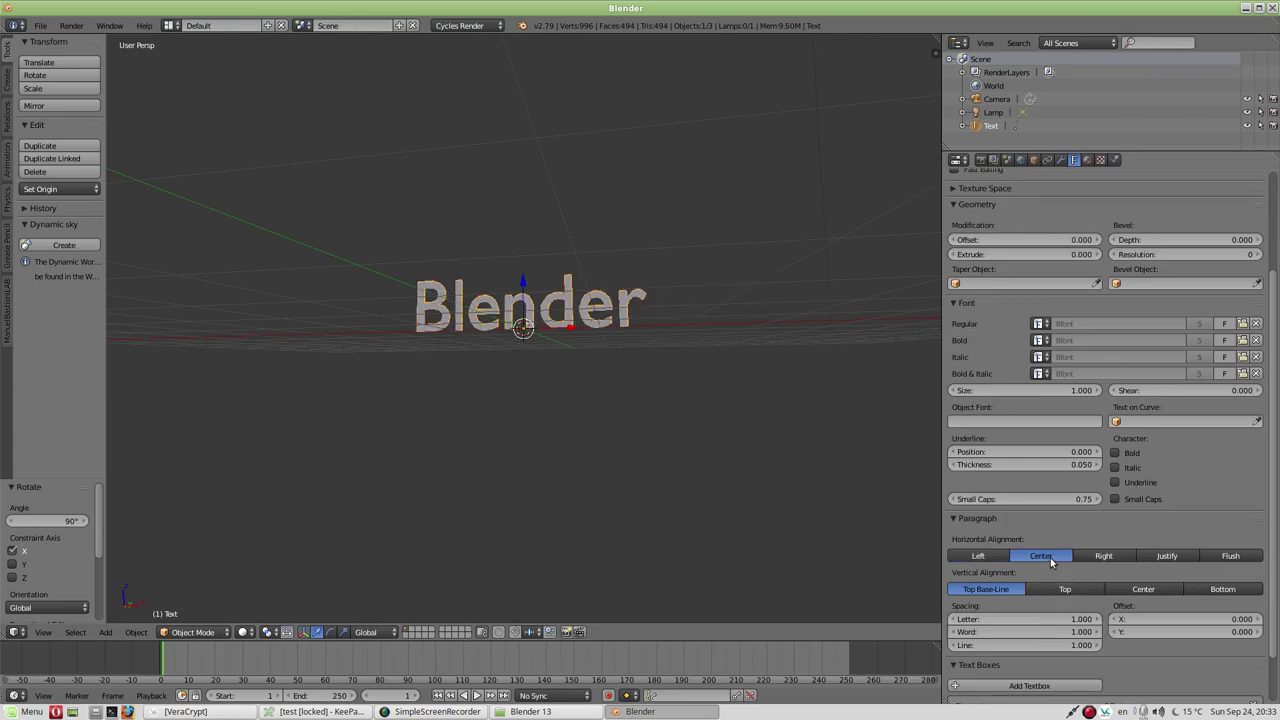
mouse_move(720, 340)
middle_down()
mouse_move(654, 346)
mouse_move(560, 312)
middle_up()
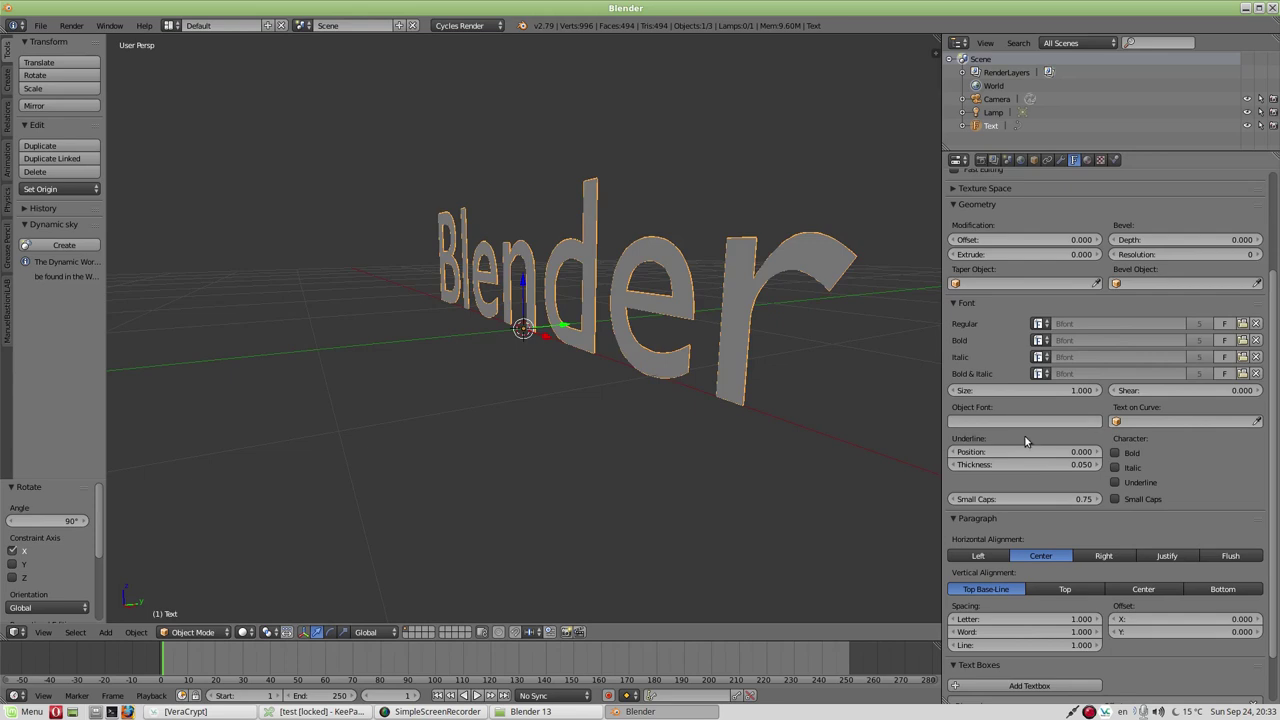
scroll(1051, 338, up, 3)
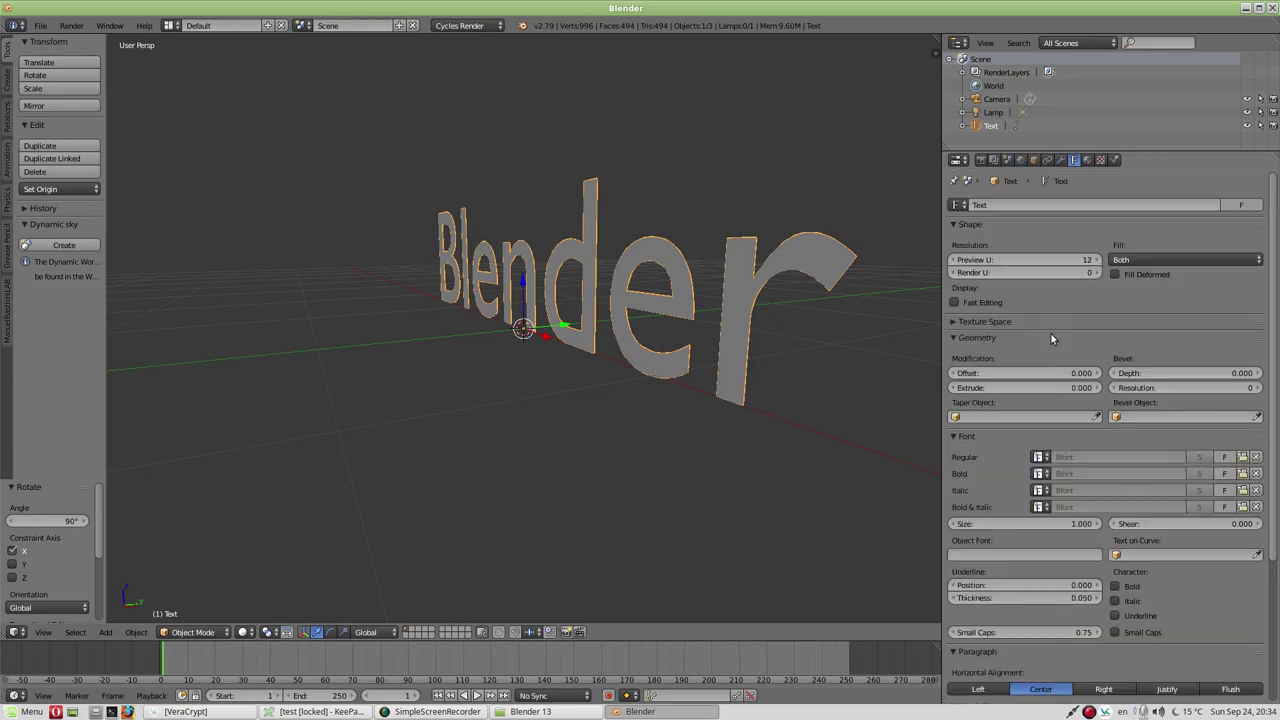
click(1051, 388)
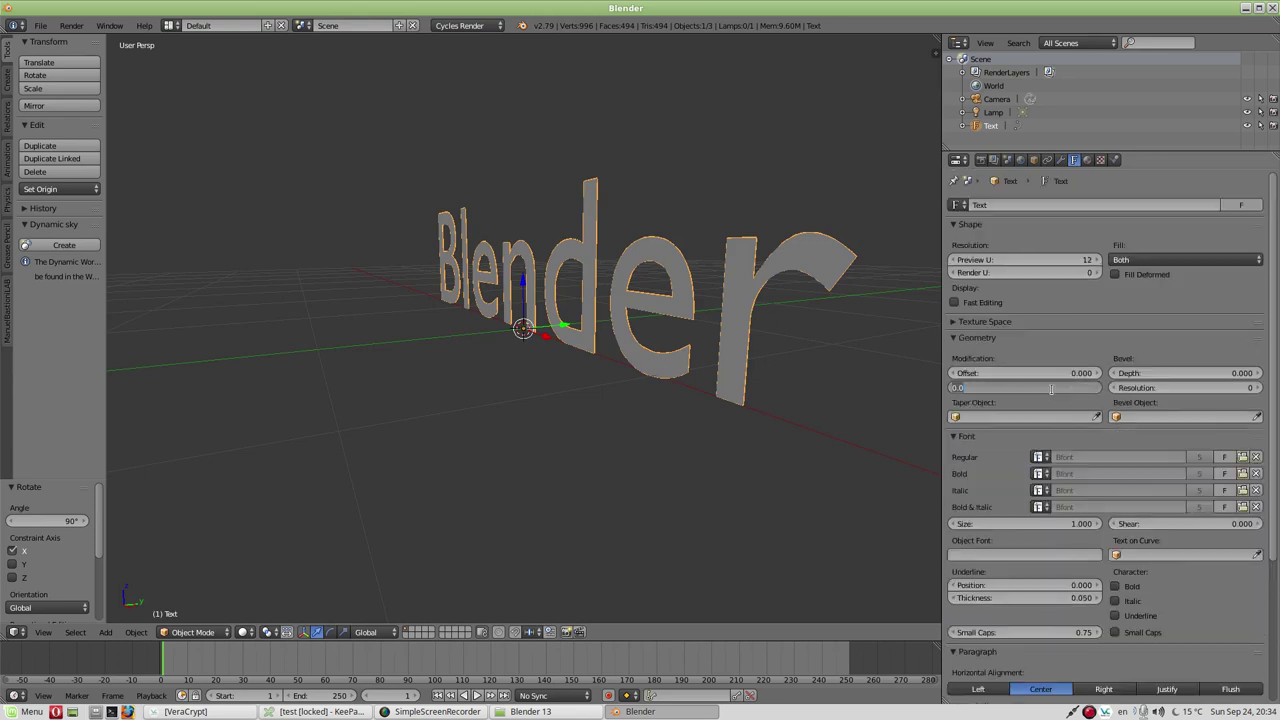
- Set the text's Extrude to 0.1 and Bevel Depth to 0.010
text(0.1)
key(Return)
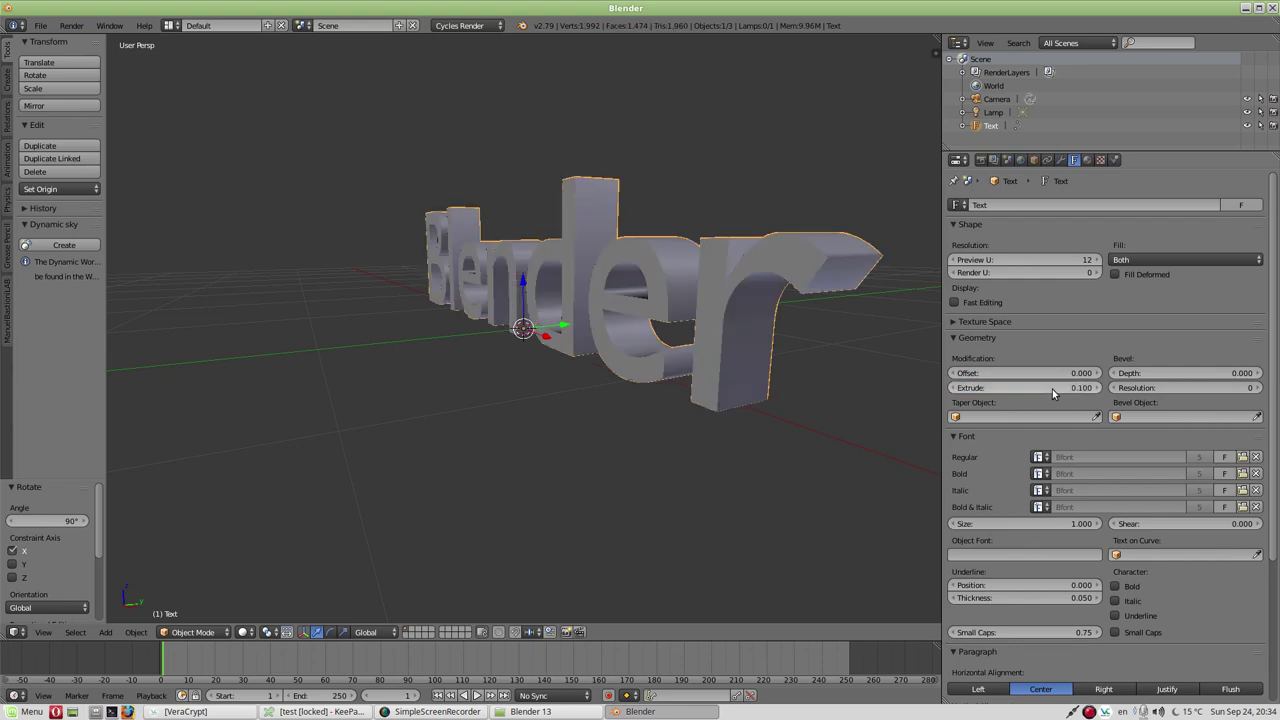
click(1259, 376)
click(1259, 376)
click(1259, 376)
click(1259, 376)
click(1259, 376)
click(1259, 373)
- Raise the Bevel Resolution to 5 for rounded letter edges
click(1259, 388)
click(1259, 388)
click(1259, 388)
click(1259, 388)
click(1259, 388)
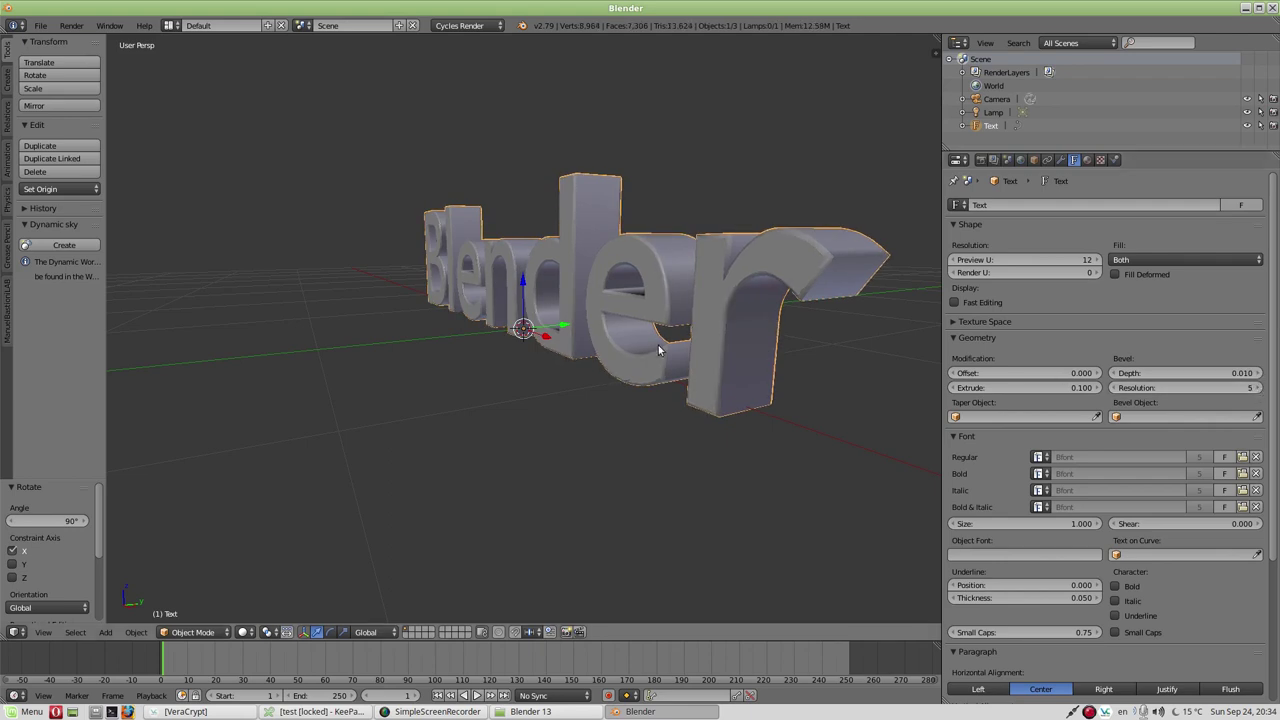
middle_drag(661, 351, 713, 352)
scroll(713, 352, down, 3)
scroll(647, 357, down, 2)
mouse_move(602, 359)
middle_down()
mouse_move(599, 343)
mouse_move(673, 233)
mouse_move(614, 360)
mouse_move(731, 272)
middle_up()
scroll(599, 343, down, 2)
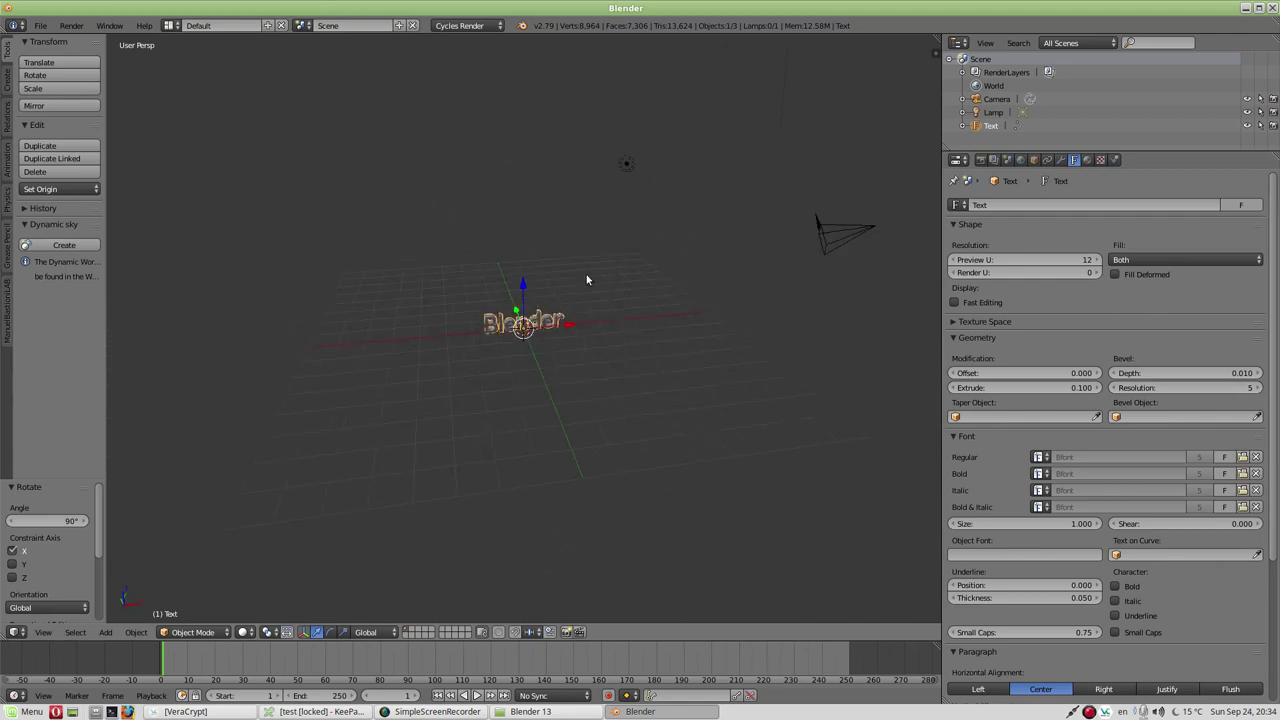
- From top view, add a plane at the origin and scale it by 5 with S 5
key(KP_7)
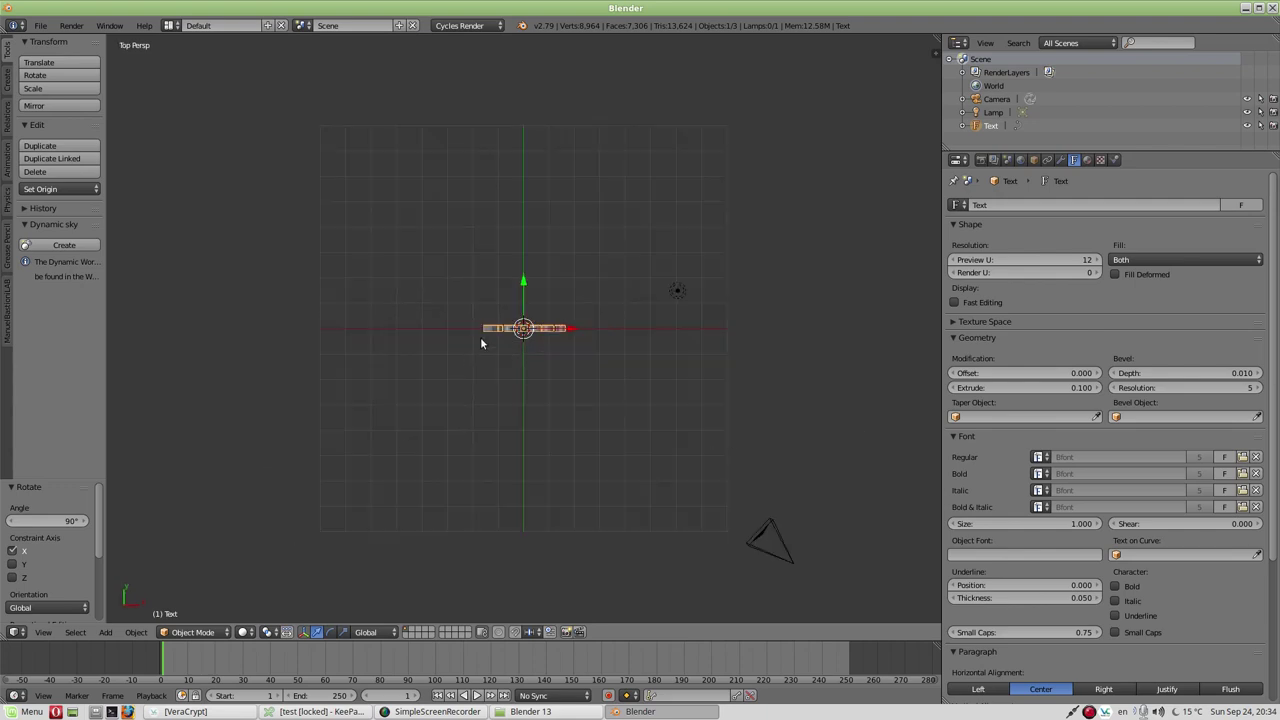
key(shift+a)
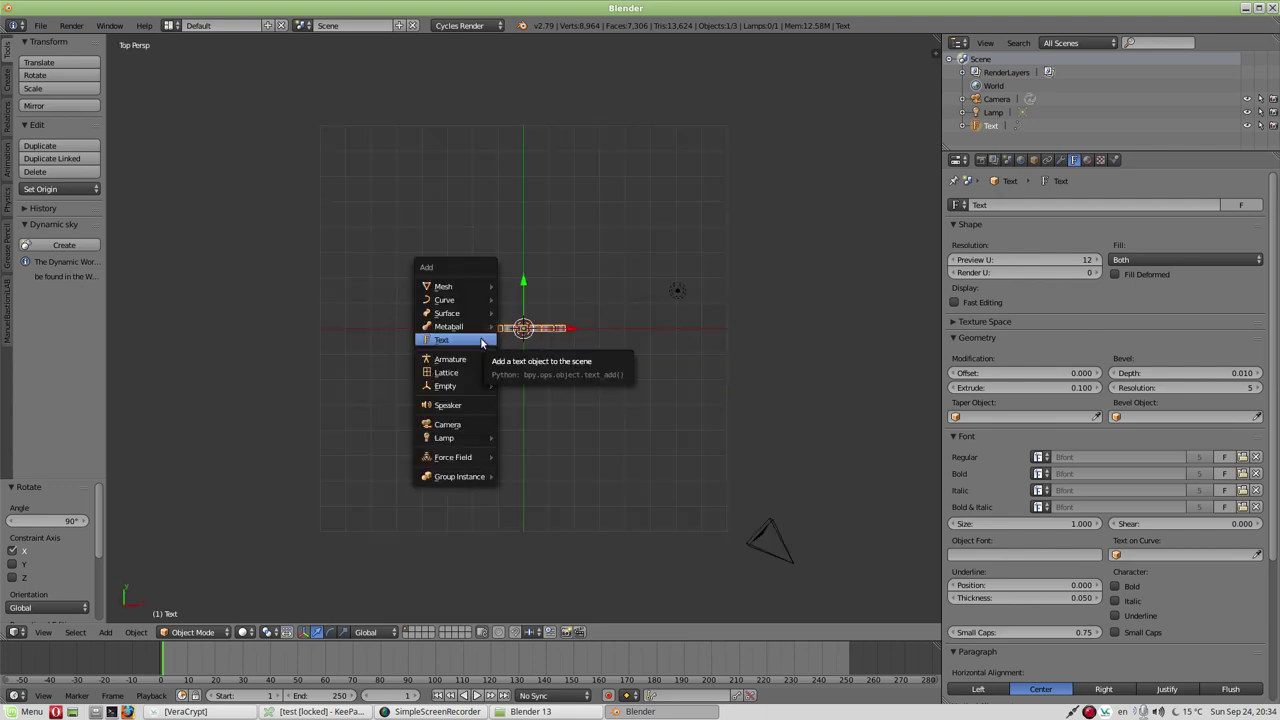
click(560, 287)
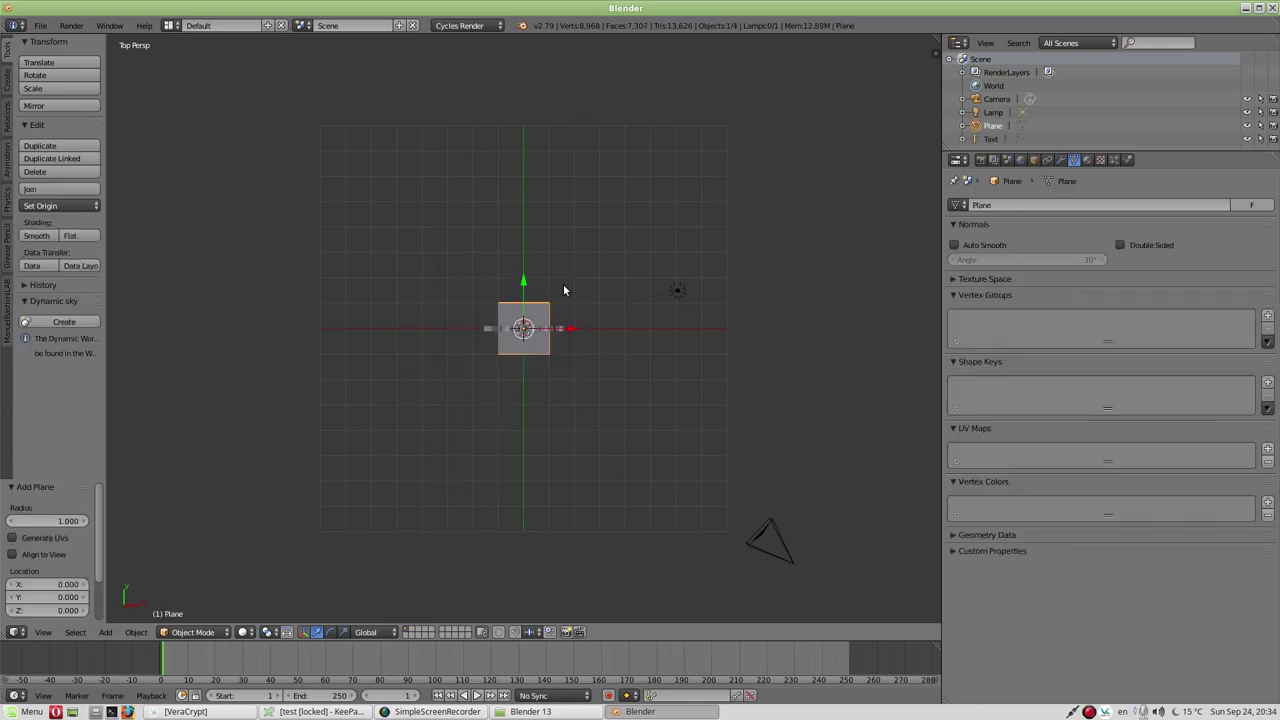
text(s)
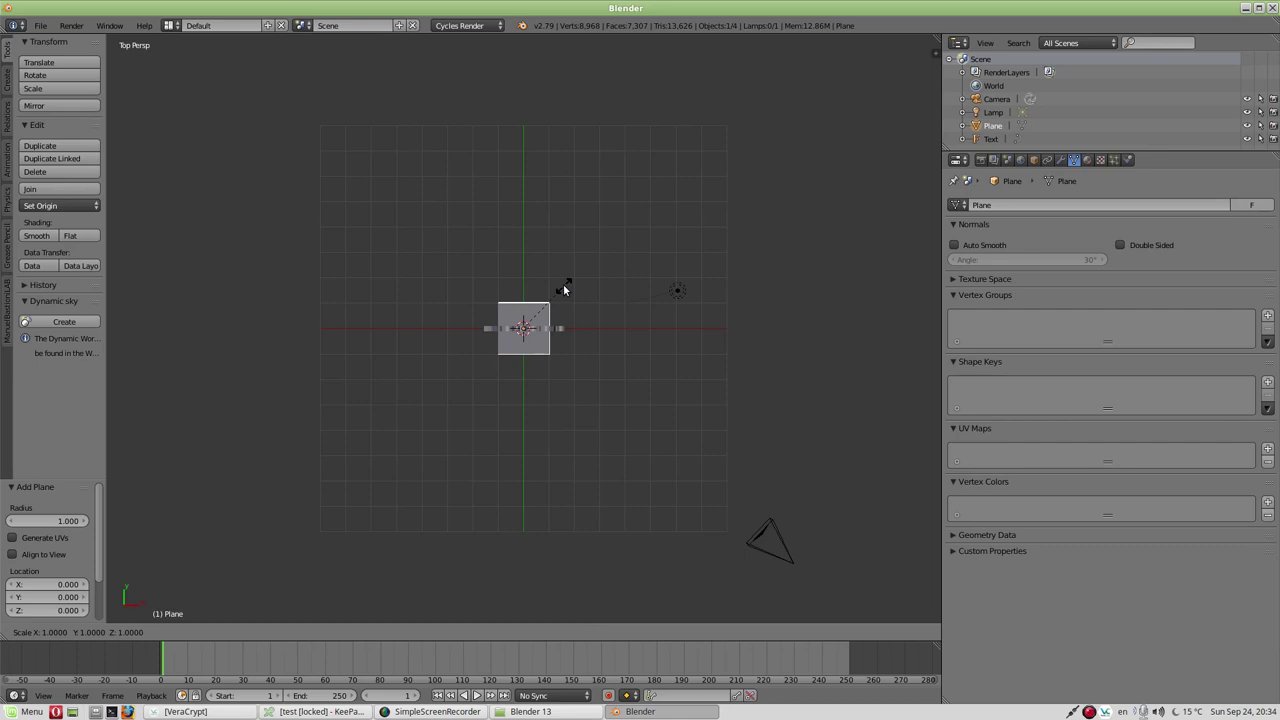
text(5)
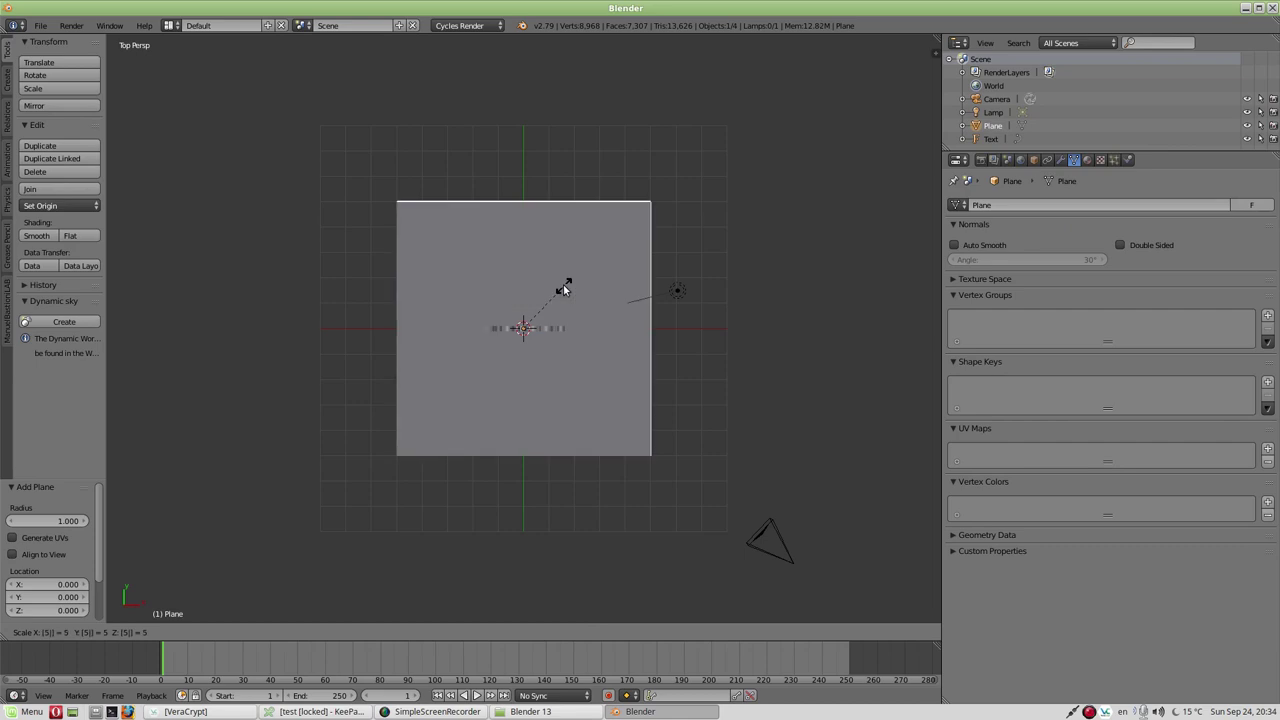
key(Return)
- Orbit and zoom from Front view to an elevated angle showing the plane beneath the text
mouse_move(520, 364)
middle_down()
mouse_move(533, 241)
mouse_move(533, 303)
mouse_move(509, 305)
mouse_move(560, 343)
mouse_move(591, 294)
middle_up()
scroll(533, 242, up, 5)
scroll(520, 310, up, 3)
scroll(520, 305, down, 7)
scroll(543, 346, up, 2)
scroll(543, 337, up, 2)
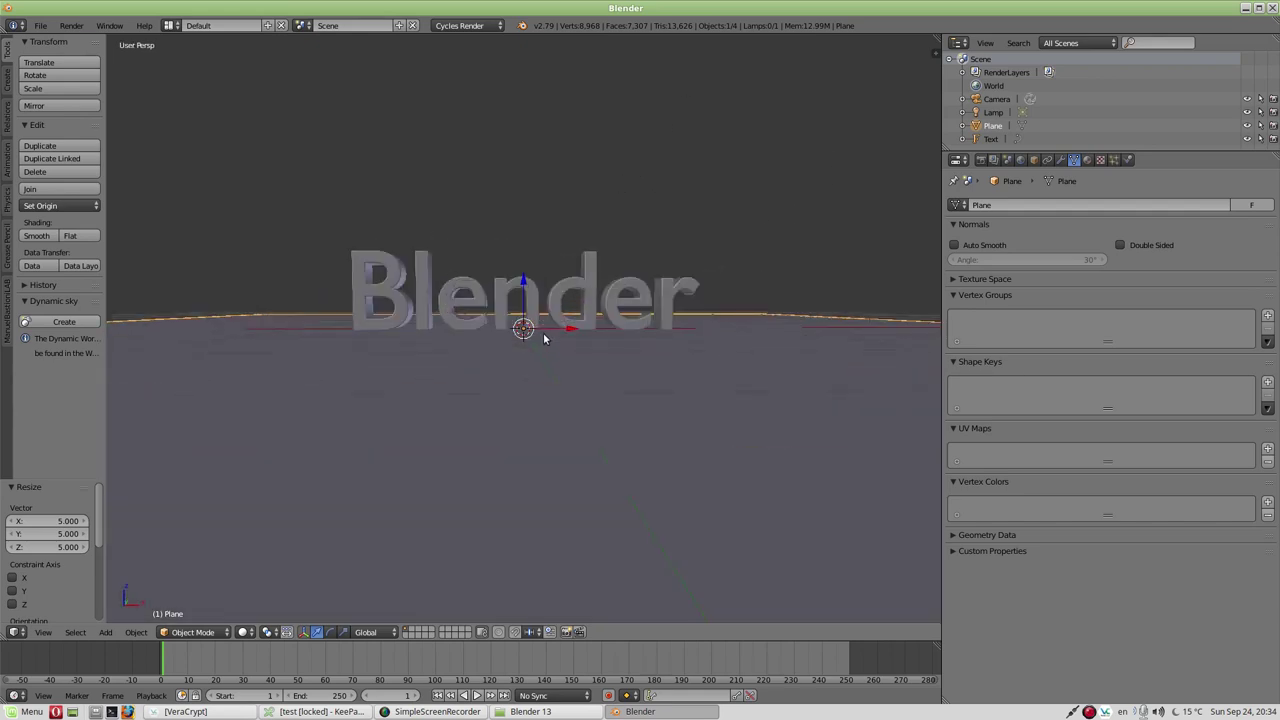
scroll(547, 333, up, 2)
key(KP_1)
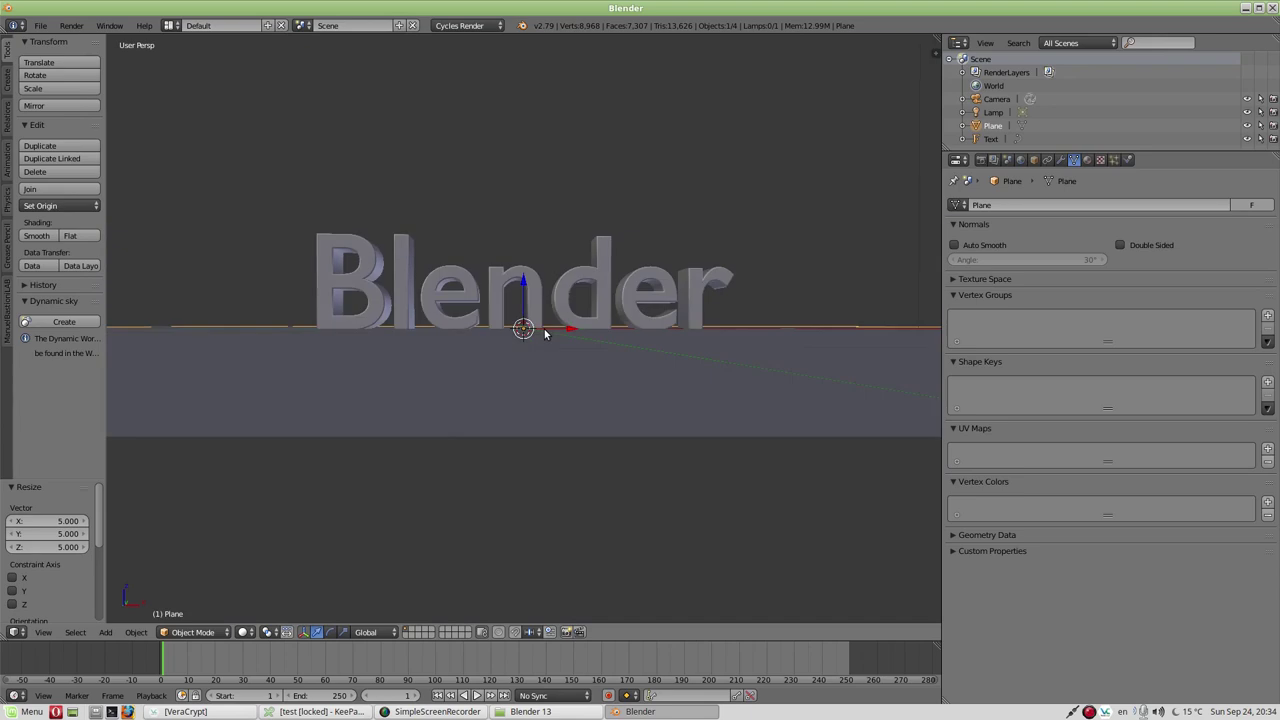
scroll(524, 322, up, 1)
scroll(524, 320, up, 2)
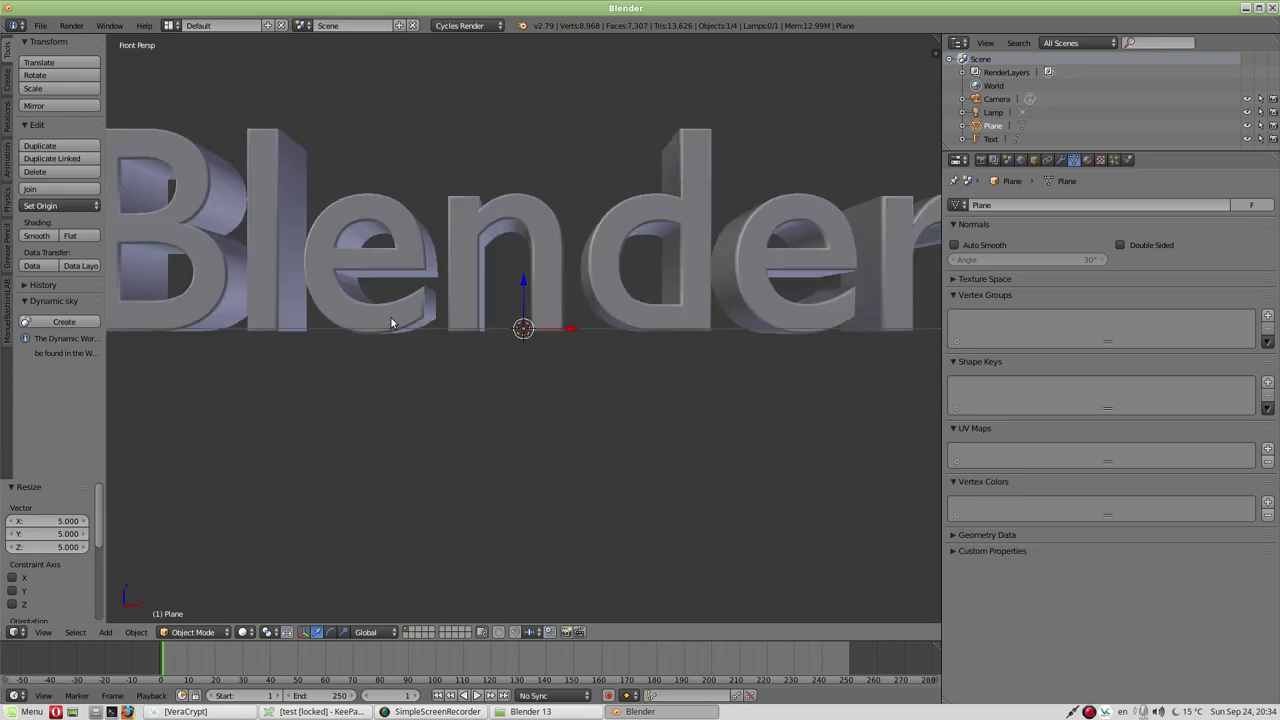
scroll(480, 335, up, 3)
scroll(478, 336, up, 1)
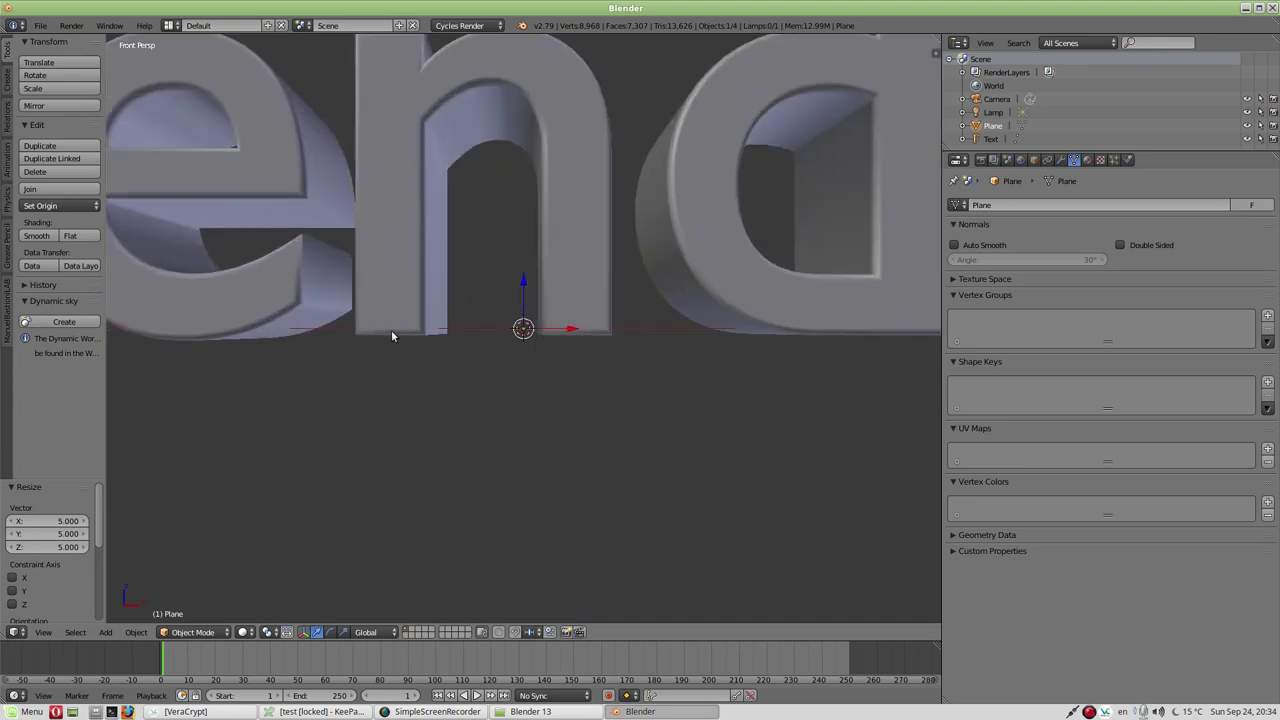
scroll(411, 317, down, 3)
scroll(411, 317, down, 2)
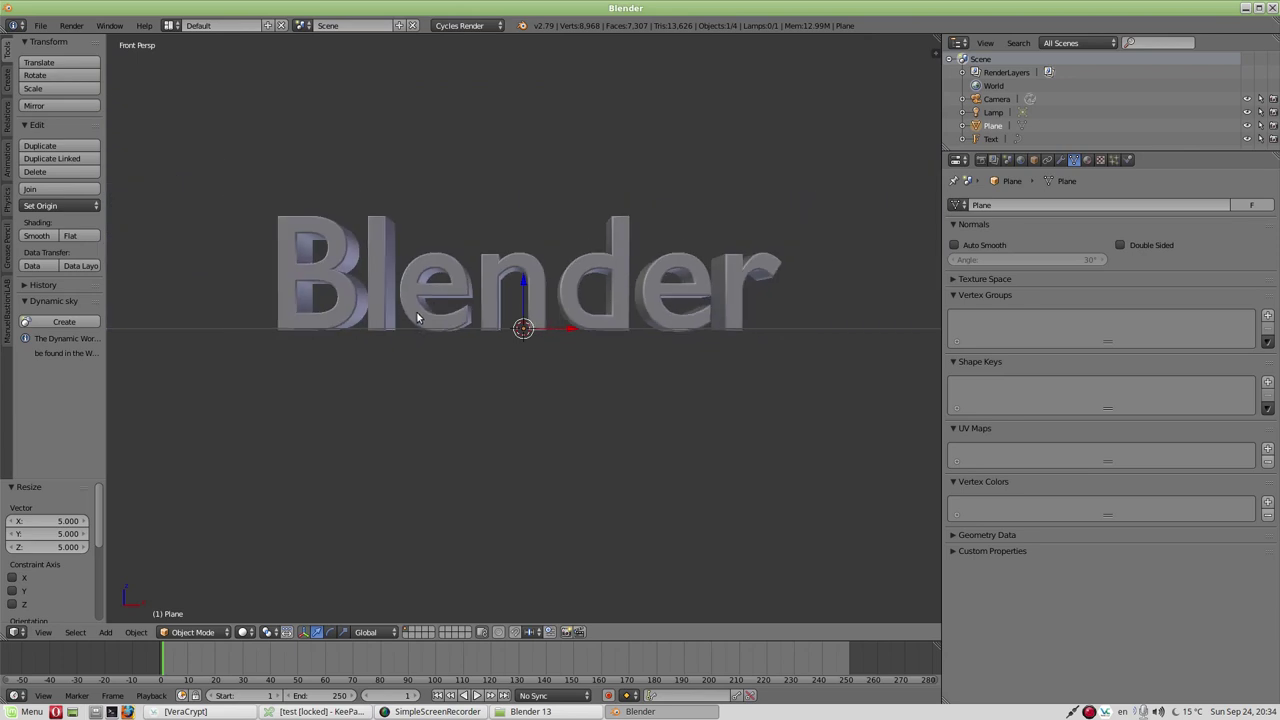
middle_drag(416, 314, 413, 323)
scroll(413, 329, down, 2)
scroll(413, 329, down, 2)
scroll(413, 329, down, 2)
scroll(569, 326, up, 3)
middle_drag(569, 326, 543, 349)
scroll(543, 349, down, 4)
scroll(591, 330, up, 3)
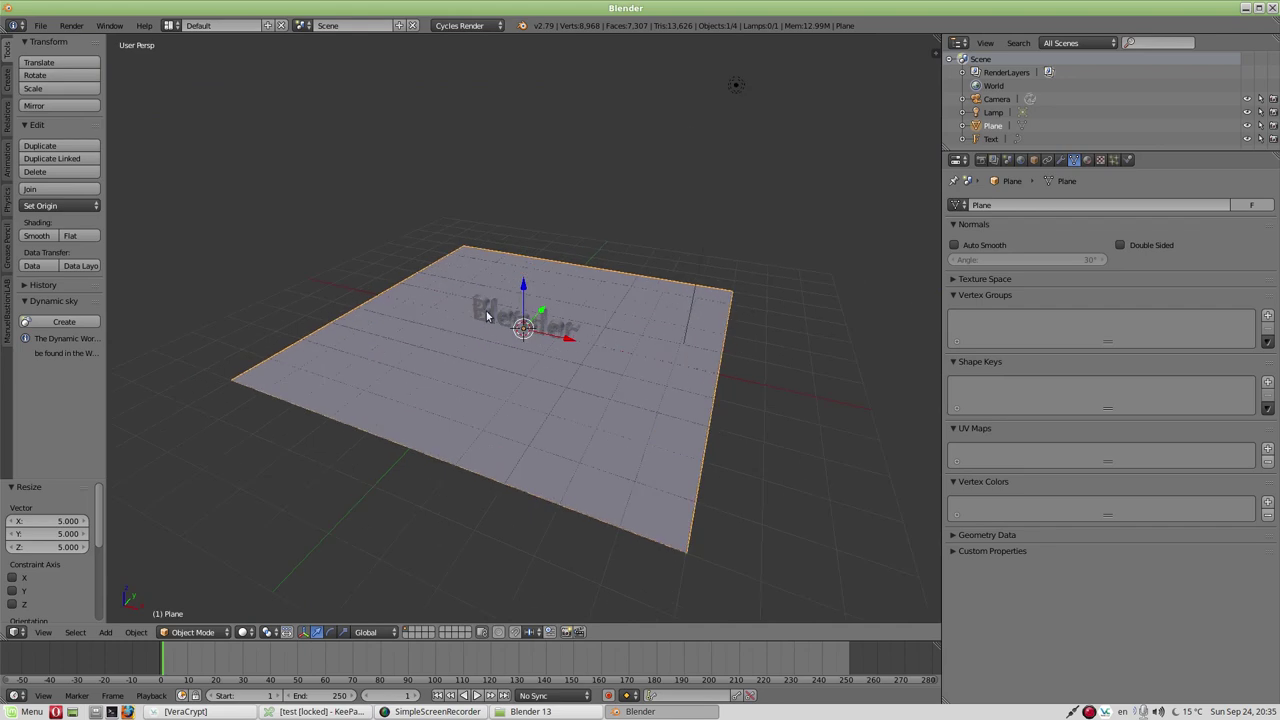
- Select the text, create a new material, and choose the Stone material library
right_click(555, 330)
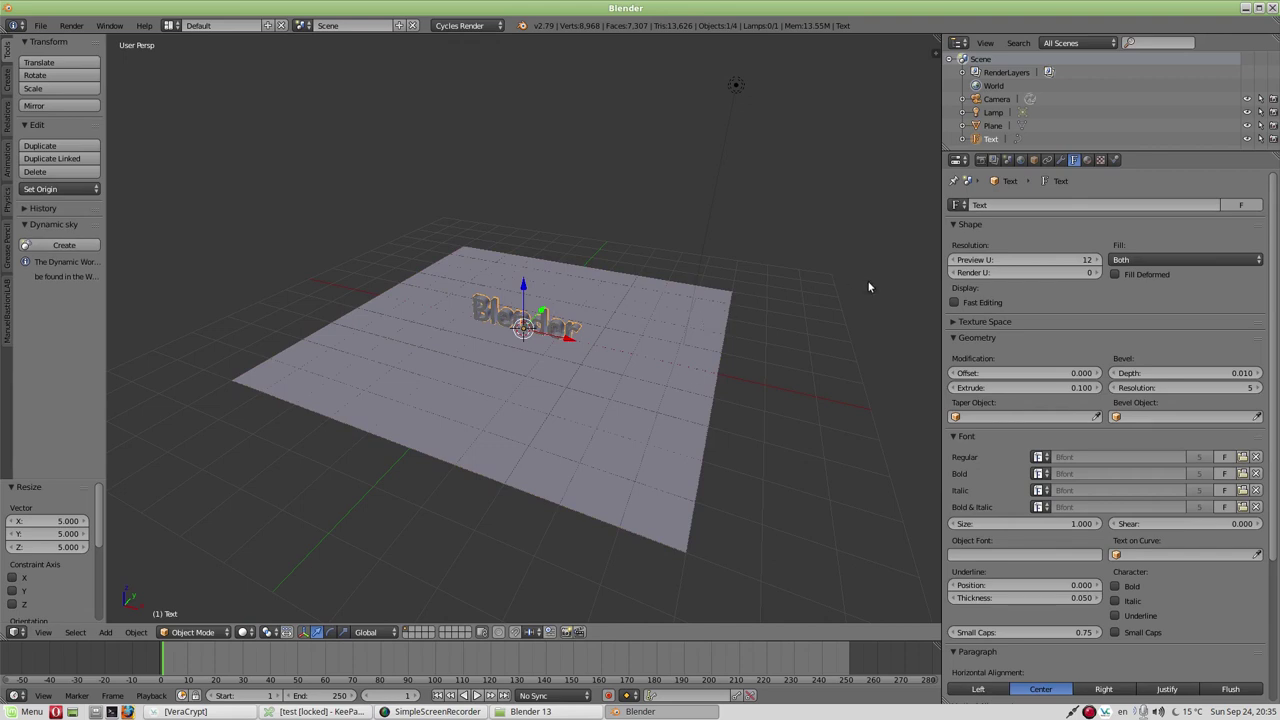
click(1087, 160)
click(1065, 248)
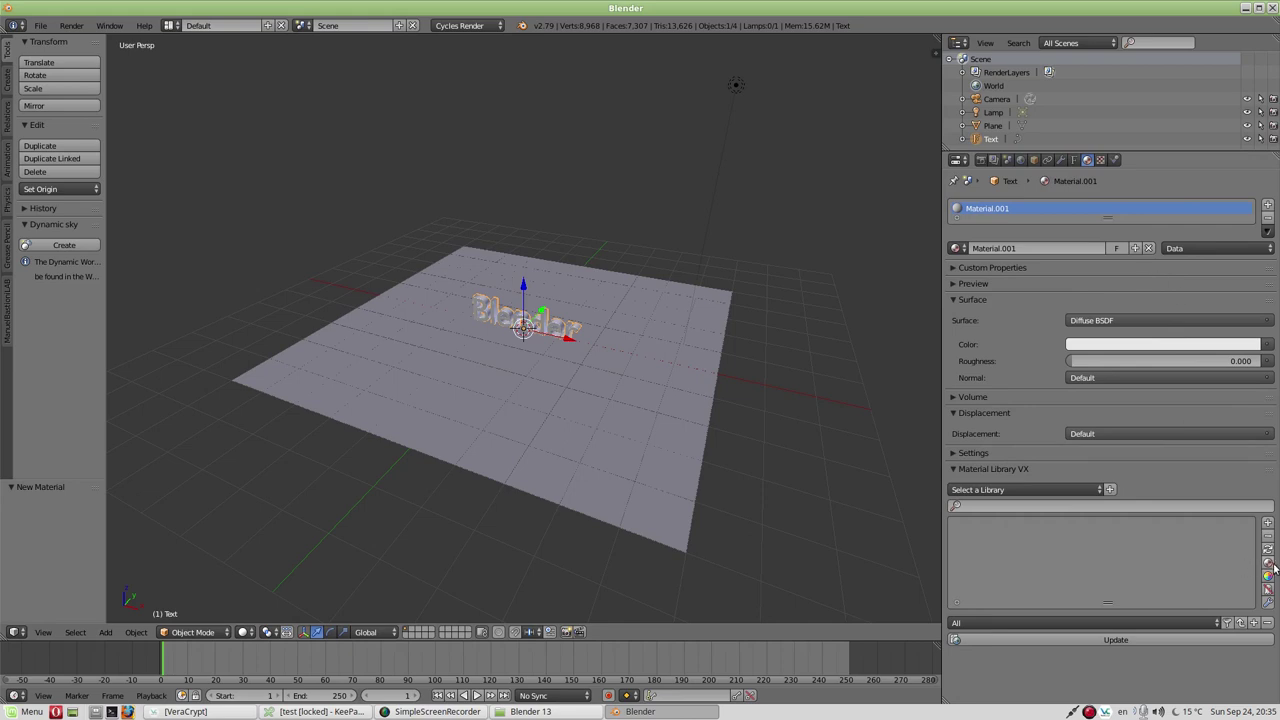
click(1065, 497)
click(1076, 492)
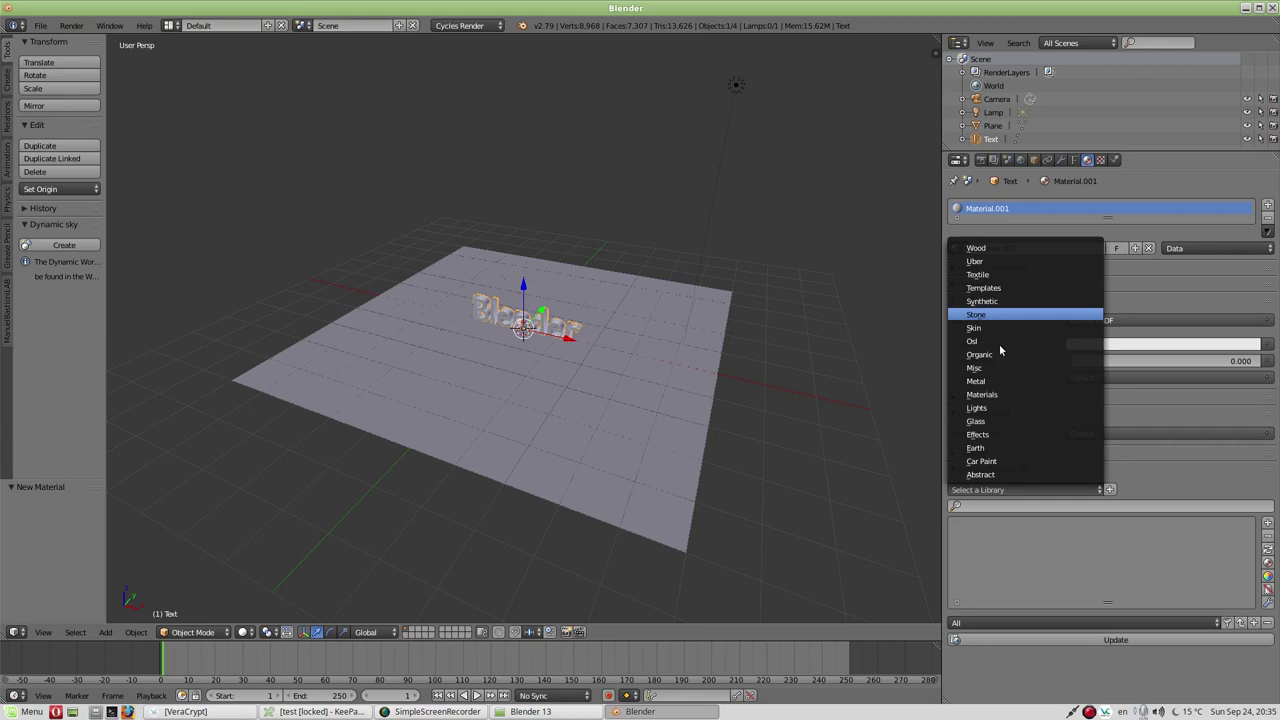
click(984, 315)
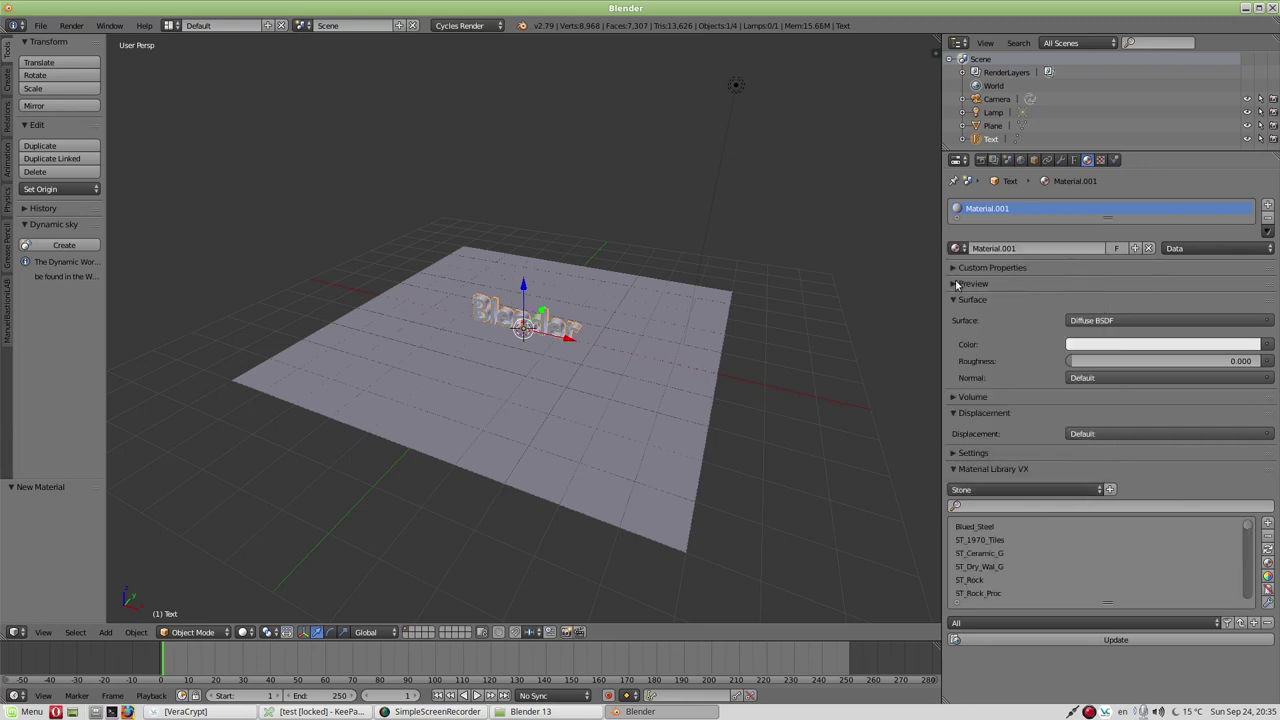
- Apply ST_Rock, then ST_Rock_Proc, from the Stone library to the text
click(955, 284)
scroll(1004, 656, down, 4)
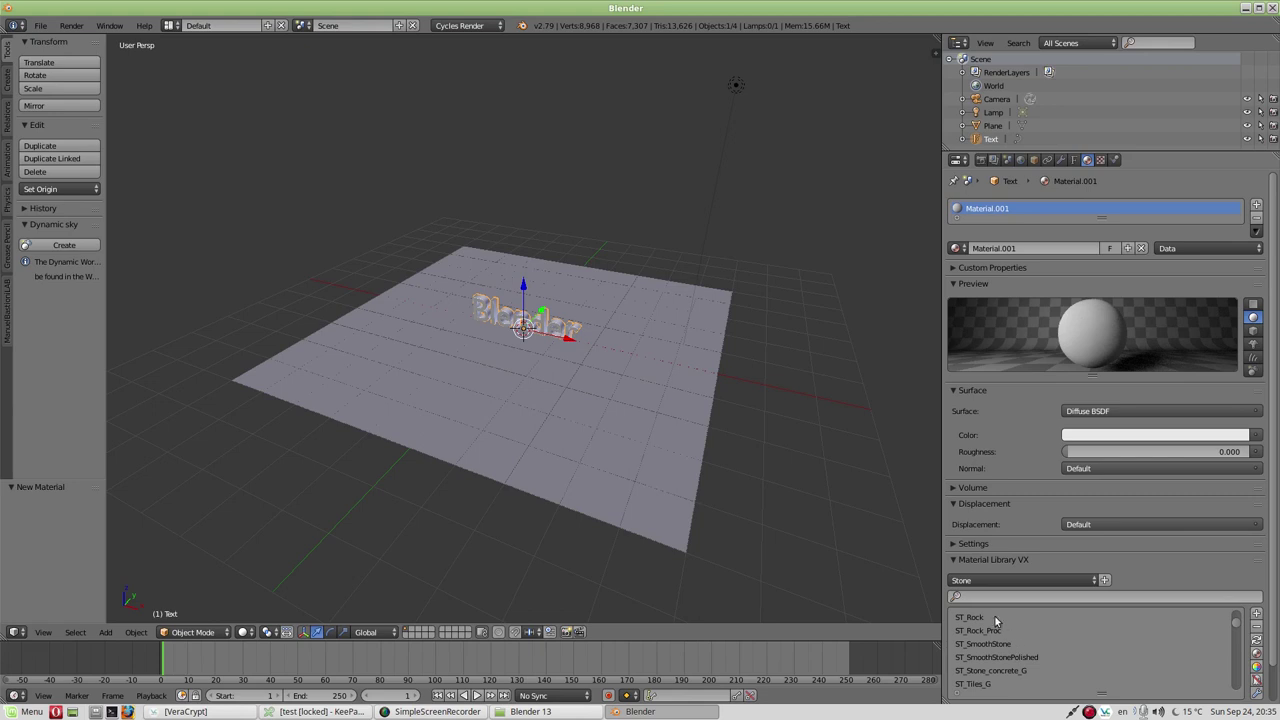
click(993, 614)
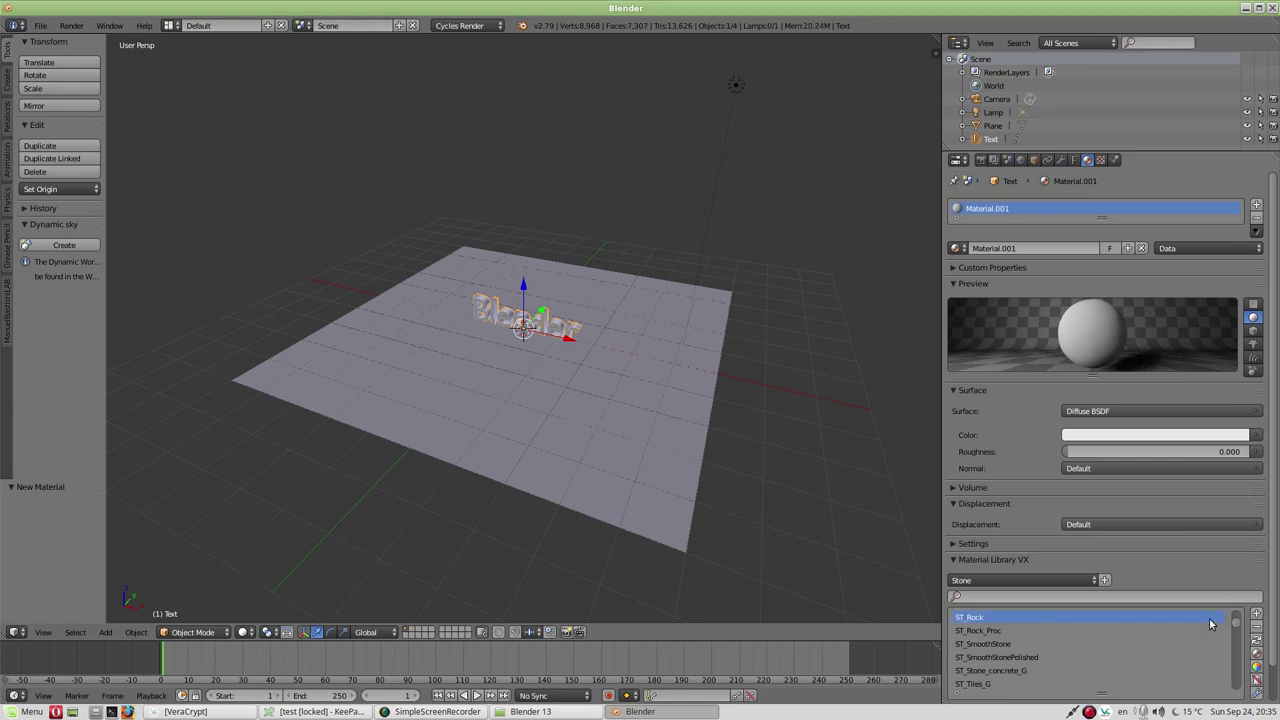
click(1258, 659)
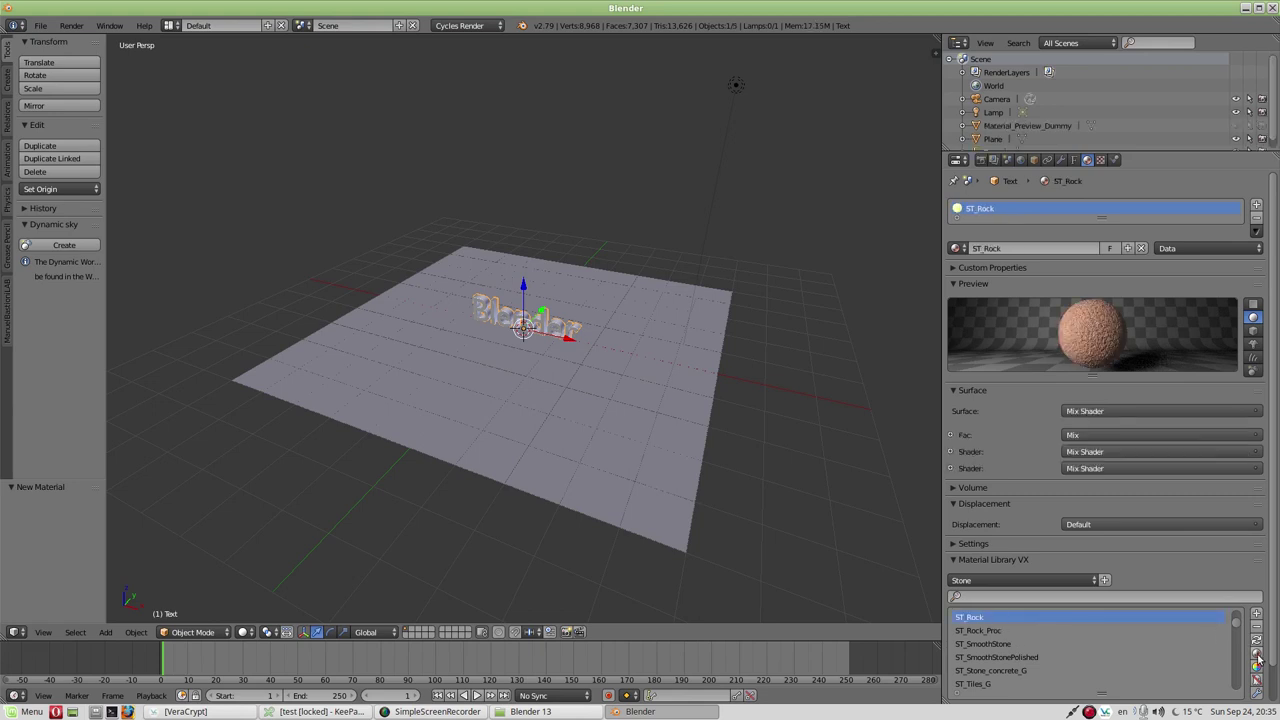
click(999, 631)
click(1257, 653)
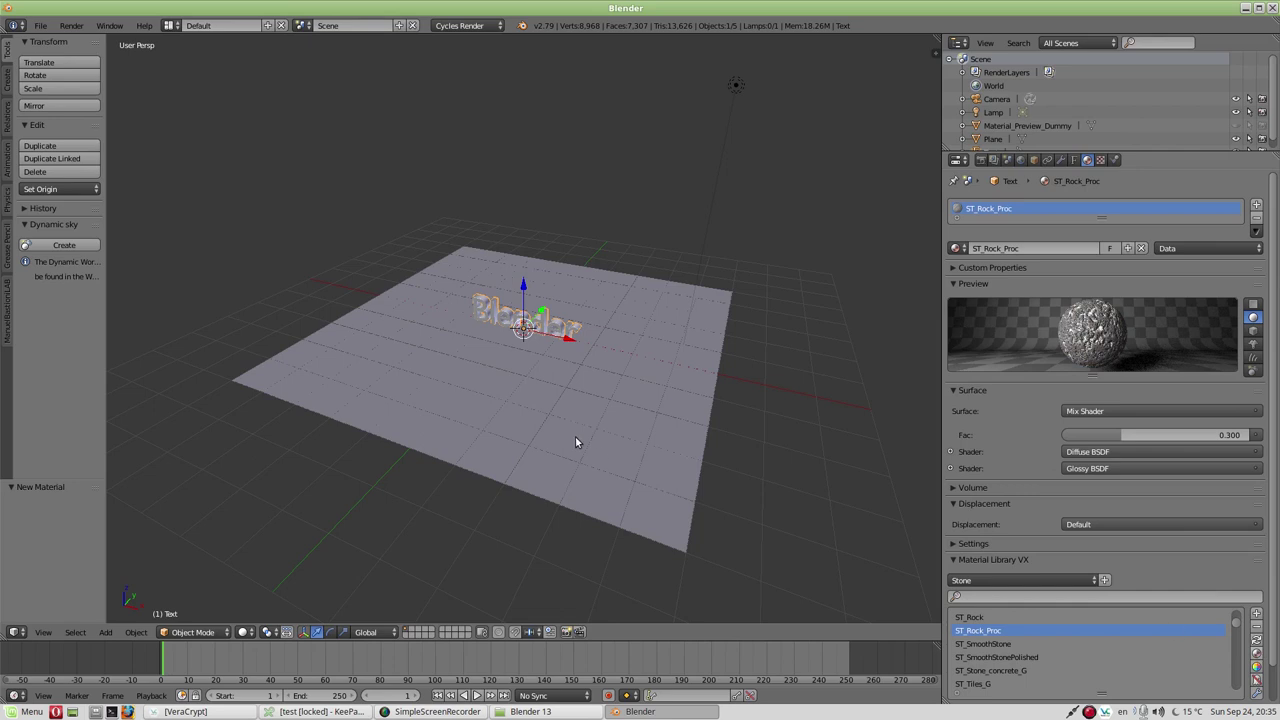
click(982, 162)
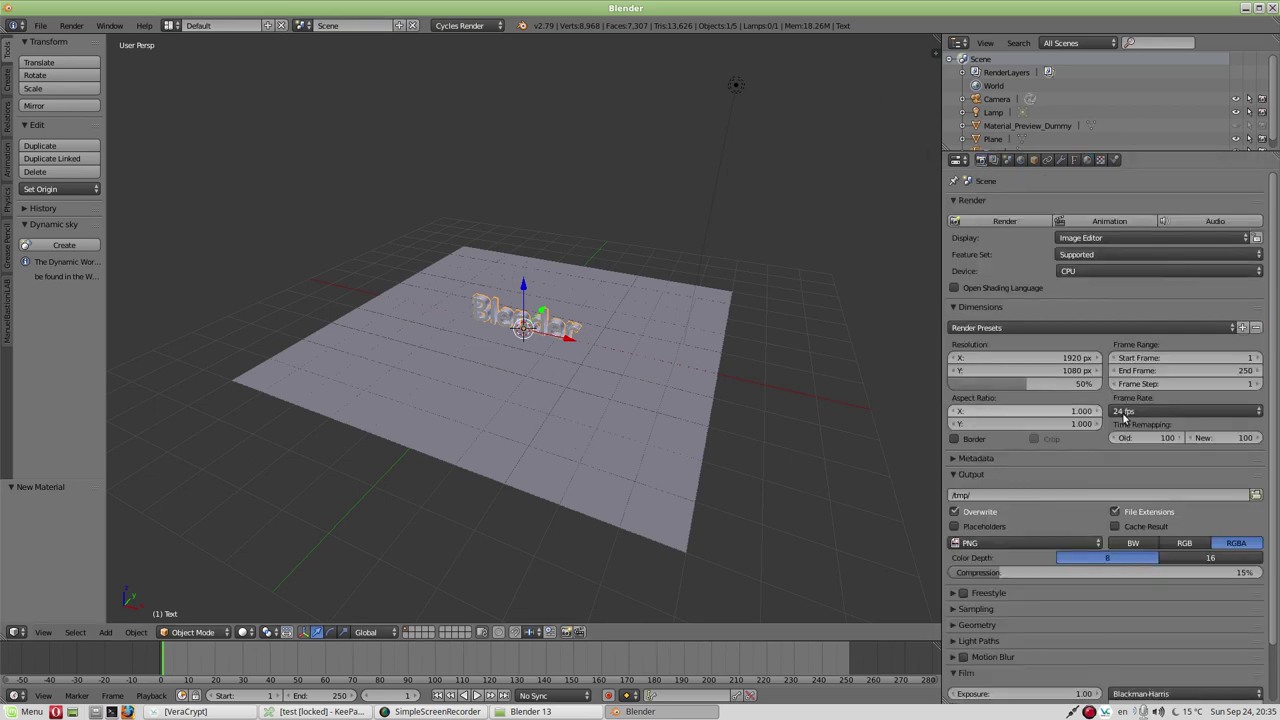
- Set the render Samples to 50
scroll(1117, 481, down, 2)
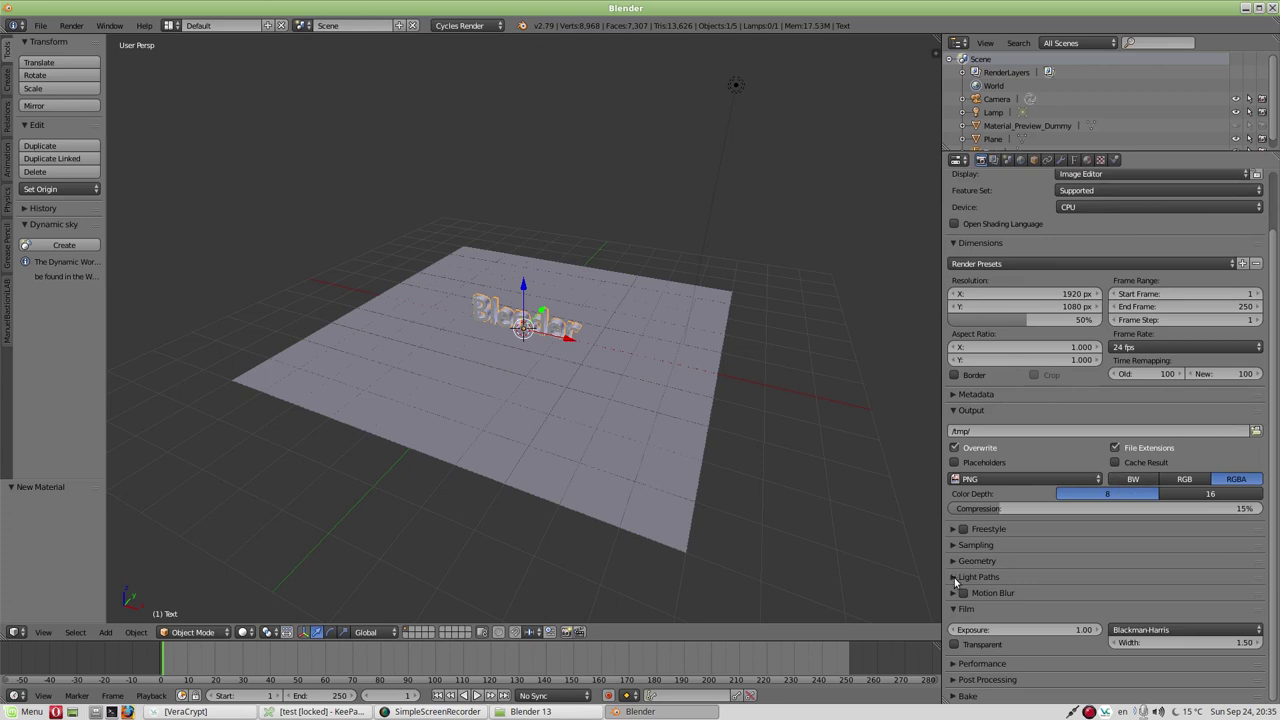
click(956, 545)
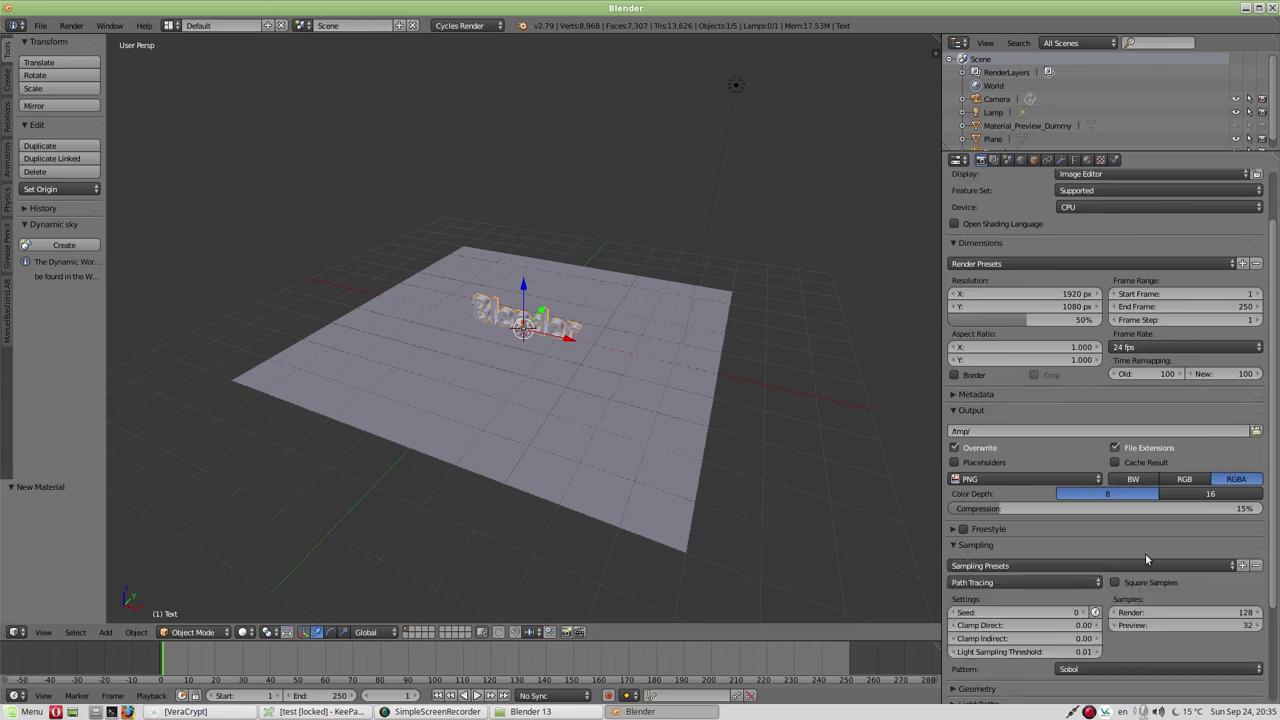
click(1192, 611)
text(50)
key(Return)
- In Light Paths, set Transparency Max to 4 and Bounces Max 4, Min 0
scroll(1030, 500, down, 2)
scroll(1021, 495, down, 1)
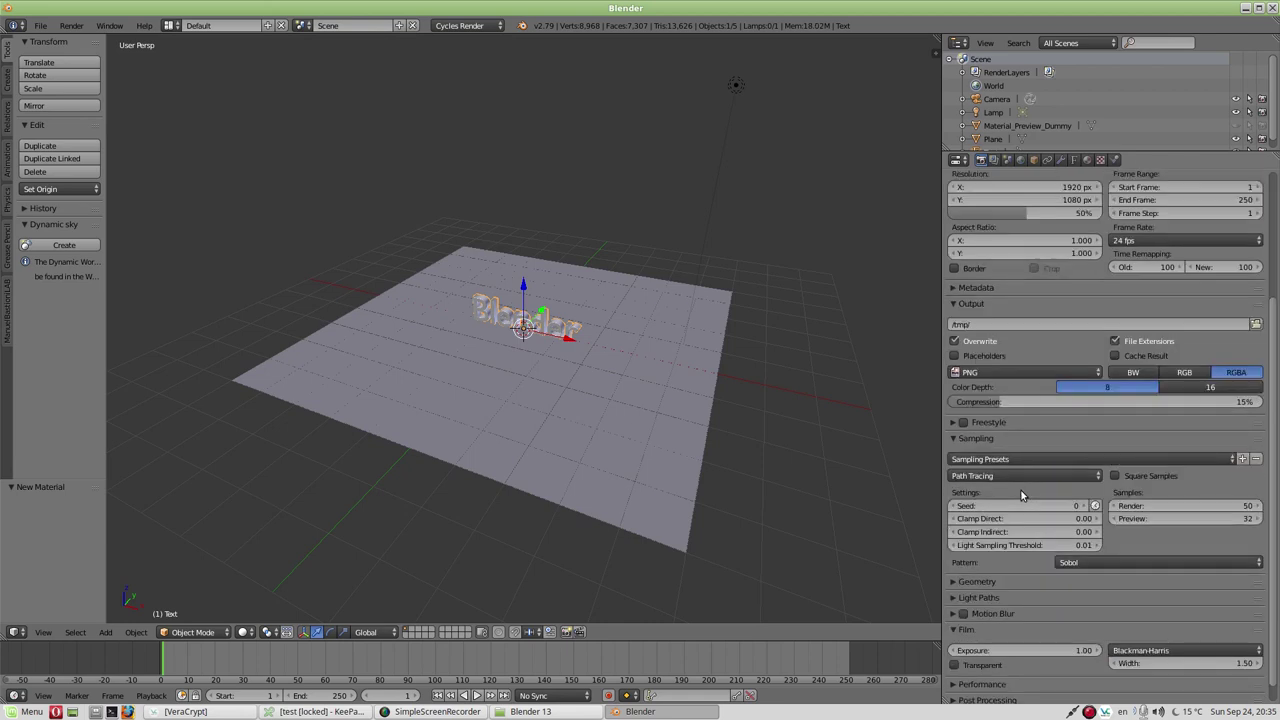
scroll(1021, 495, down, 1)
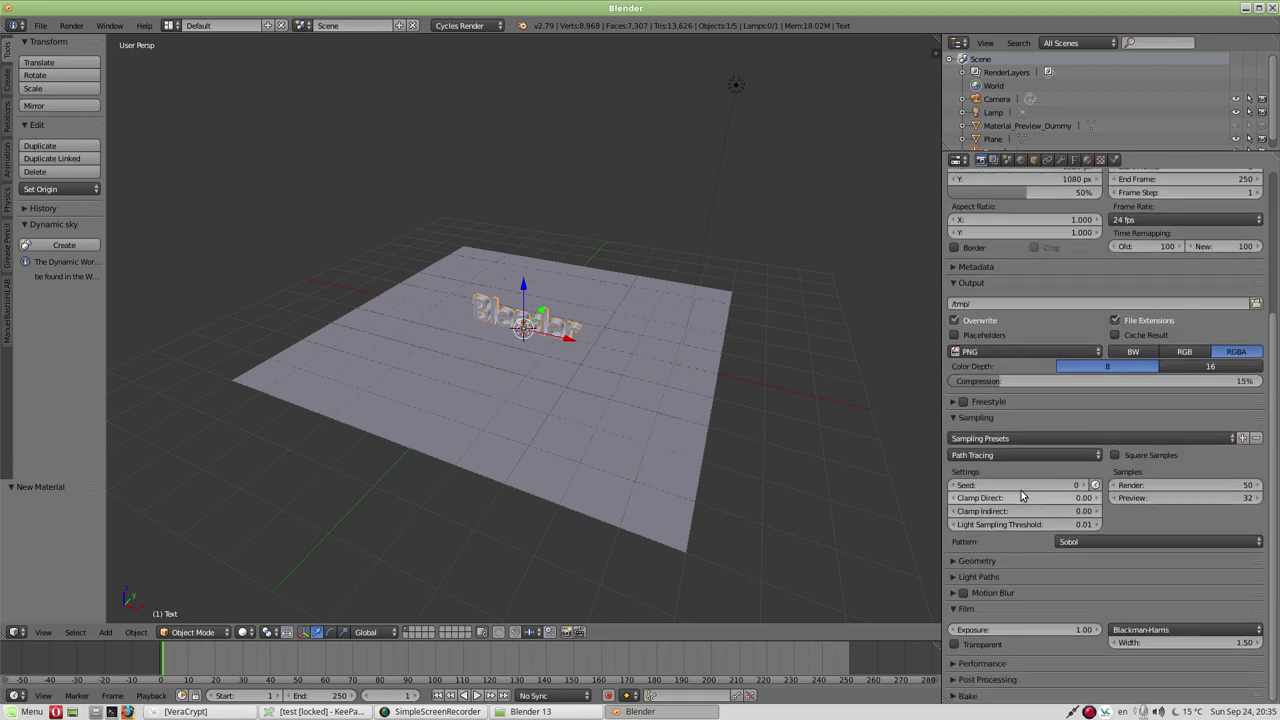
click(954, 581)
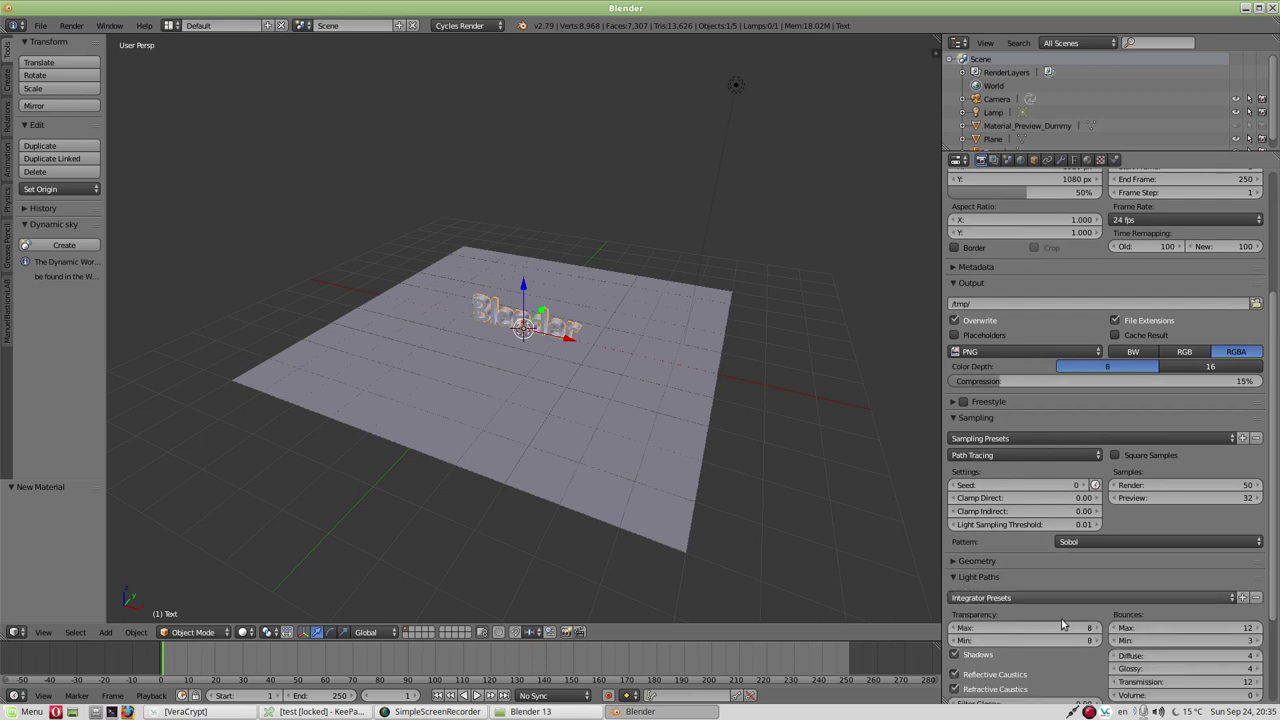
scroll(1063, 620, down, 5)
click(1072, 497)
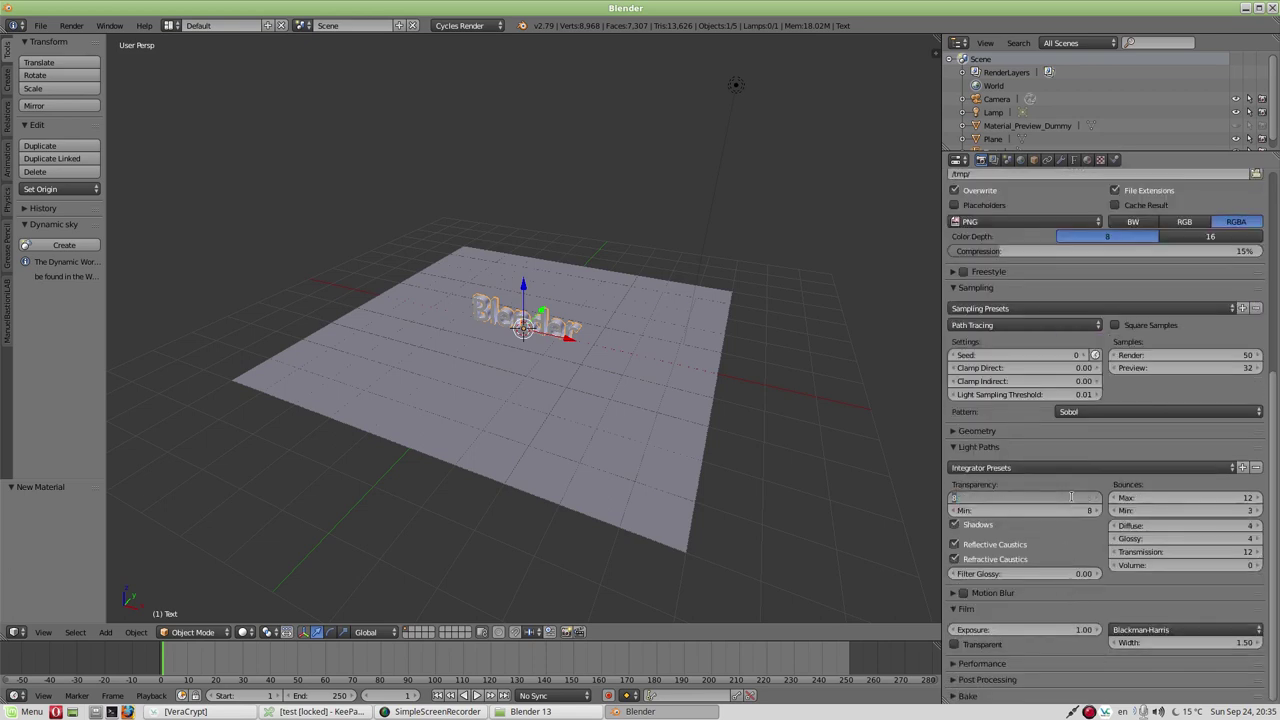
text(4)
key(Return)
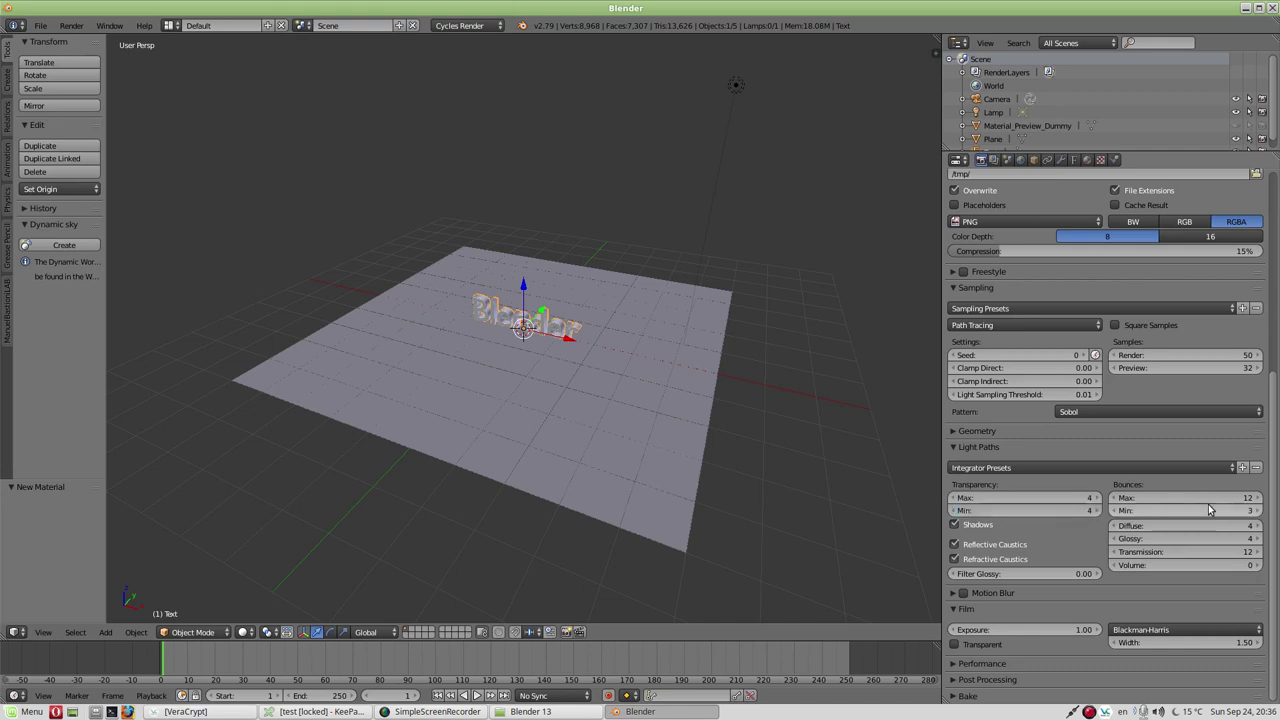
click(1207, 499)
text(4)
key(Return)
click(1197, 507)
text(0)
key(Return)
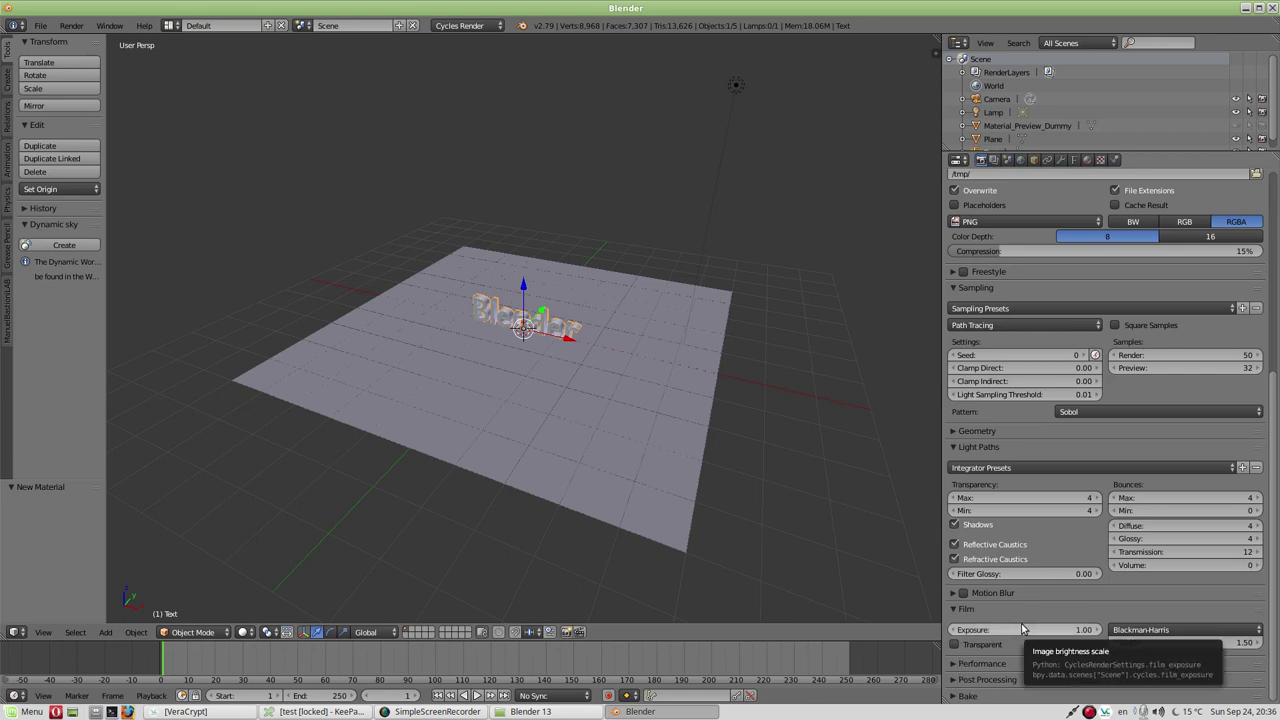
- Enable Film Transparent, Auto Tile Size with 256 target, and Persistent Images
click(955, 645)
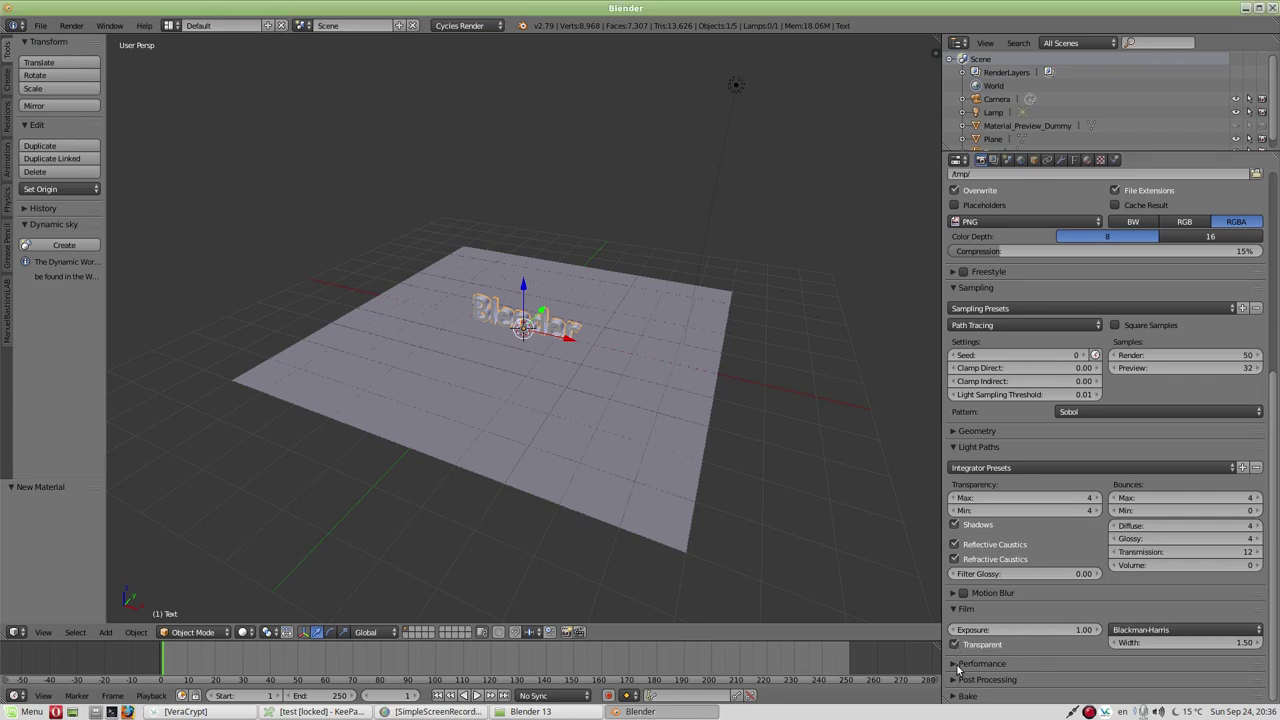
click(957, 664)
scroll(957, 664, down, 4)
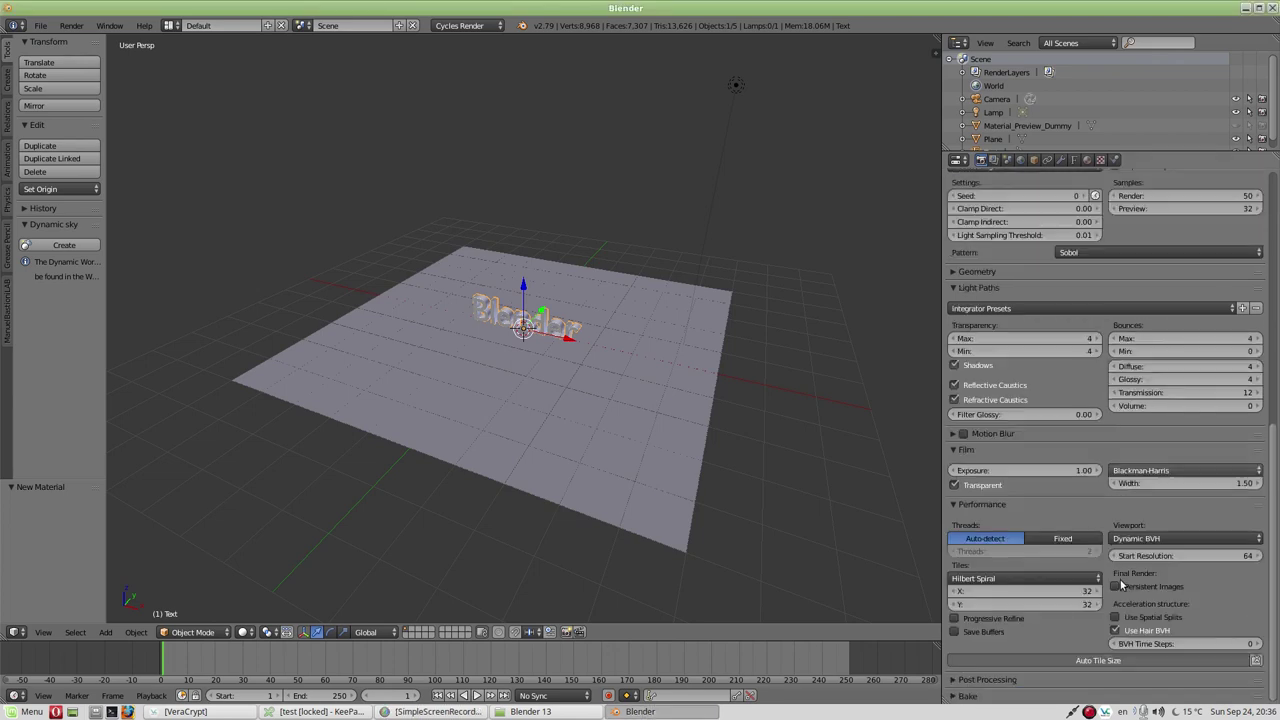
click(1257, 661)
click(1149, 689)
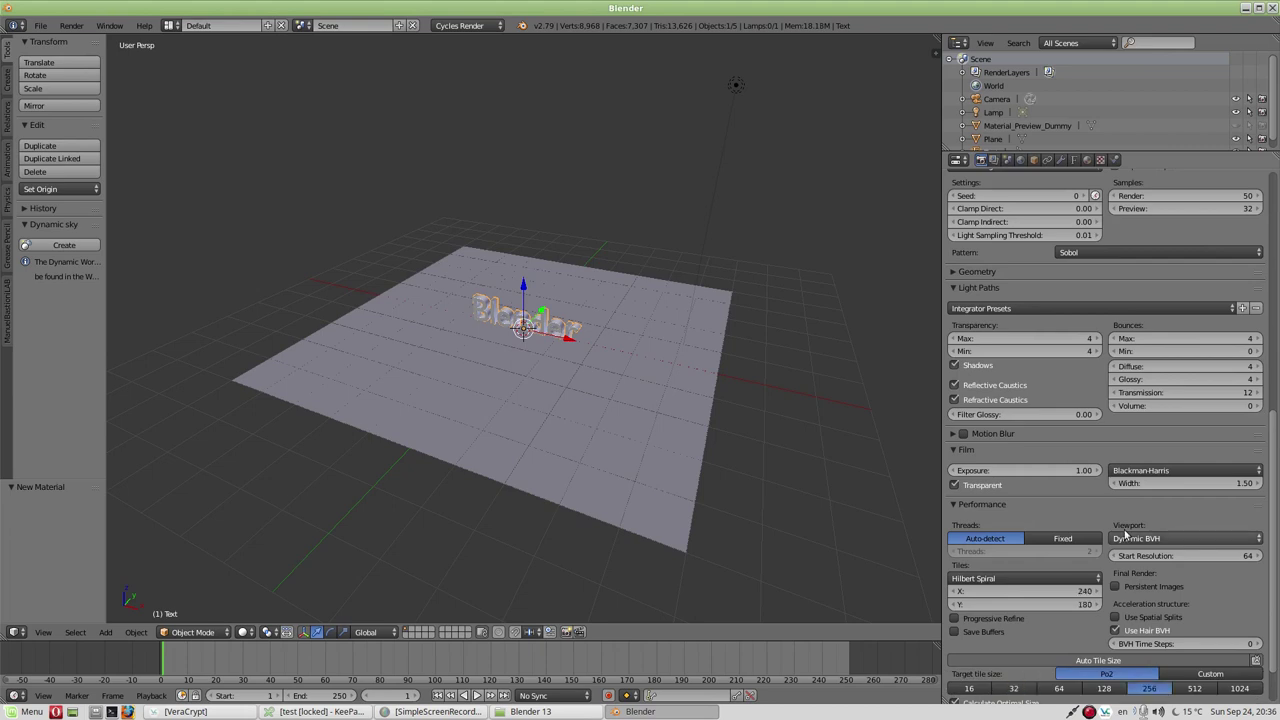
click(1116, 588)
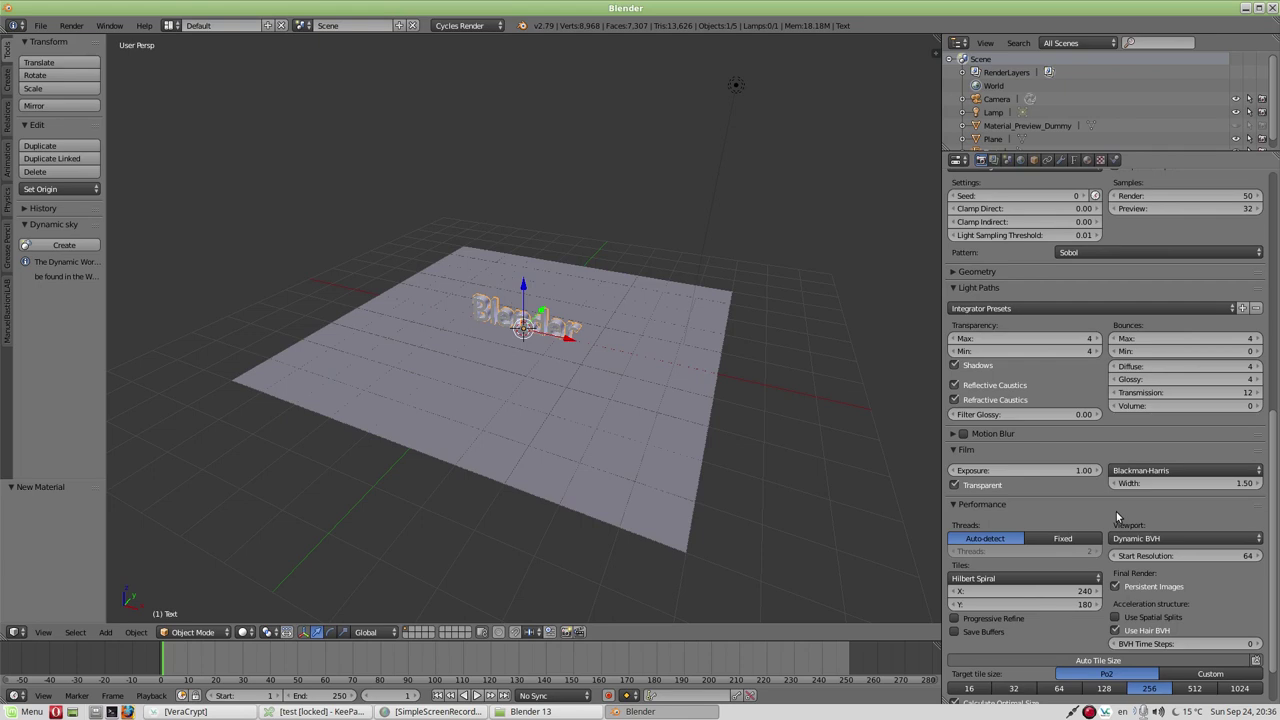
scroll(1117, 516, up, 5)
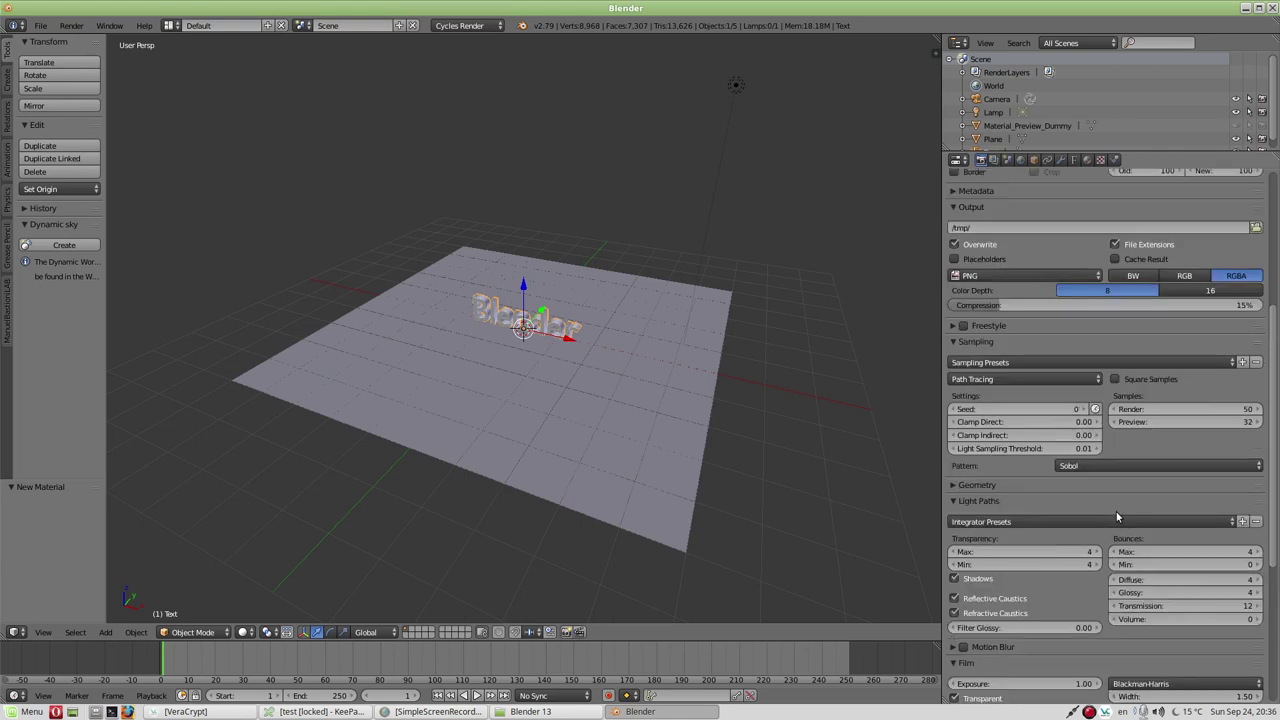
scroll(1116, 516, up, 6)
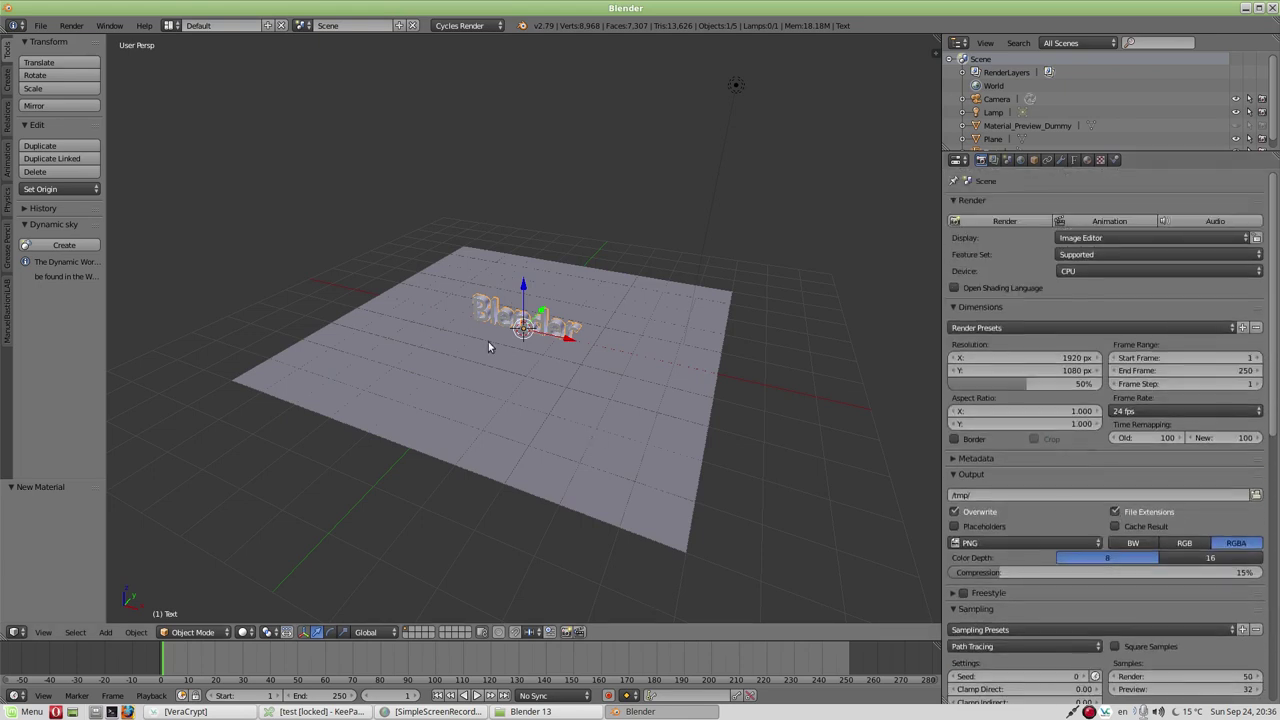
key(F12)
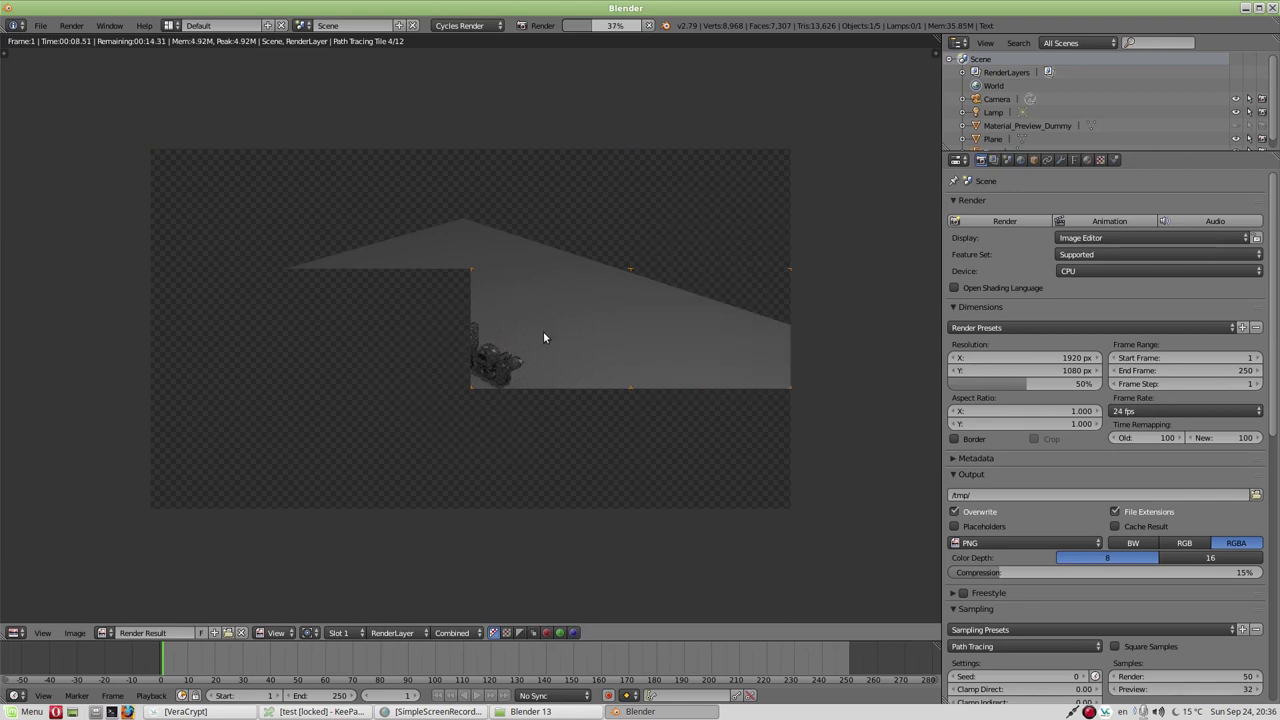
scroll(474, 338, up, 2)
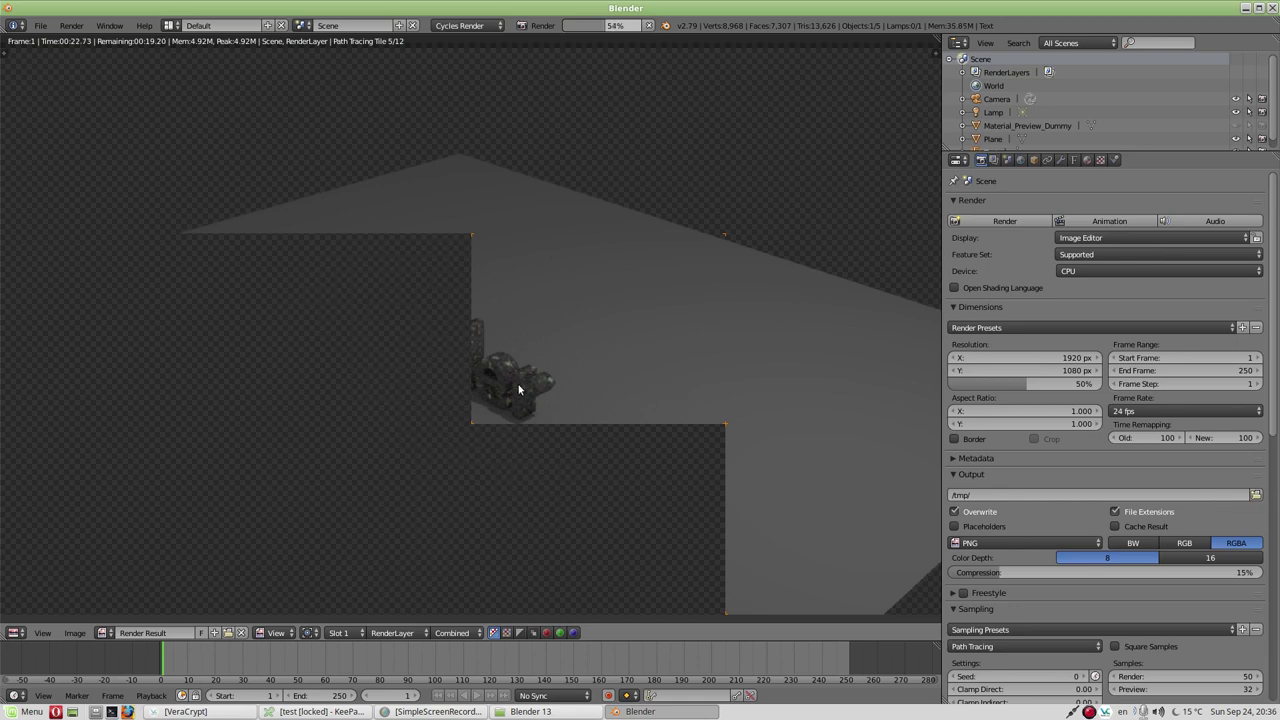
key(Escape)
key(Escape)
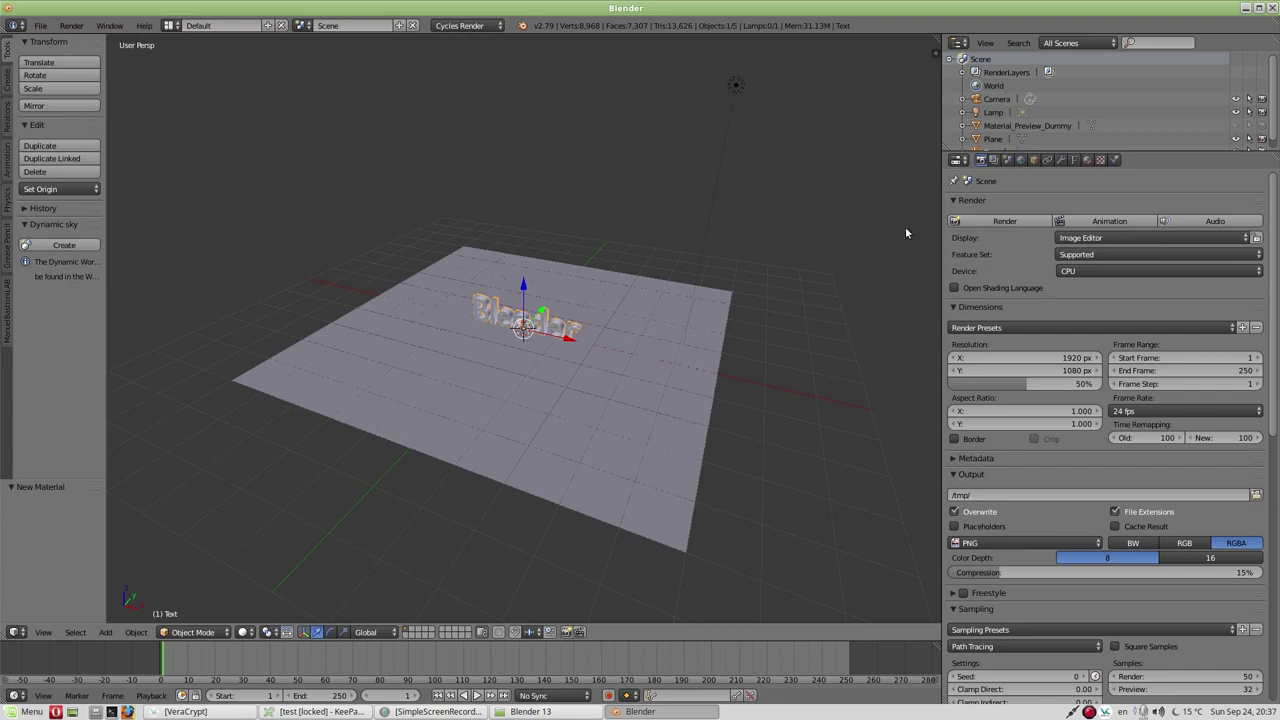
- Select the ground plane and enable Shadow Catcher in its Cycles Settings
right_click(657, 364)
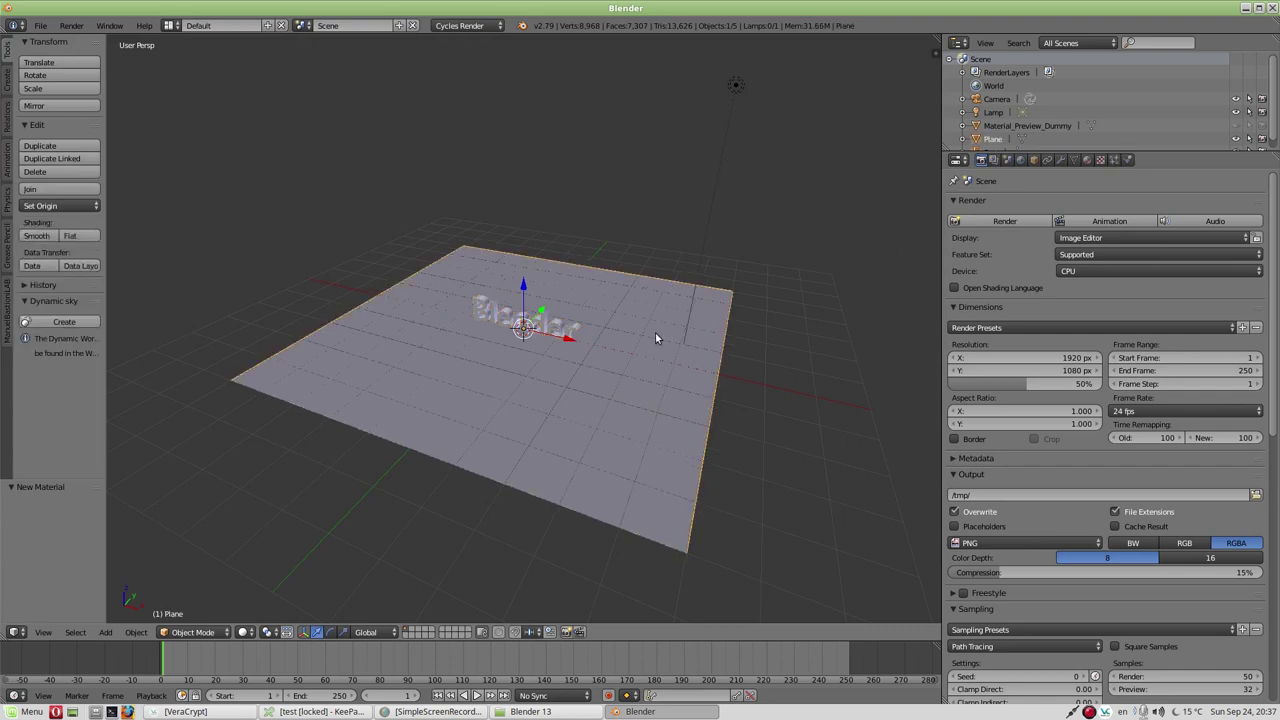
click(1035, 162)
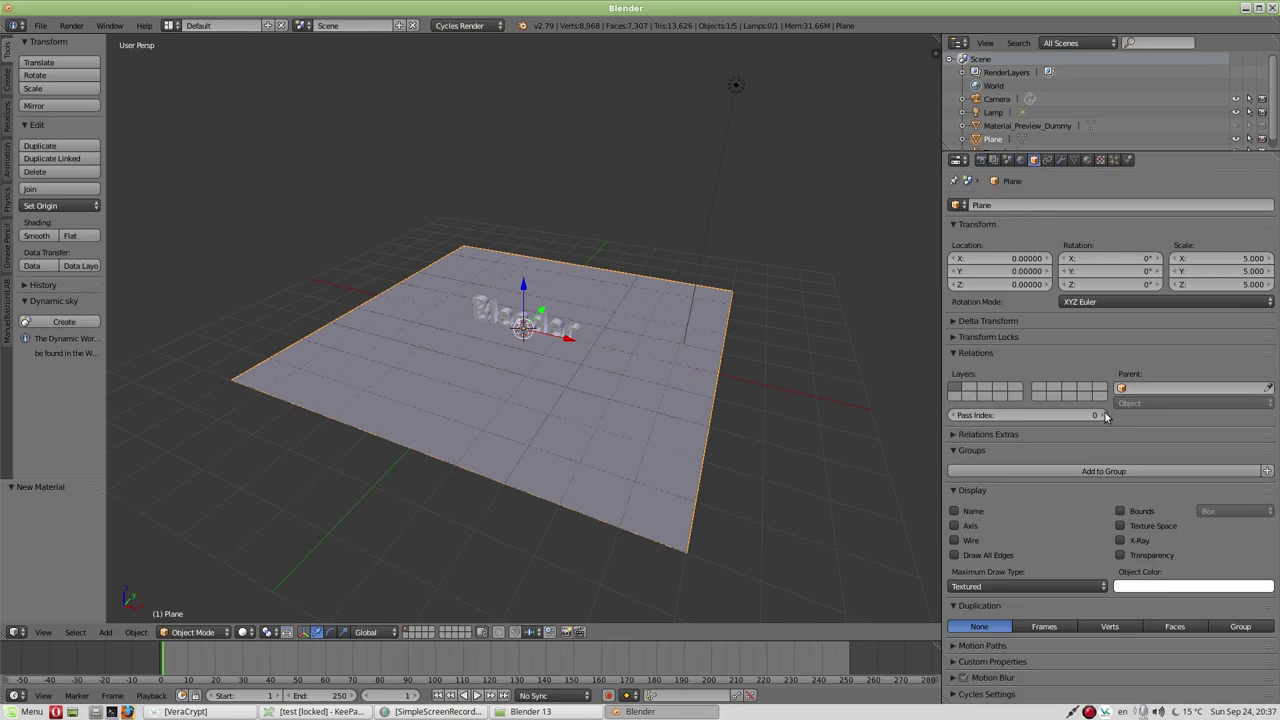
click(952, 695)
scroll(1048, 609, down, 3)
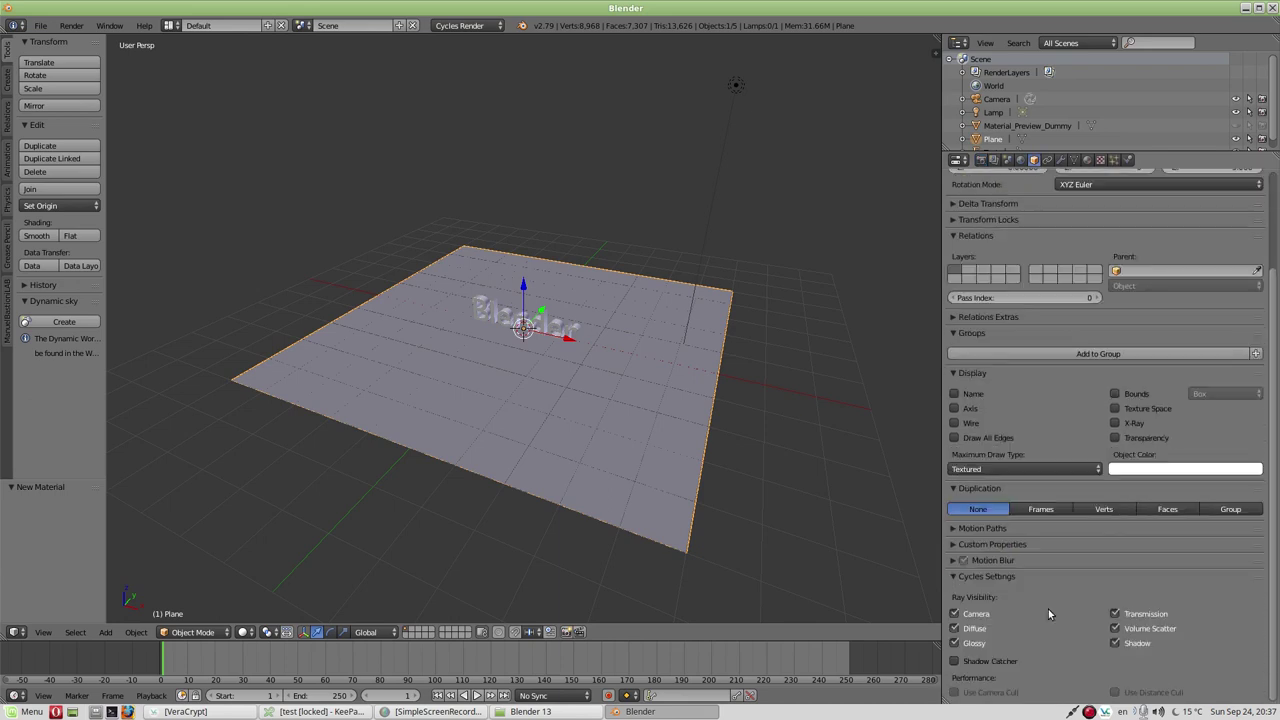
click(955, 662)
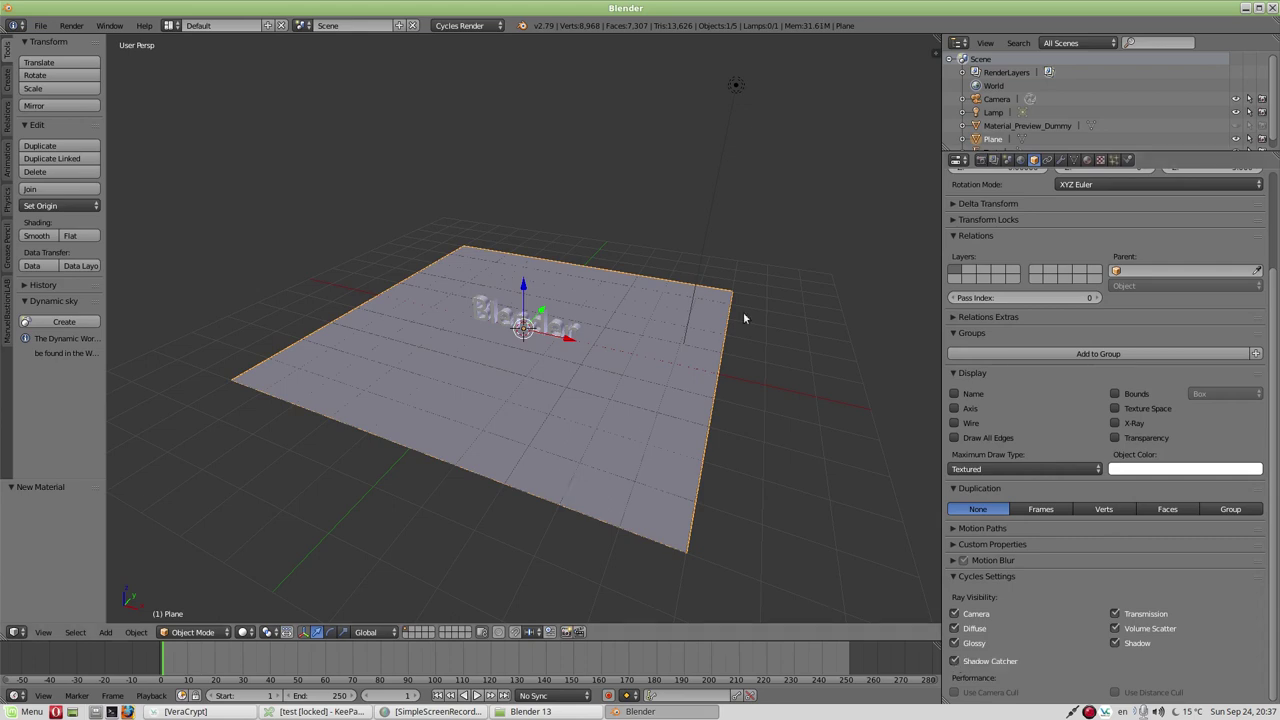
key(F12)
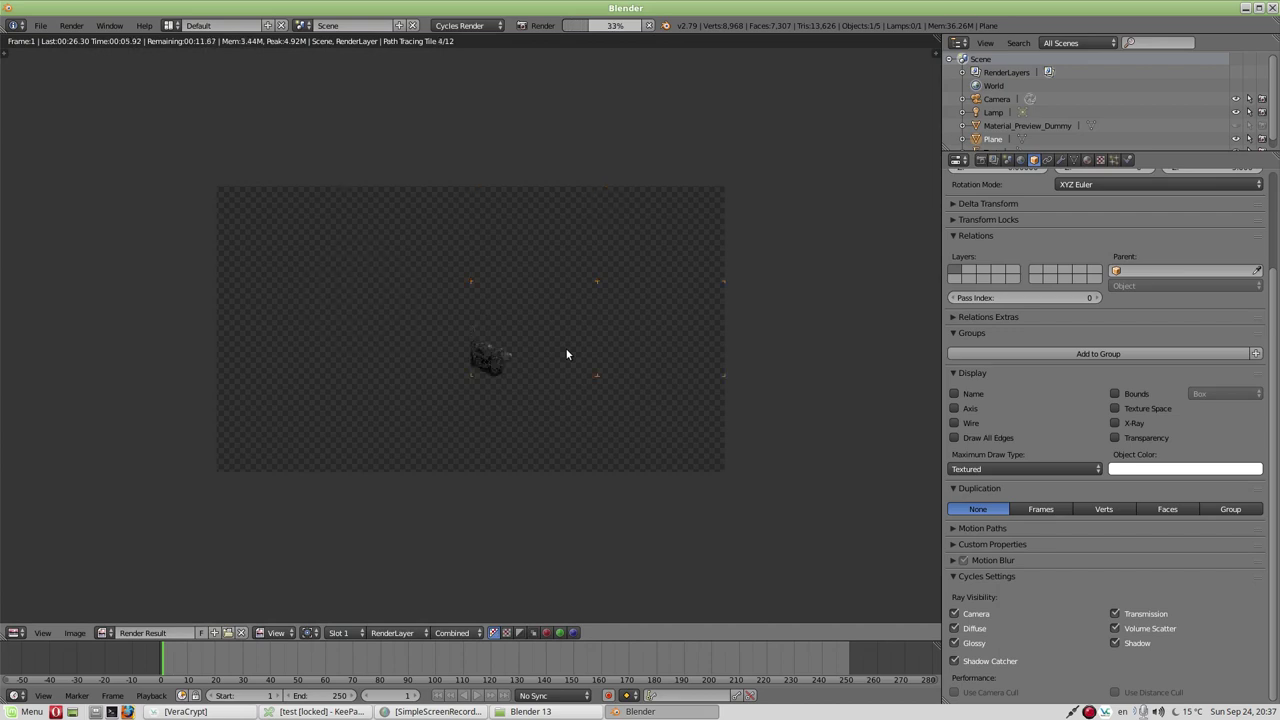
scroll(513, 394, up, 3)
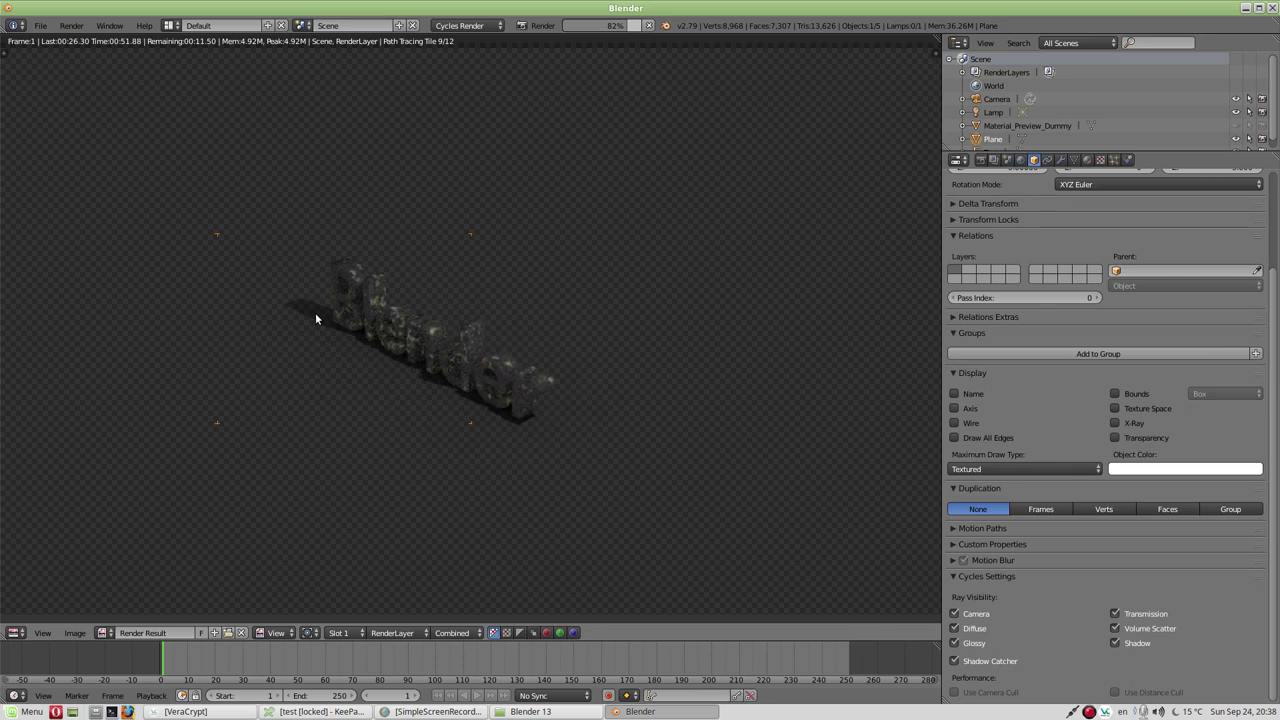
key(Escape)
key(Escape)
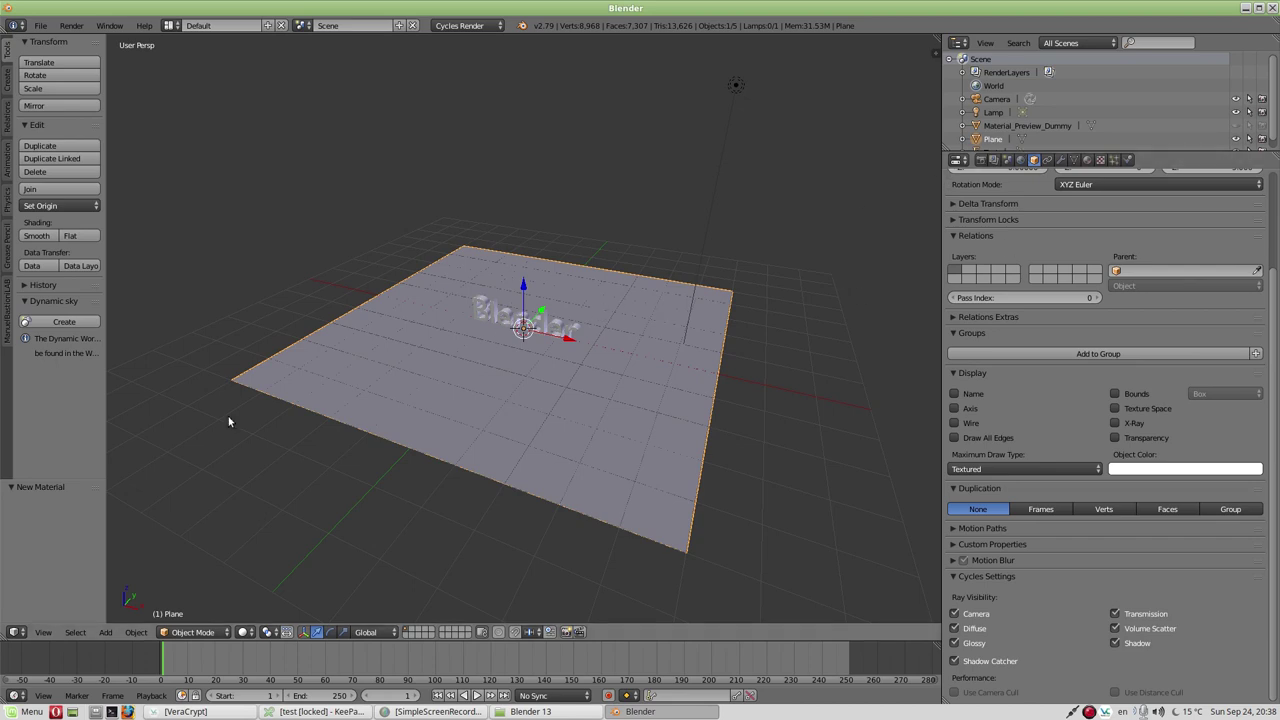
- Switch the main view to the Compositing node editor with Use Nodes and Backdrop enabled
click(16, 632)
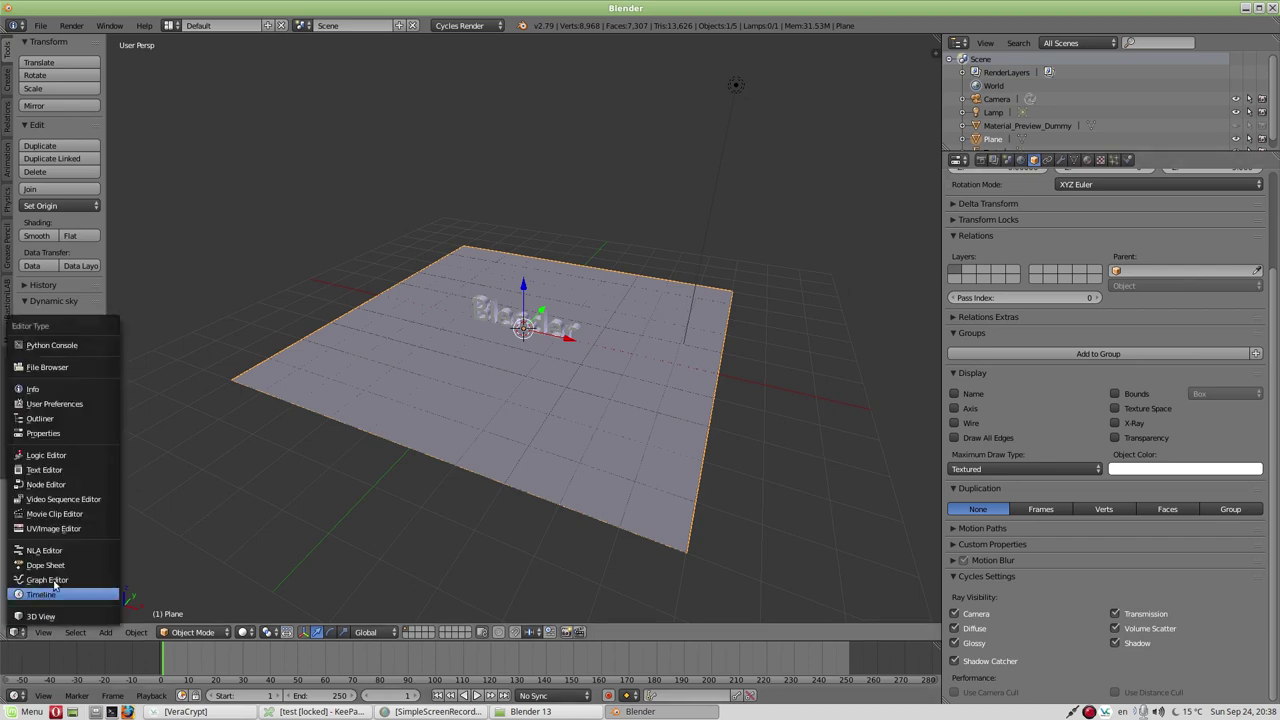
click(62, 486)
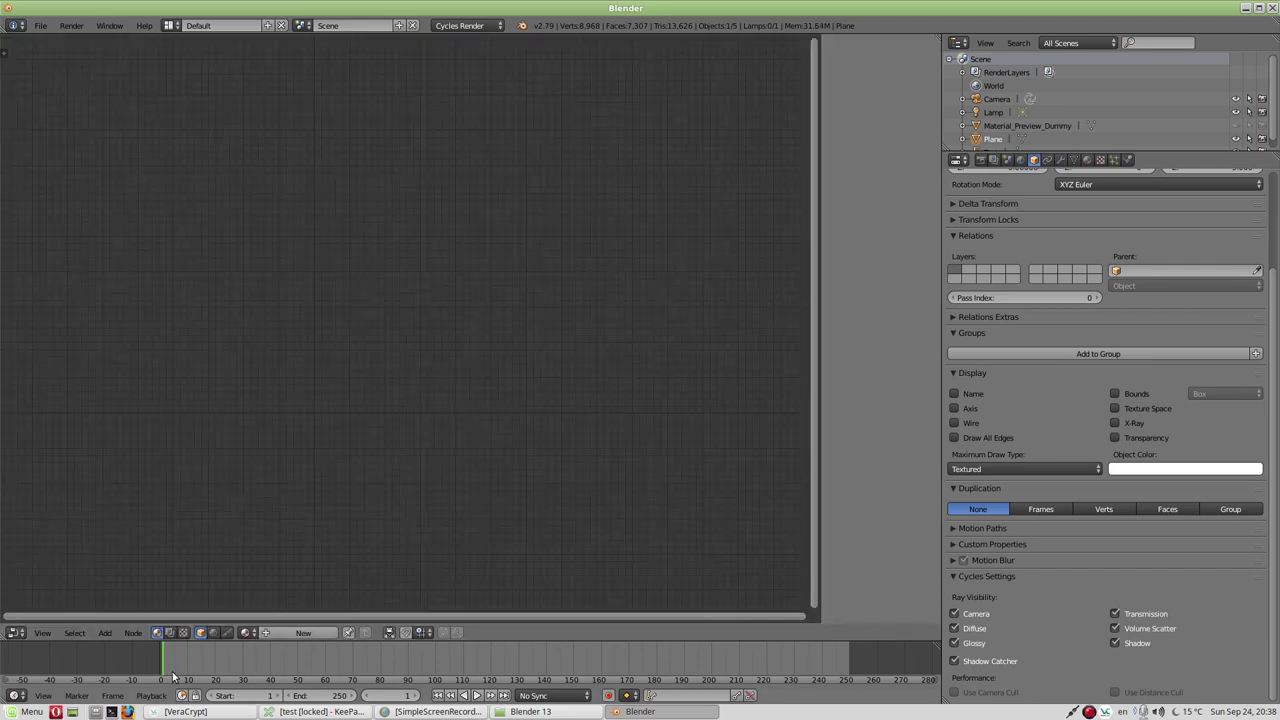
click(169, 632)
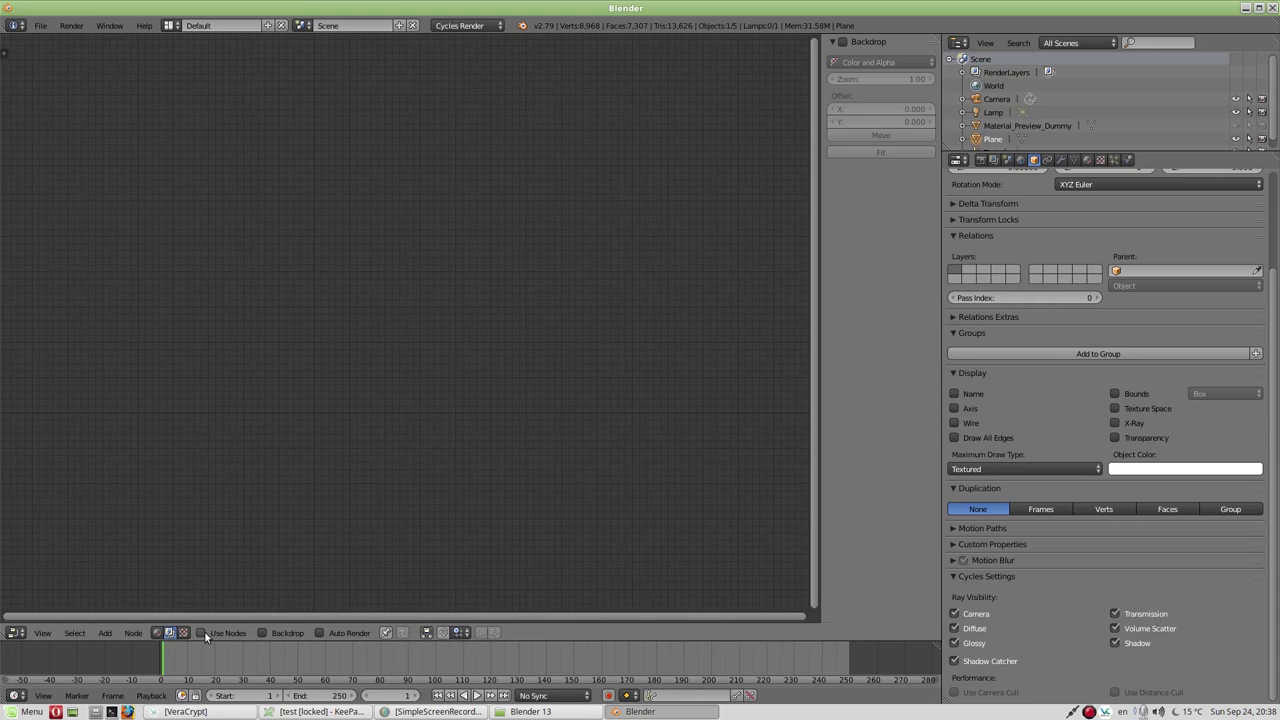
click(206, 633)
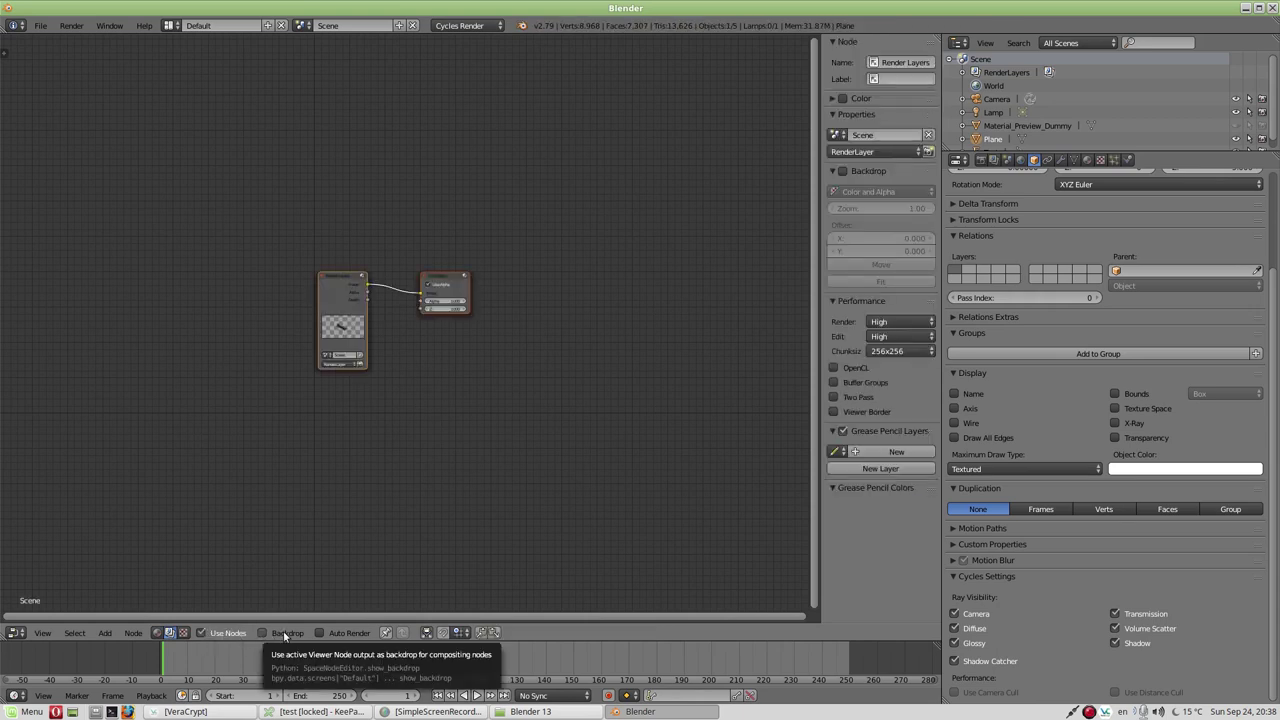
click(262, 633)
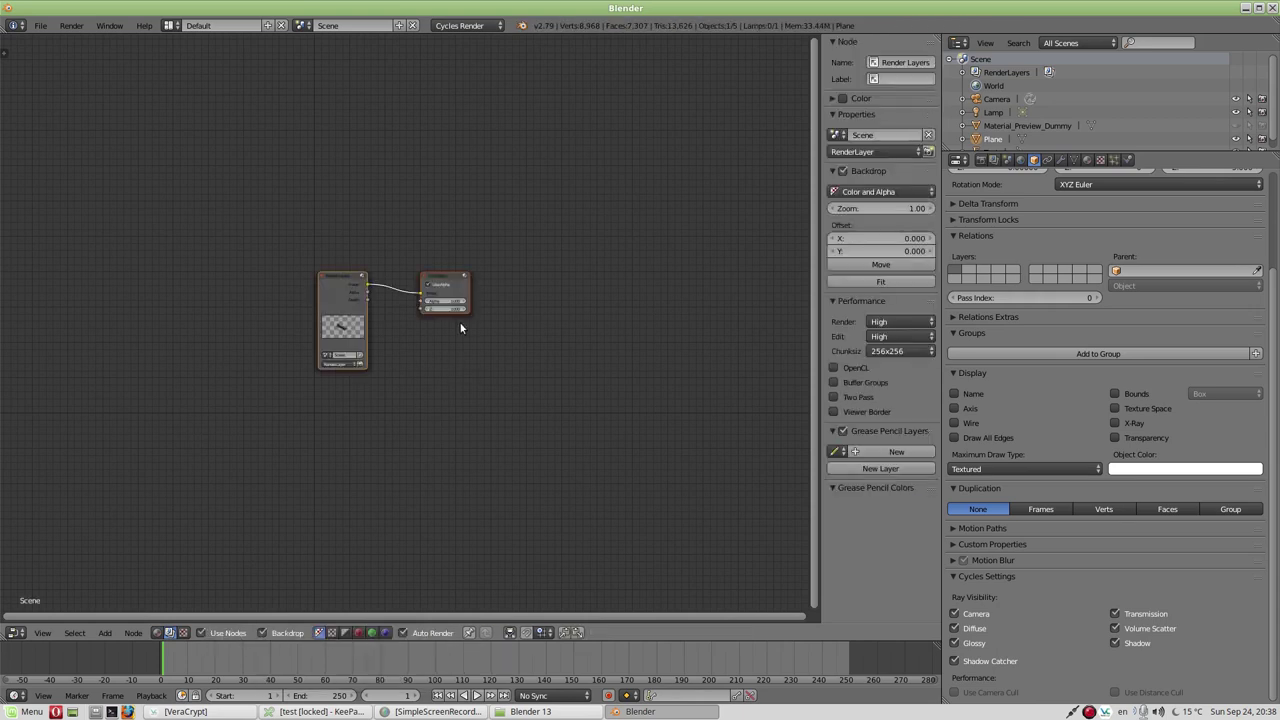
drag(445, 278, 594, 276)
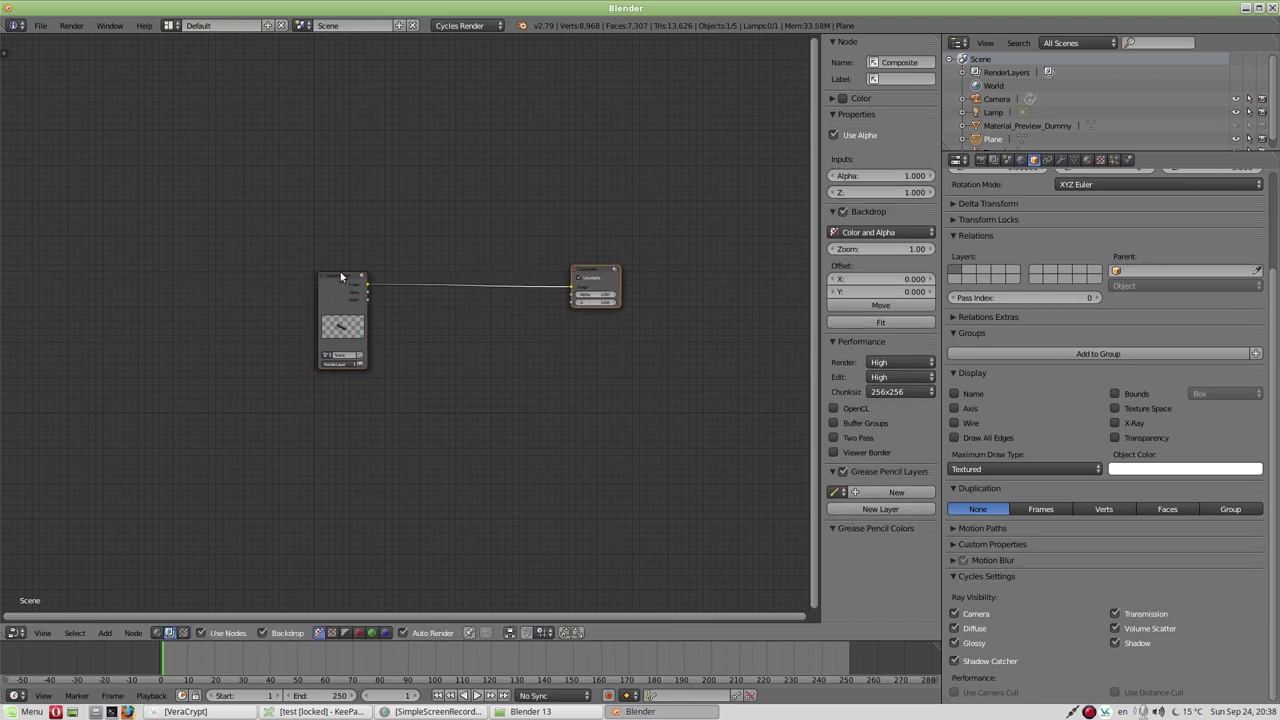
drag(343, 277, 302, 264)
scroll(420, 324, up, 2)
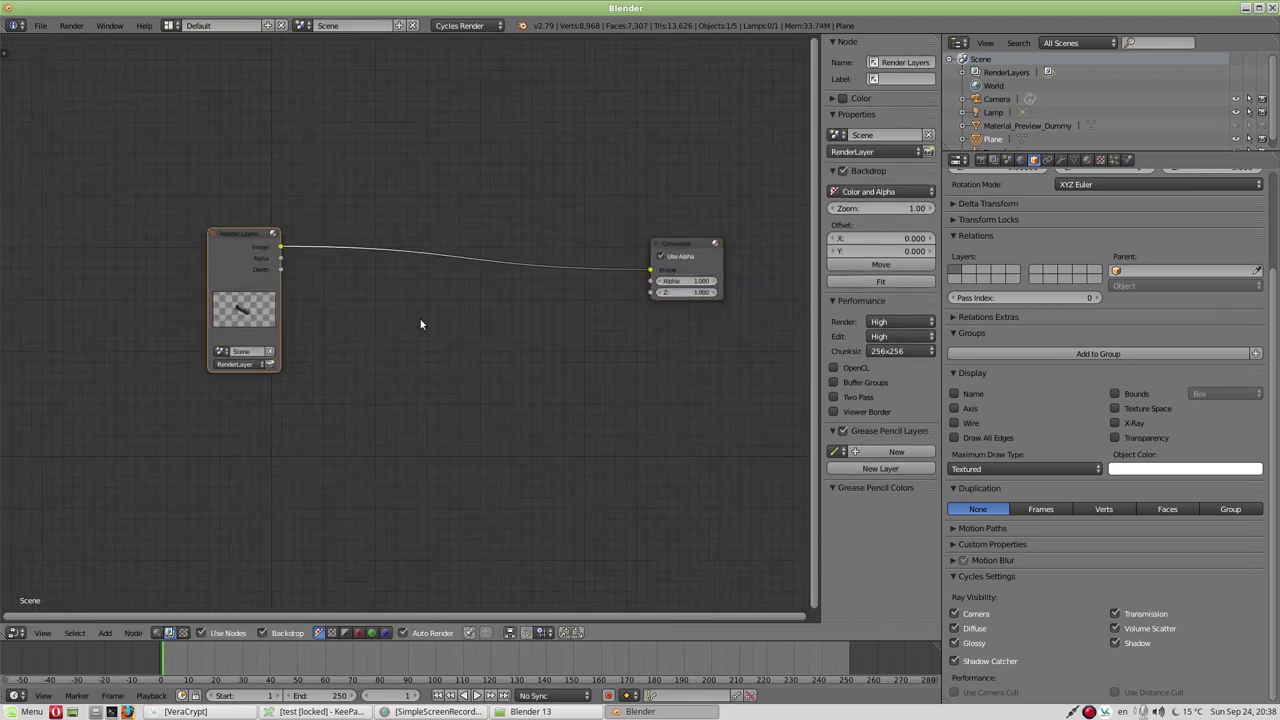
scroll(420, 324, up, 1)
- Add a Viewer node below Composite and an Image input node
key(shift+a)
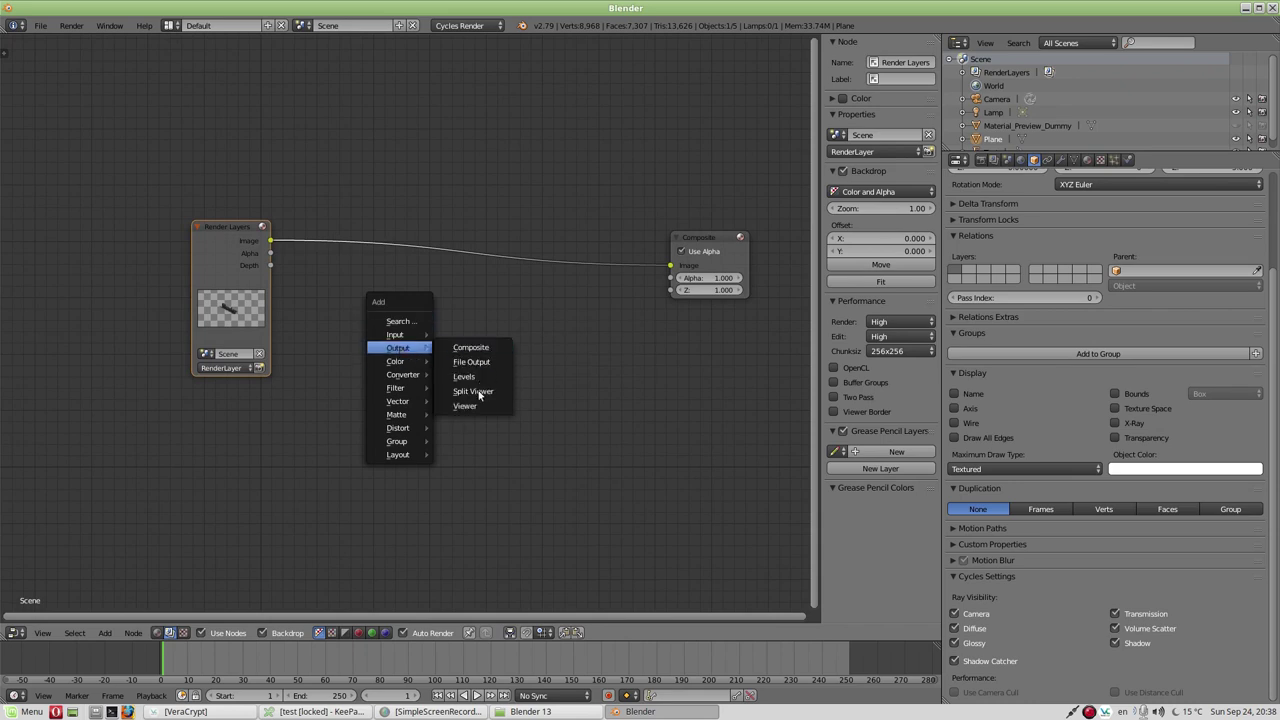
click(465, 405)
click(675, 336)
key(shift+a)
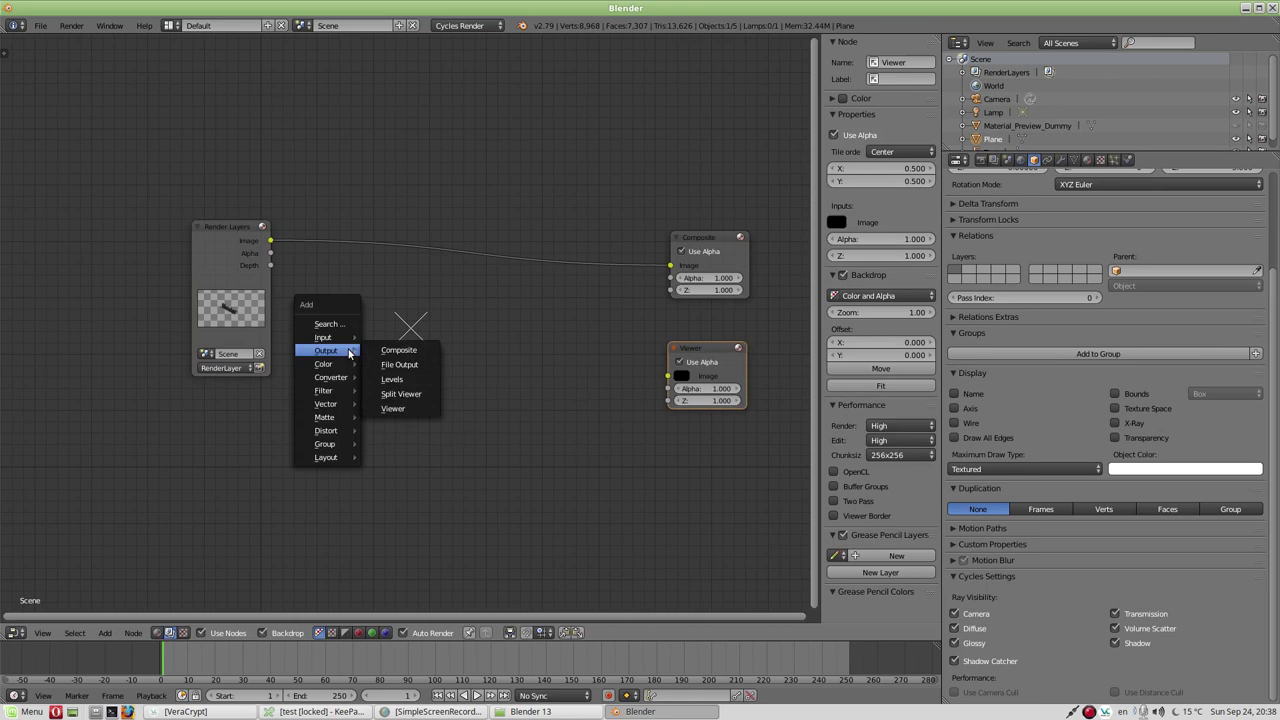
mouse_move(323, 337)
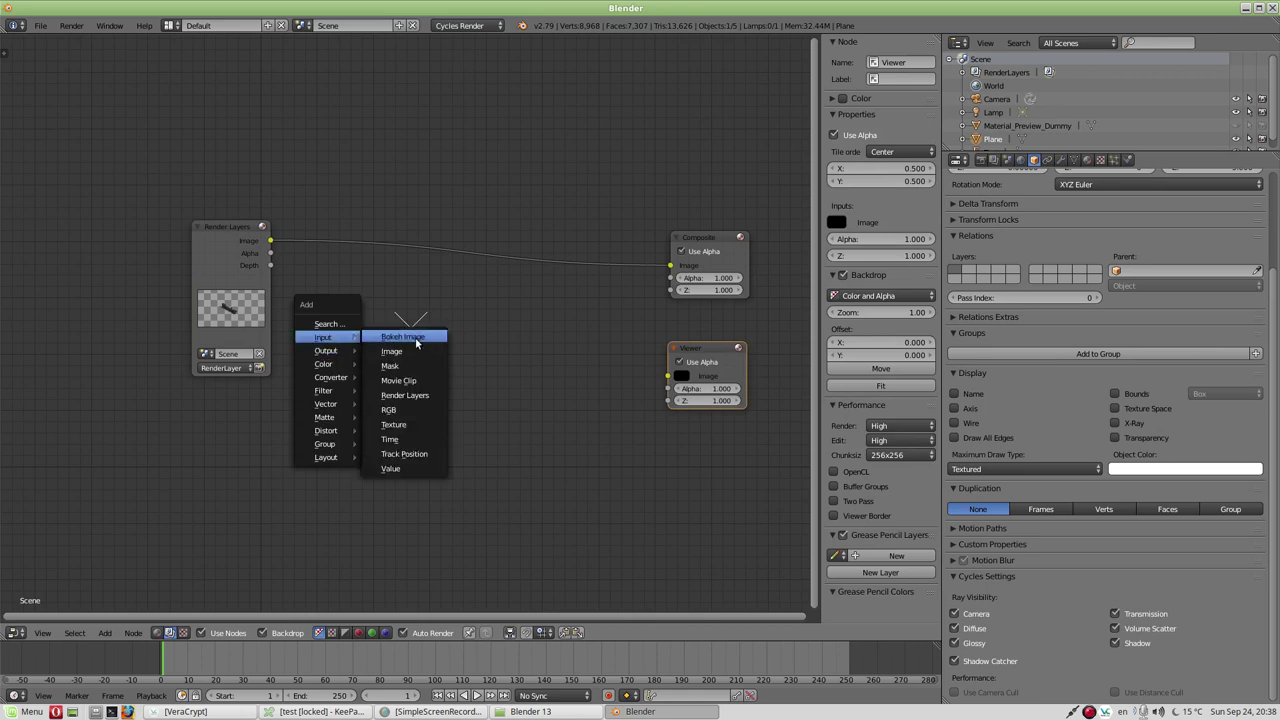
click(404, 350)
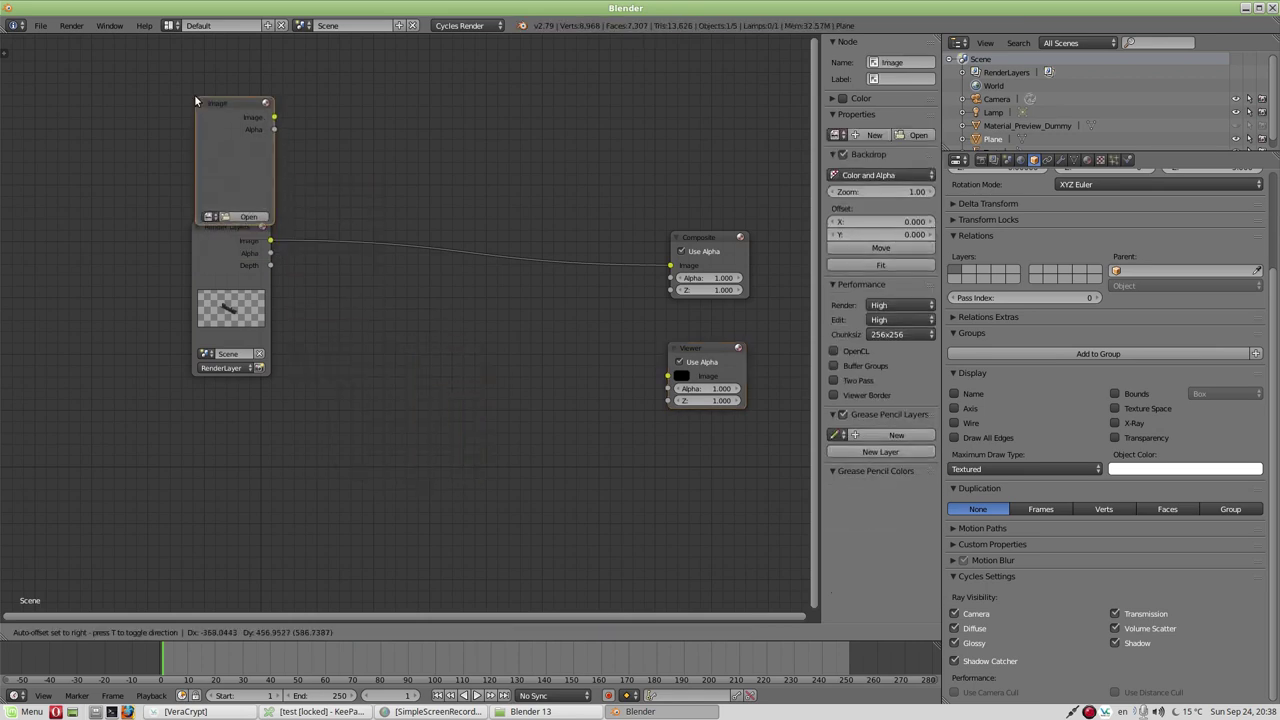
- Place the Image node above Render Layers and load pexels-photo-388304.jpeg from the Blender 13 folder
click(238, 145)
click(212, 290)
click(250, 202)
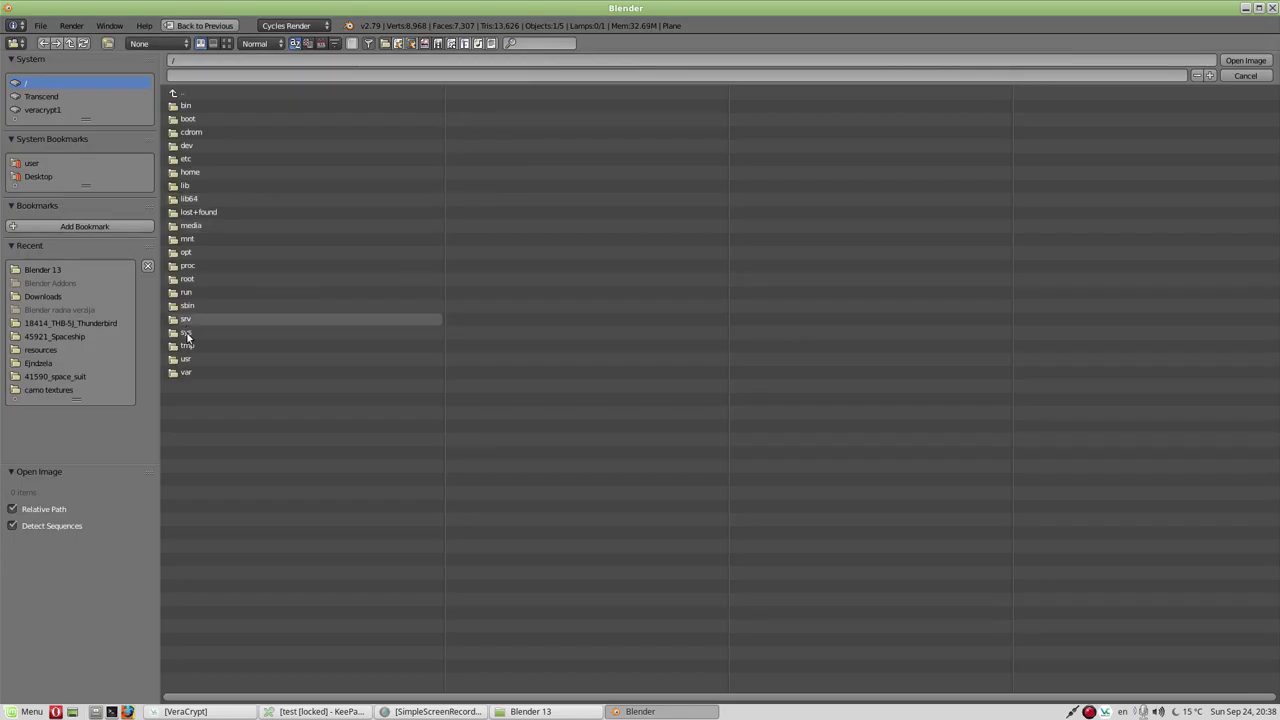
click(42, 269)
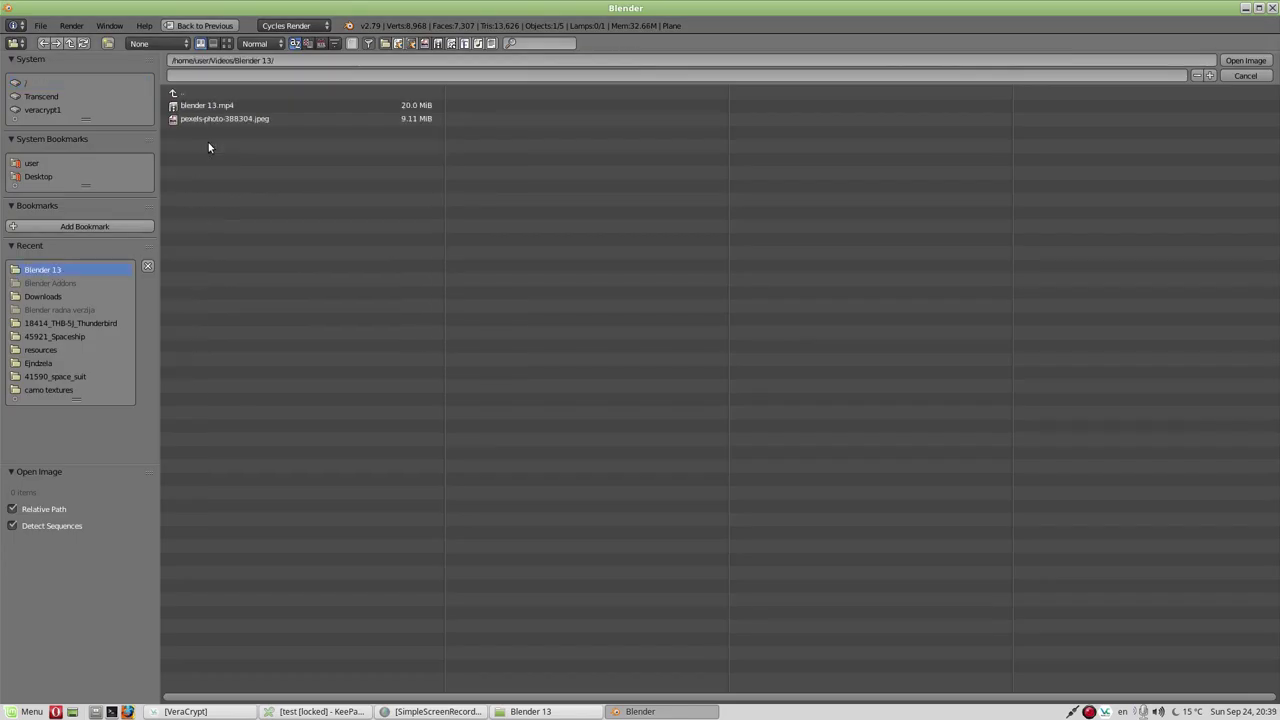
click(204, 120)
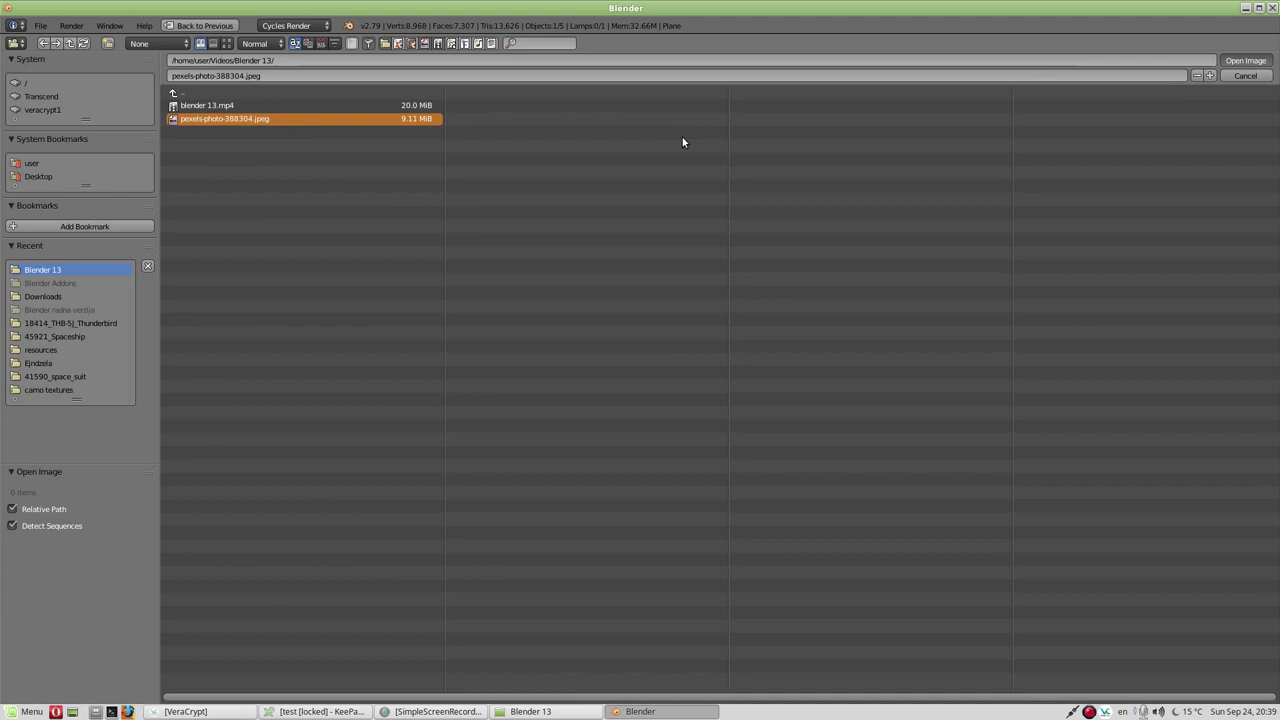
key(Return)
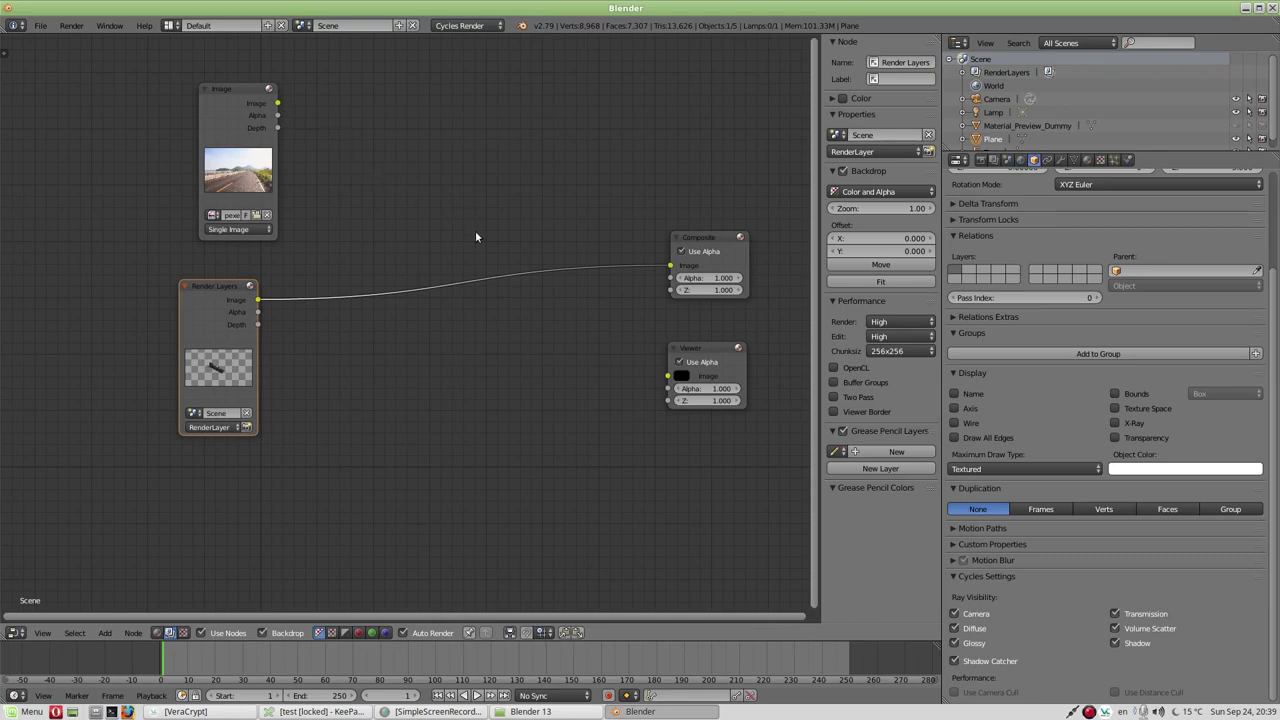
- Add a Scale node beside the Image node via the 'scal' search and show the Render properties
key(shift+a)
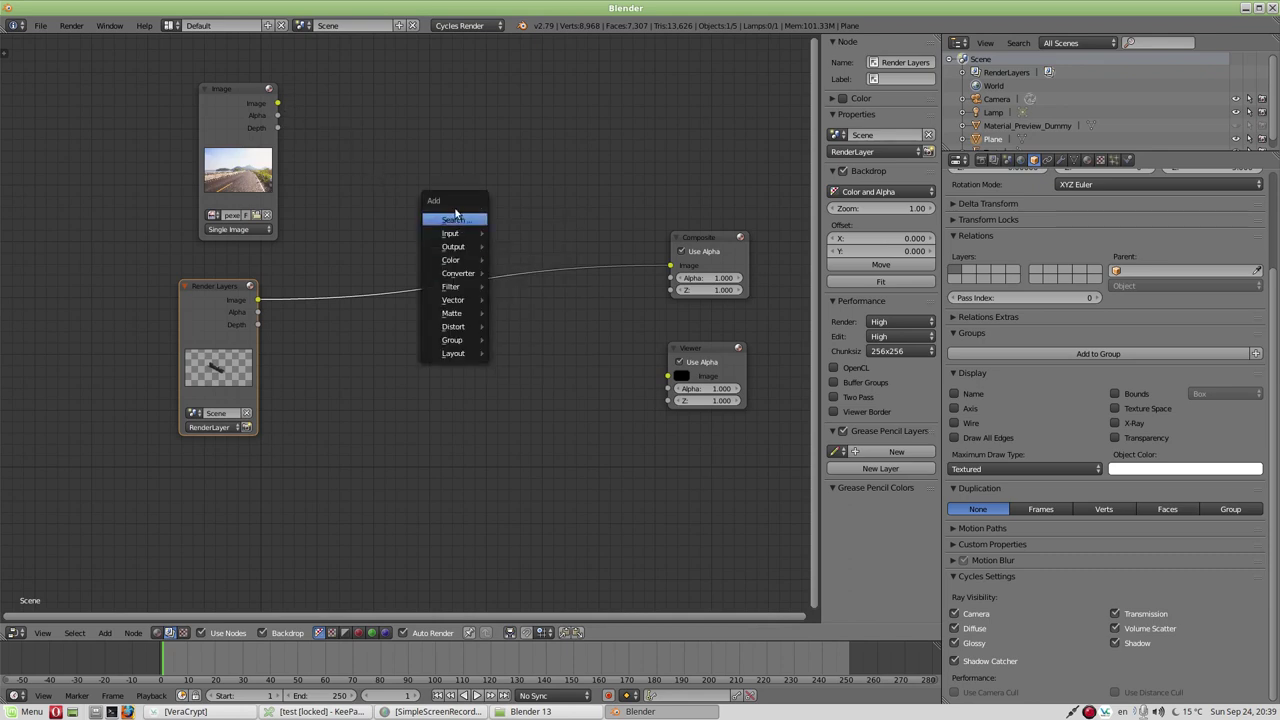
click(453, 216)
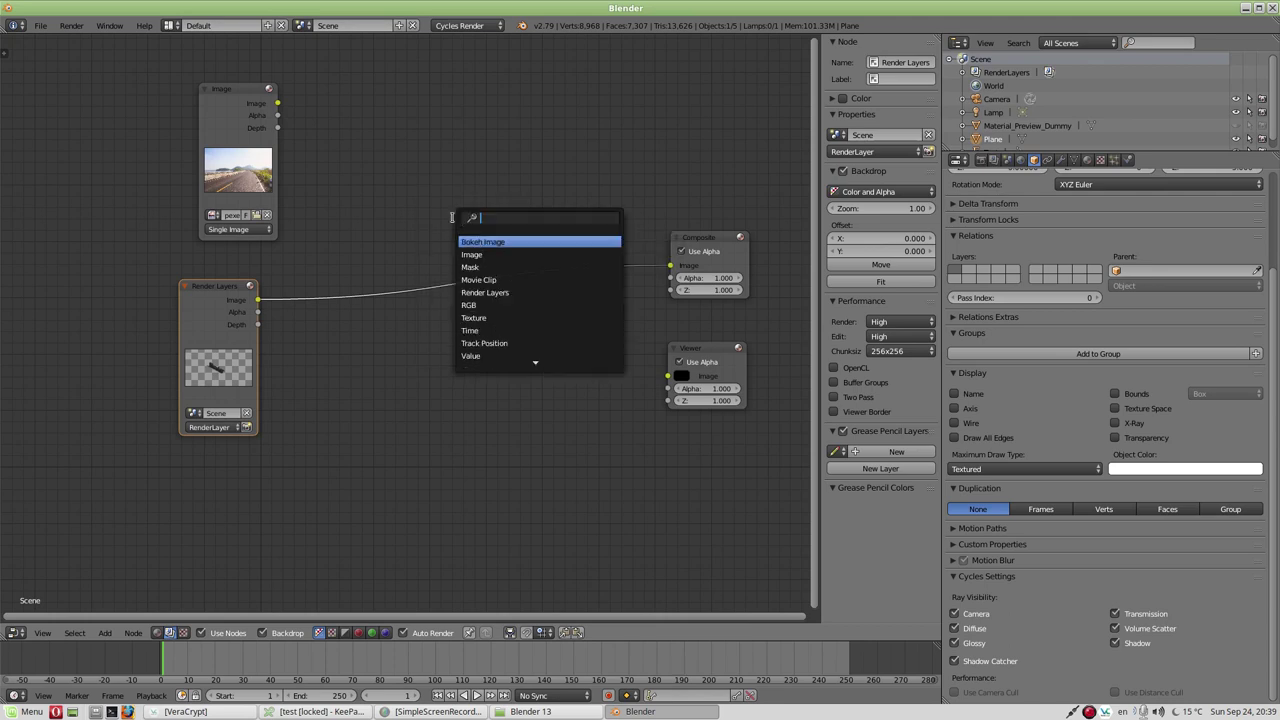
text(scal)
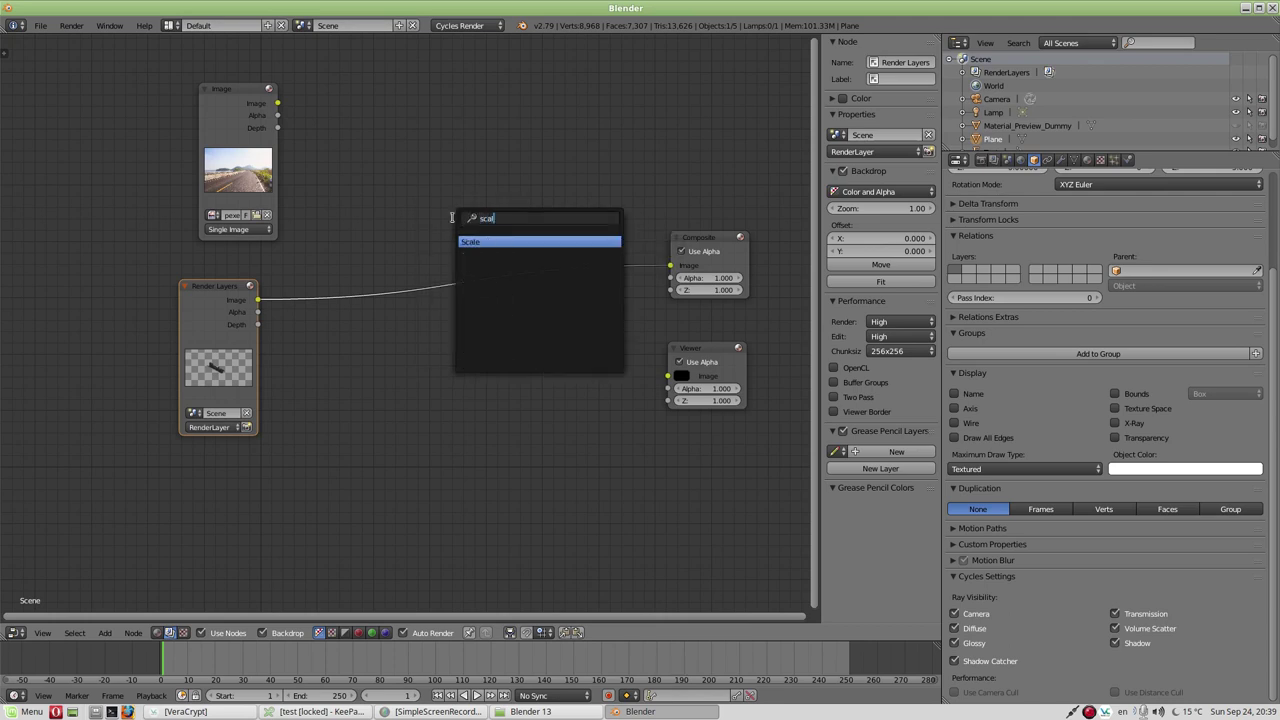
click(476, 243)
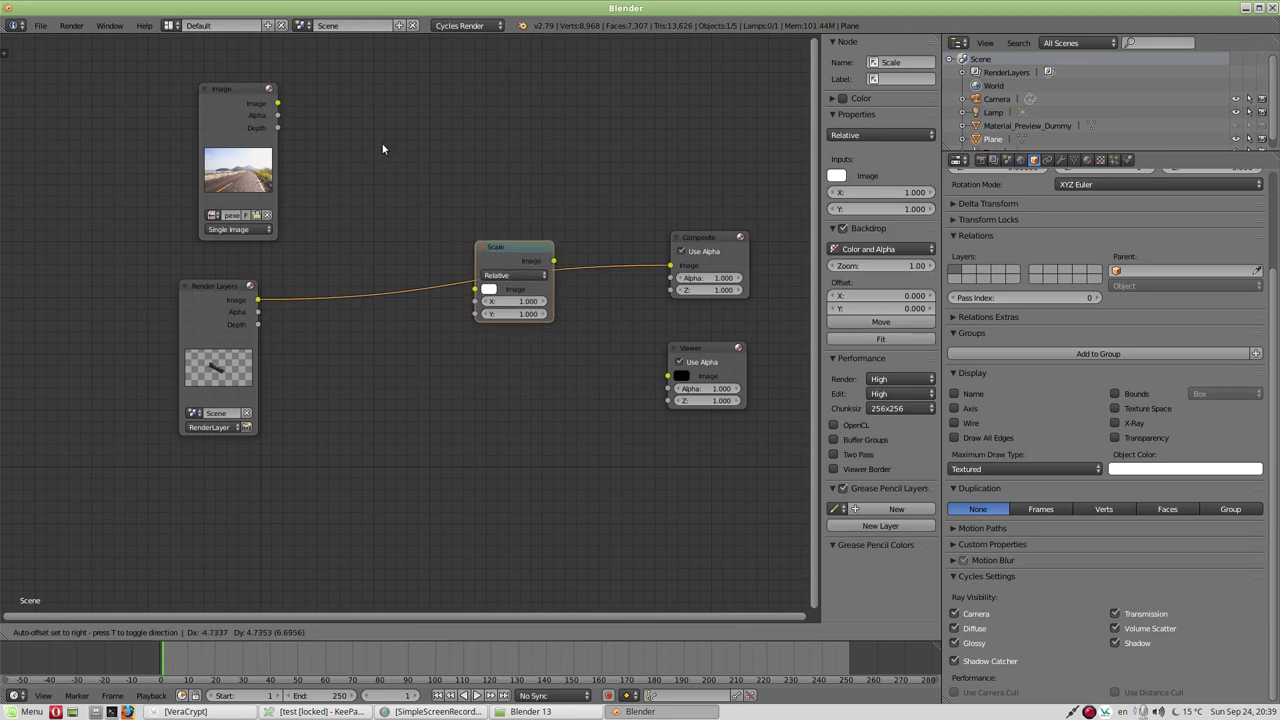
click(329, 103)
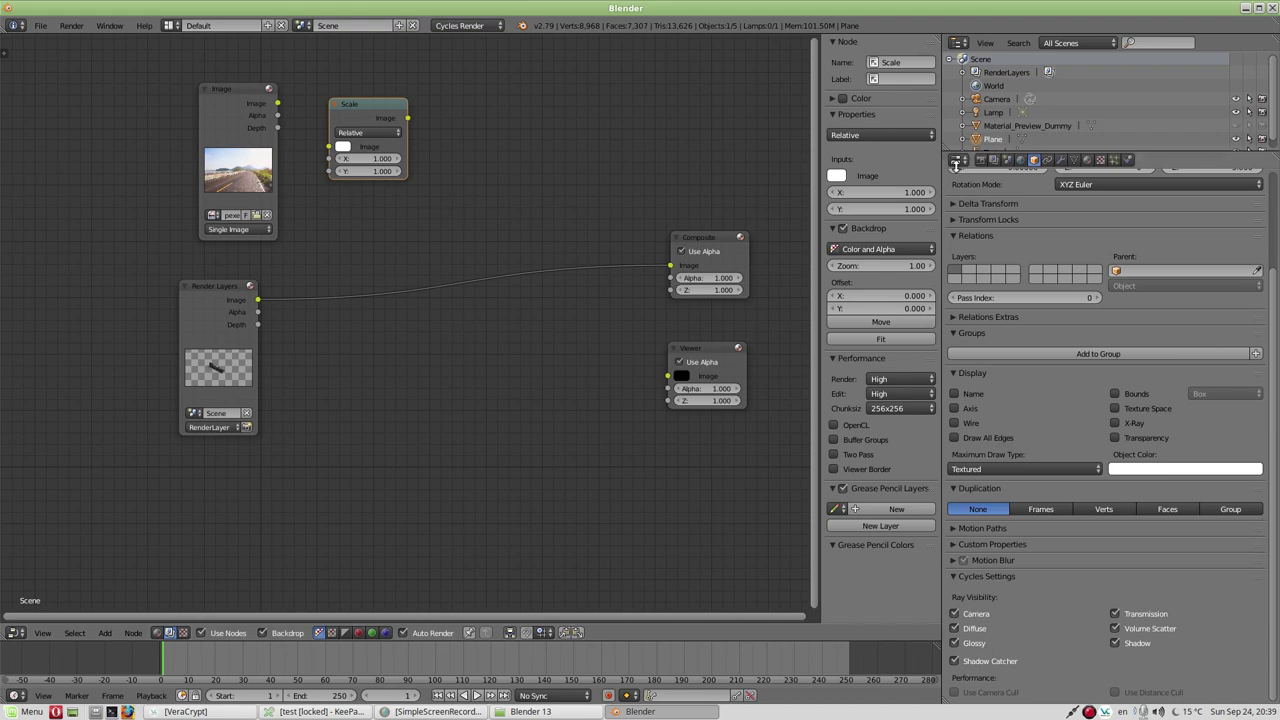
click(980, 160)
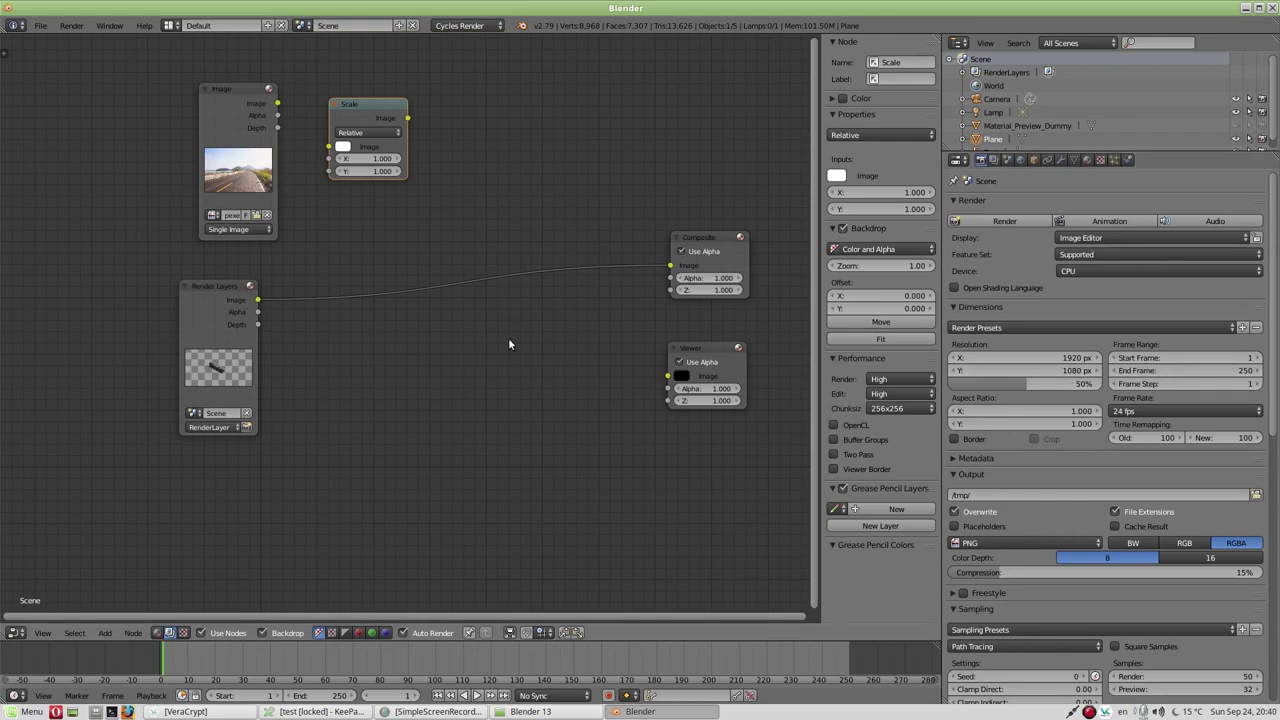
- Add an Alpha Over node above the Composite node
key(shift+a)
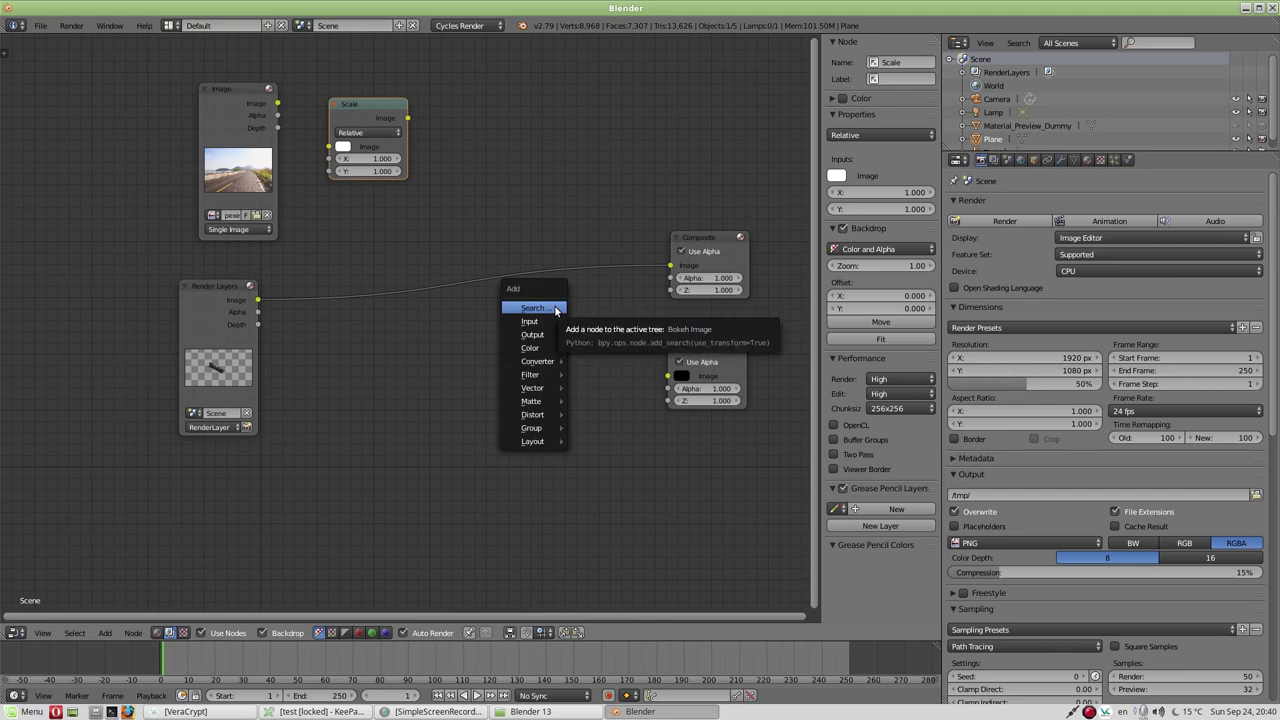
click(553, 307)
text(alp)
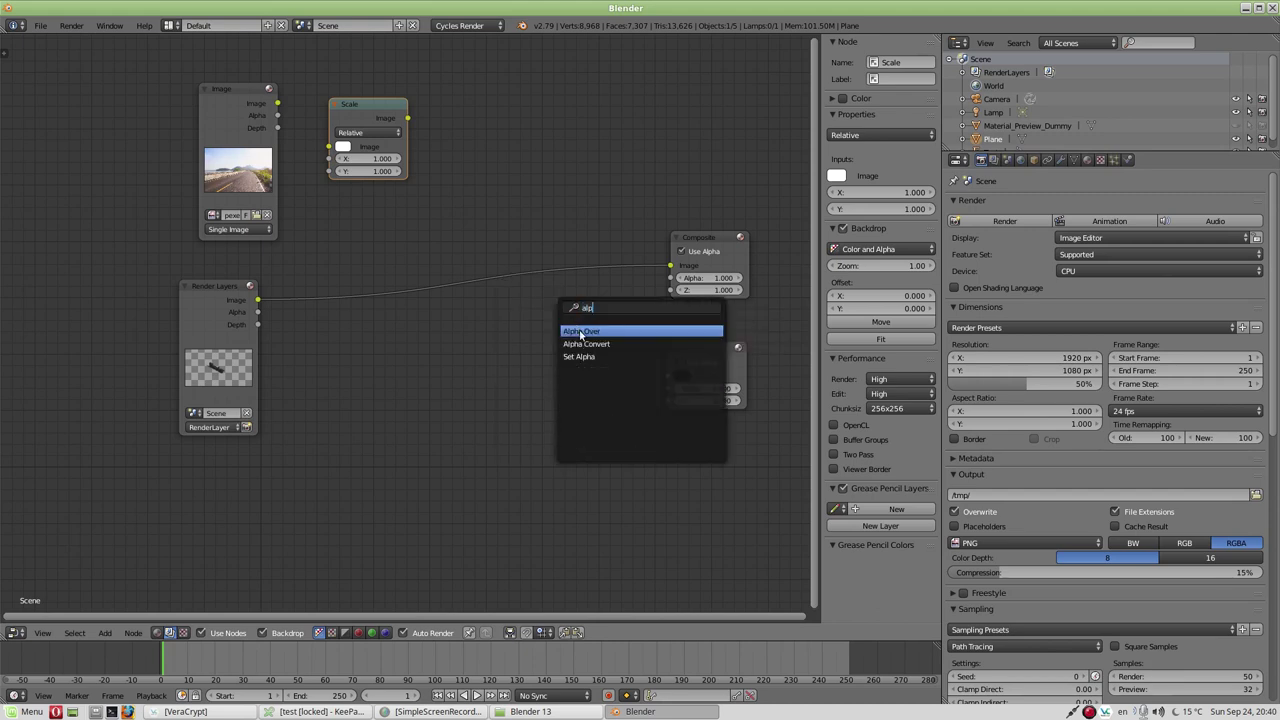
click(579, 330)
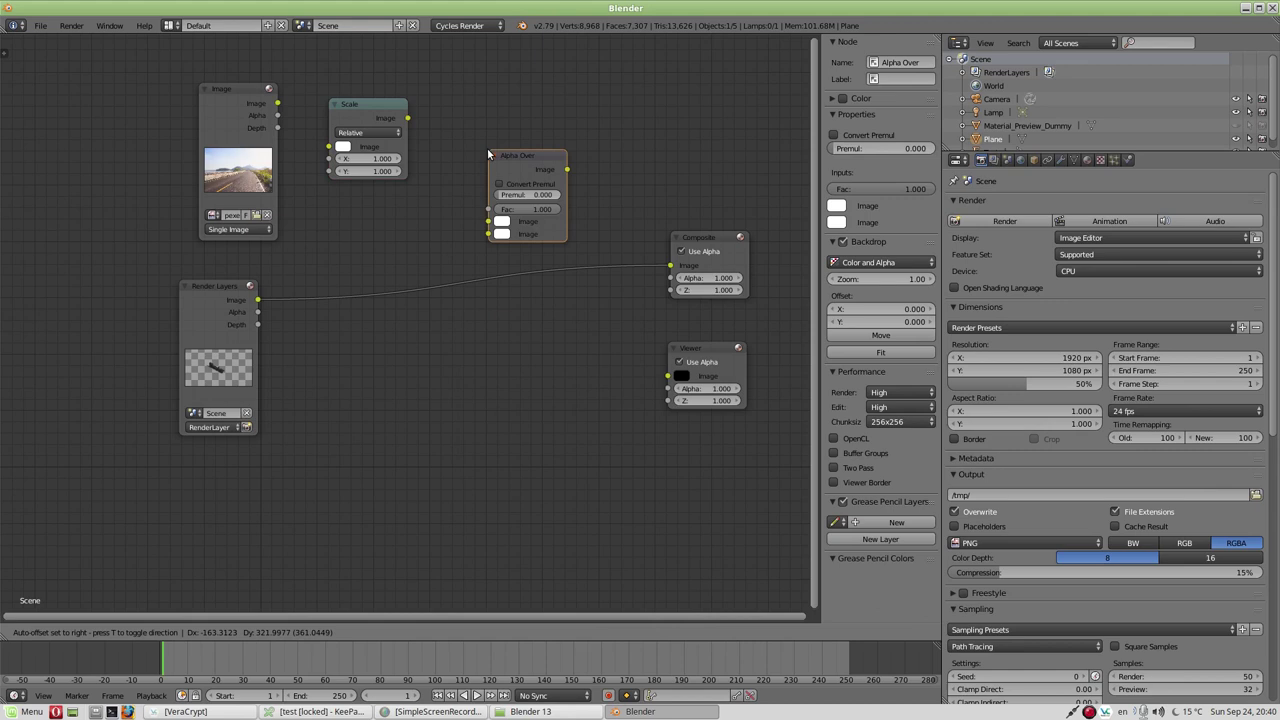
click(488, 155)
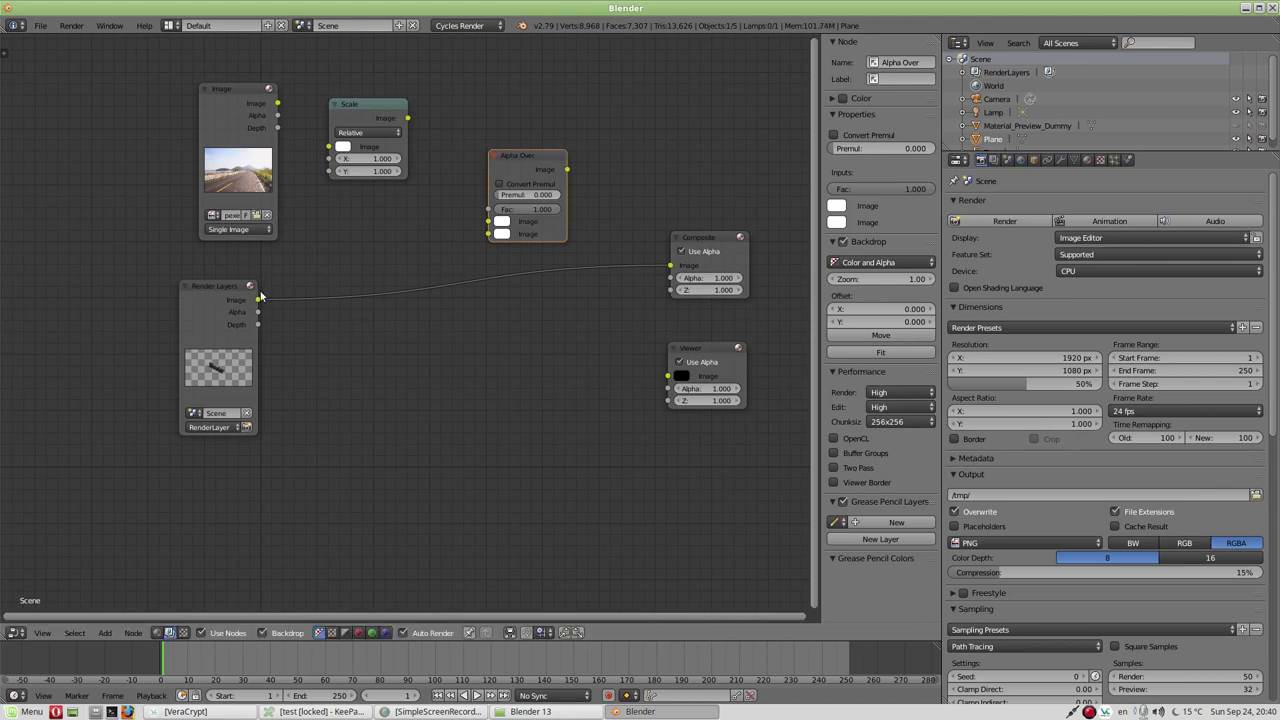
- Wire the render and scaled photo into Alpha Over, outputting to Viewer and Composite
drag(258, 300, 488, 234)
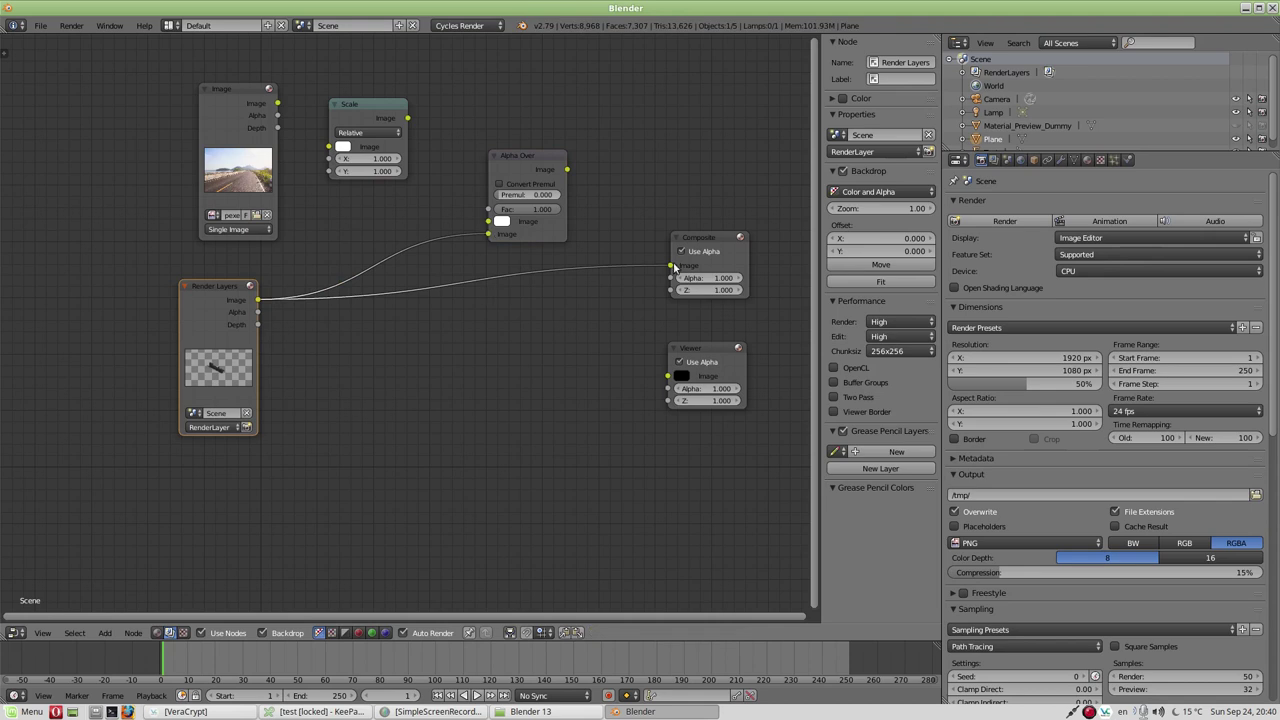
drag(567, 169, 669, 375)
drag(567, 169, 670, 265)
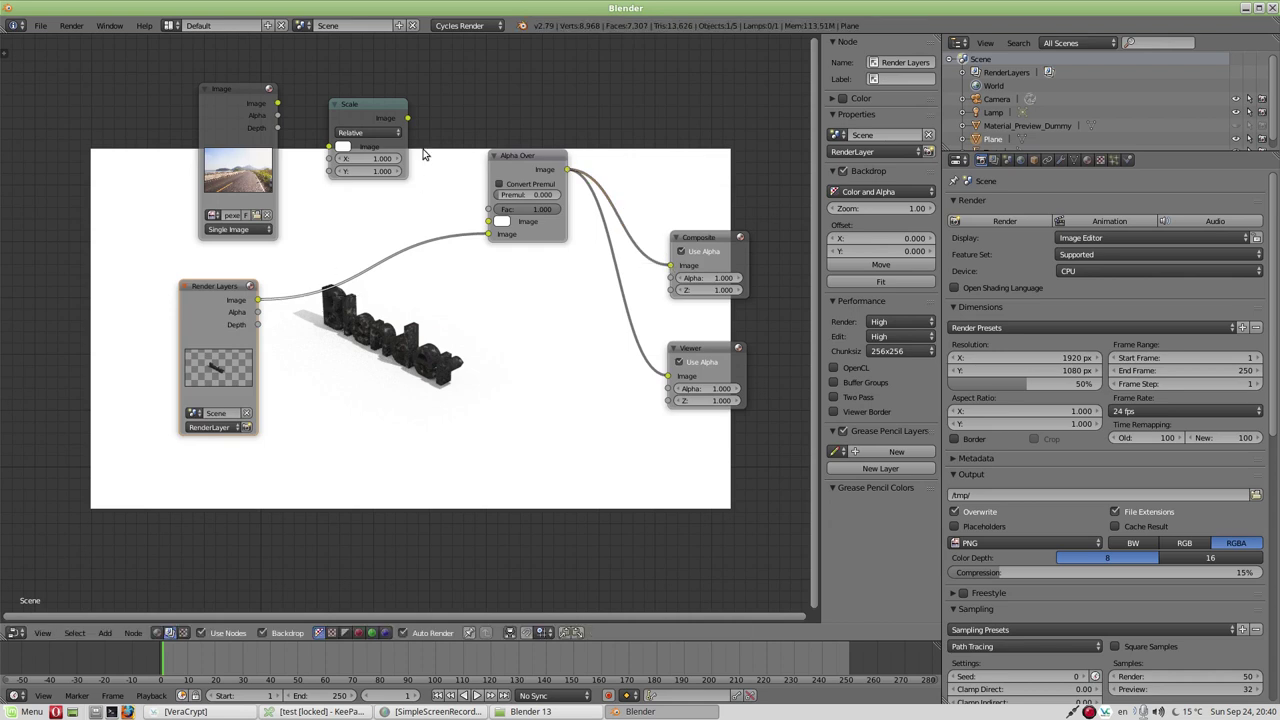
drag(408, 118, 492, 220)
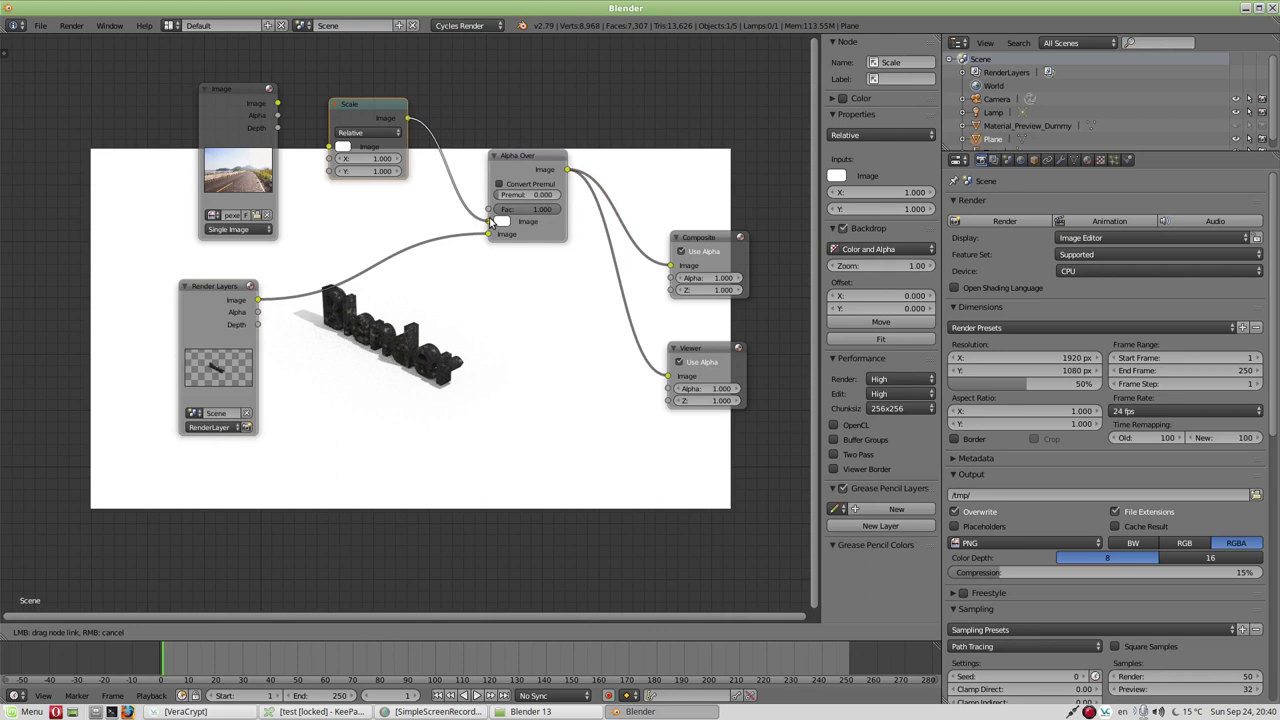
drag(489, 217, 489, 219)
drag(277, 103, 331, 146)
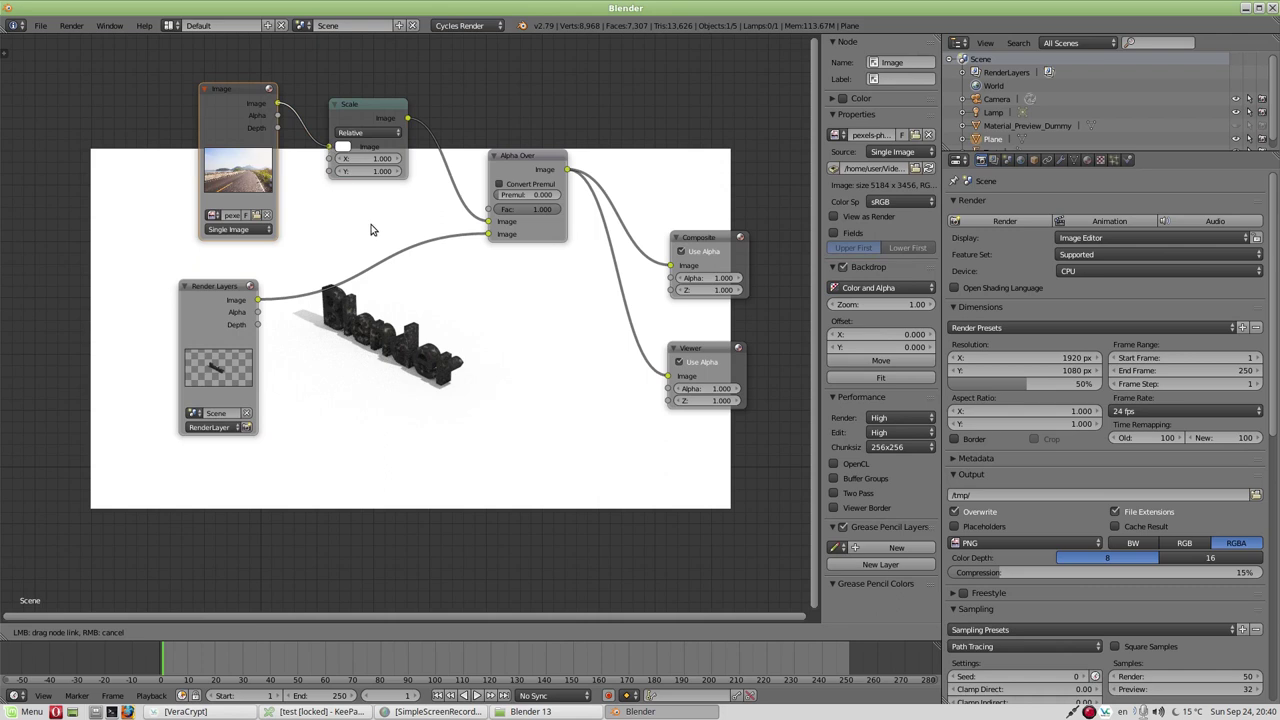
- Connect the Image node's photo into the Scale node's Image input so it appears behind the text
drag(365, 232, 365, 232)
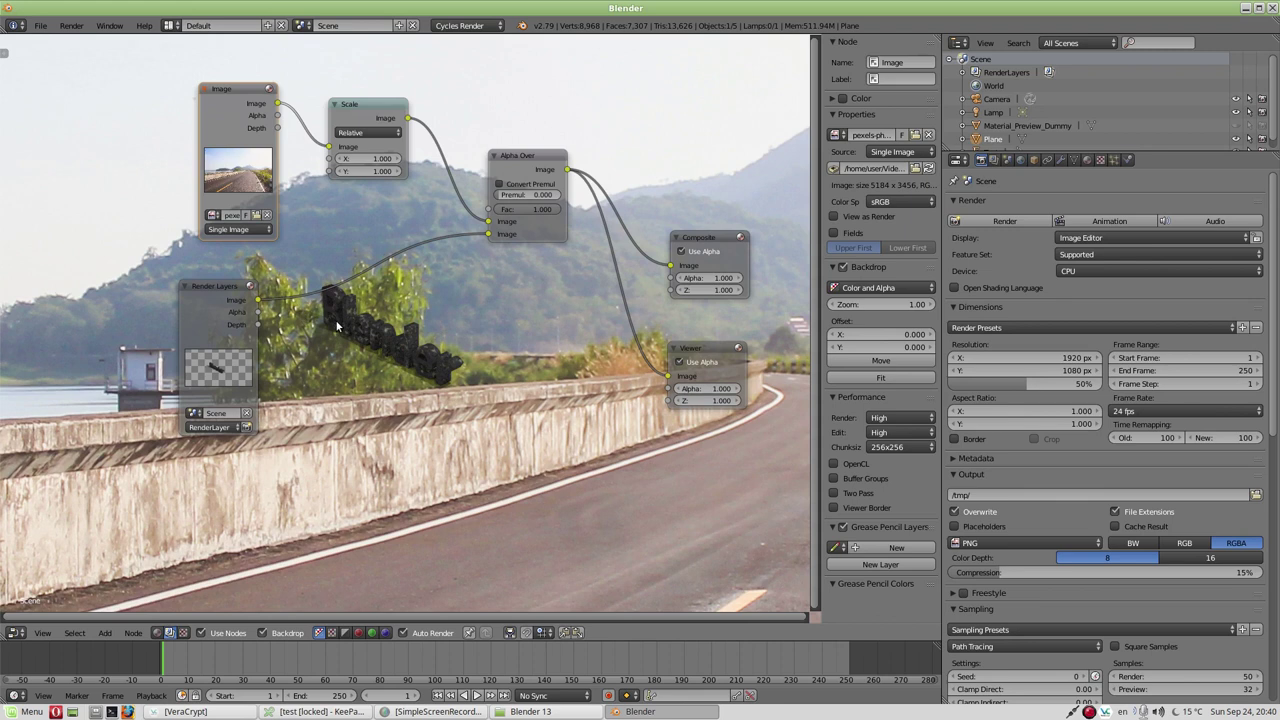
scroll(337, 325, up, 2)
scroll(337, 325, down, 2)
scroll(337, 325, down, 1)
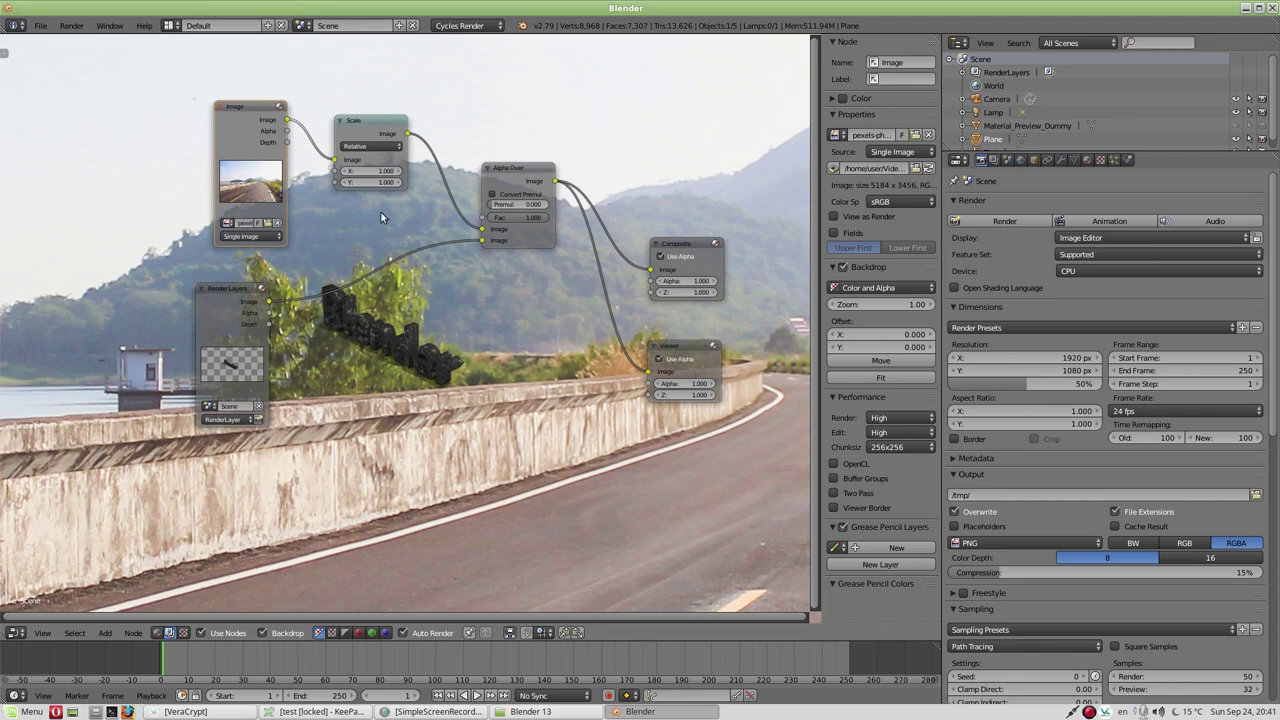
- Switch the Scale node's sizing from Relative to Render Size
click(385, 148)
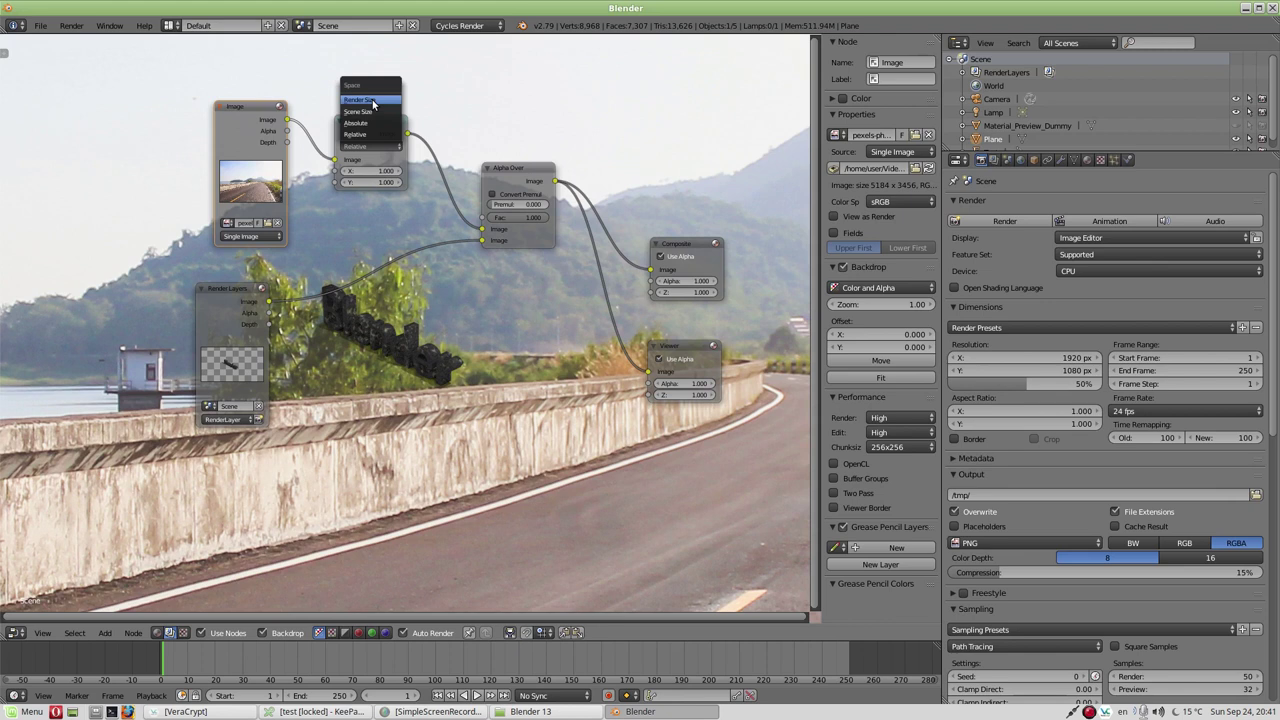
click(373, 101)
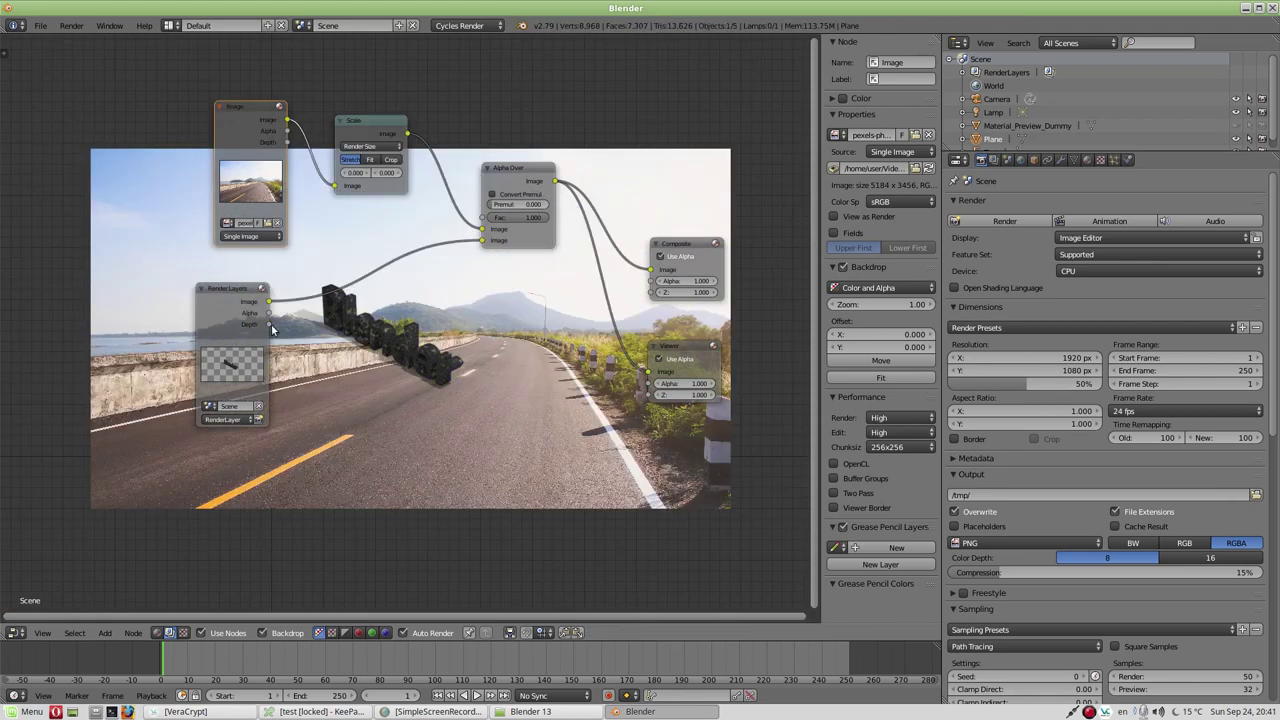
- Try and remove an Alpha-to-Fac link, then set the Scale node's Render Size mode to Crop
mouse_move(268, 313)
mouse_down()
mouse_move(479, 225)
mouse_move(305, 313)
mouse_move(483, 218)
mouse_up()
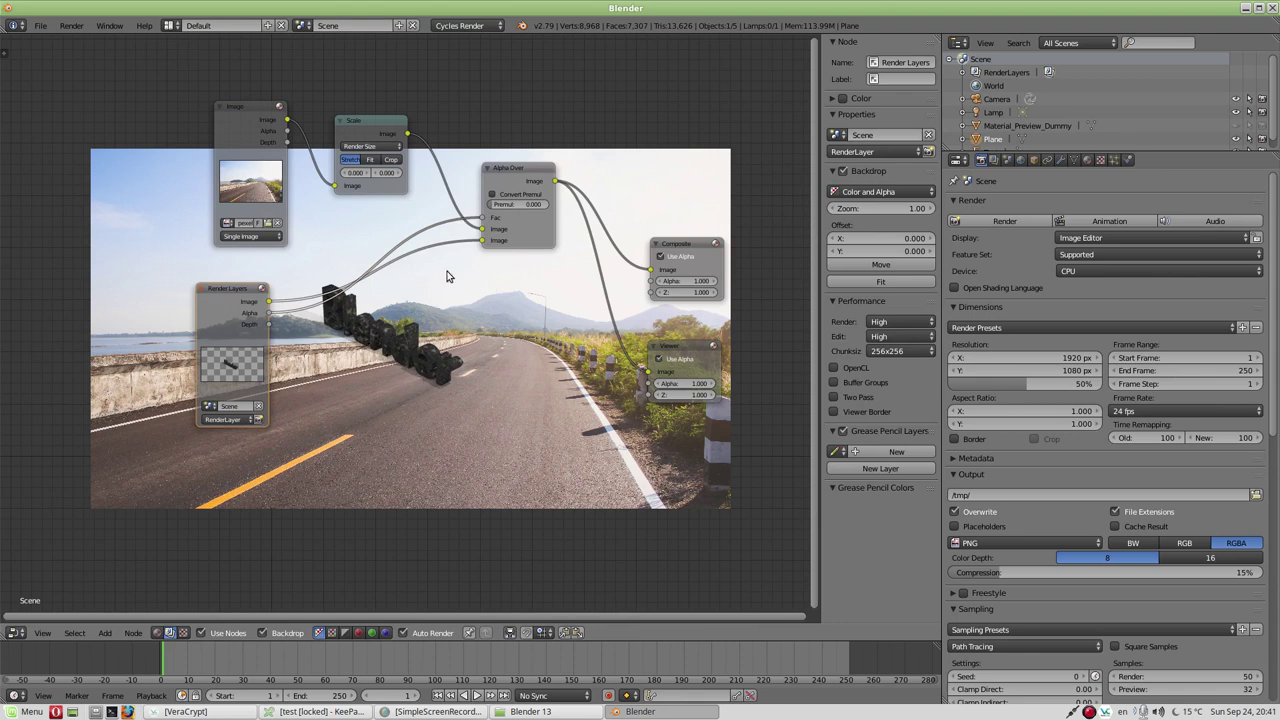
drag(485, 218, 380, 298)
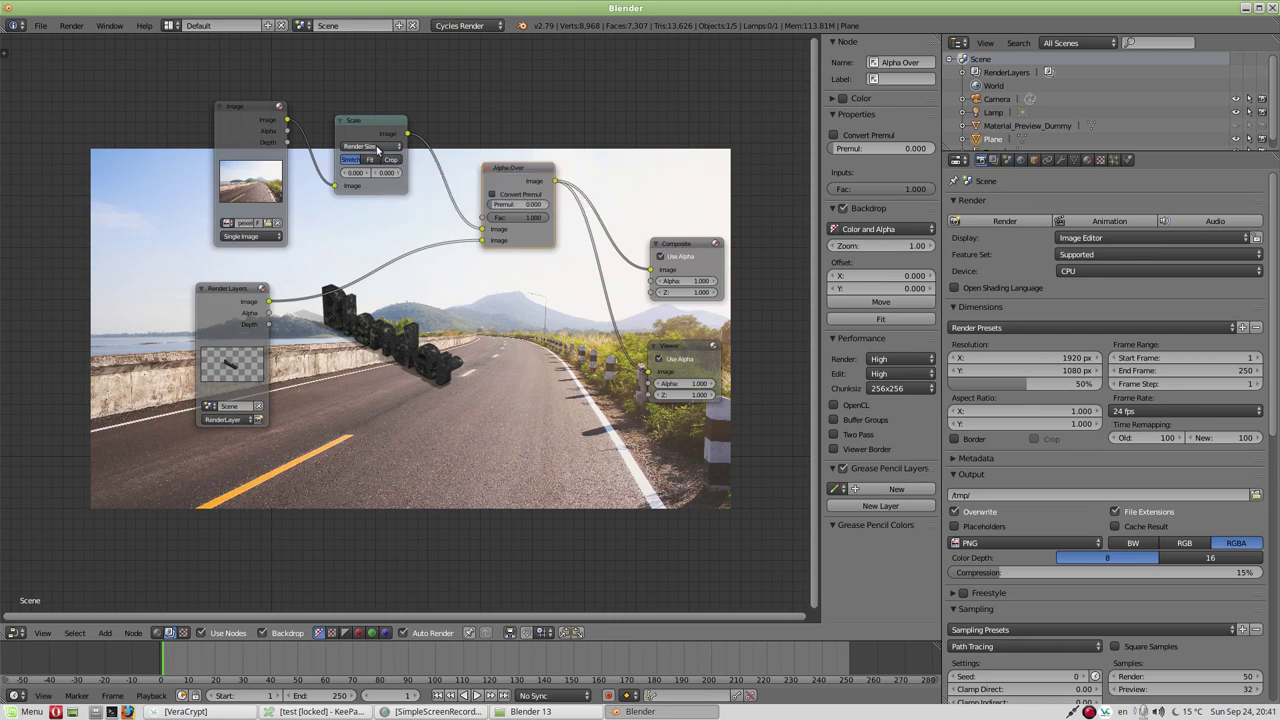
click(395, 163)
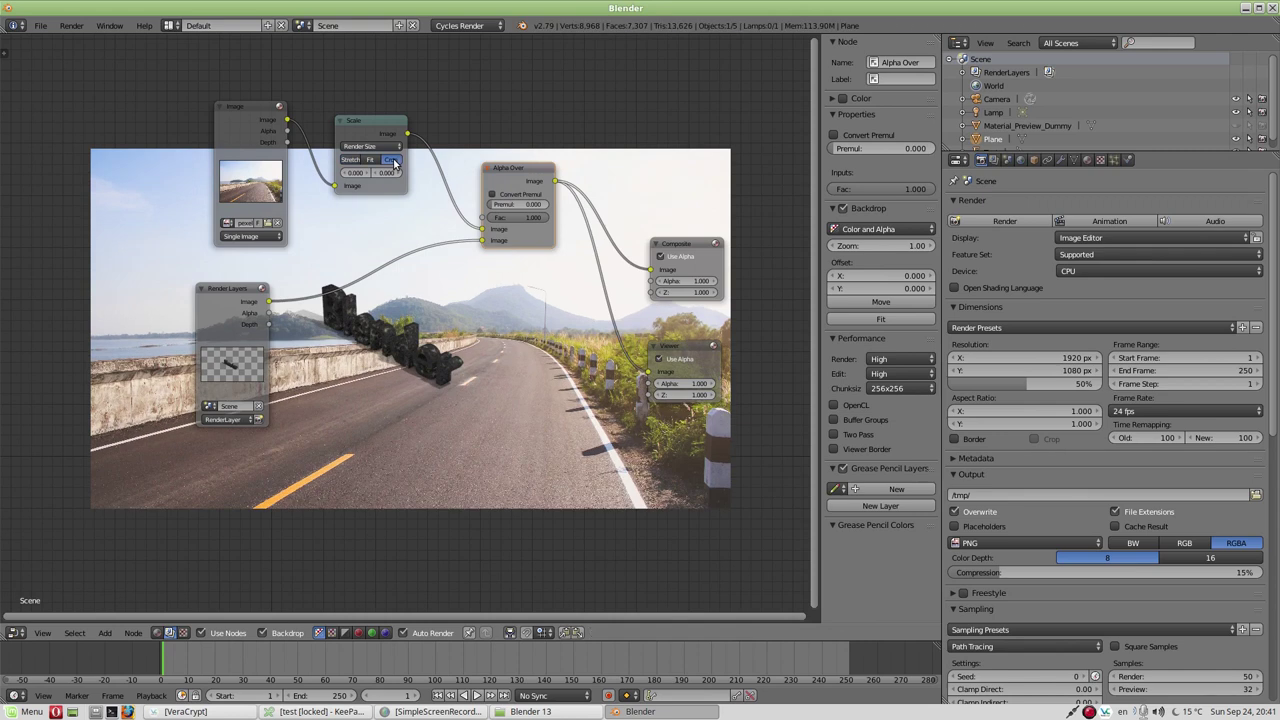
click(352, 161)
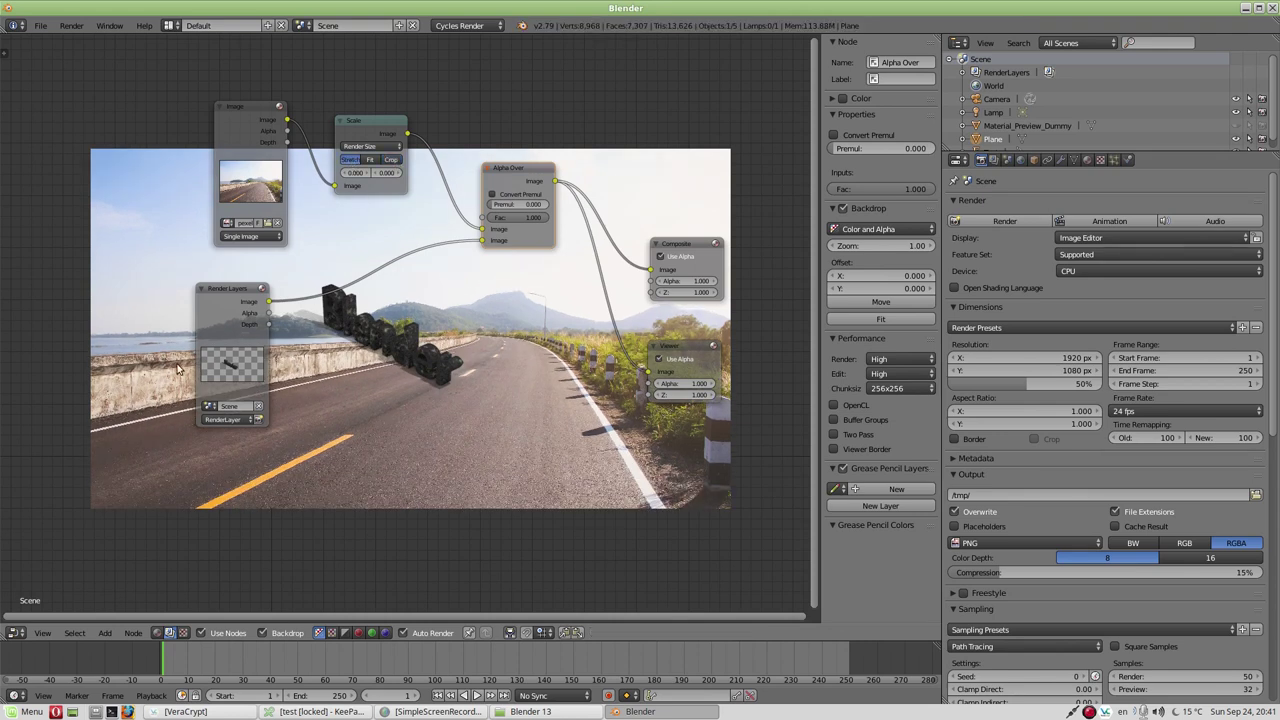
click(394, 162)
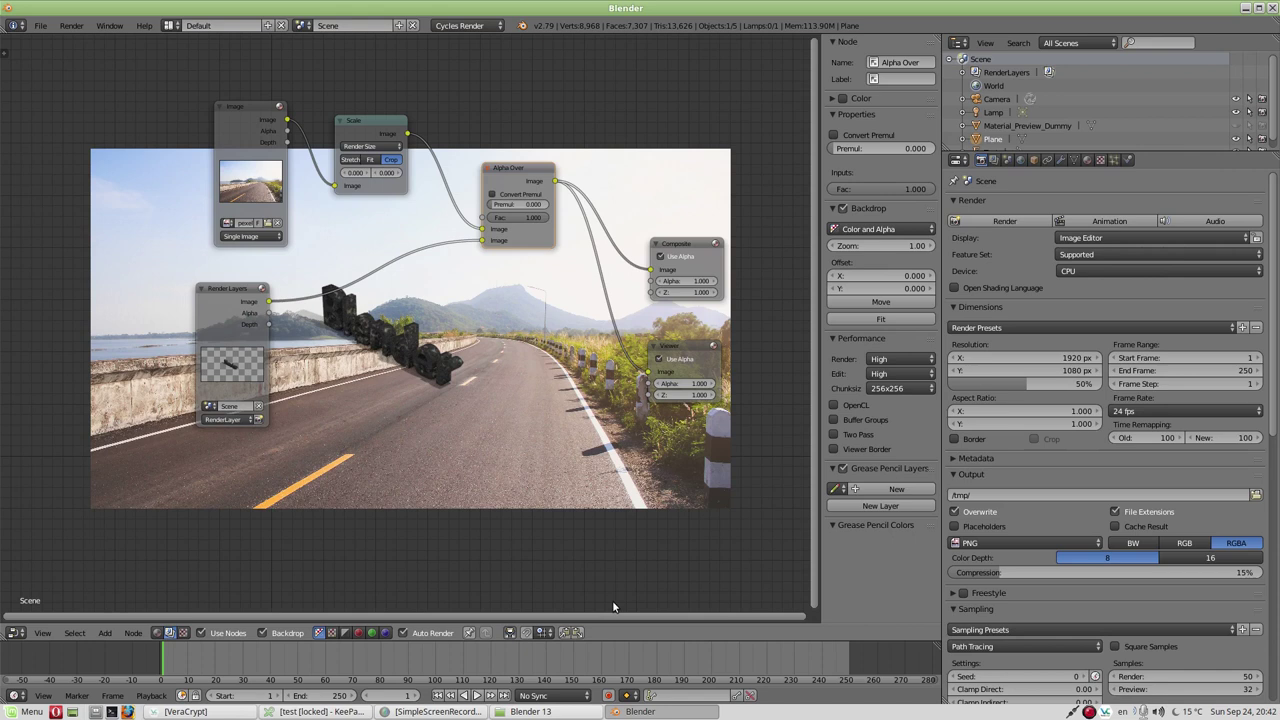
- Turn this area into a 3D view looking through the camera, with the side panel shown
click(15, 632)
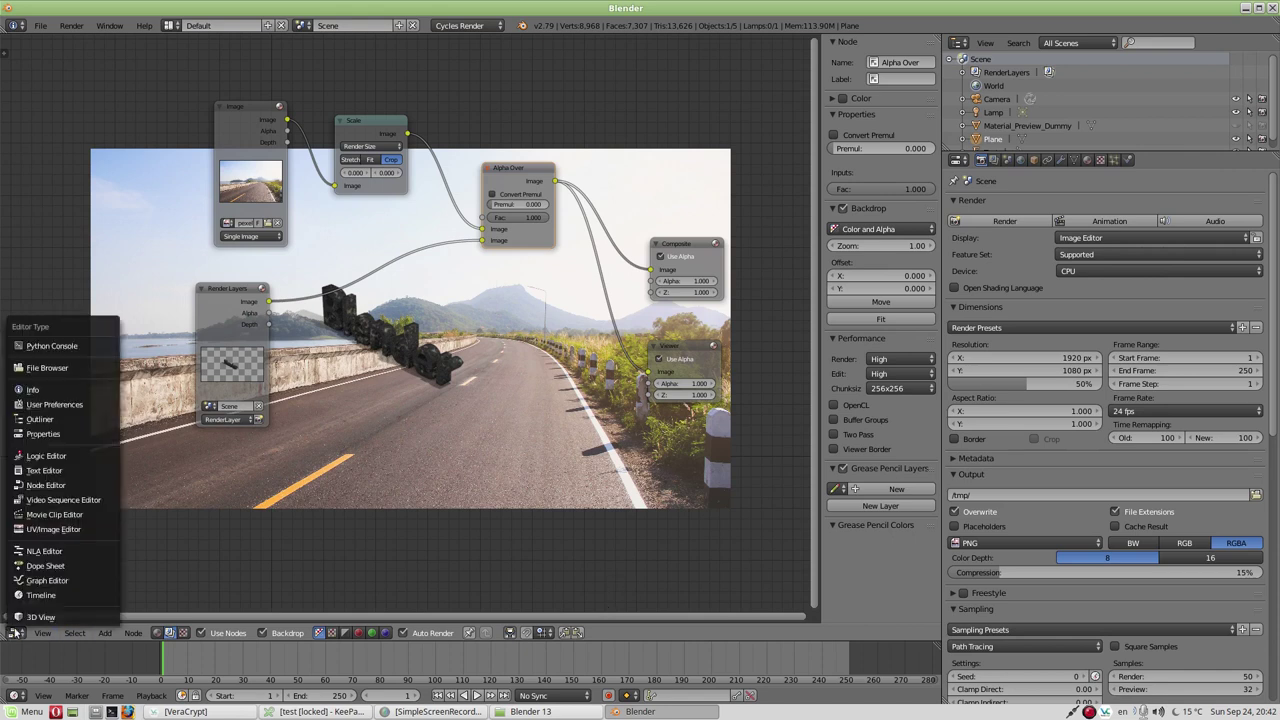
click(32, 621)
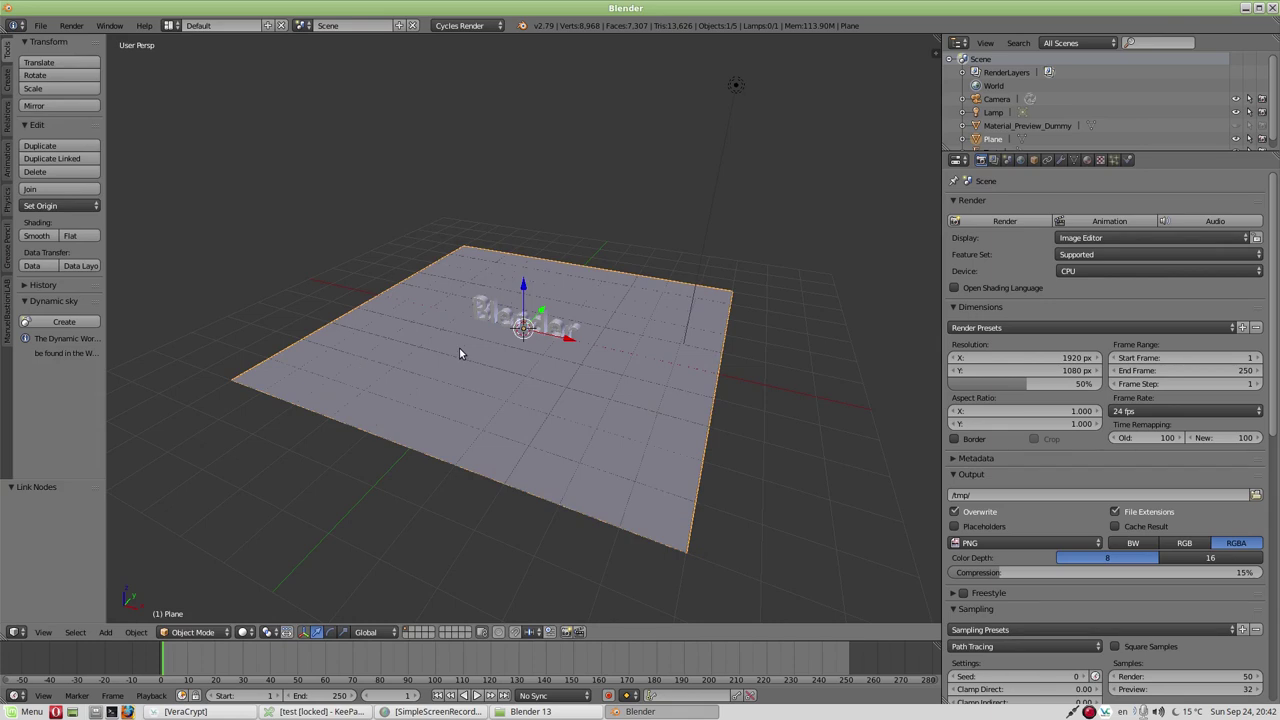
key(KP_0)
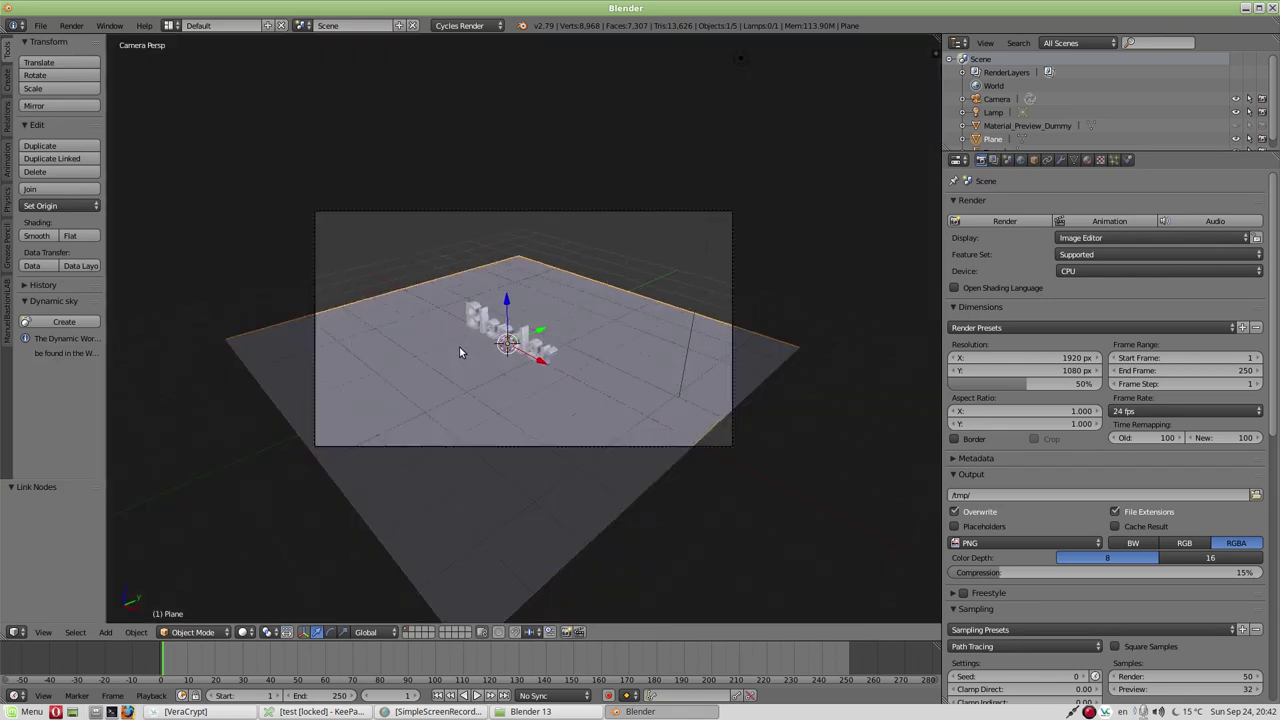
key(n)
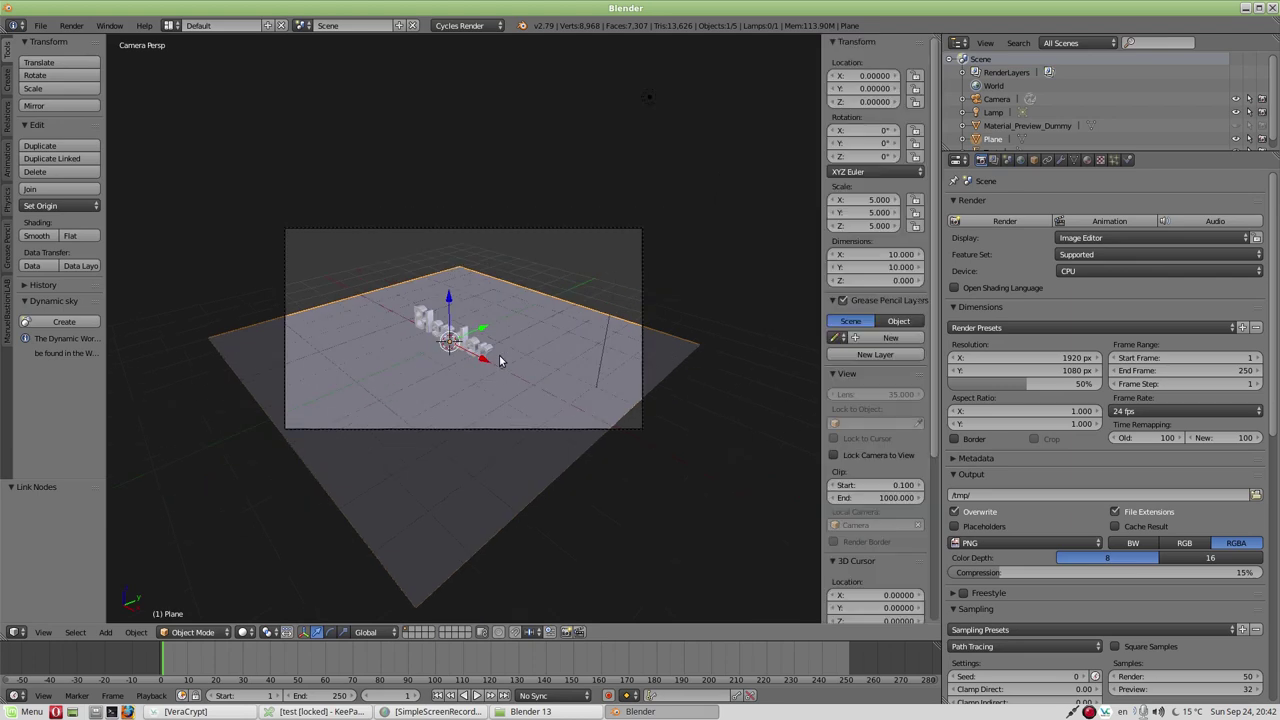
drag(820, 116, 766, 112)
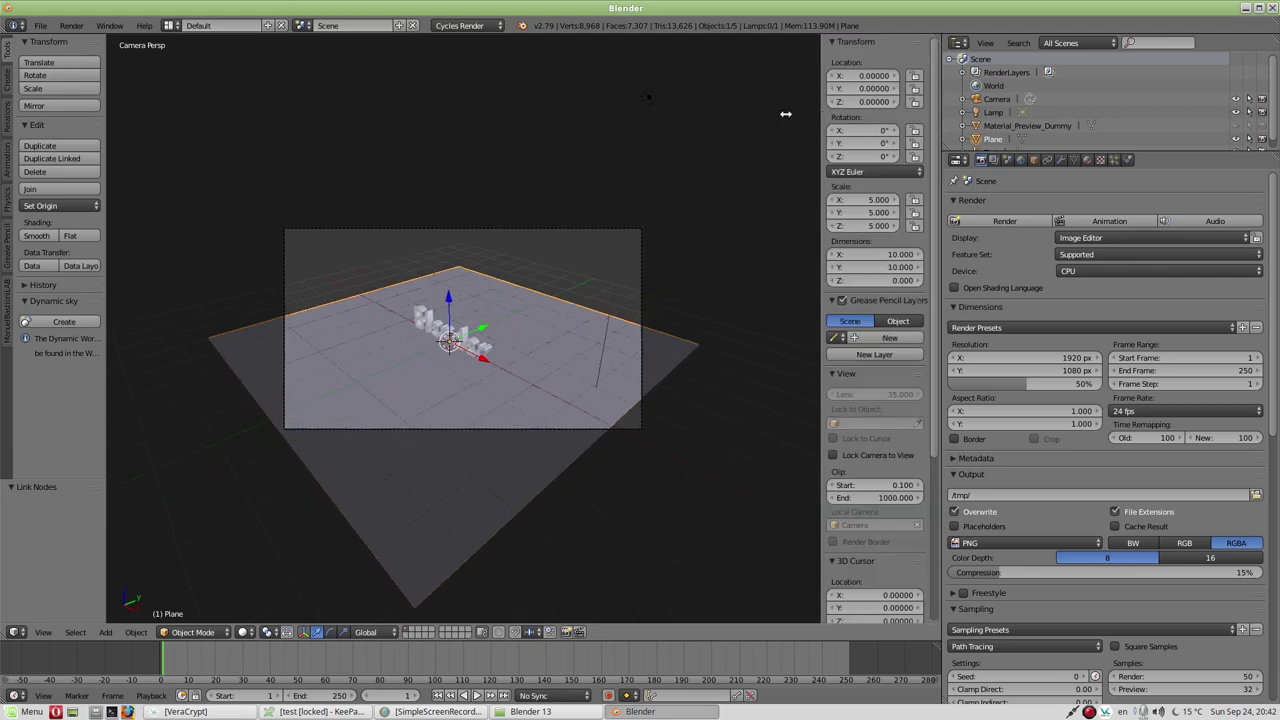
scroll(888, 371, down, 3)
scroll(888, 371, down, 2)
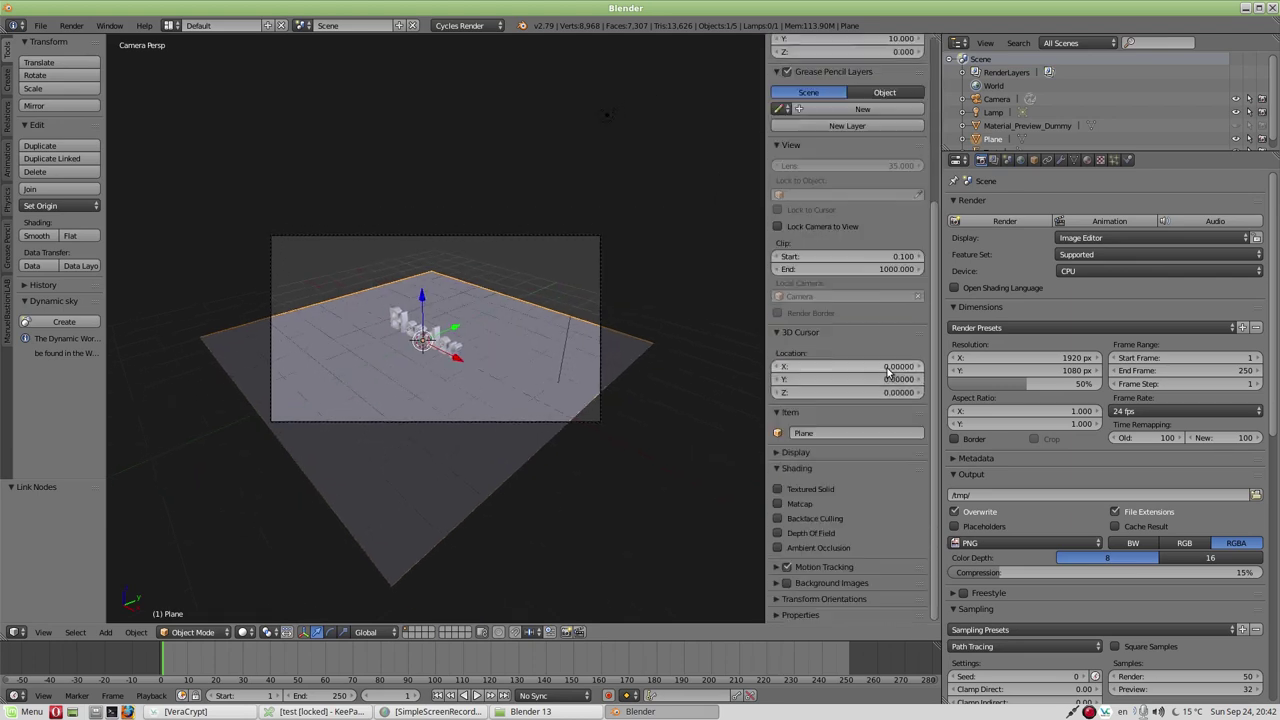
- Enable Background Images and add a new empty background image slot
click(778, 583)
scroll(846, 581, down, 1)
click(846, 580)
scroll(852, 505, down, 2)
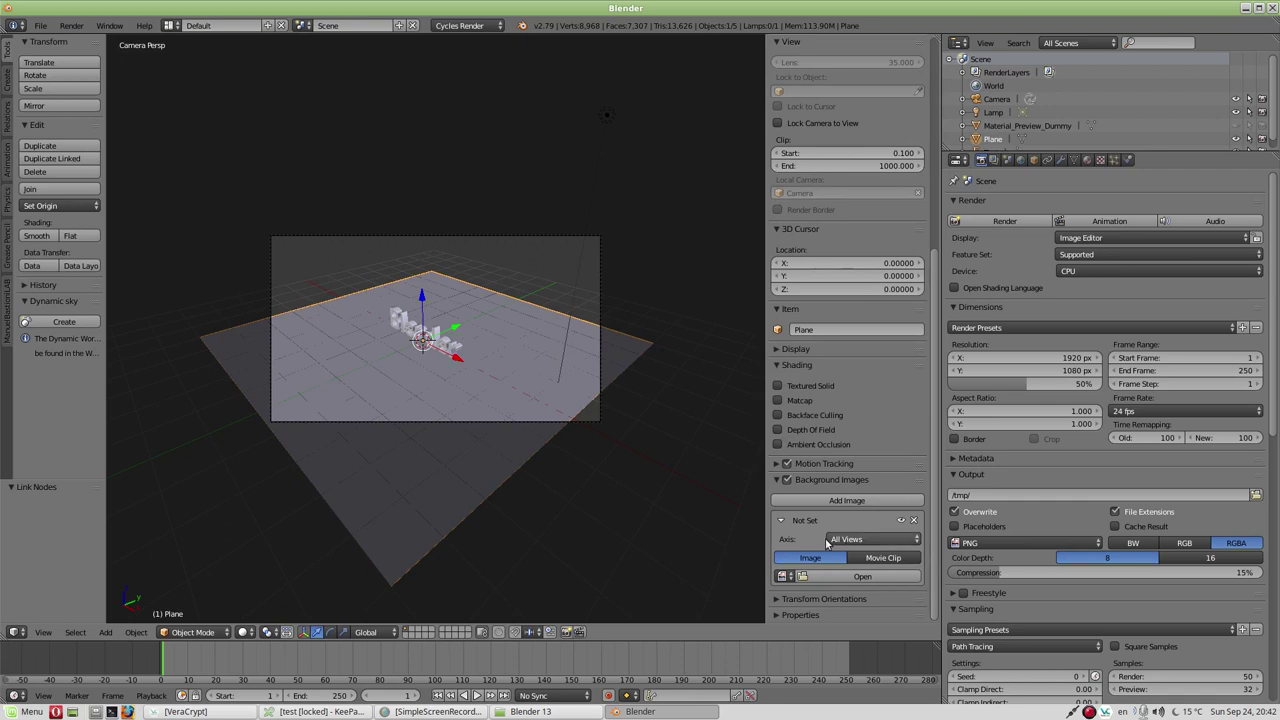
click(883, 540)
click(883, 540)
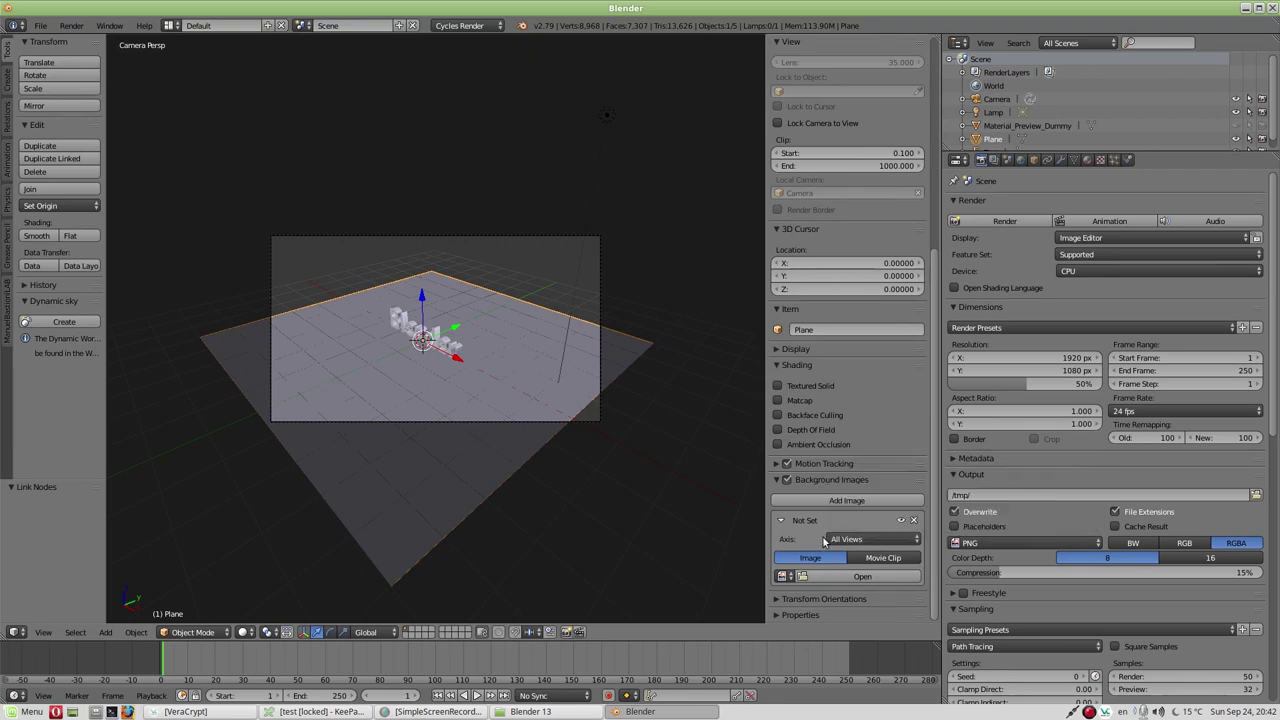
click(861, 541)
- Show the background only in Camera view and load pexels-photo-388304.jpeg from Blender 13
click(861, 541)
click(861, 541)
click(1050, 524)
click(843, 576)
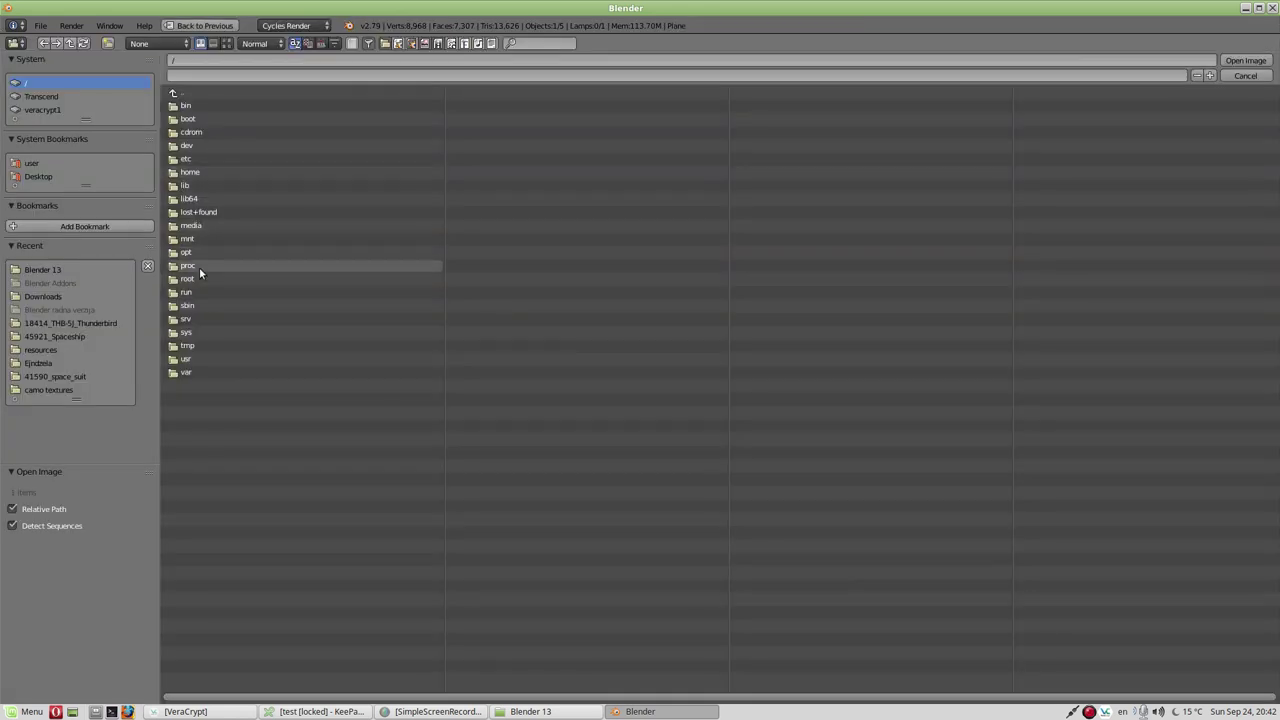
click(26, 270)
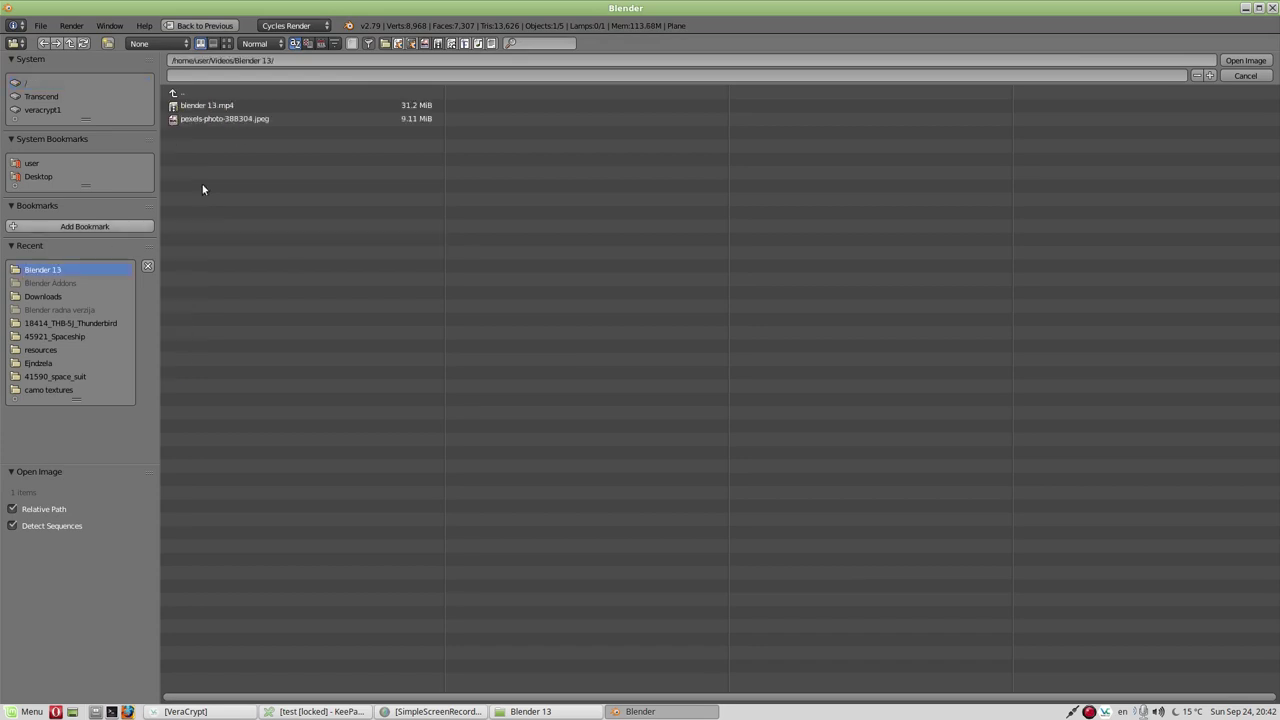
click(230, 119)
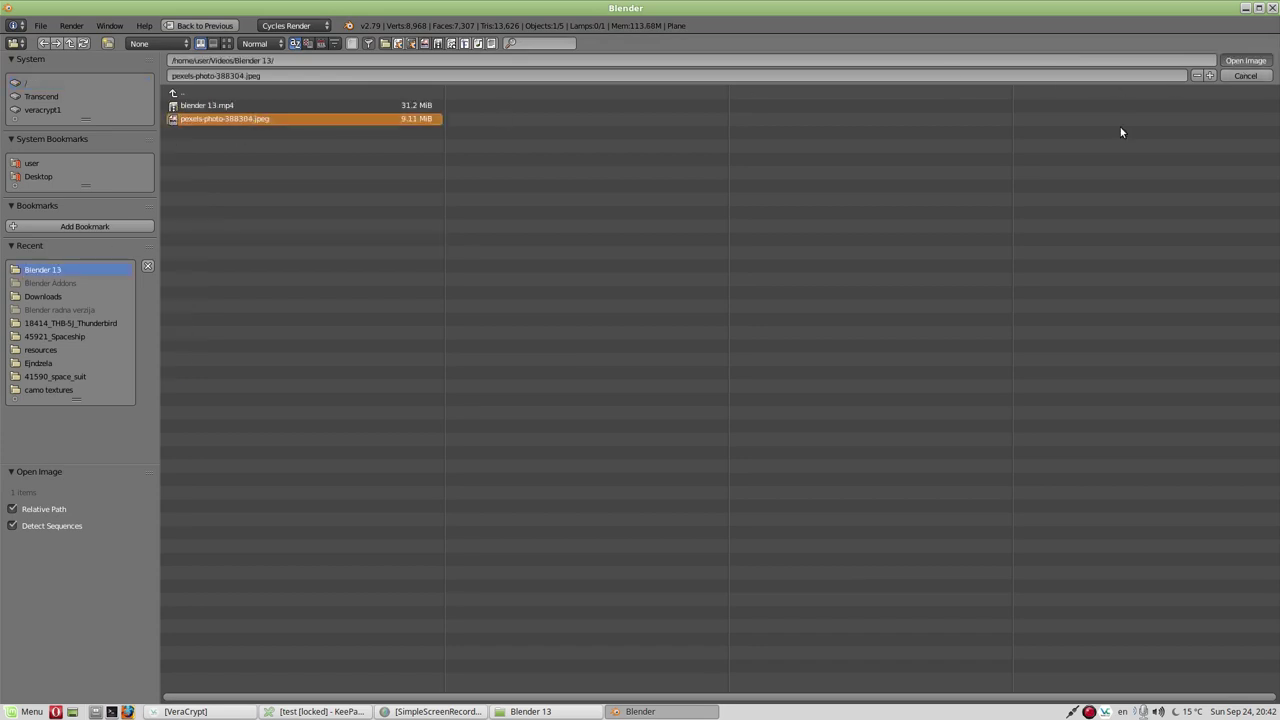
key(Return)
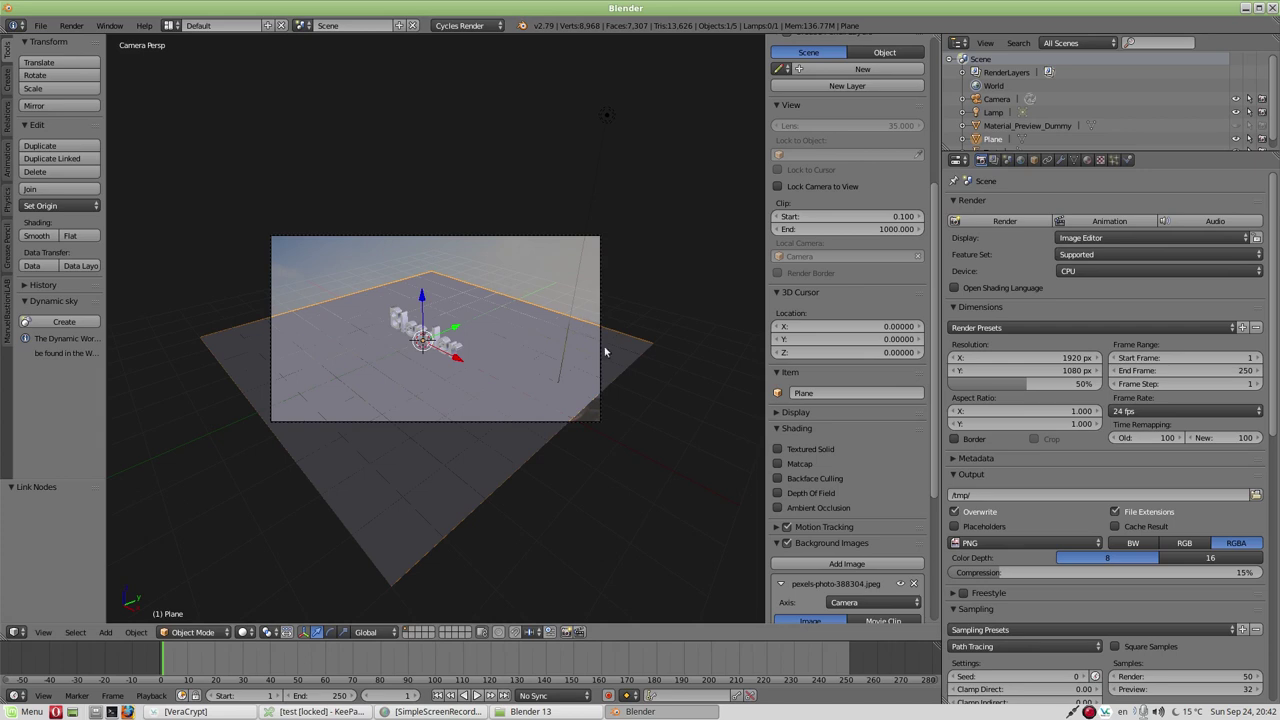
- Hide the ground plane, select the lamp and change it to a Sun lamp
key(KP_0)
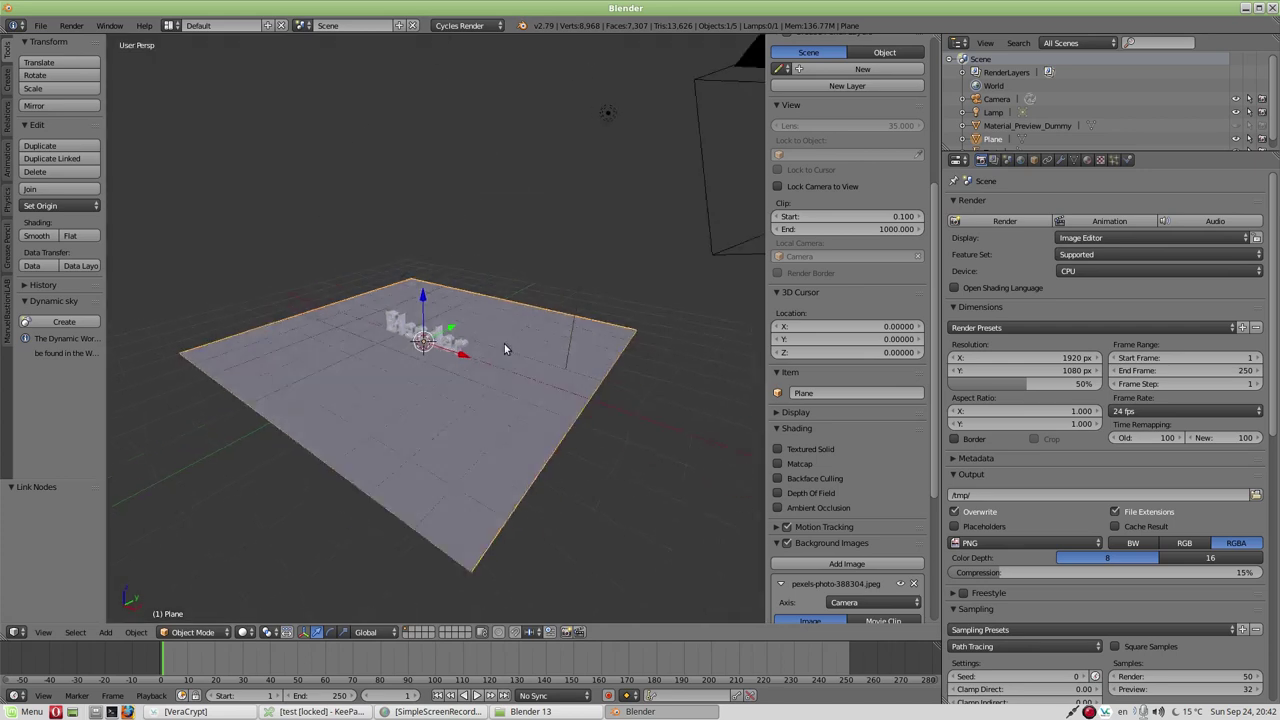
mouse_move(505, 347)
middle_down()
mouse_move(571, 317)
mouse_move(560, 306)
mouse_move(617, 309)
middle_up()
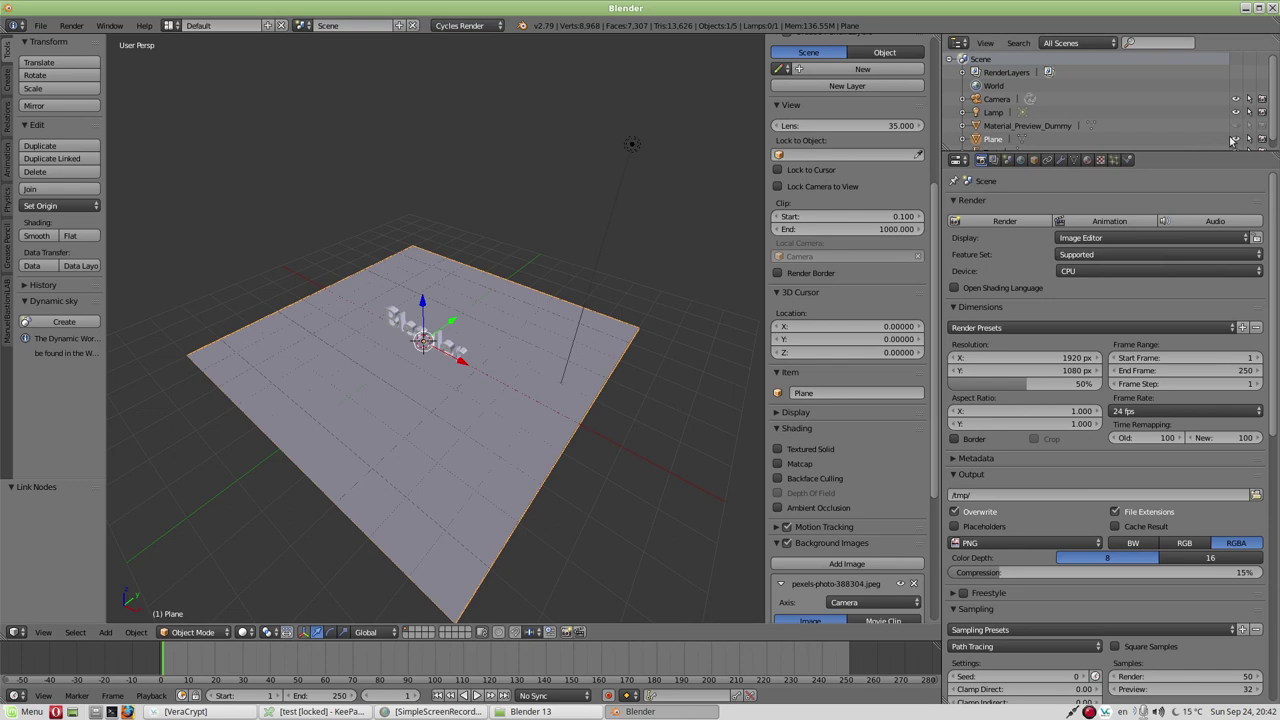
click(1235, 139)
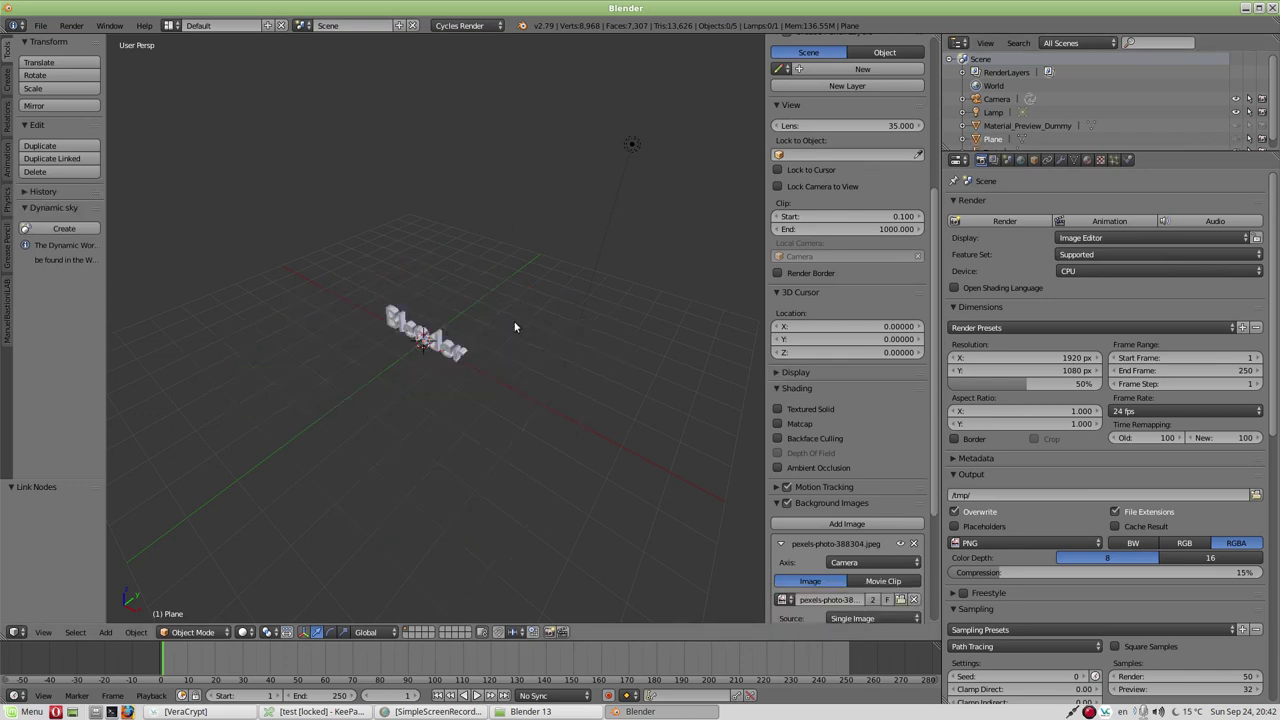
middle_drag(515, 327, 588, 271)
right_click(556, 158)
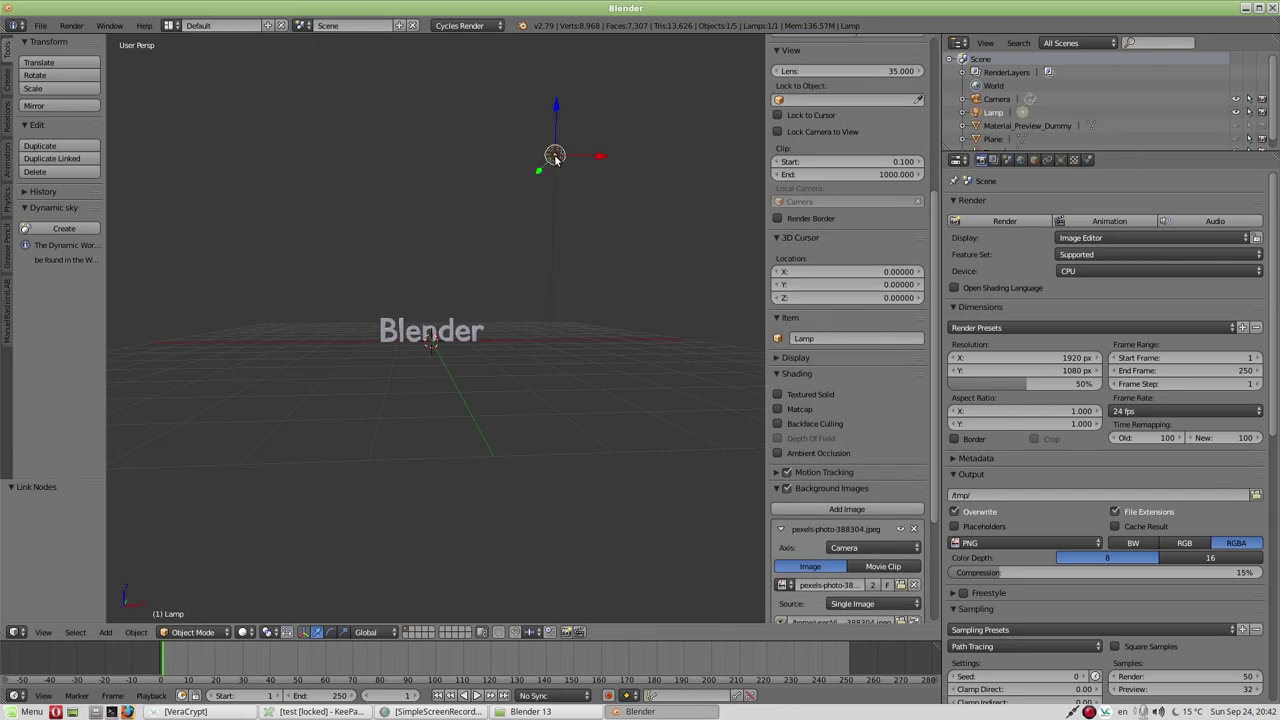
click(1060, 161)
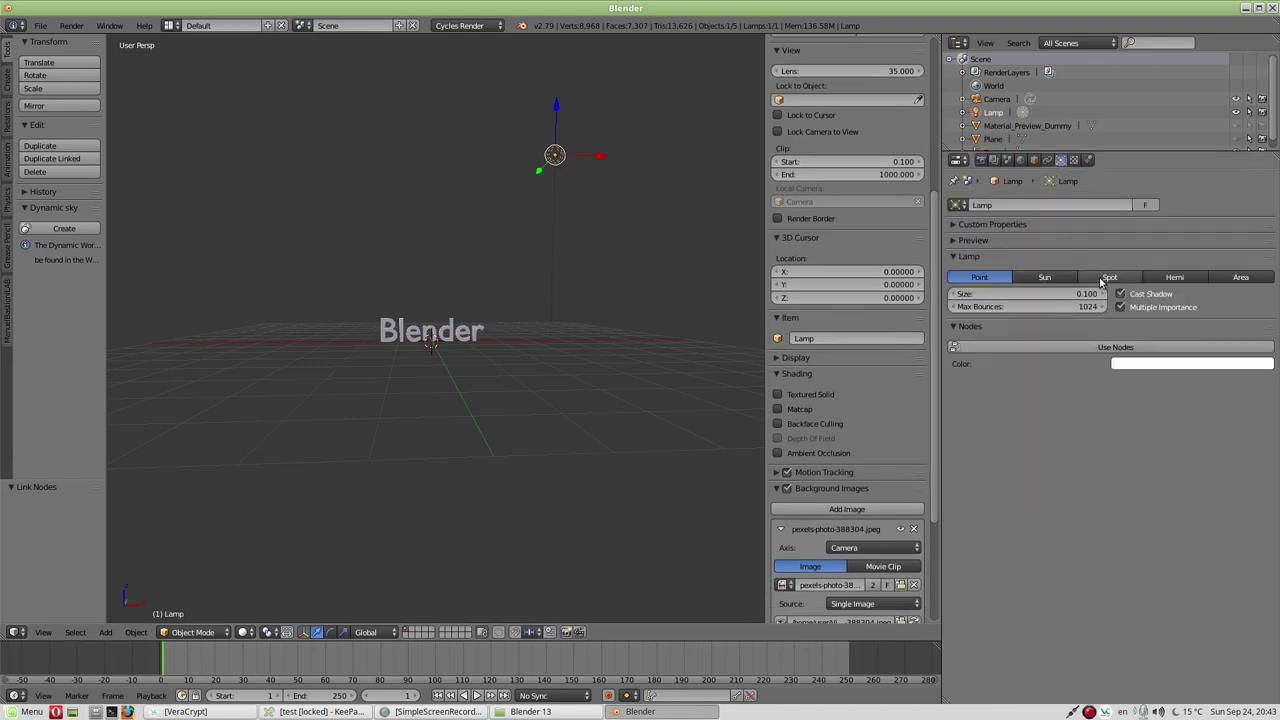
click(1061, 279)
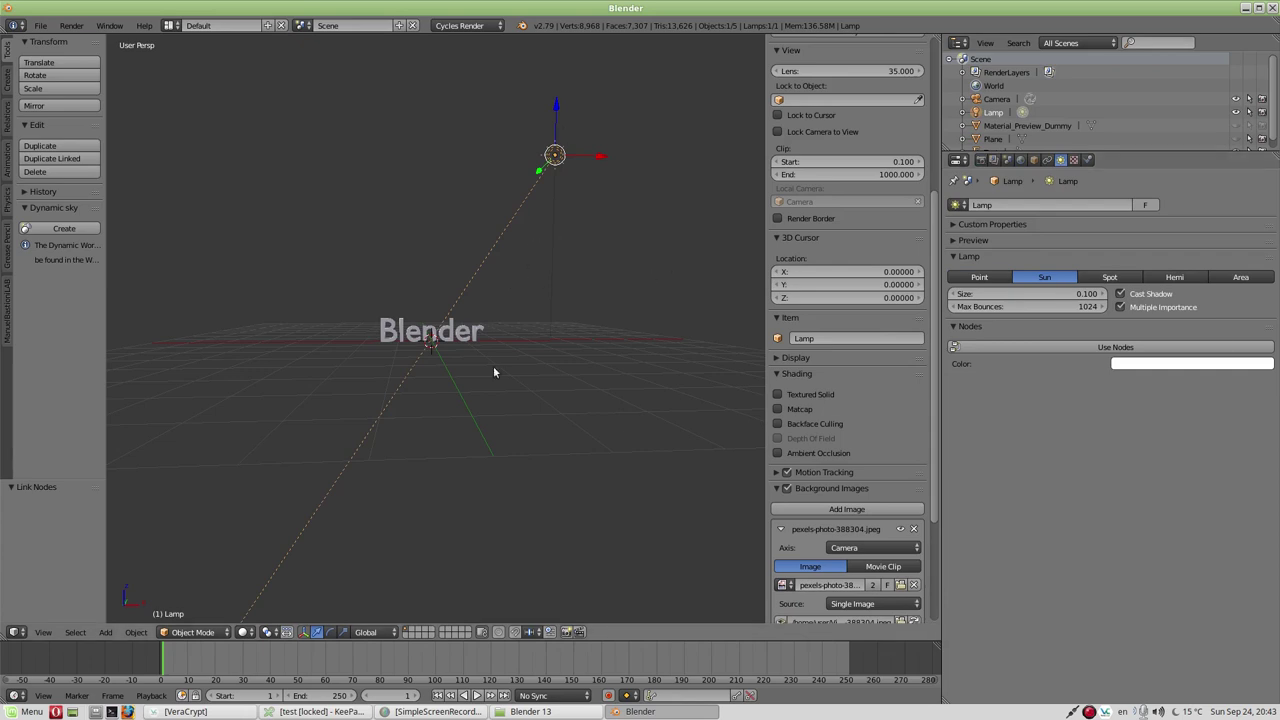
- Reposition the camera view so the Blender text sits upright over the road photo
key(KP_0)
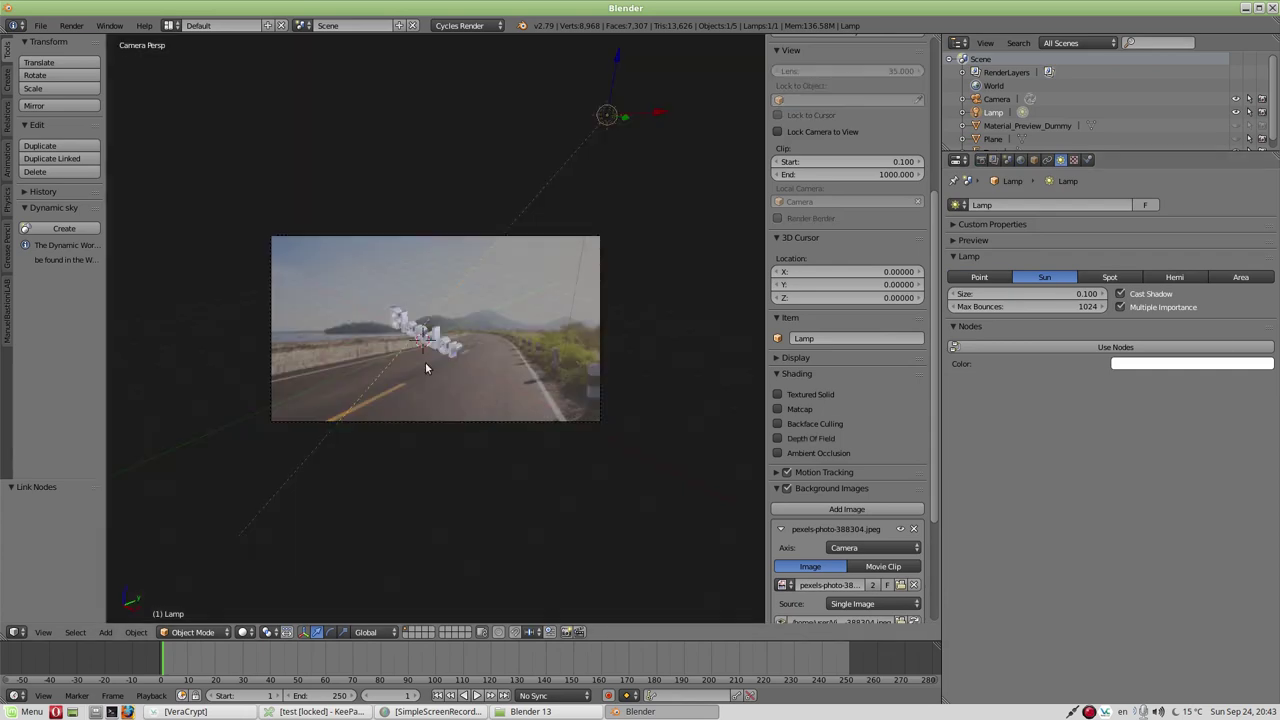
scroll(425, 368, up, 2)
scroll(425, 368, up, 1)
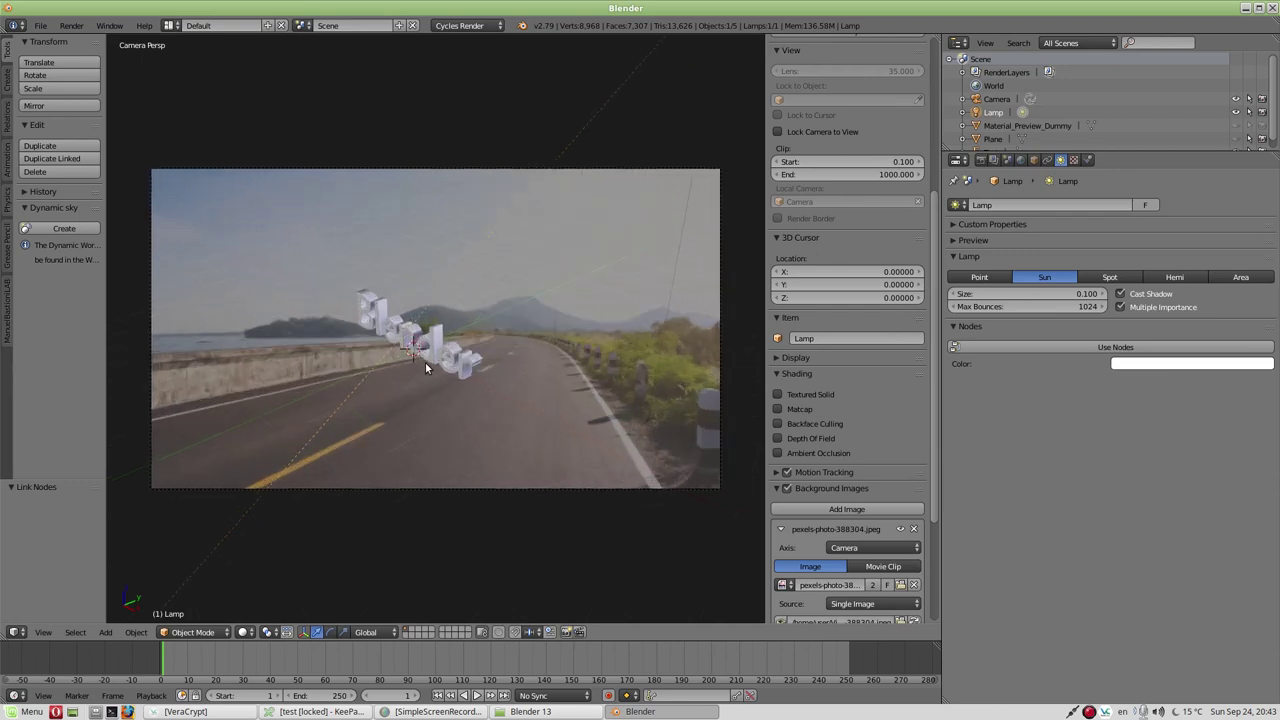
scroll(425, 362, down, 1)
scroll(425, 362, down, 2)
scroll(445, 364, up, 1)
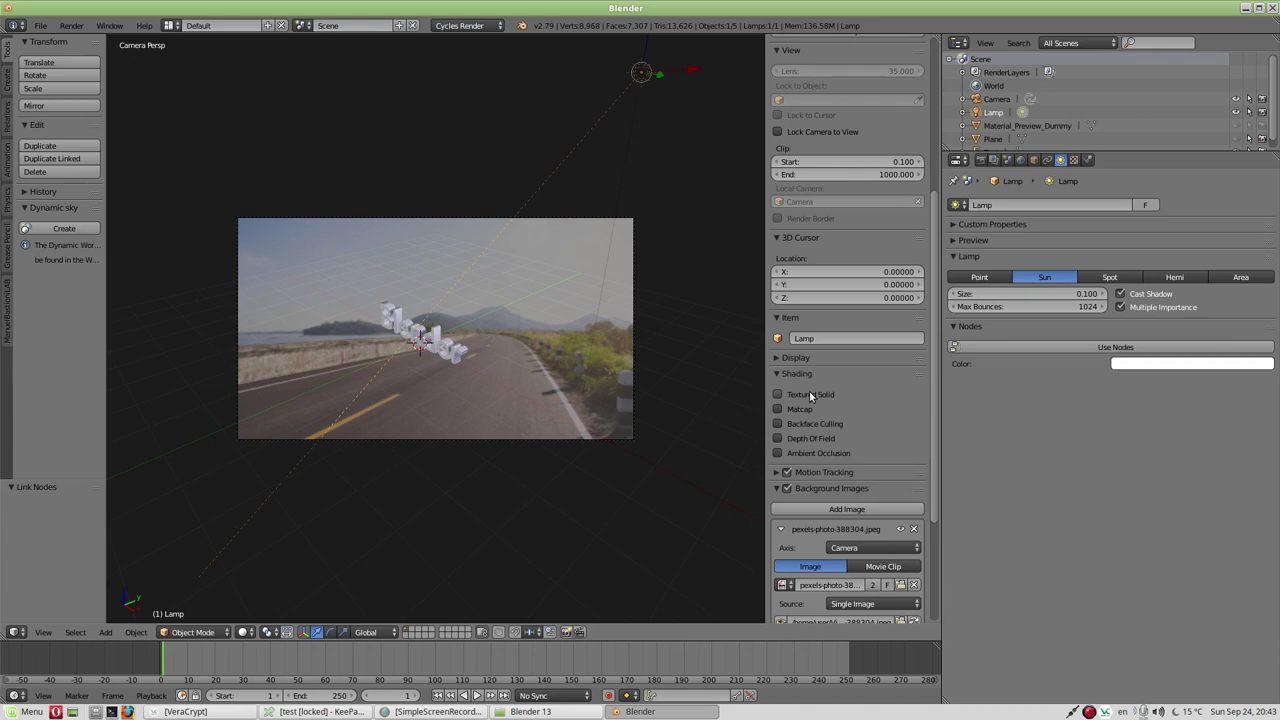
scroll(843, 410, up, 3)
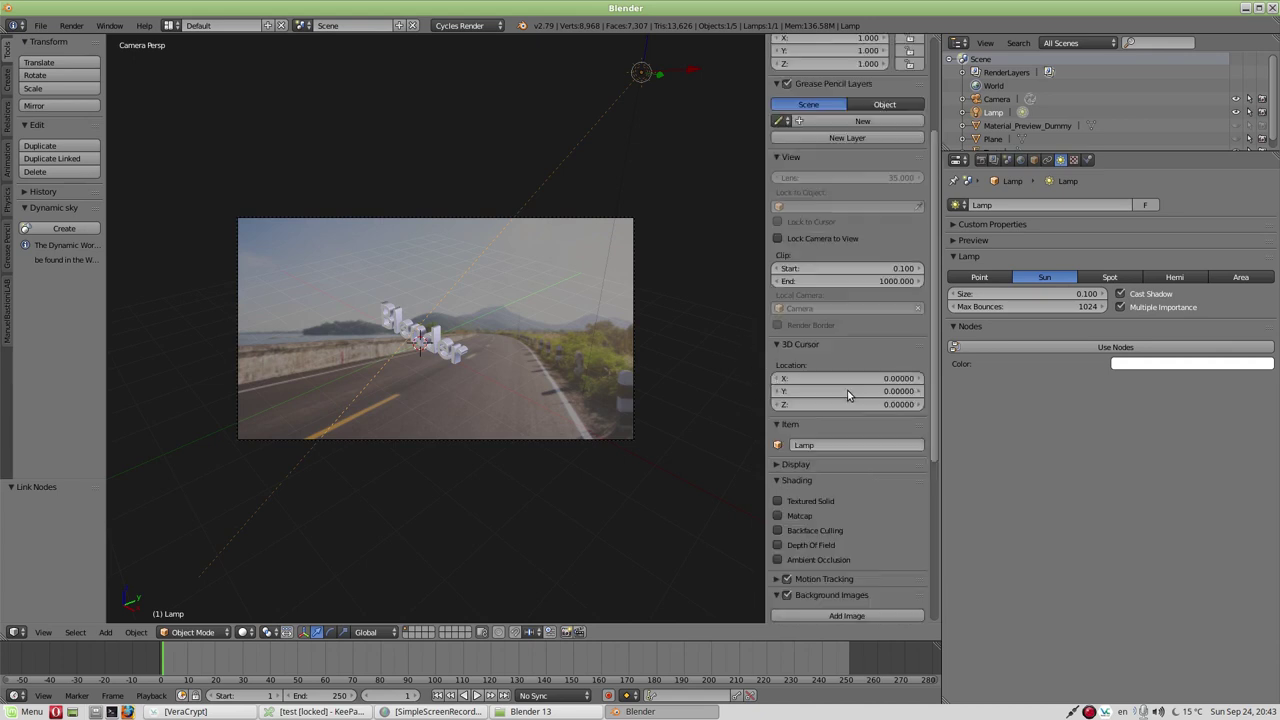
middle_drag(471, 388, 494, 380)
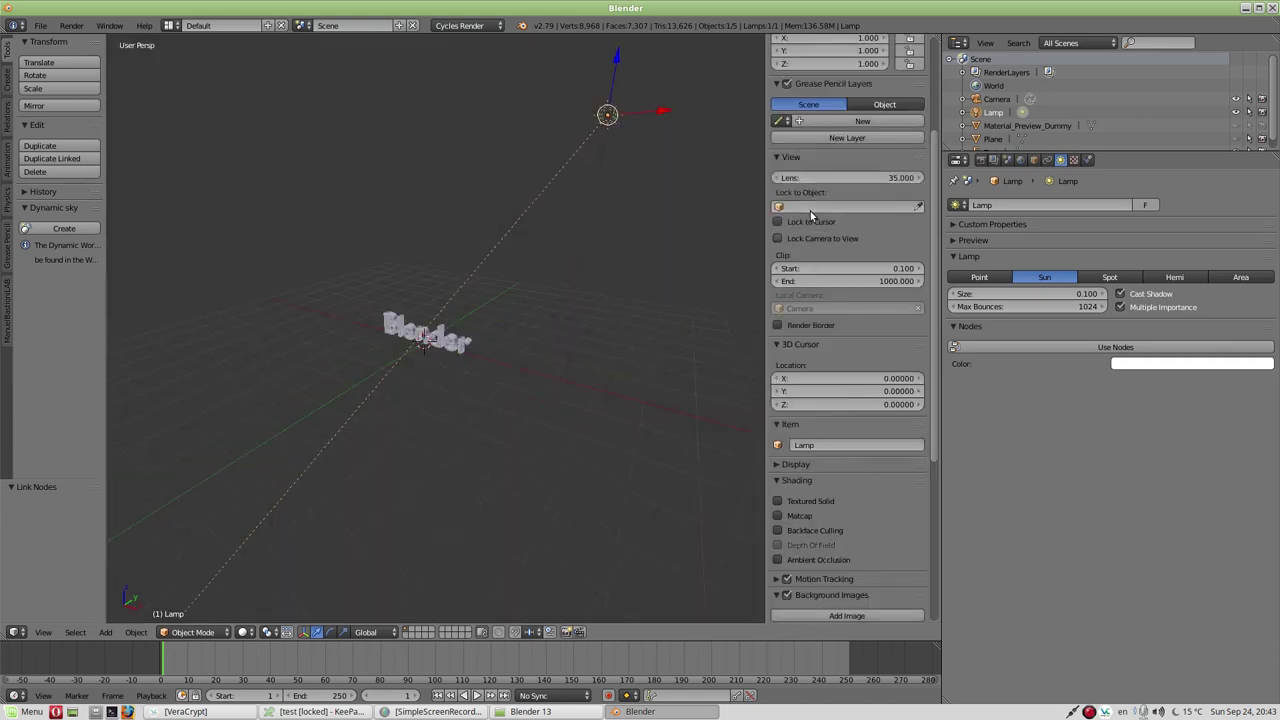
middle_drag(479, 391, 597, 377)
middle_drag(506, 398, 494, 371)
scroll(413, 370, up, 3)
scroll(454, 369, down, 5)
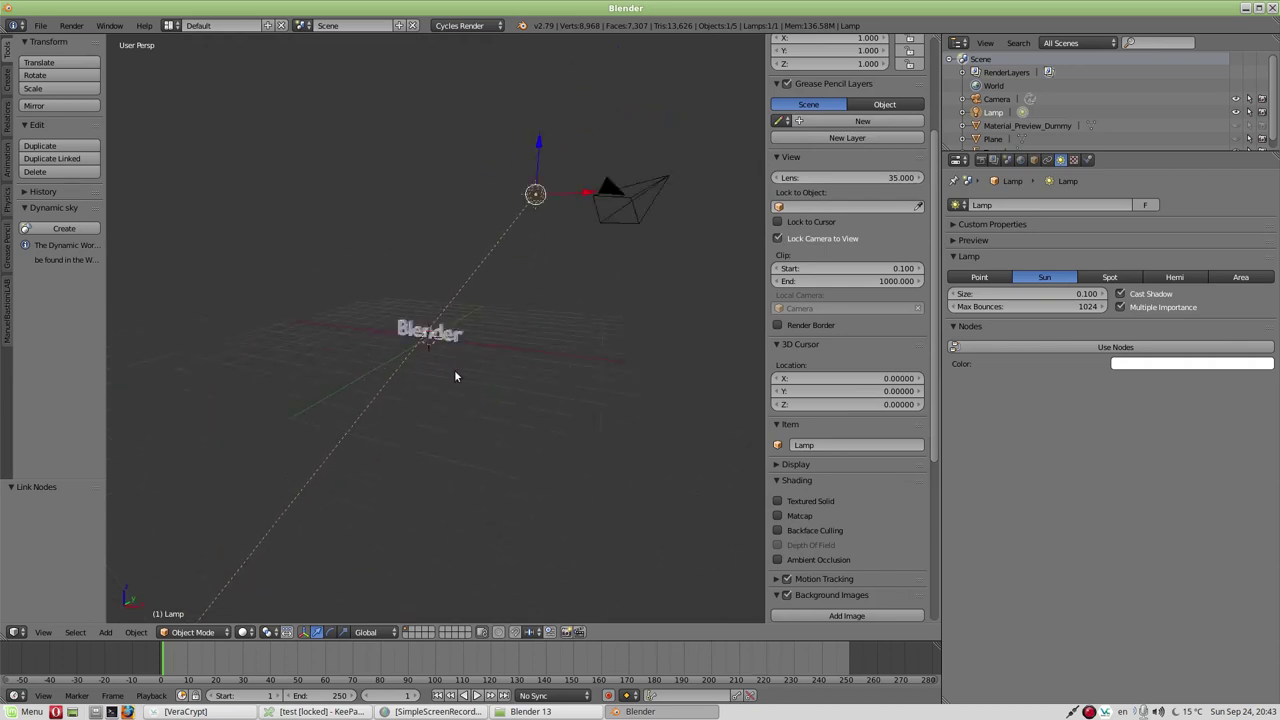
middle_drag(454, 369, 495, 342)
- From camera view, move the sun lamp along Z to adjust its height above the text
key(KP_0)
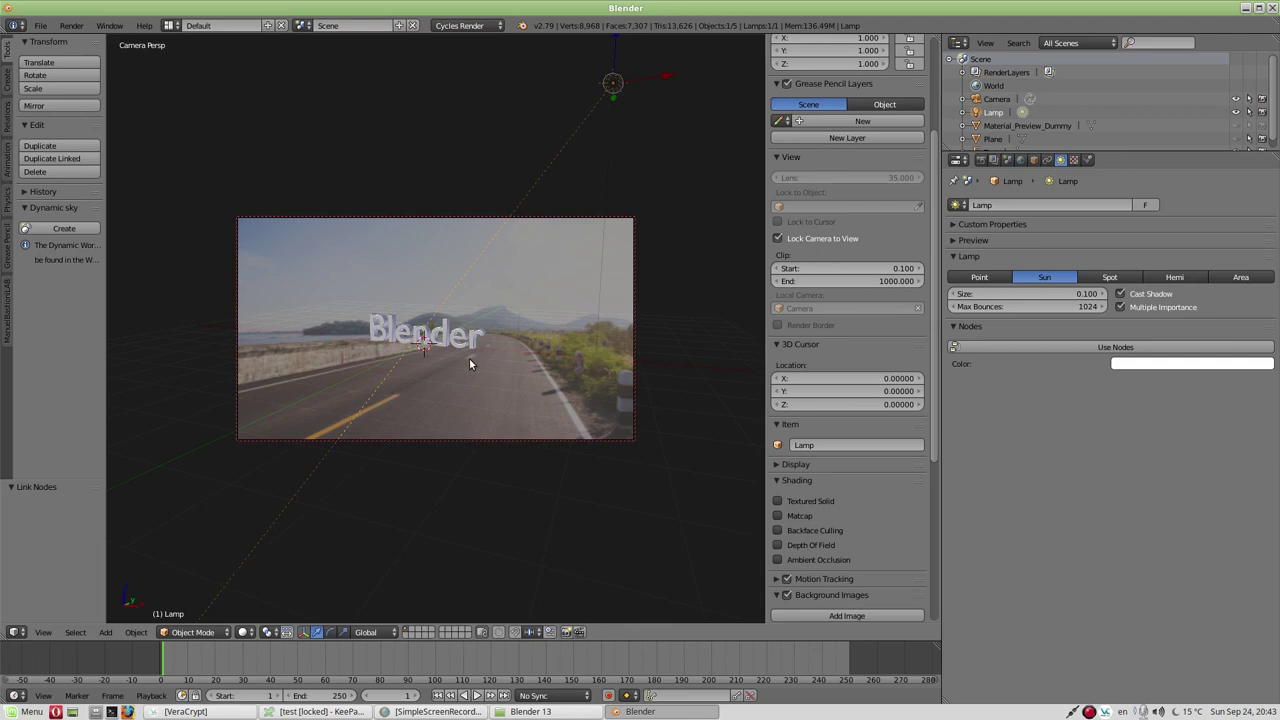
key(g)
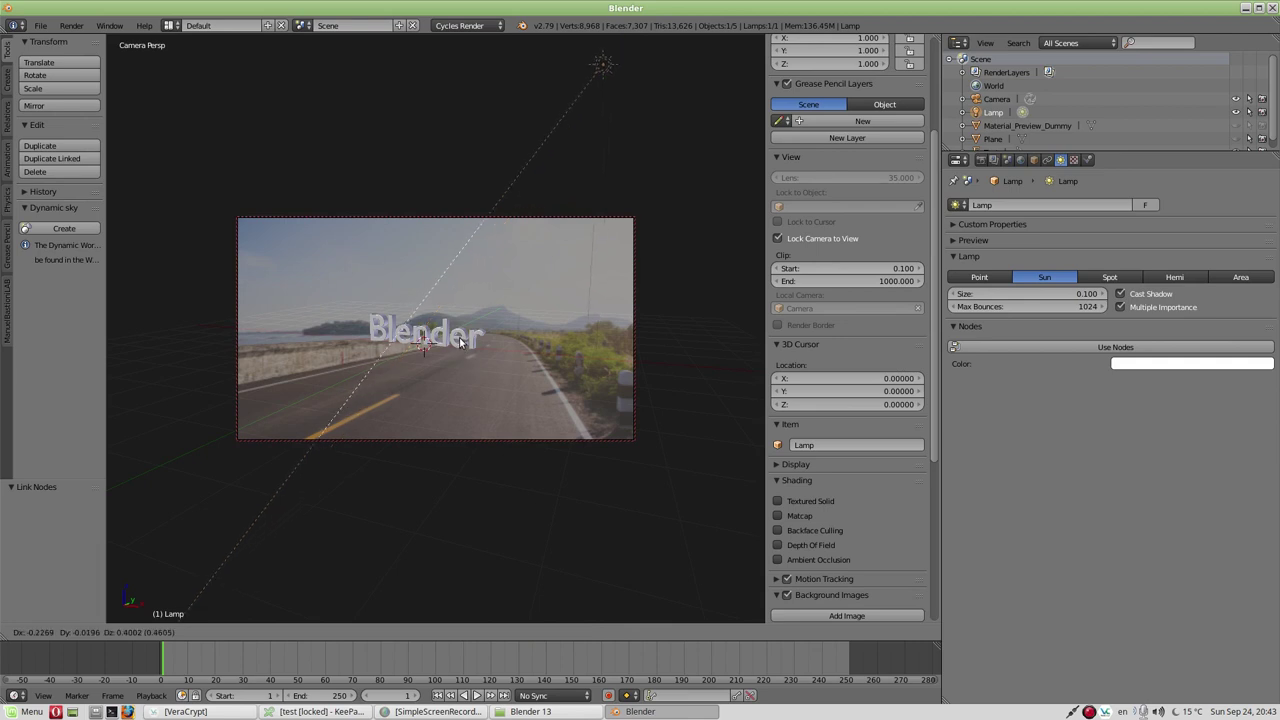
key(z)
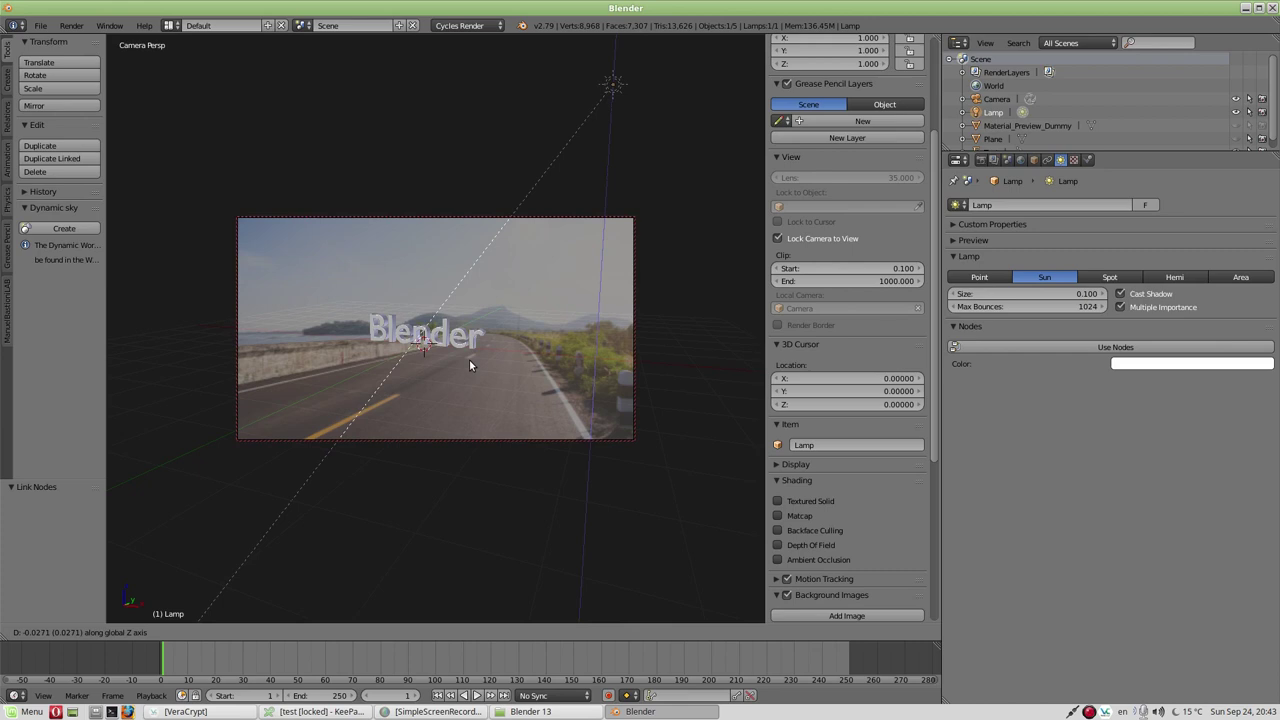
click(470, 365)
click(778, 238)
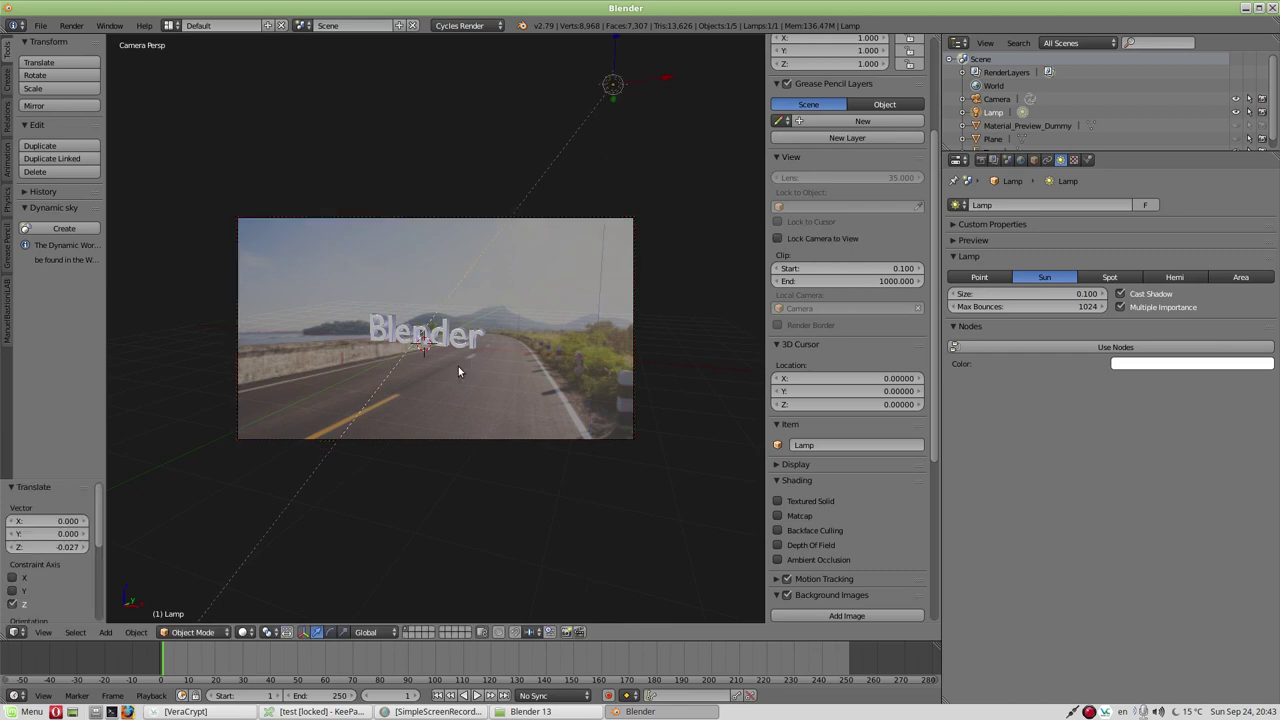
key(g)
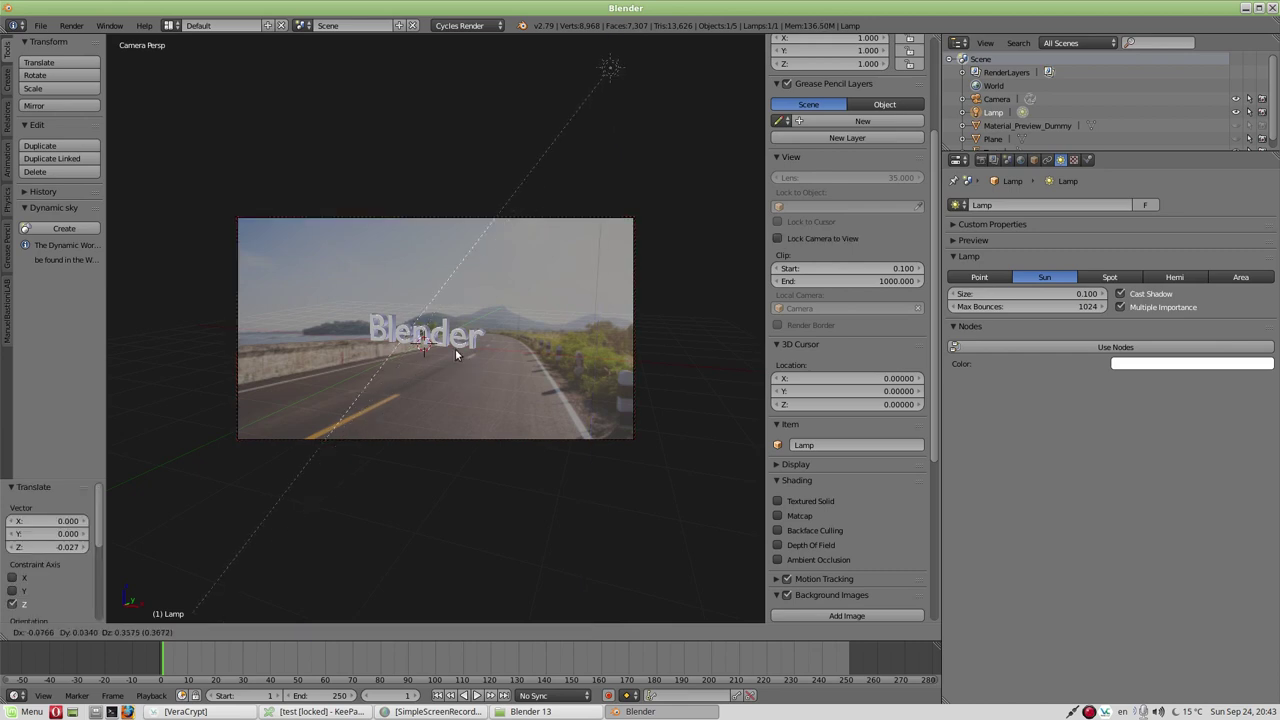
click(455, 348)
- Select the camera and move it, checking the framing through the camera view
right_click(450, 437)
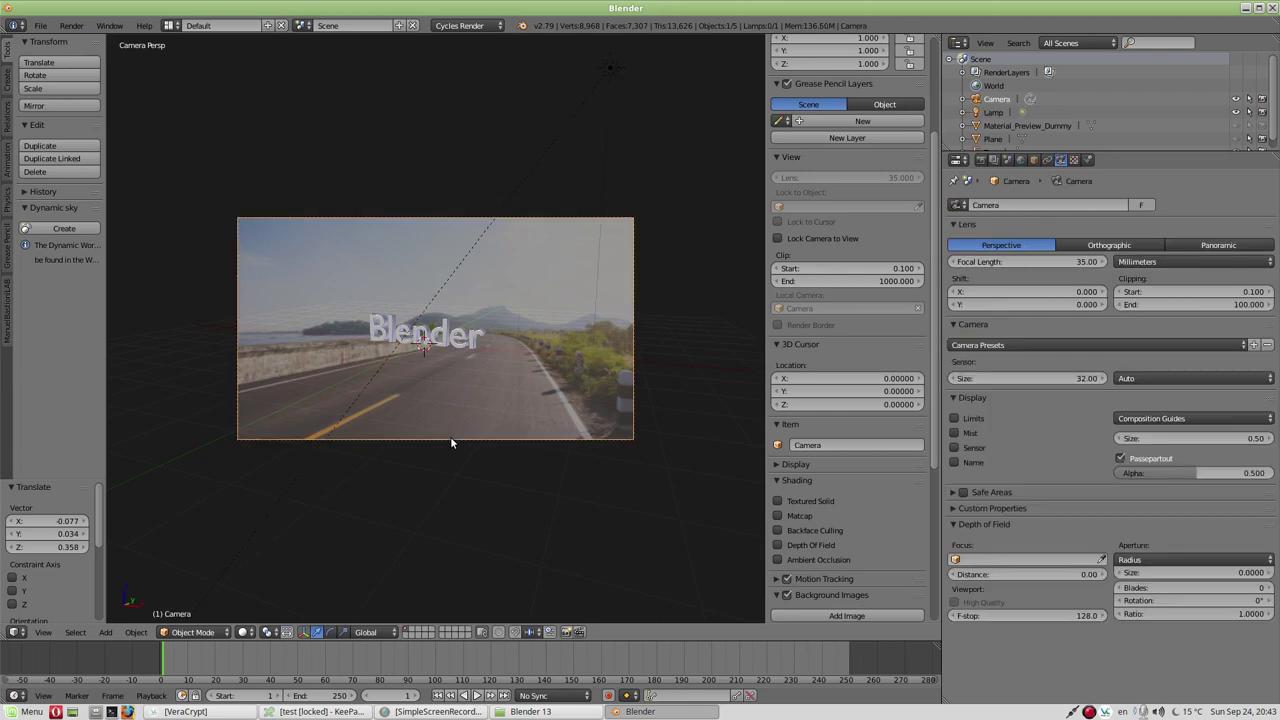
key(g)
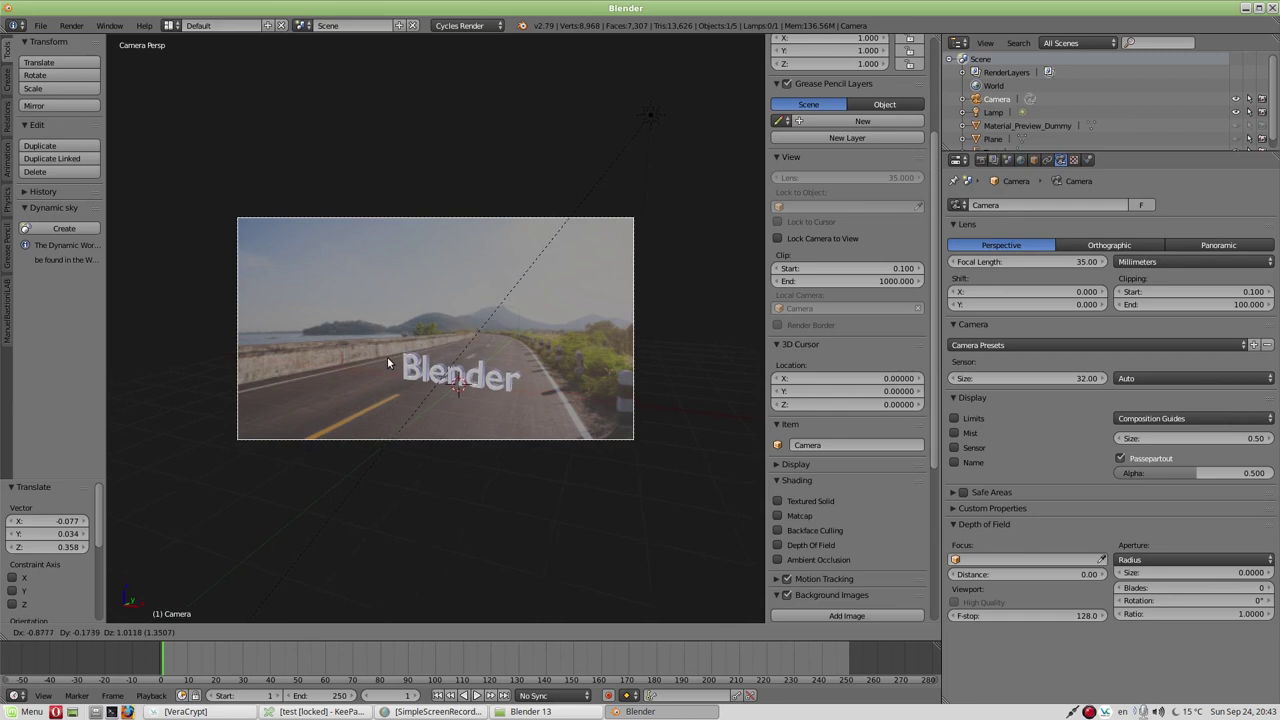
click(387, 362)
key(KP_0)
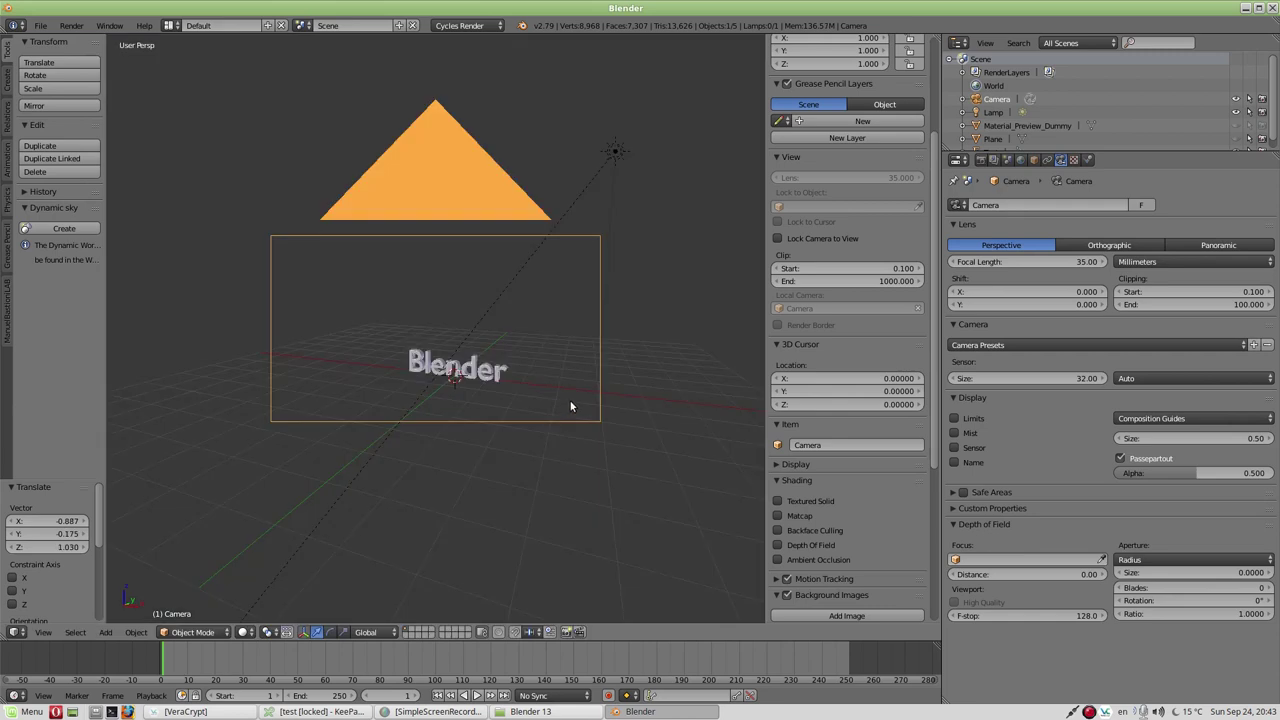
key(KP_0)
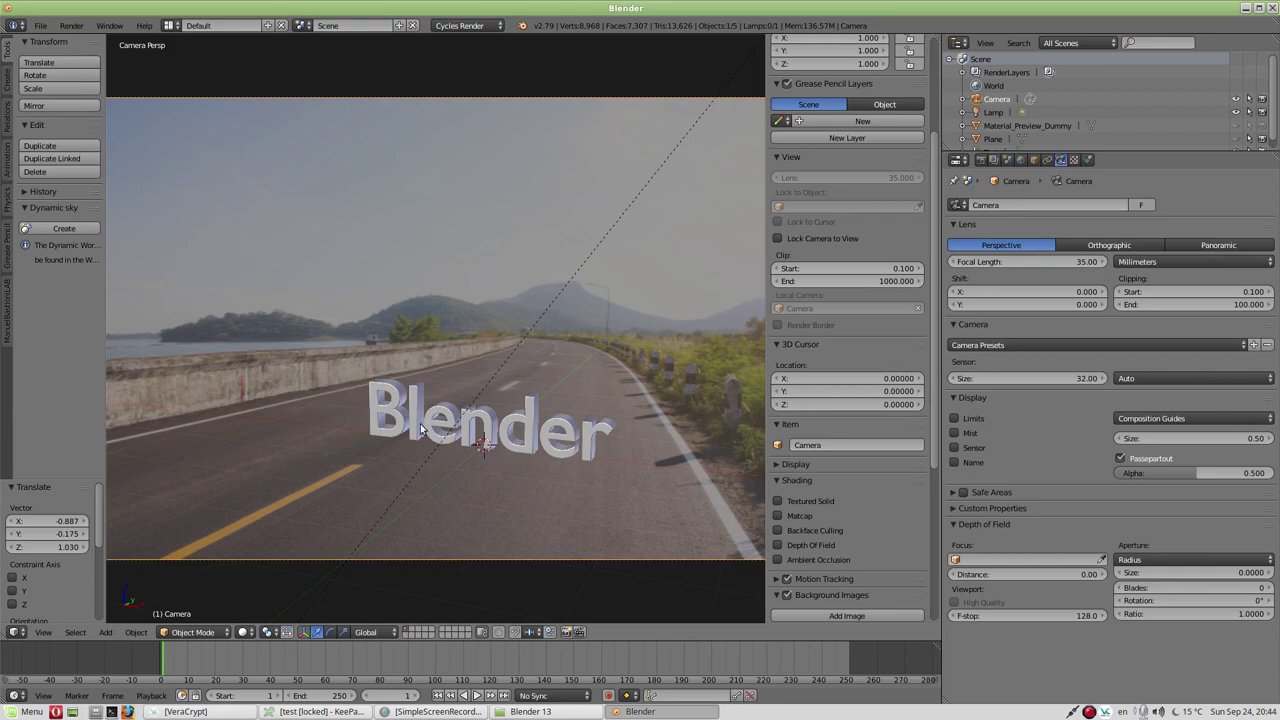
scroll(585, 458, down, 2)
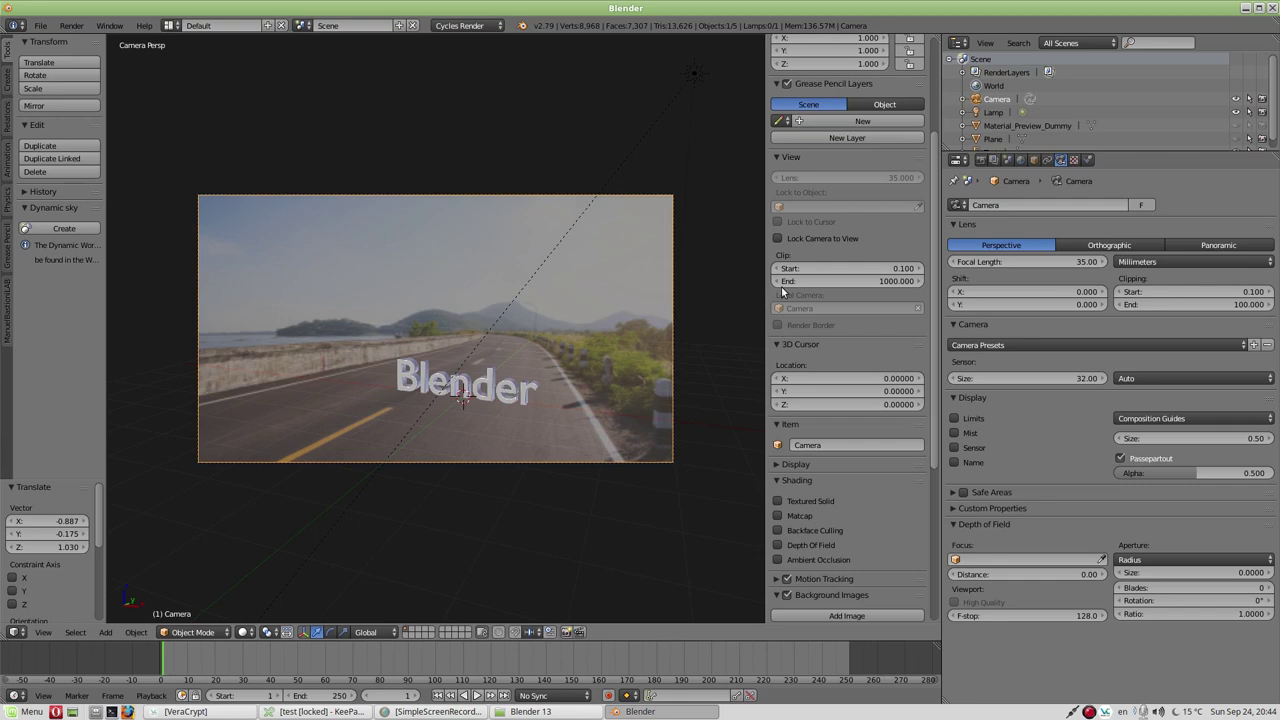
- With Lock Camera to View on, refine the camera so the text stands on the road
click(778, 238)
key(g)
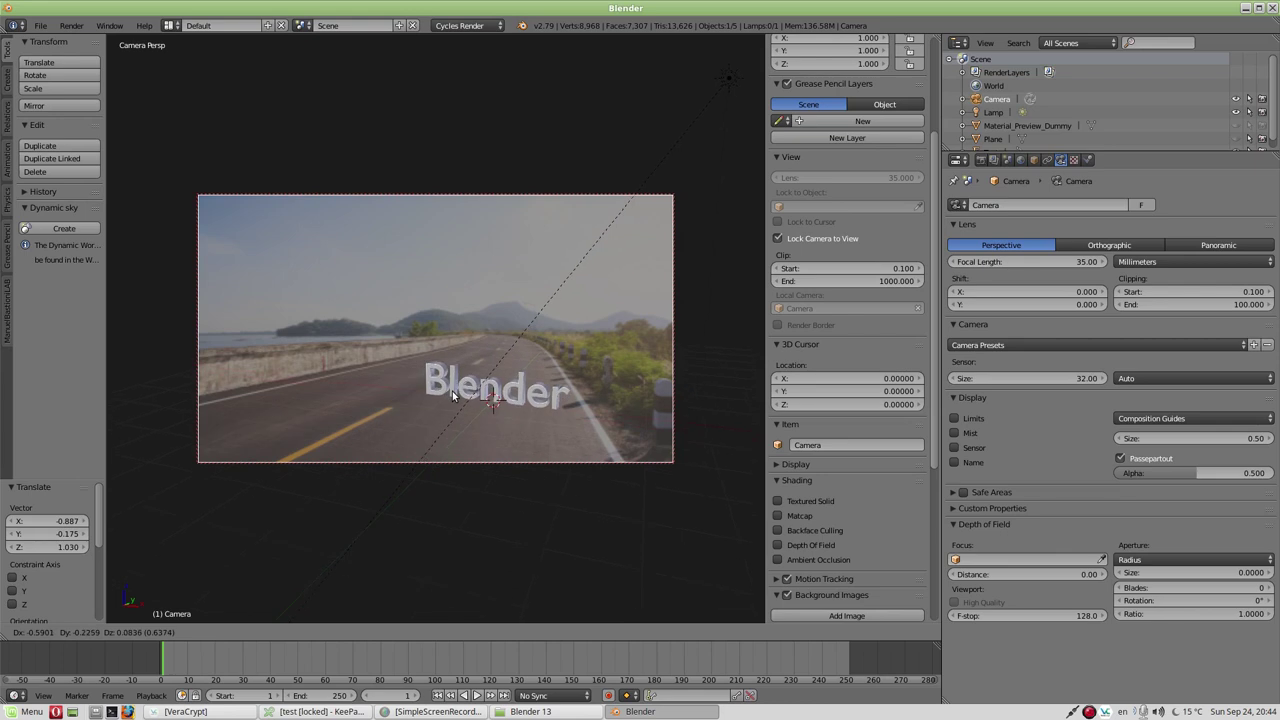
click(452, 395)
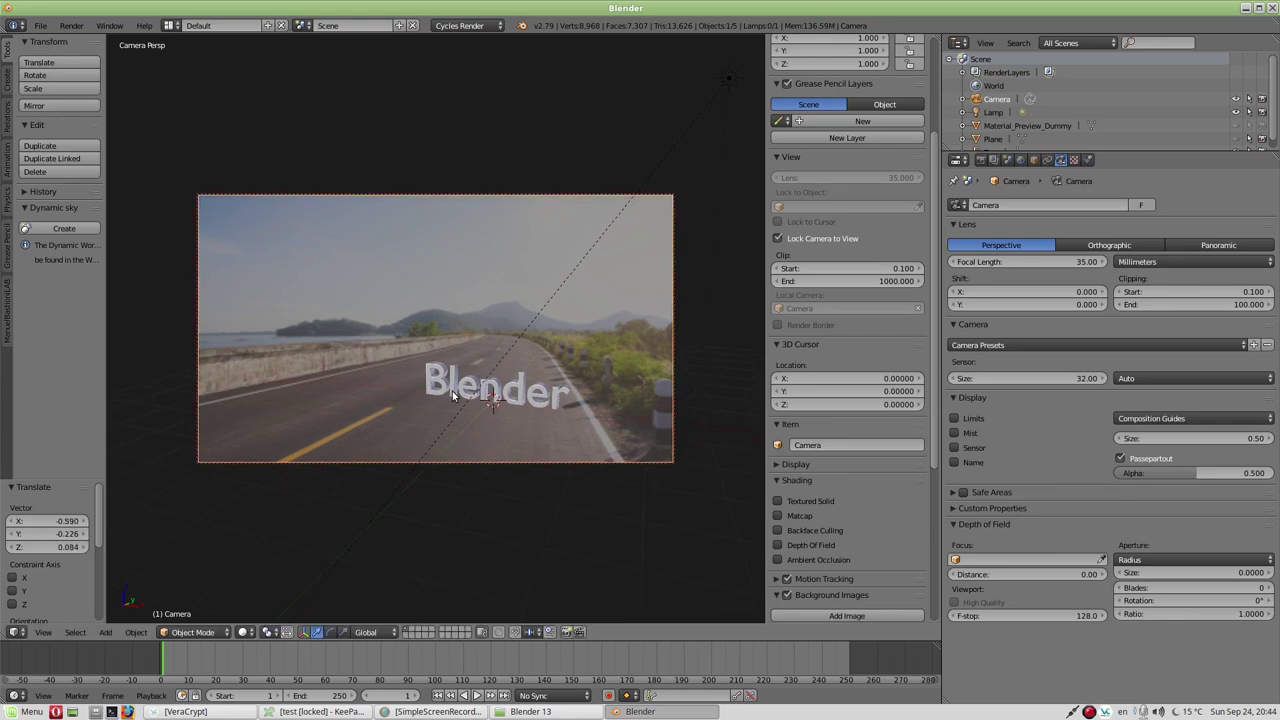
scroll(452, 395, down, 2)
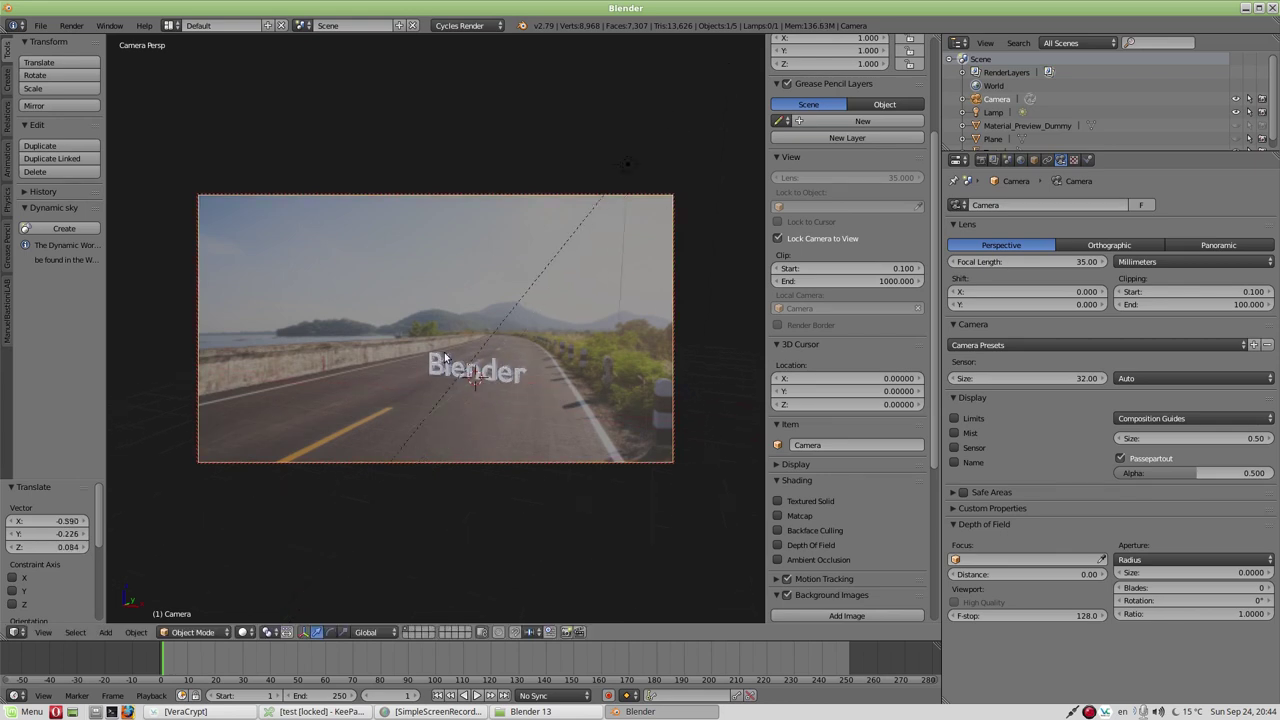
key(g)
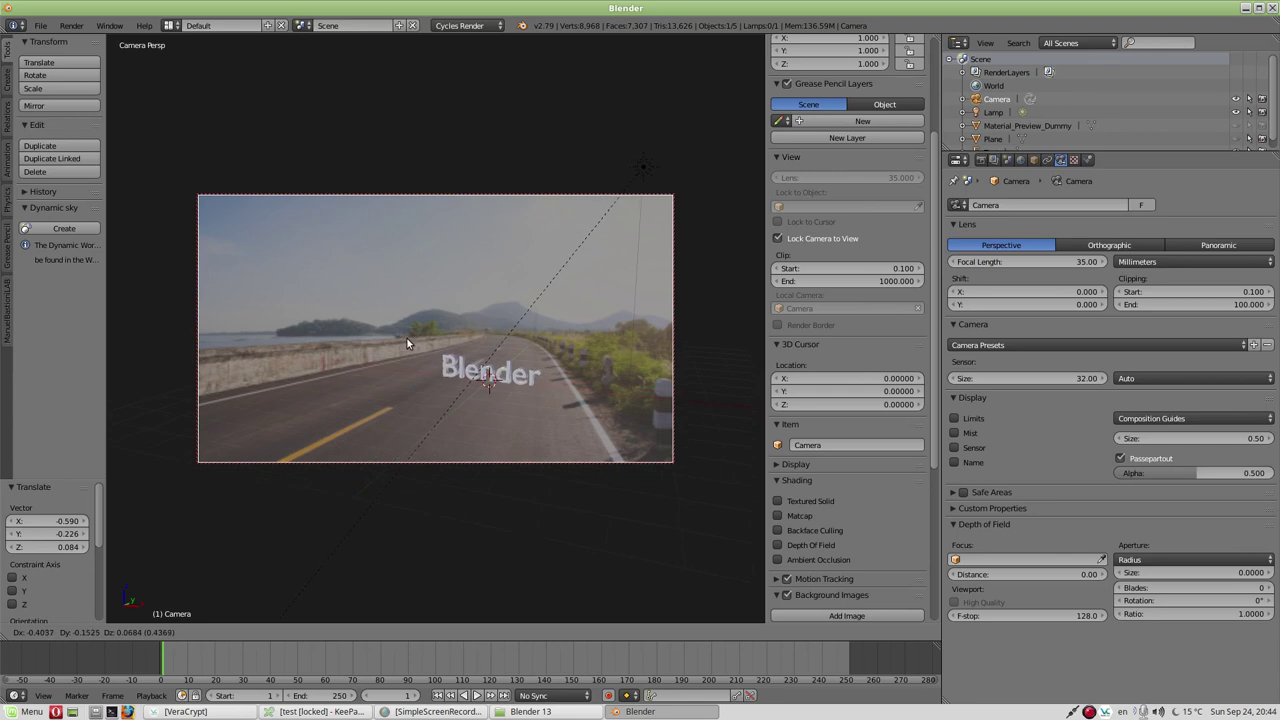
click(392, 324)
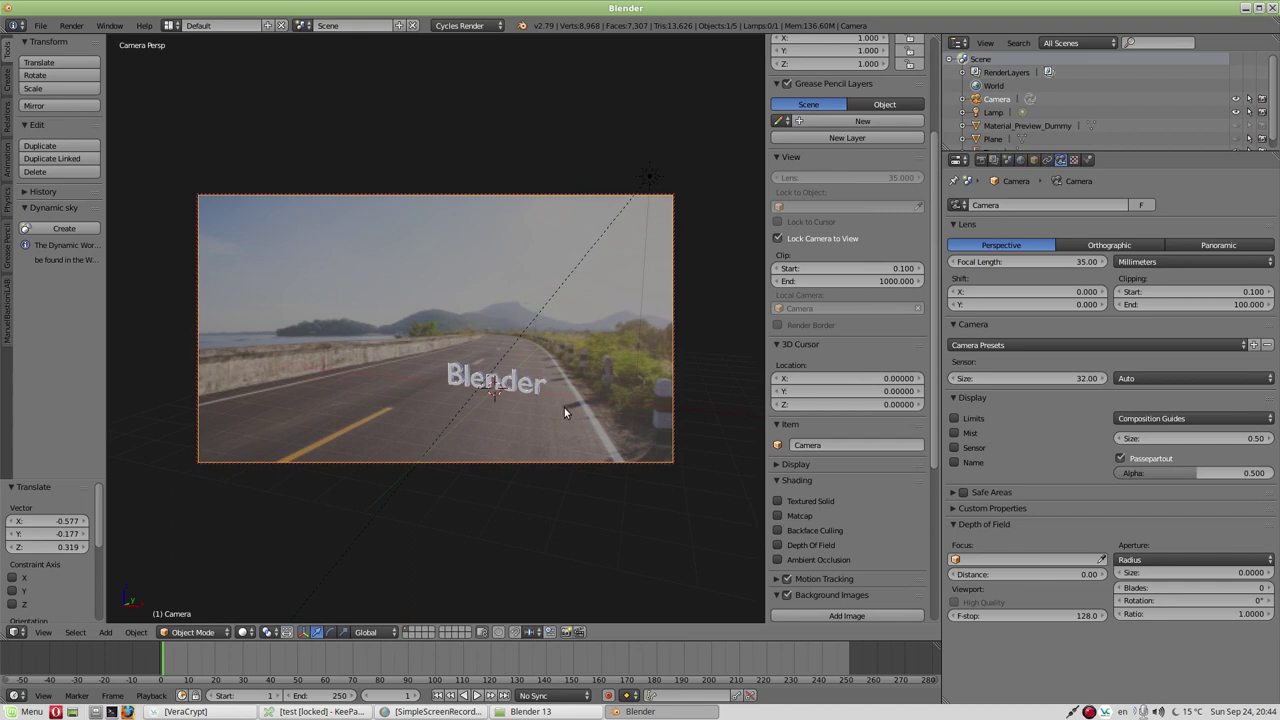
- Turn Lock Camera to View off, fit the camera frame, and orbit out around the scene
click(778, 238)
key(Home)
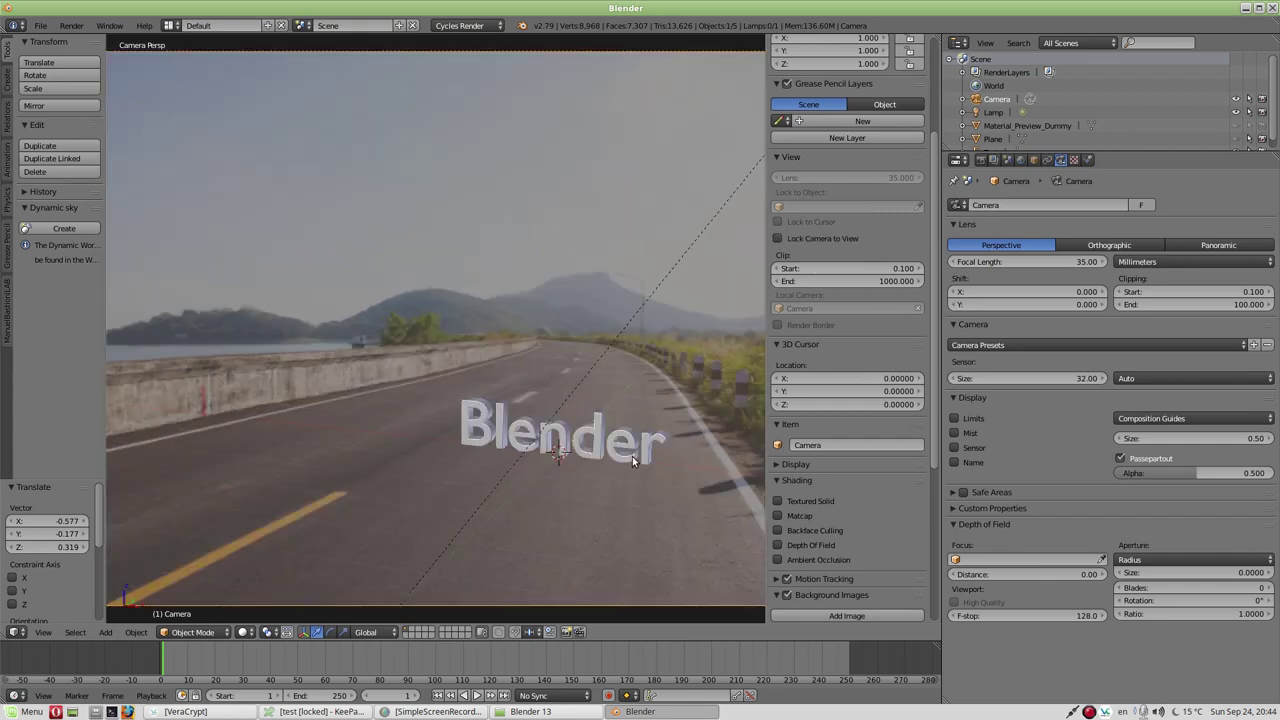
scroll(648, 450, down, 2)
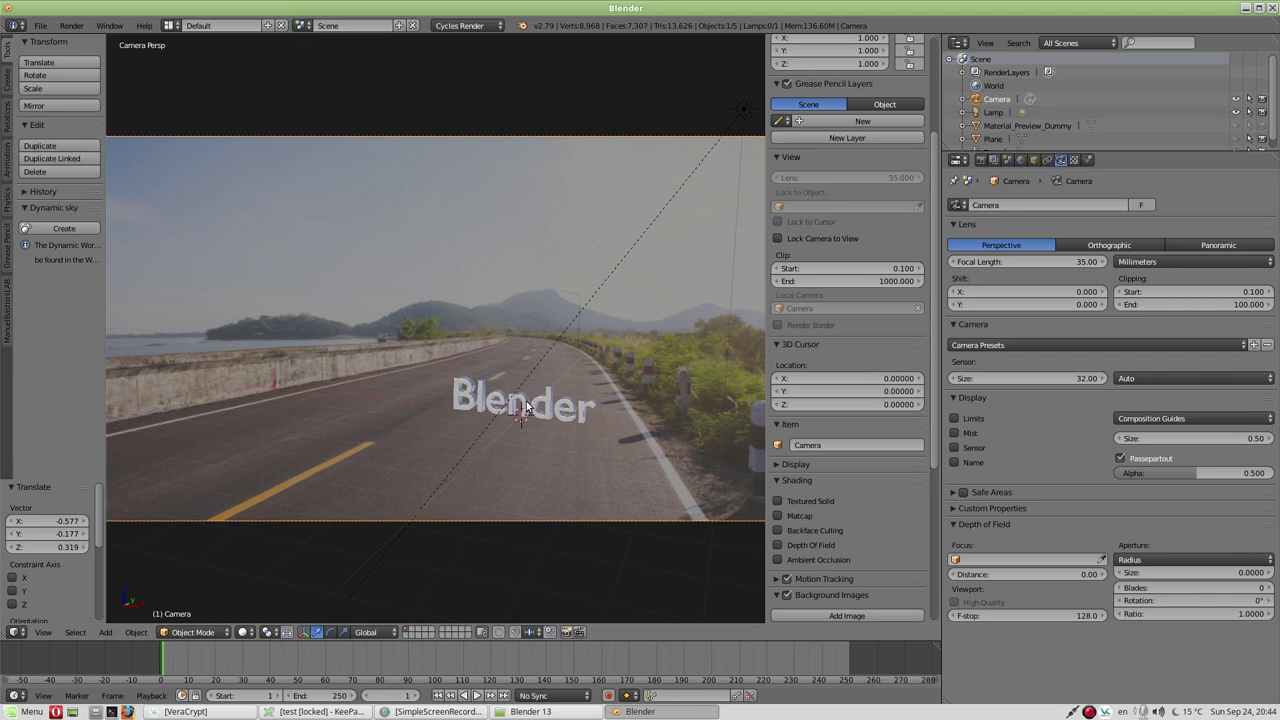
scroll(527, 407, down, 2)
middle_drag(536, 387, 473, 392)
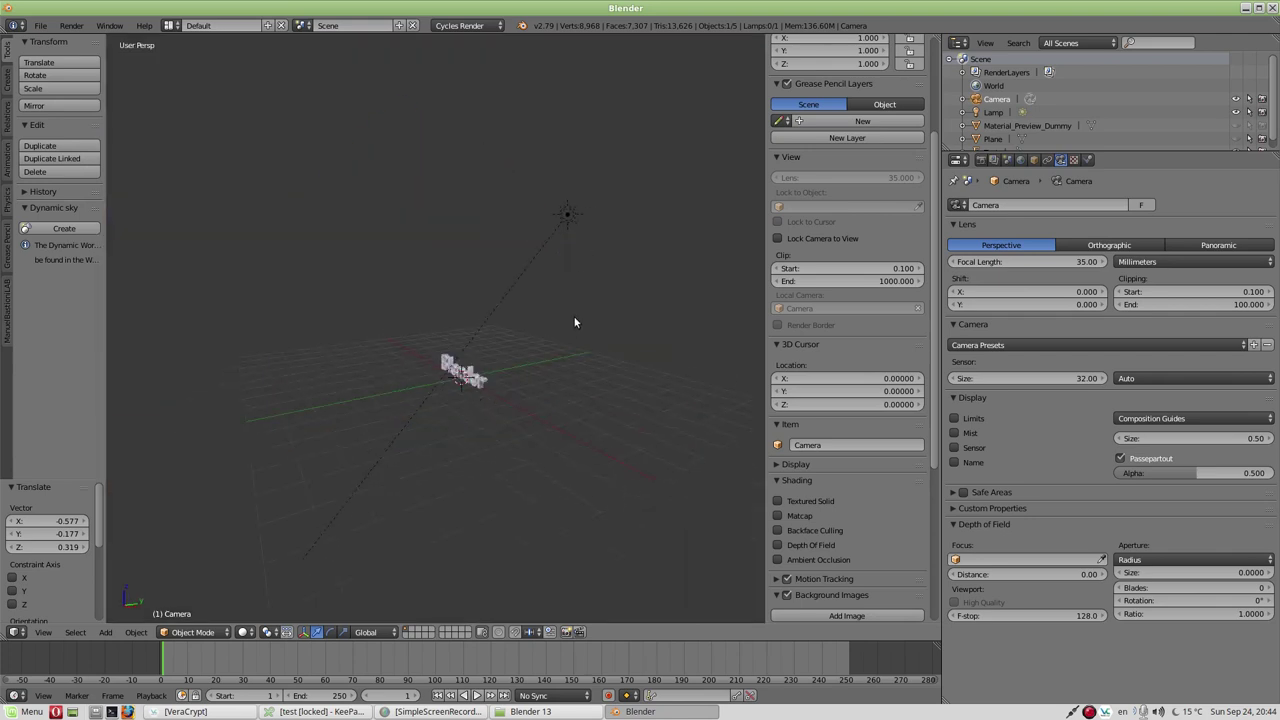
mouse_move(575, 322)
middle_down()
mouse_move(543, 320)
mouse_move(414, 217)
middle_up()
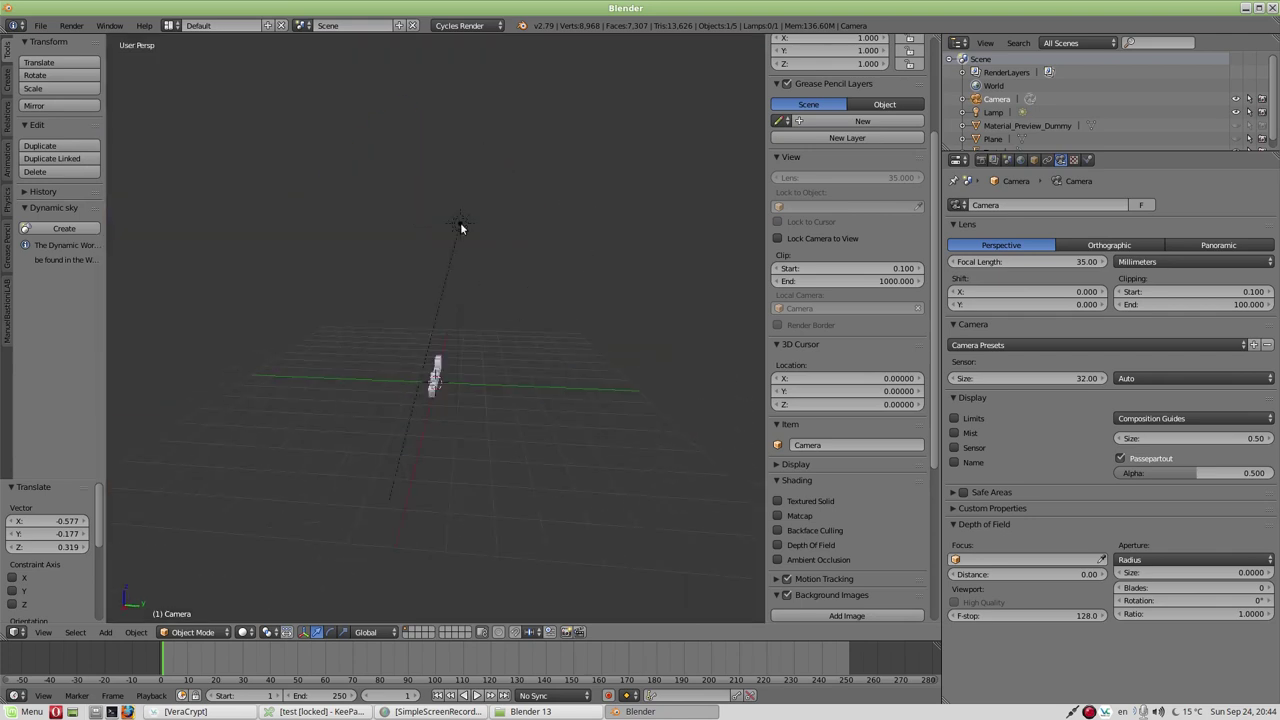
- Select the sun lamp, slide it along Y, rotate 36.3°, lower it on Z, then rotate to 29°
right_click(460, 225)
drag(508, 224, 760, 228)
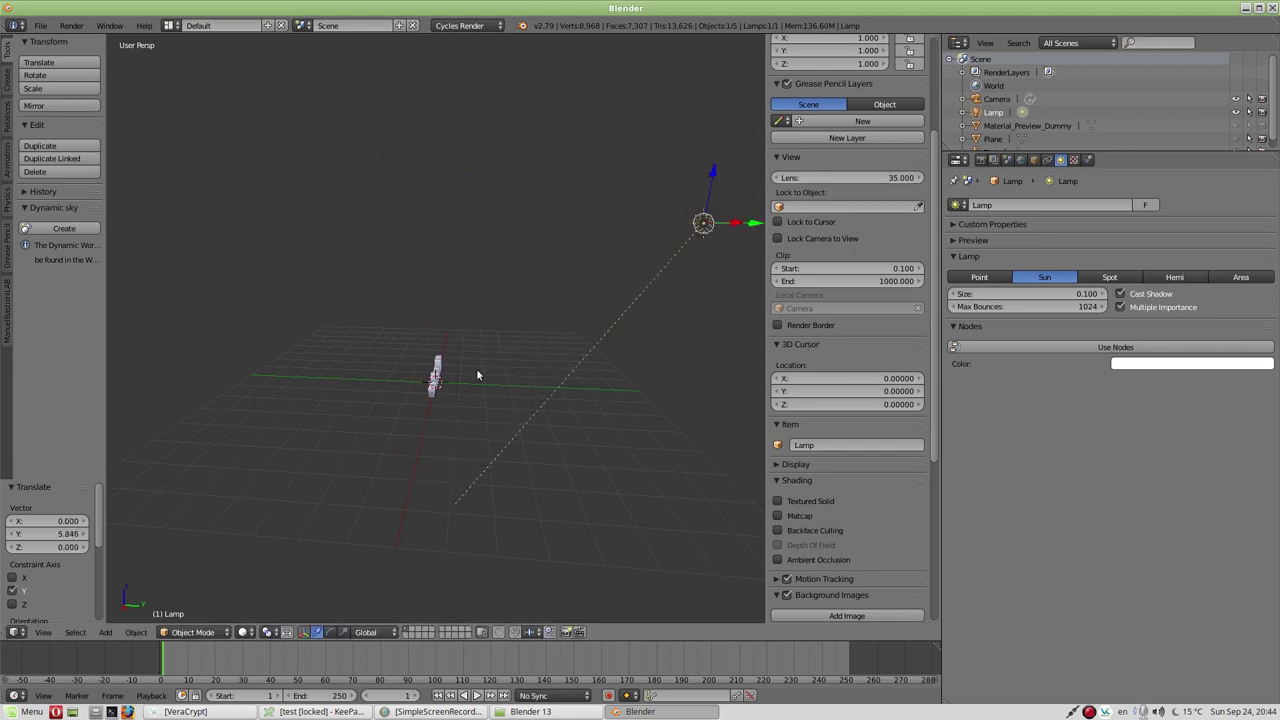
key(r)
click(405, 268)
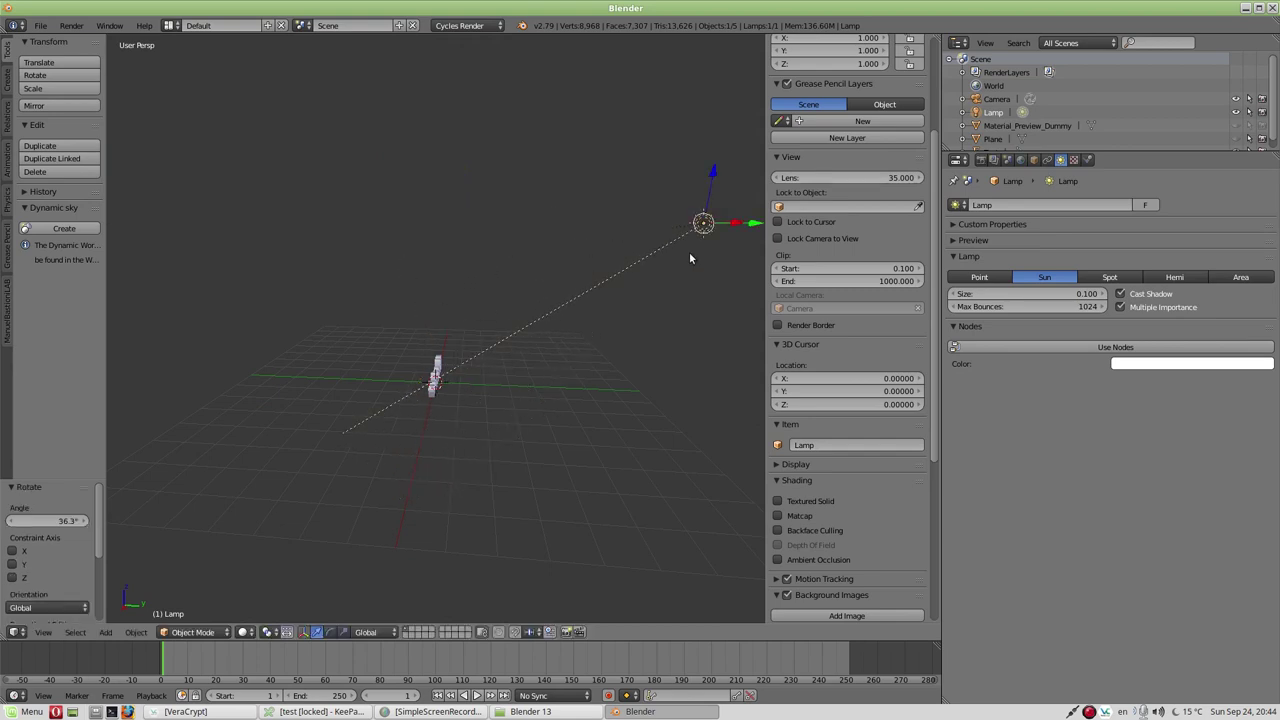
key(g)
key(z)
click(690, 332)
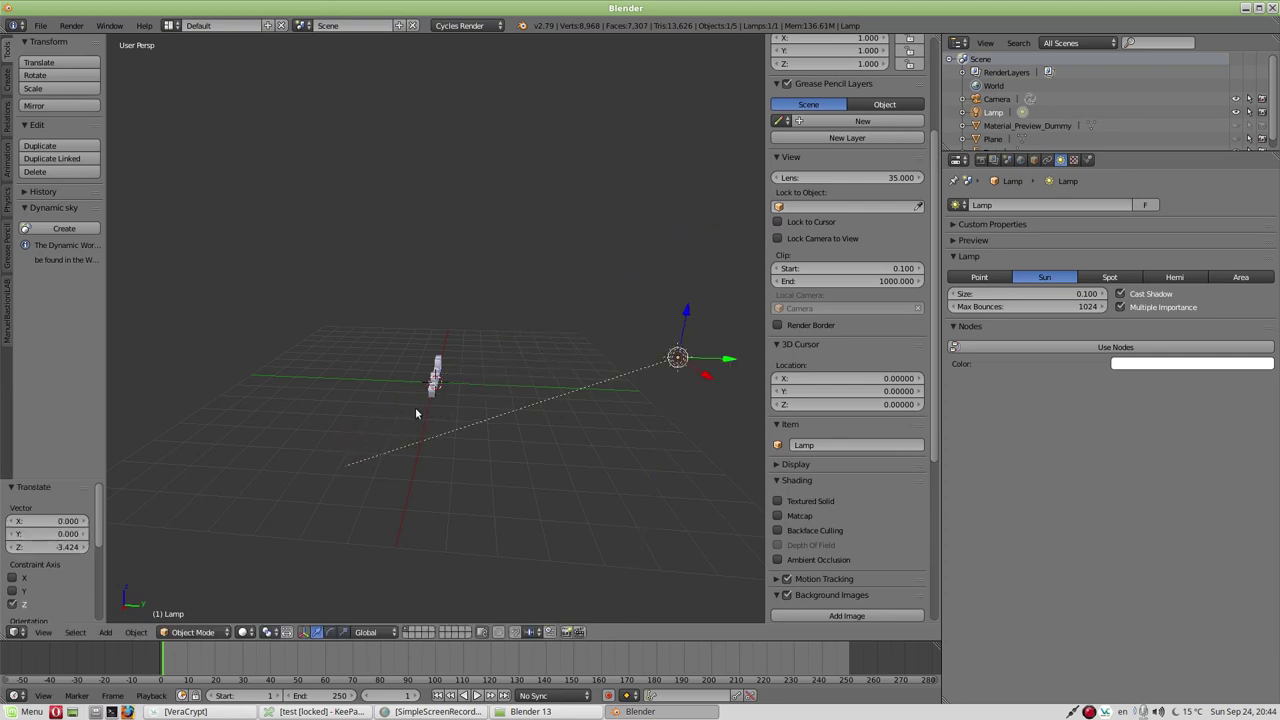
key(r)
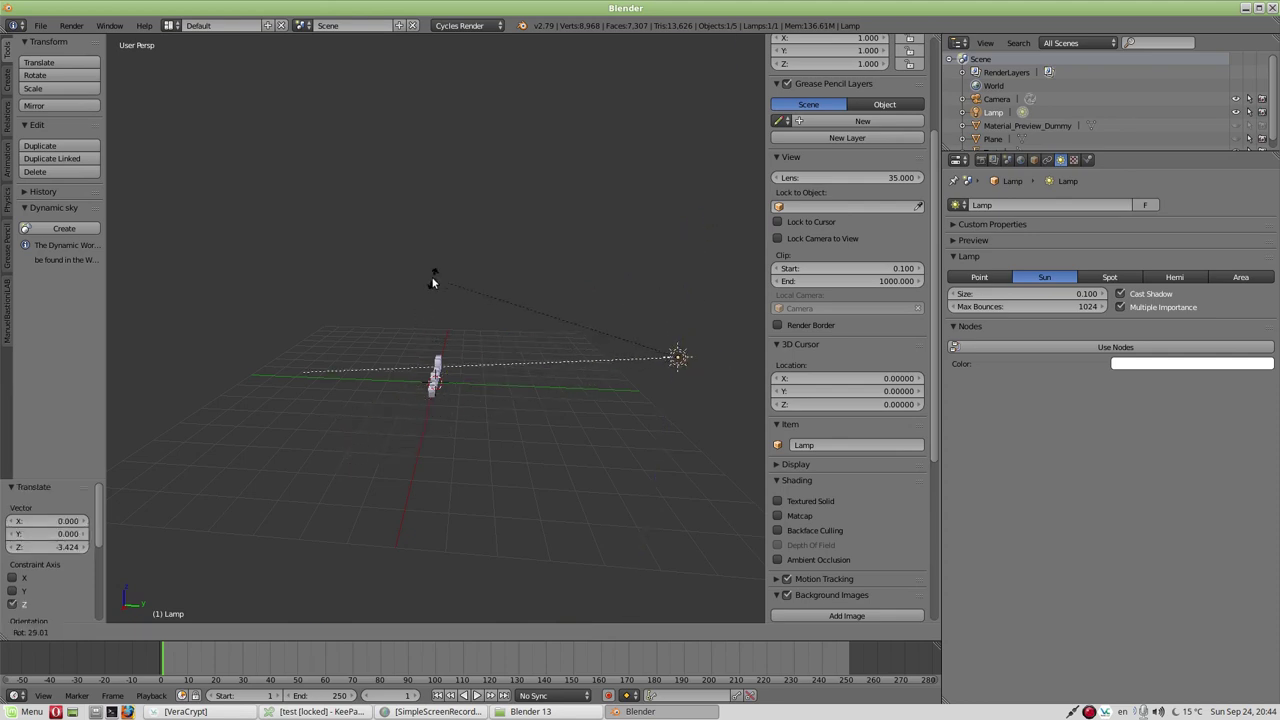
click(434, 277)
mouse_move(447, 413)
middle_down()
mouse_move(543, 457)
mouse_move(651, 466)
mouse_move(597, 400)
middle_up()
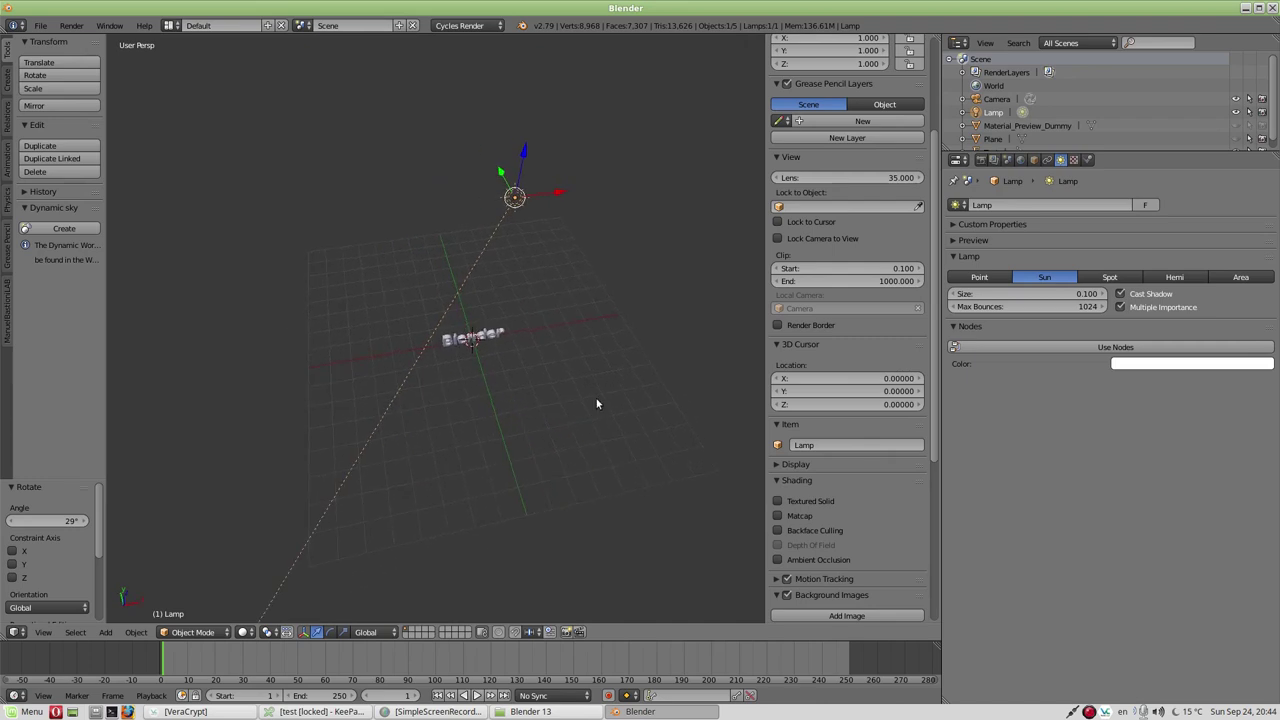
- Shift the lamp along X twice, rotating it 4.69° then 3.45°, checking through the camera
key(g)
key(x)
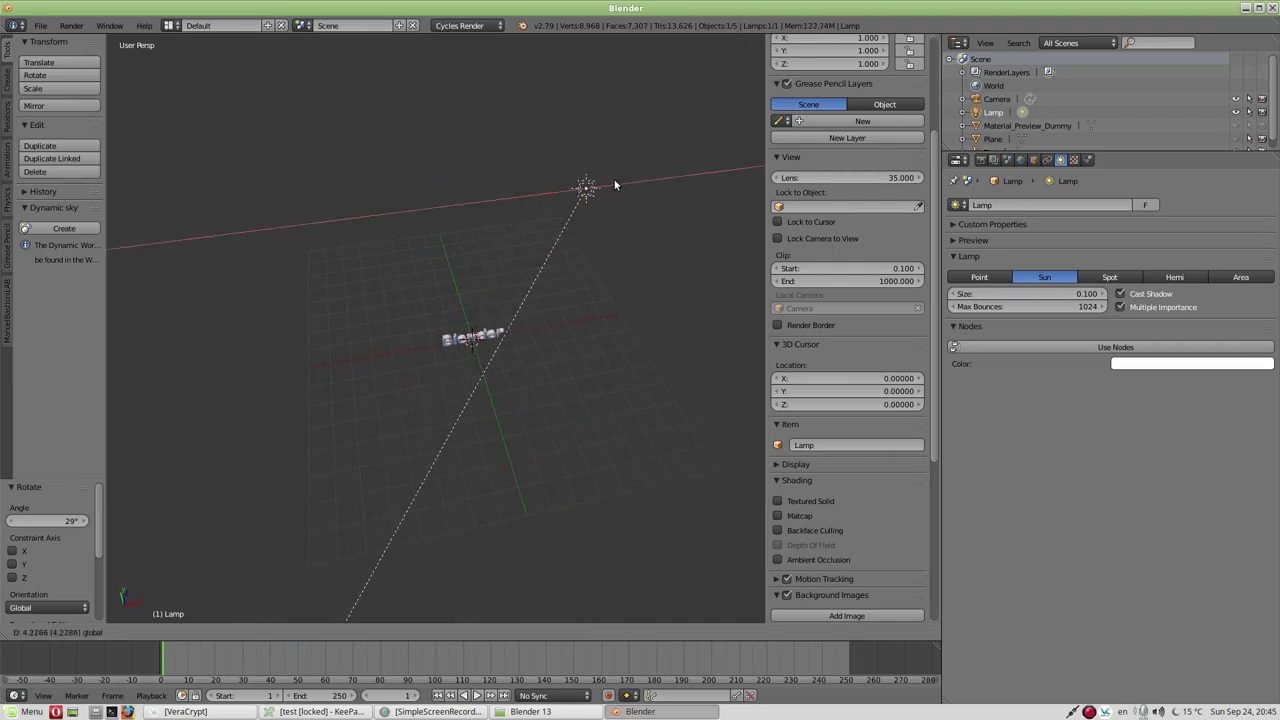
click(598, 182)
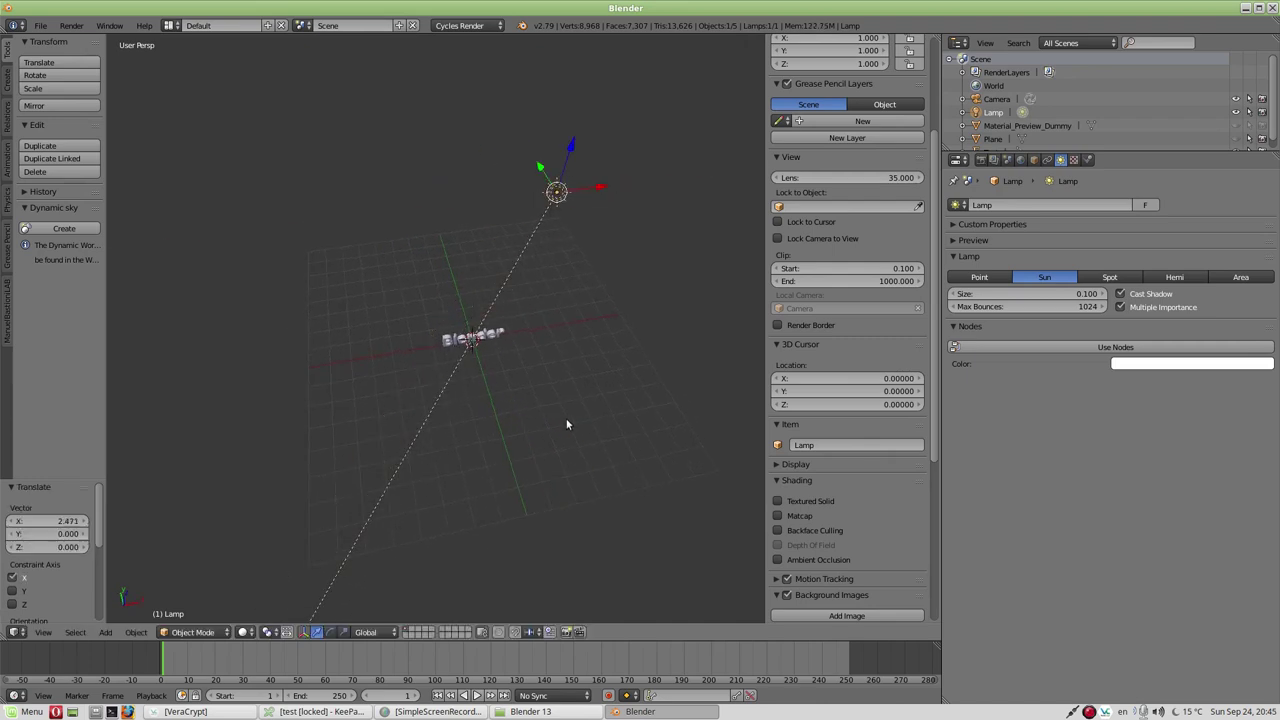
key(KP_0)
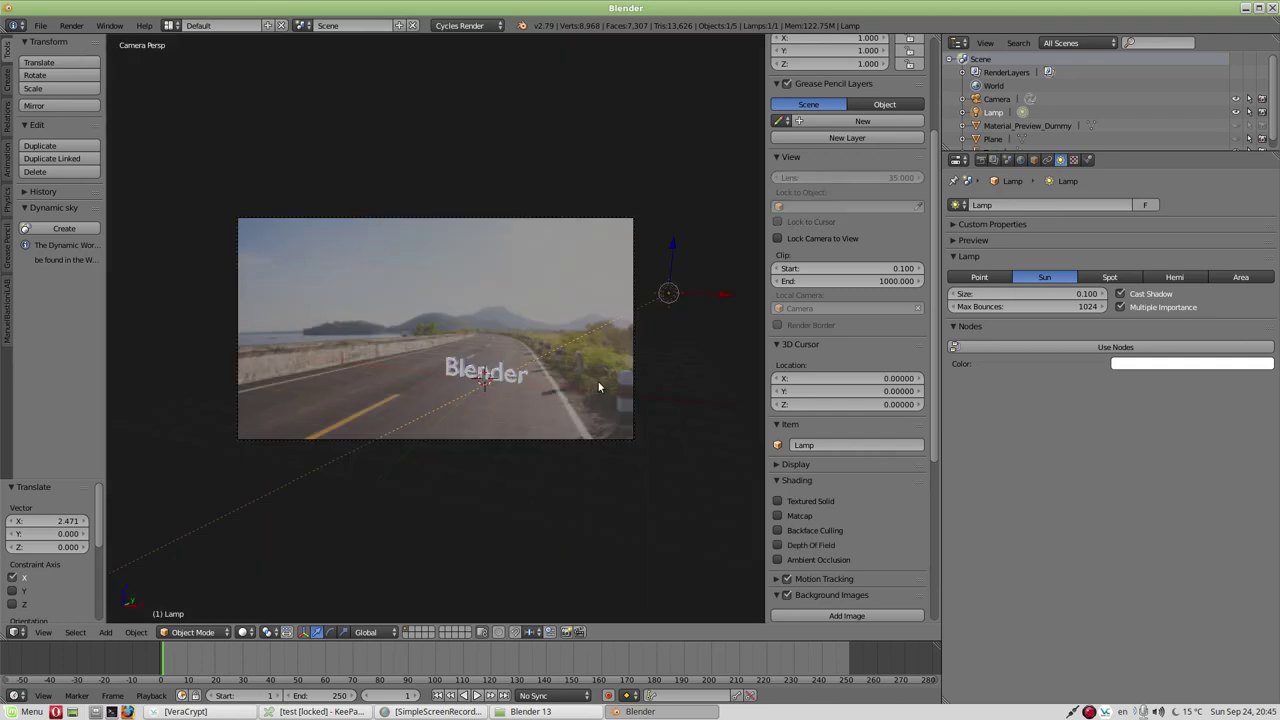
key(r)
click(443, 400)
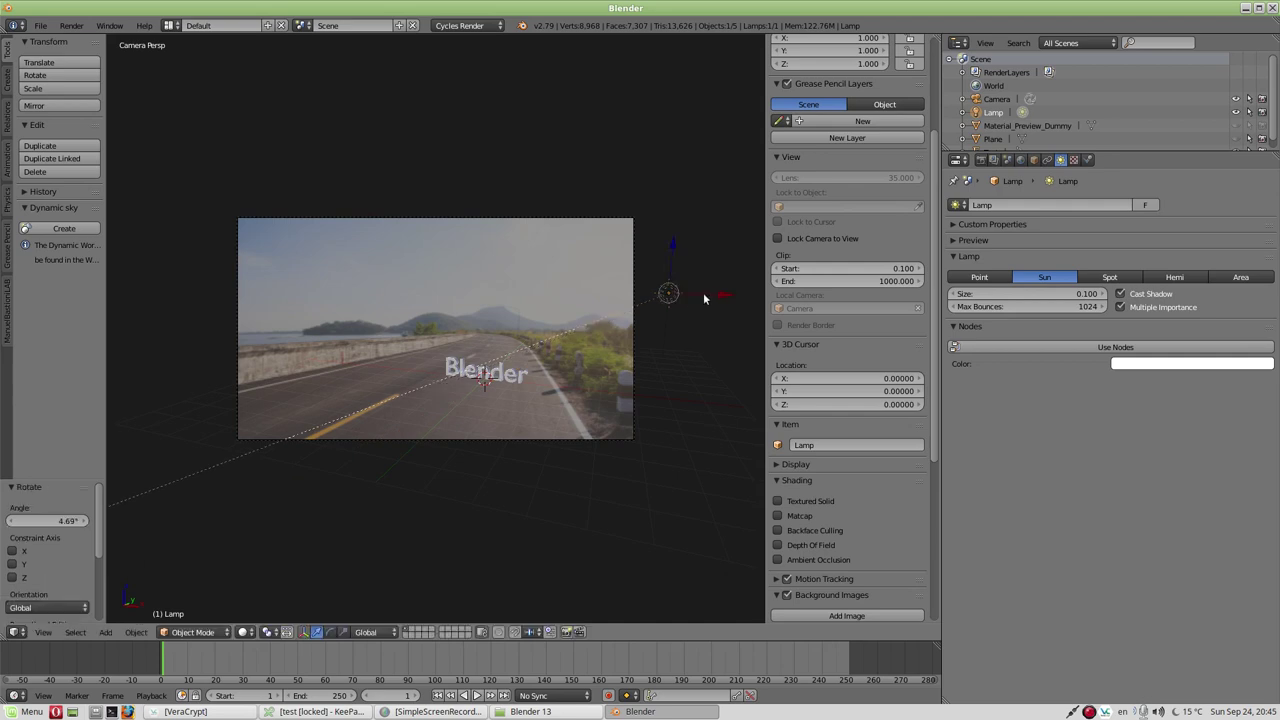
key(g)
key(x)
click(745, 292)
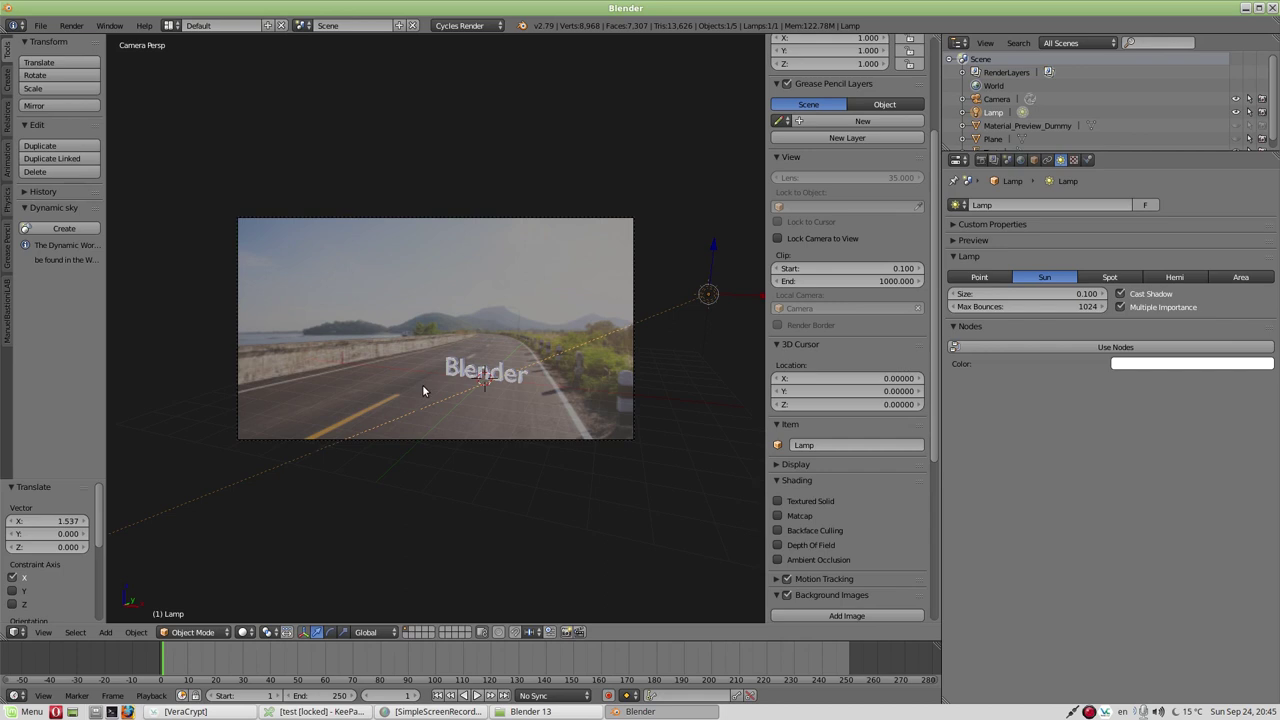
key(r)
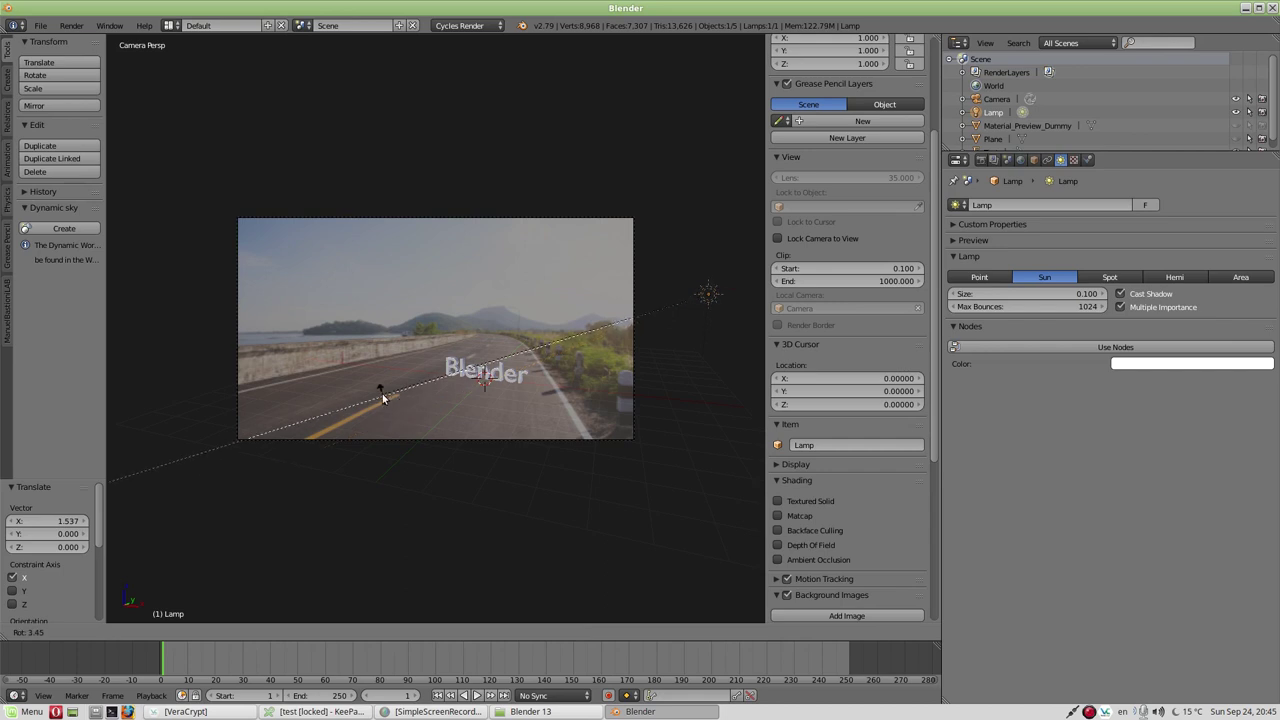
click(383, 397)
- Nudge the lamp along X again, give it a final -1.19° rotation, and return to the free view
key(g)
key(x)
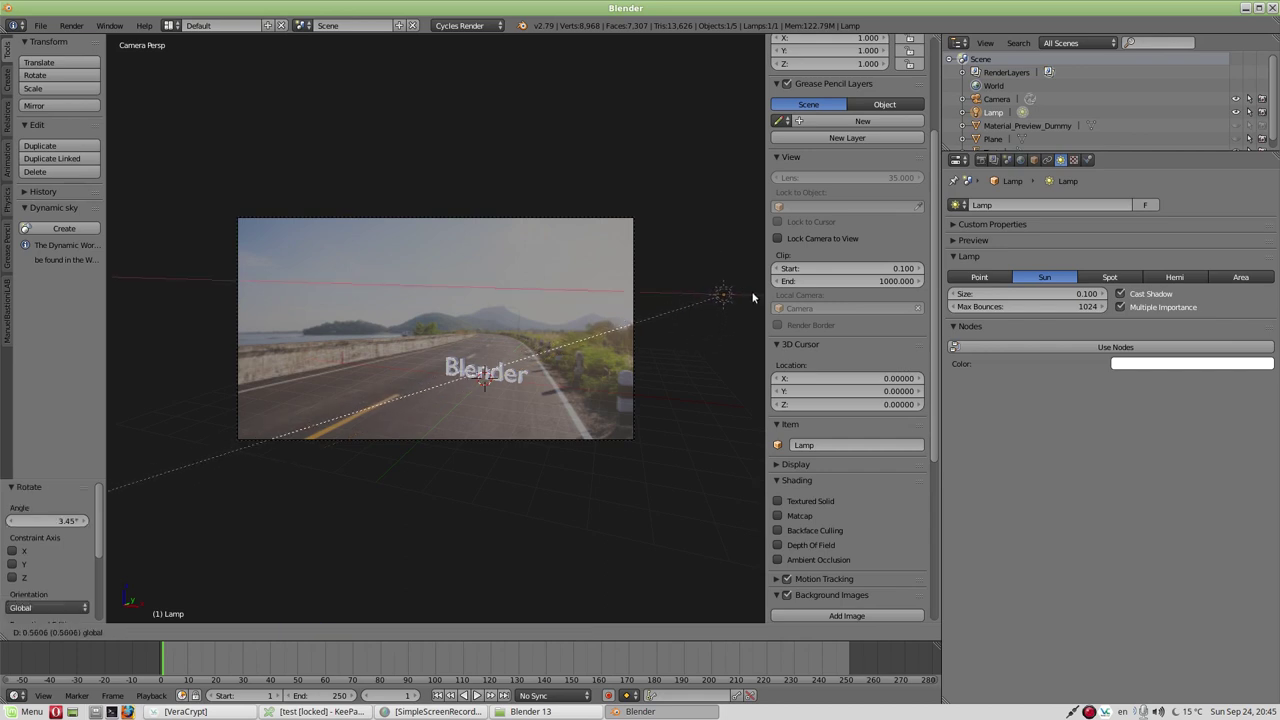
click(753, 291)
key(r)
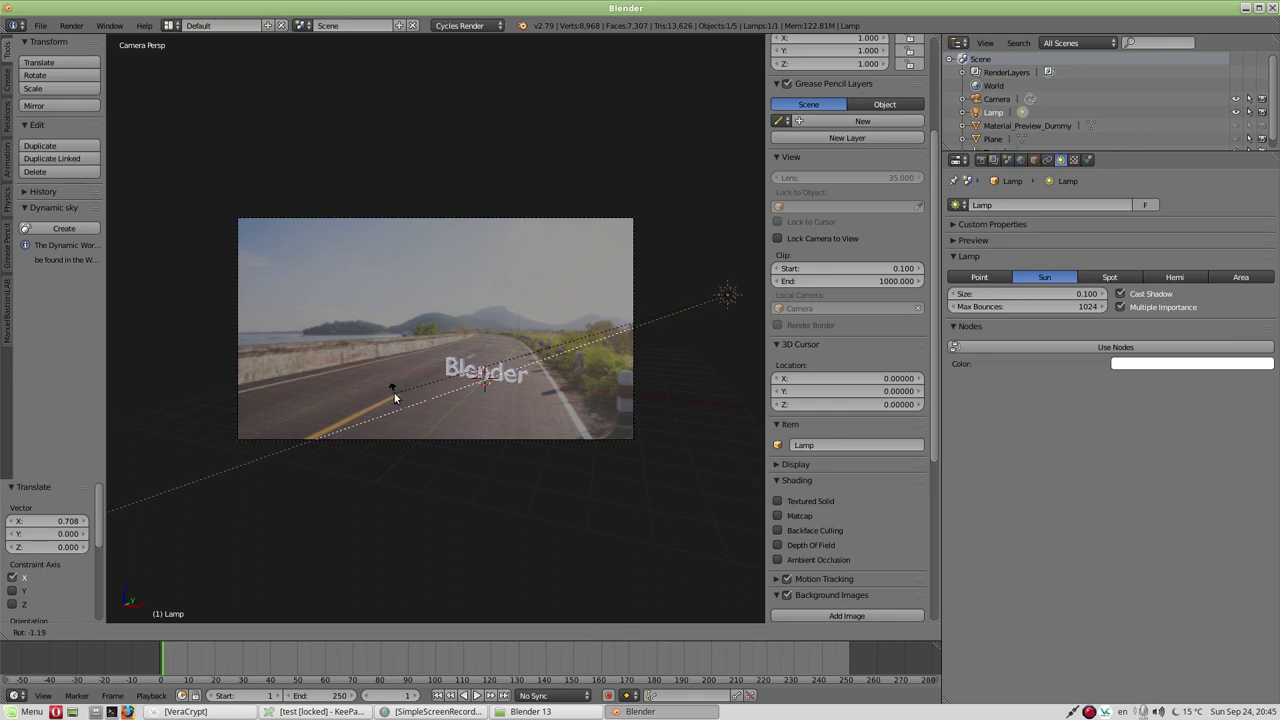
click(393, 391)
key(KP_0)
mouse_move(388, 464)
middle_down()
mouse_move(389, 523)
mouse_move(440, 480)
mouse_move(426, 398)
middle_up()
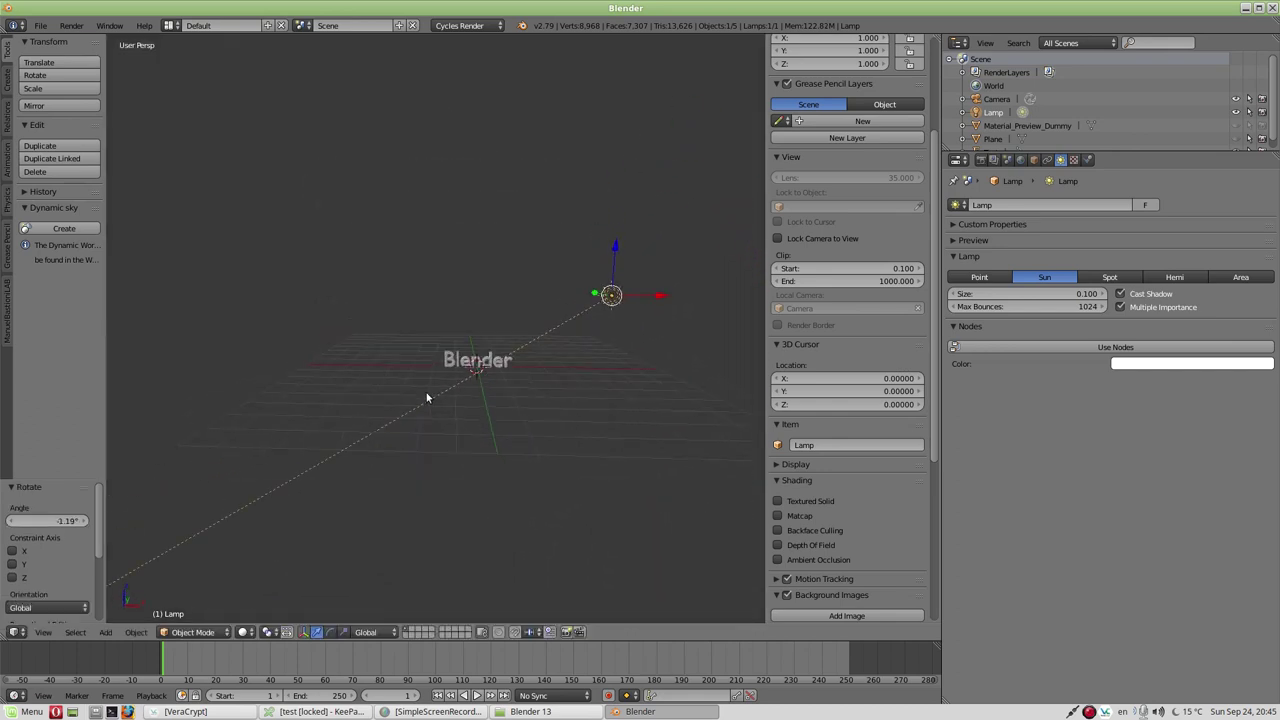
- Show the Render properties, then Save As blender13.blend into the Blender 13 recent folder
click(981, 160)
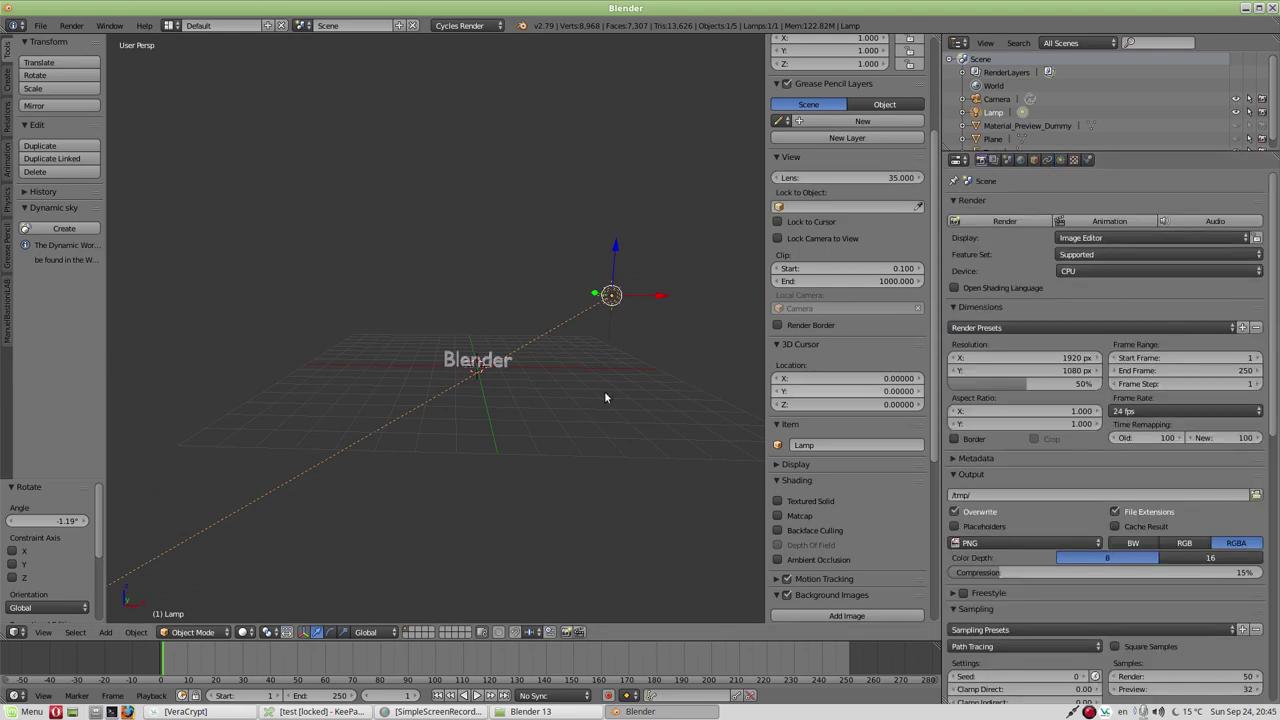
click(41, 25)
click(58, 140)
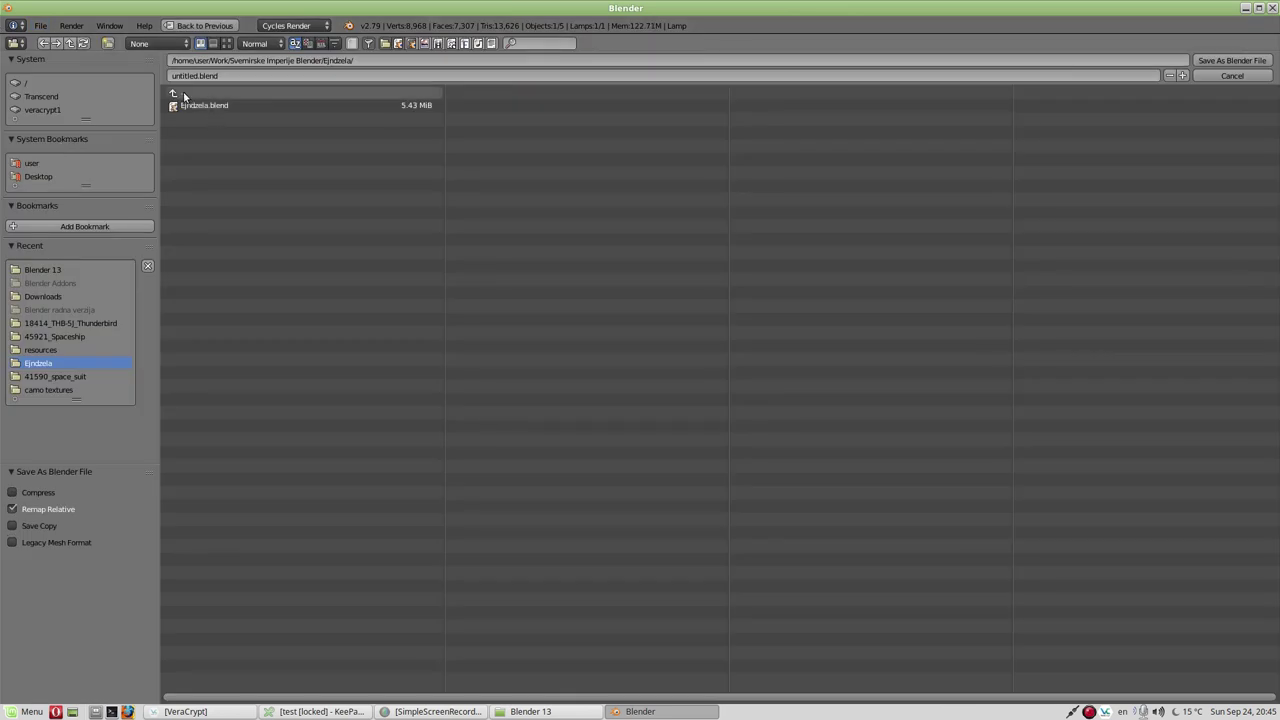
click(47, 269)
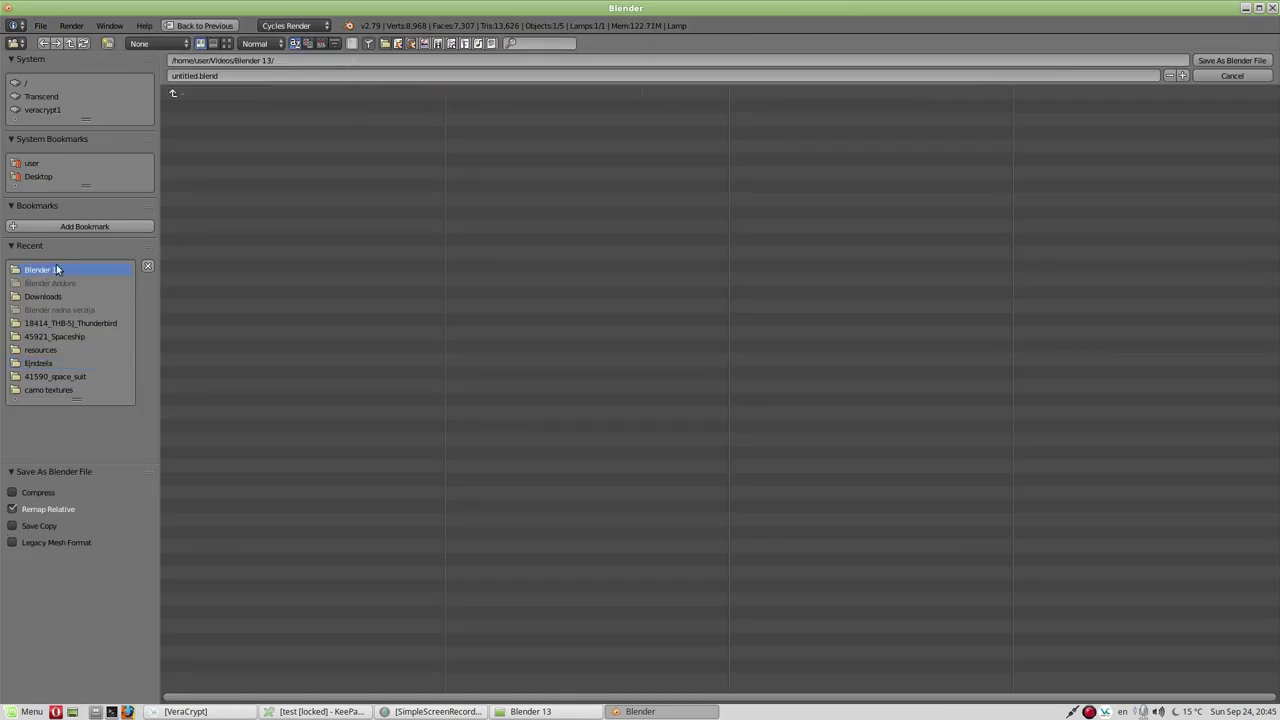
click(172, 76)
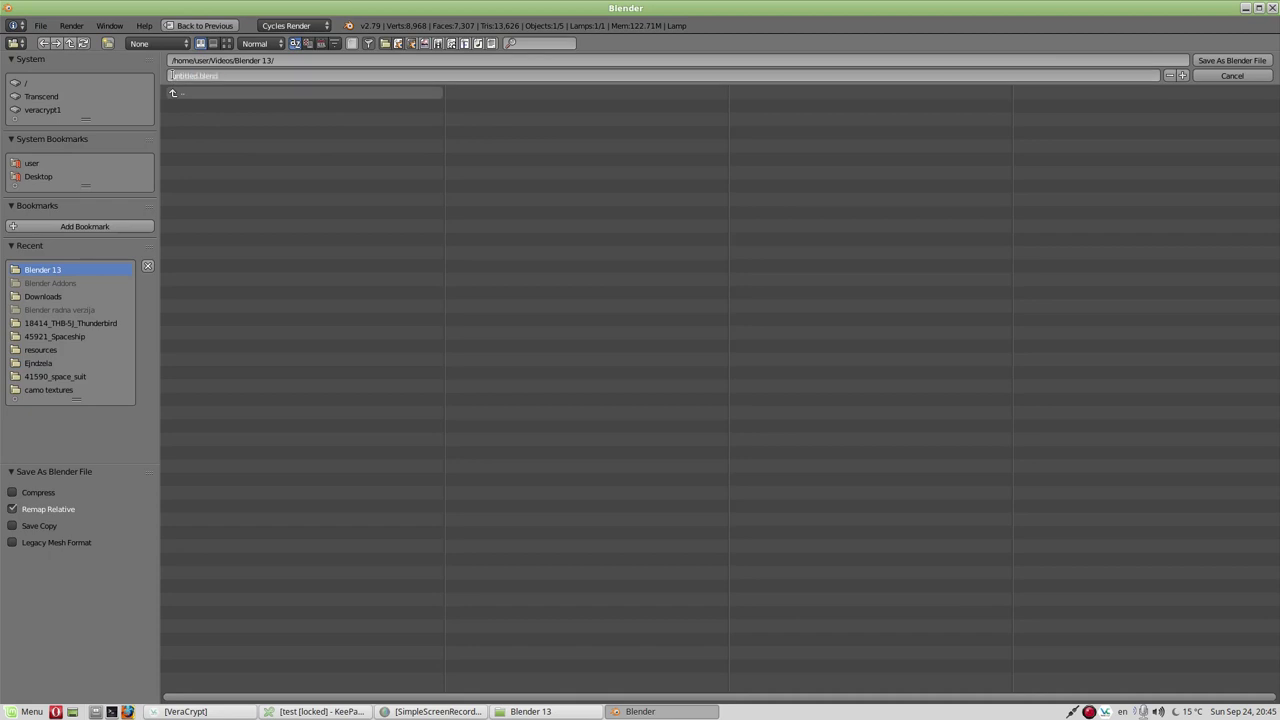
drag(195, 73, 115, 74)
text(blender)
text(13)
key(Return)
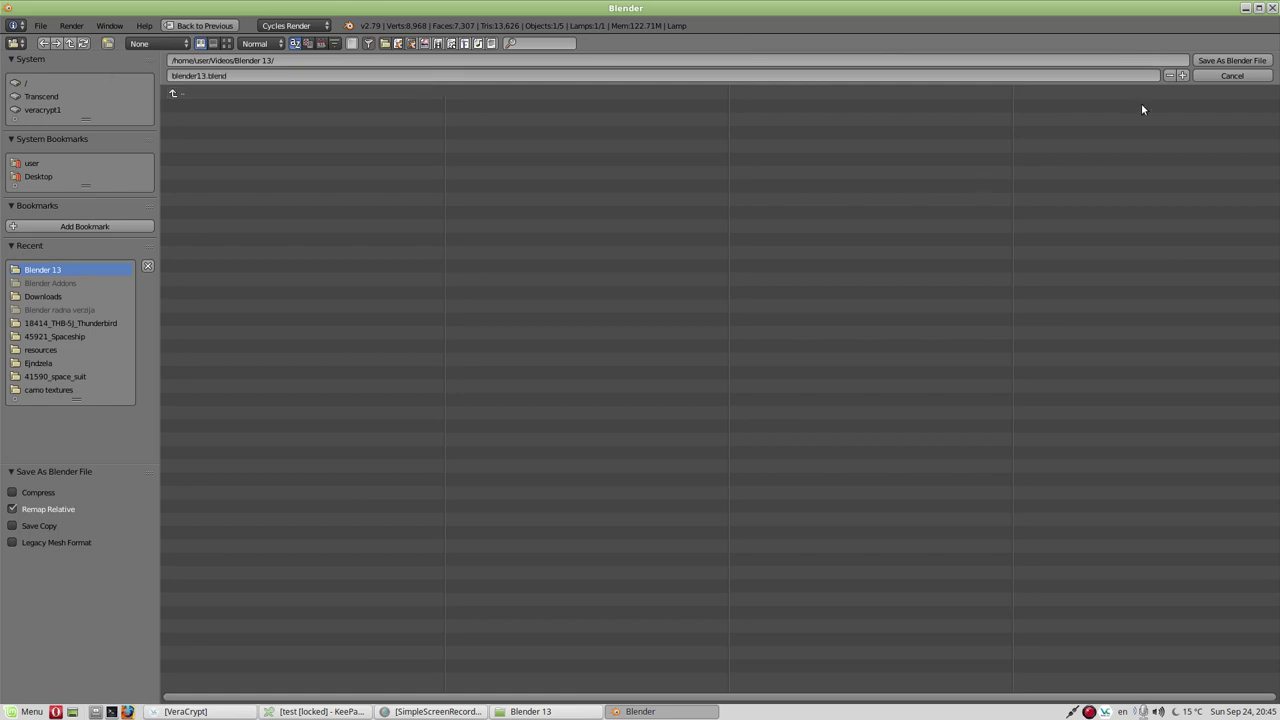
click(1231, 60)
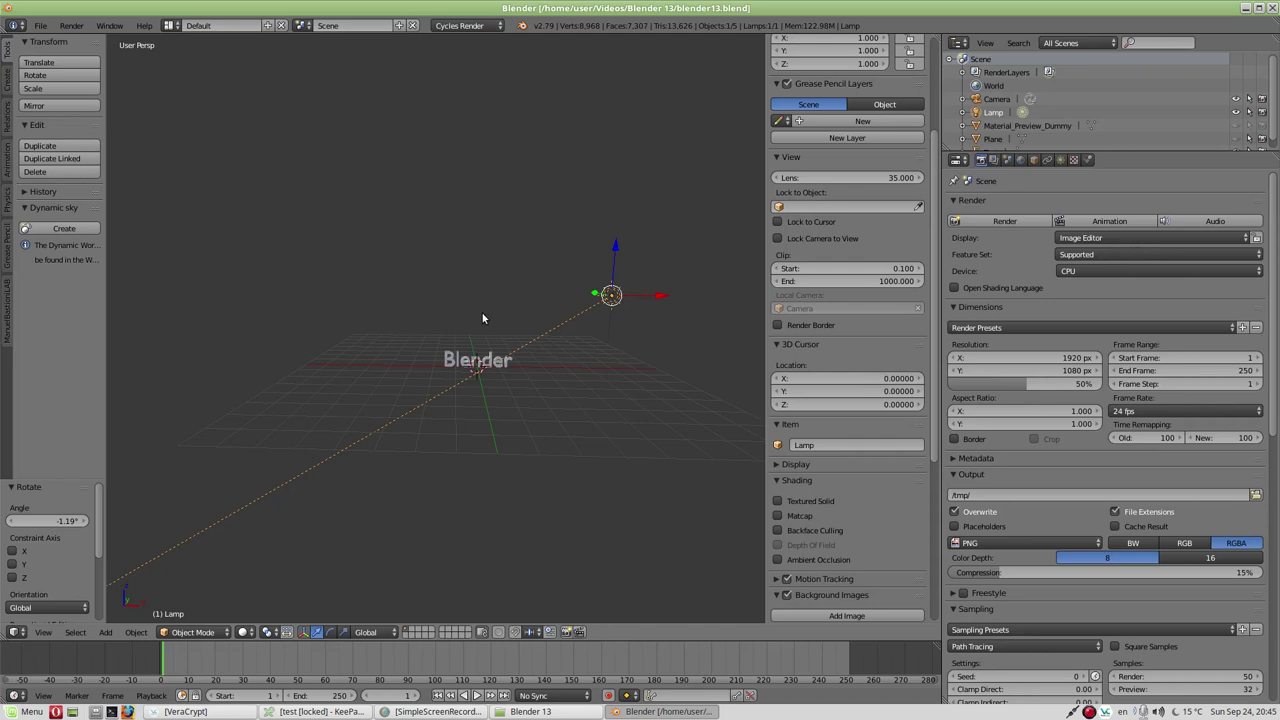
- Render the frame with F12 and zoom around the Render Result to inspect the stone text
key(F12)
scroll(540, 409, up, 2)
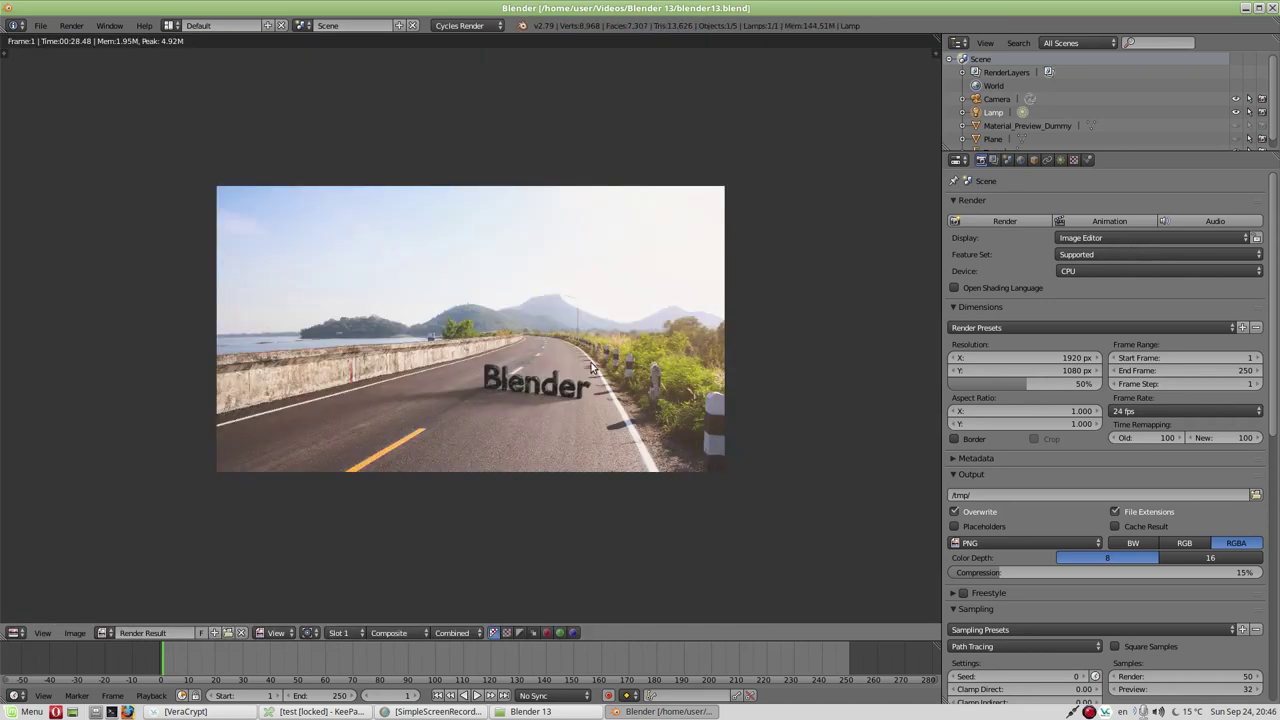
scroll(607, 460, up, 1)
scroll(607, 460, up, 1)
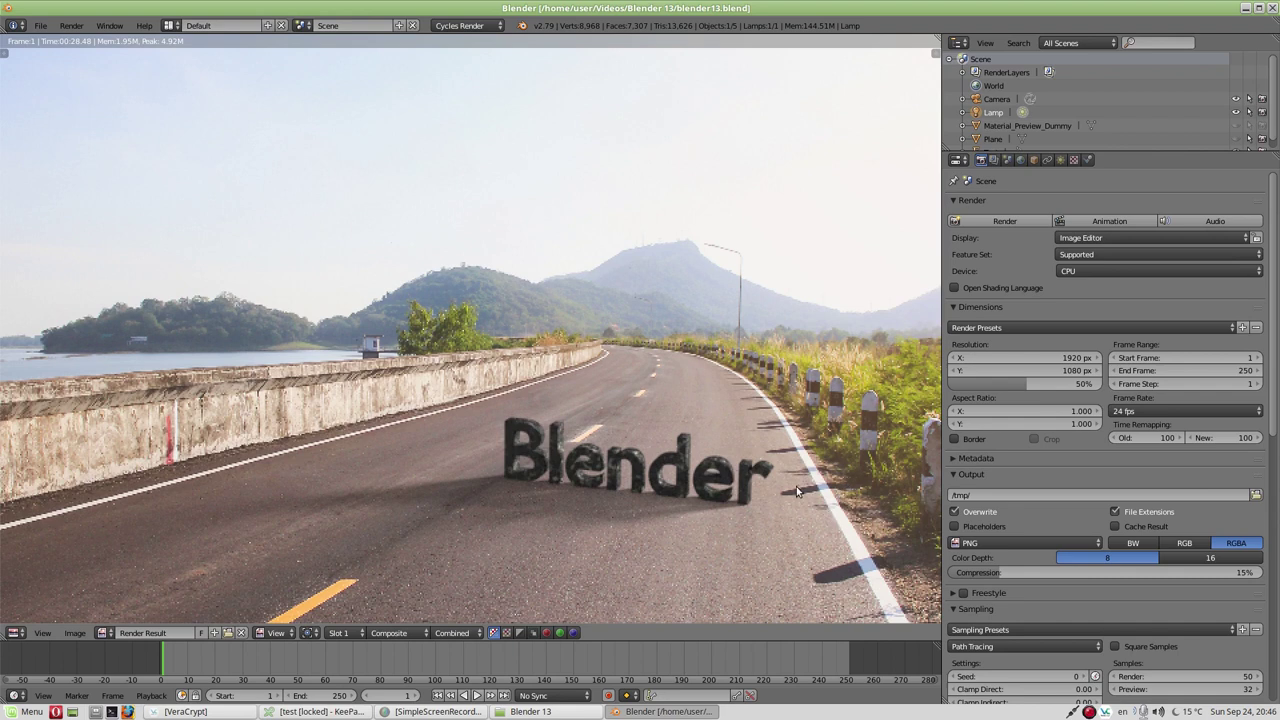
scroll(790, 500, up, 2)
scroll(775, 493, down, 4)
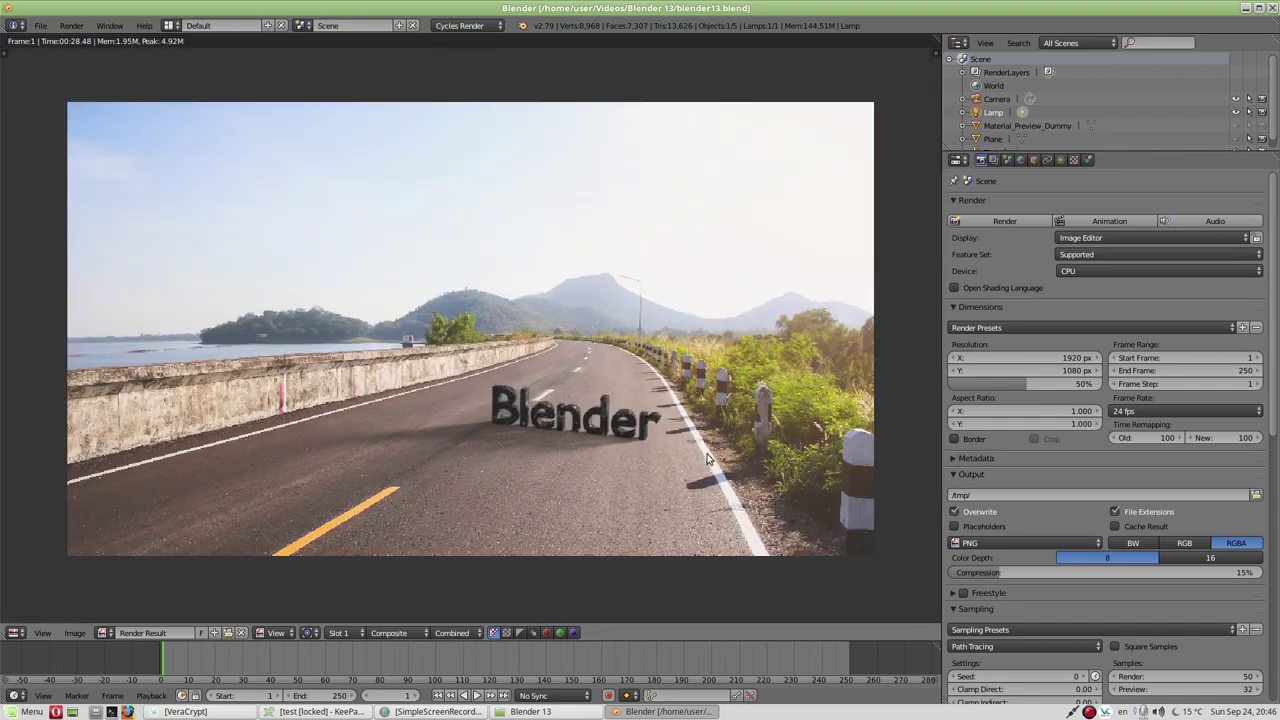
scroll(706, 459, up, 1)
scroll(706, 459, up, 3)
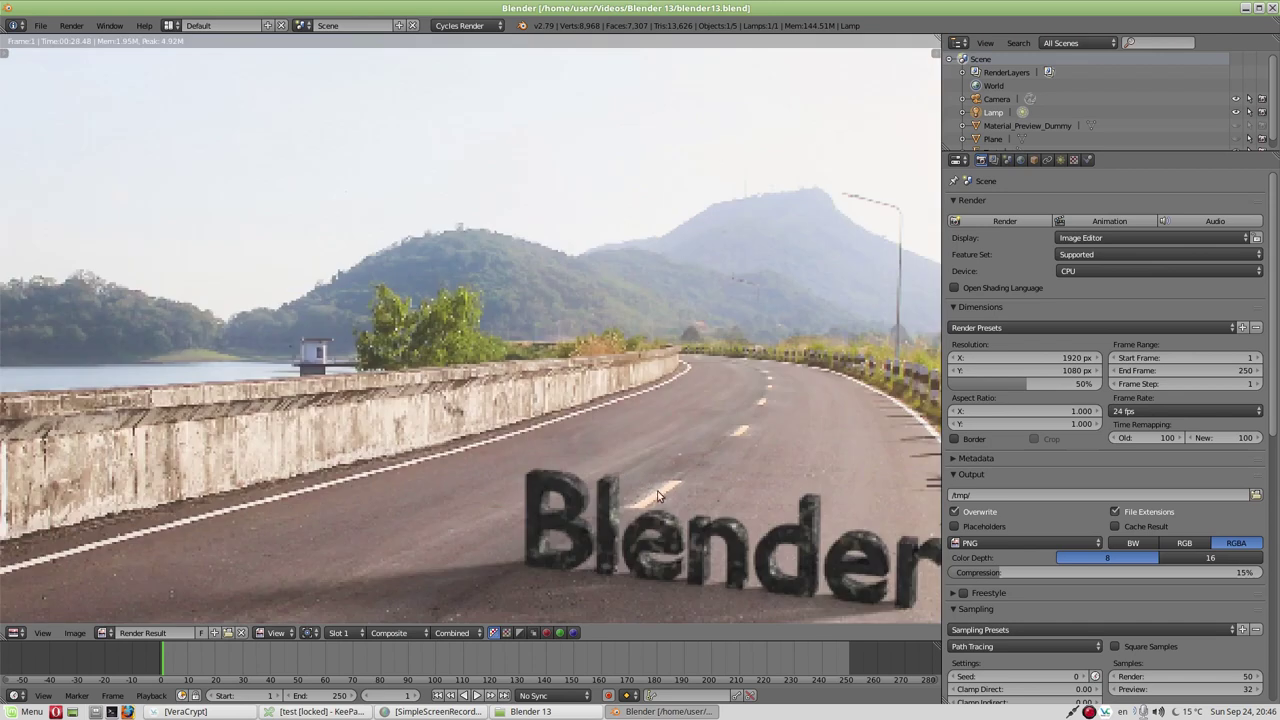
scroll(713, 476, down, 3)
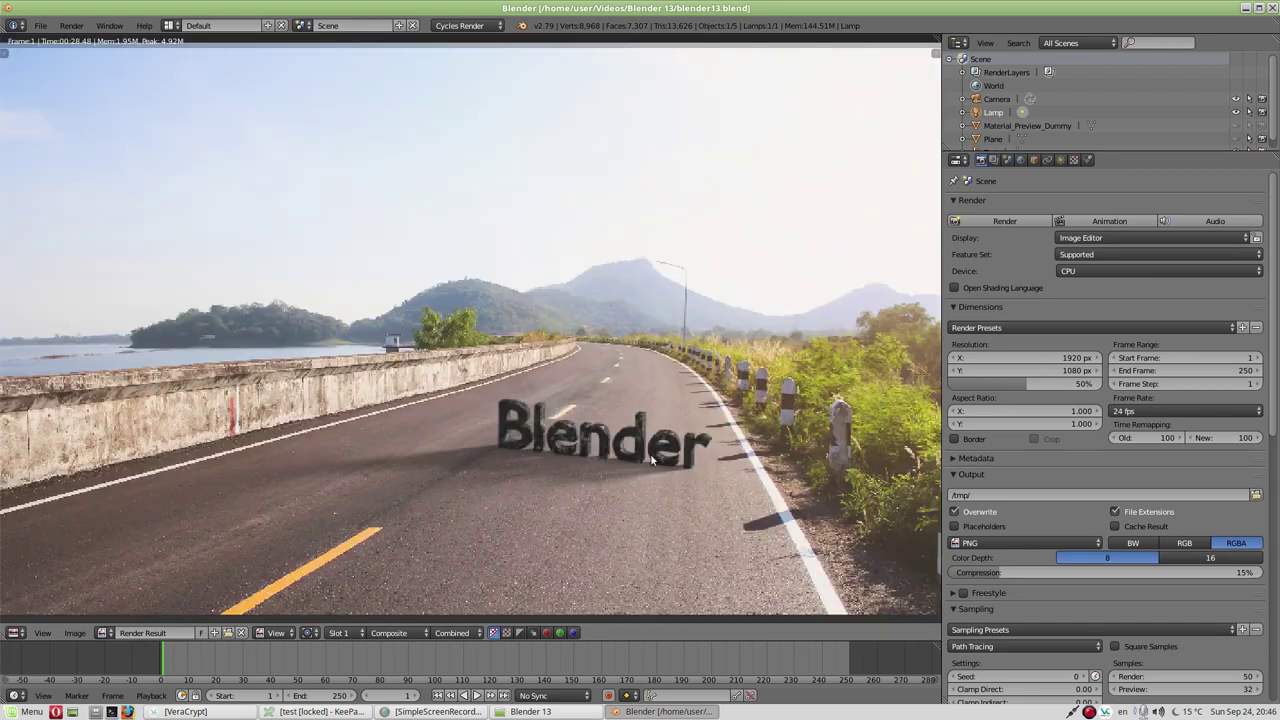
- Leave the render and, in the Node Editor, wire Render Layers Alpha into Alpha Over's Fac, then restore 3D View
key(Escape)
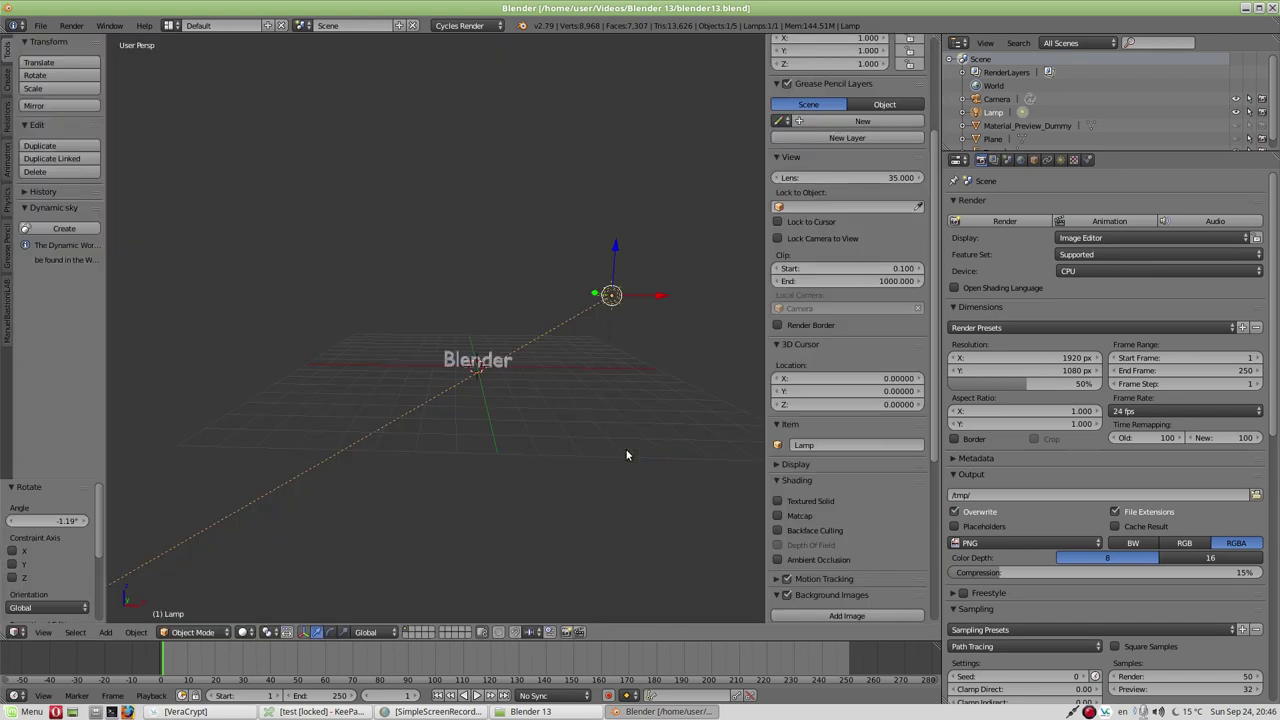
click(18, 632)
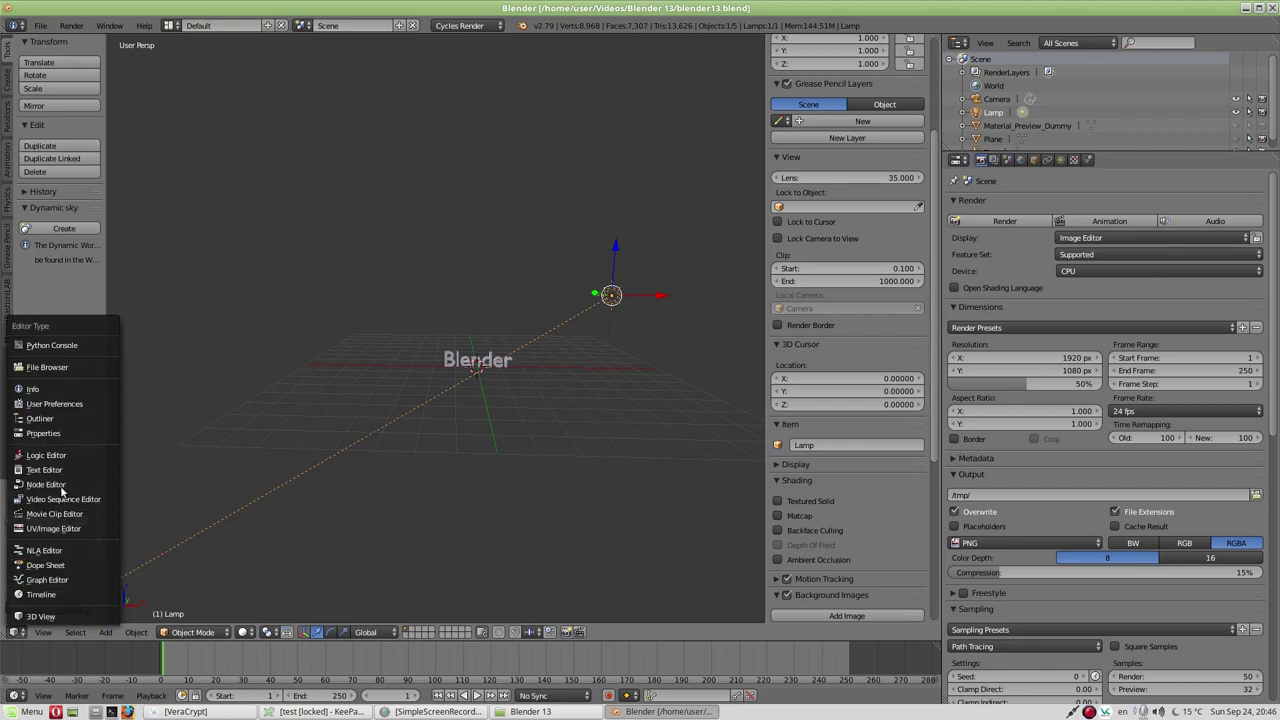
key(Return)
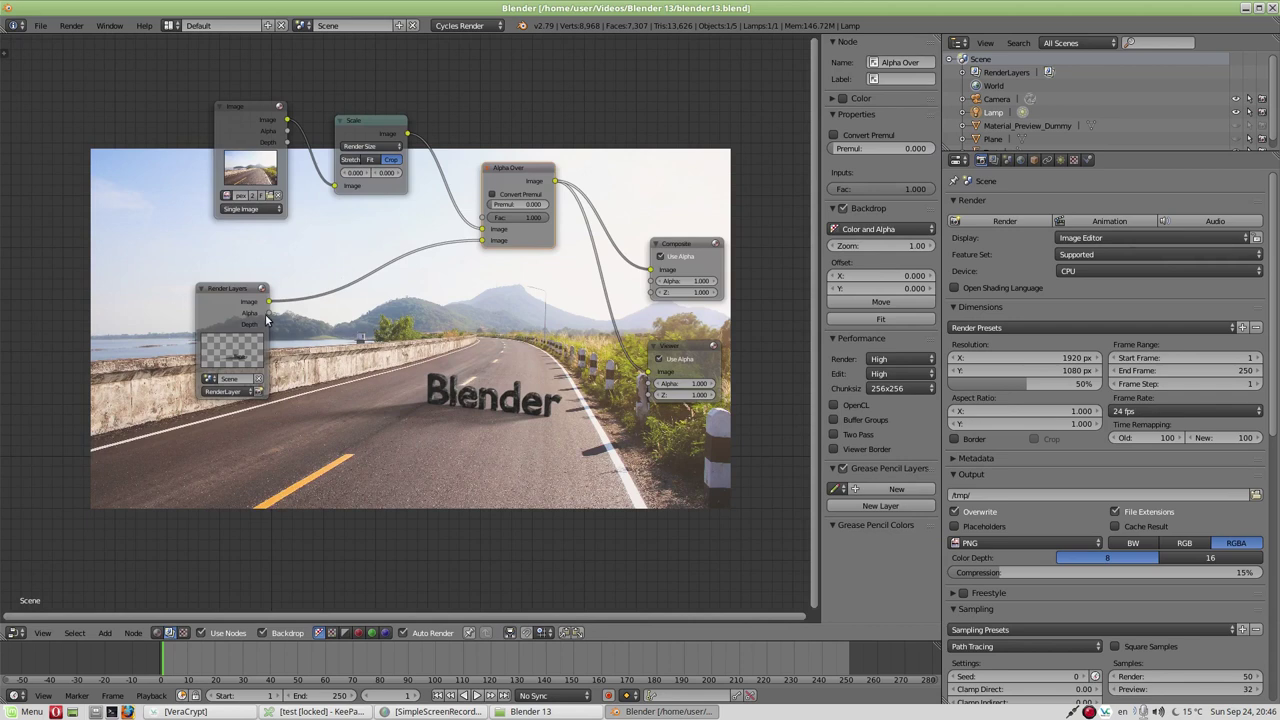
drag(268, 313, 482, 218)
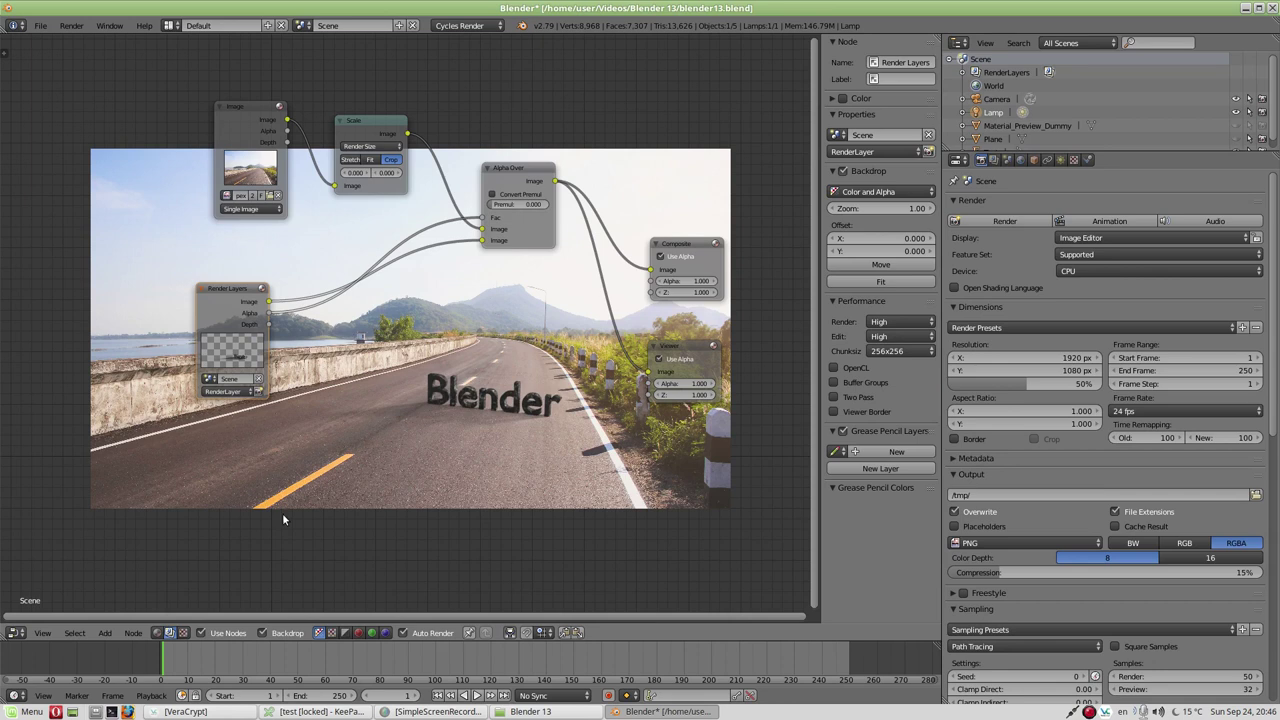
click(16, 632)
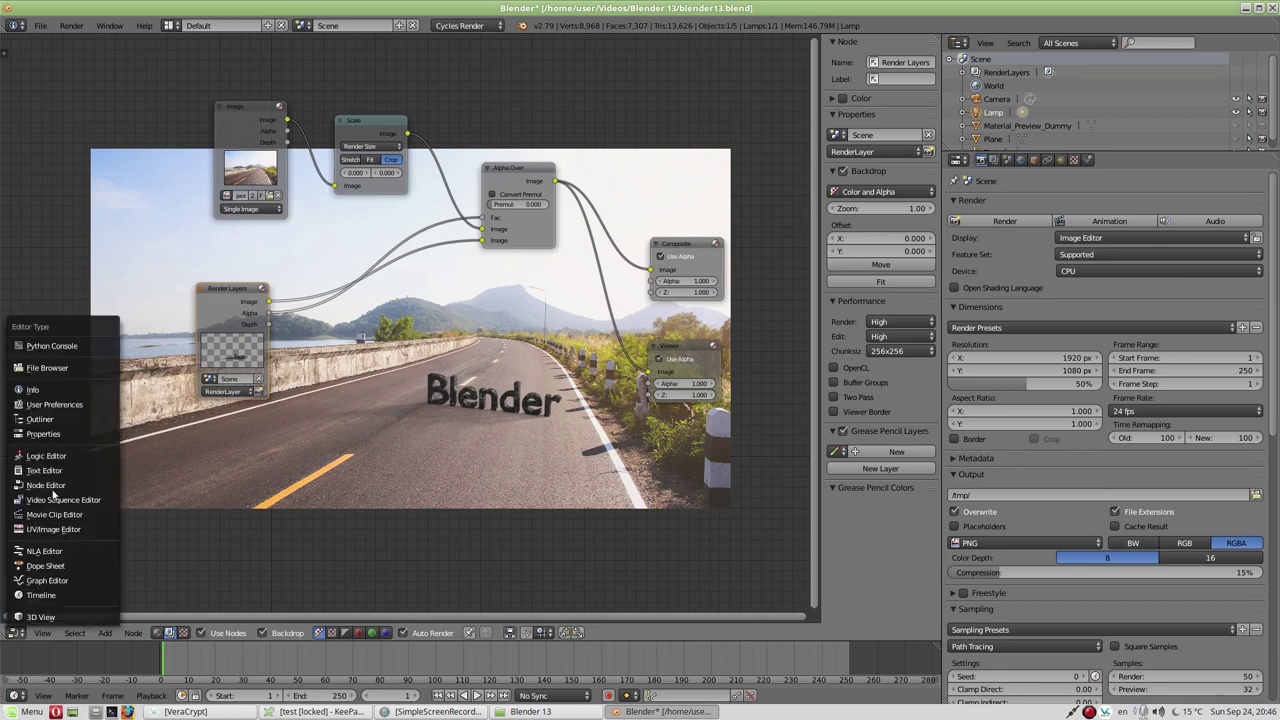
click(50, 617)
- Select the text and apply ST_SmoothStone from Material Library VX, replacing ST_Rock_Proc
middle_drag(523, 396, 455, 424)
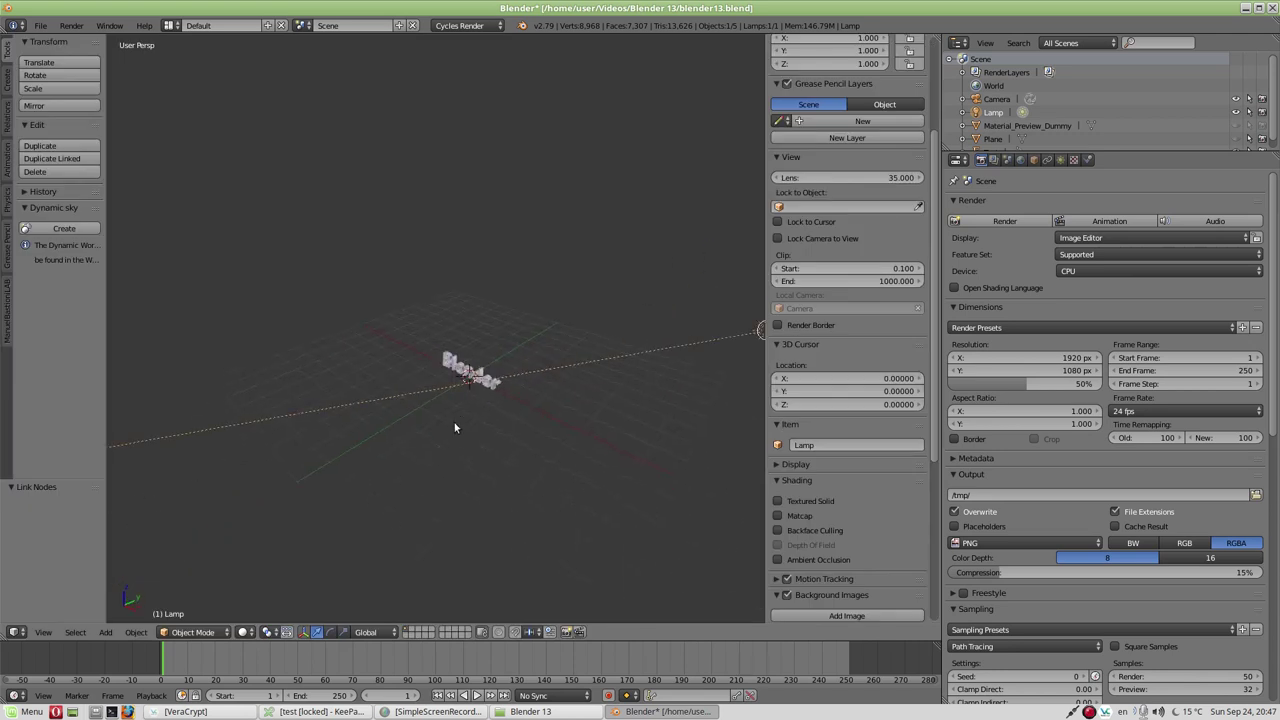
right_click(452, 370)
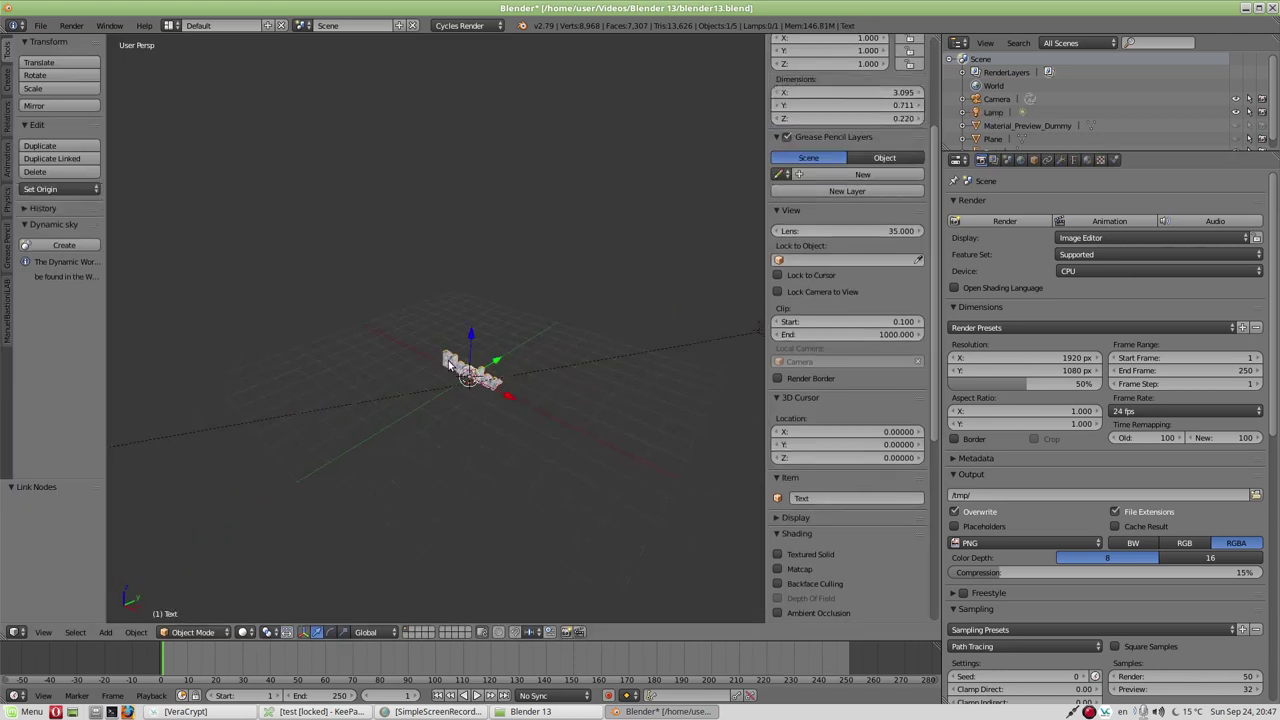
click(1087, 160)
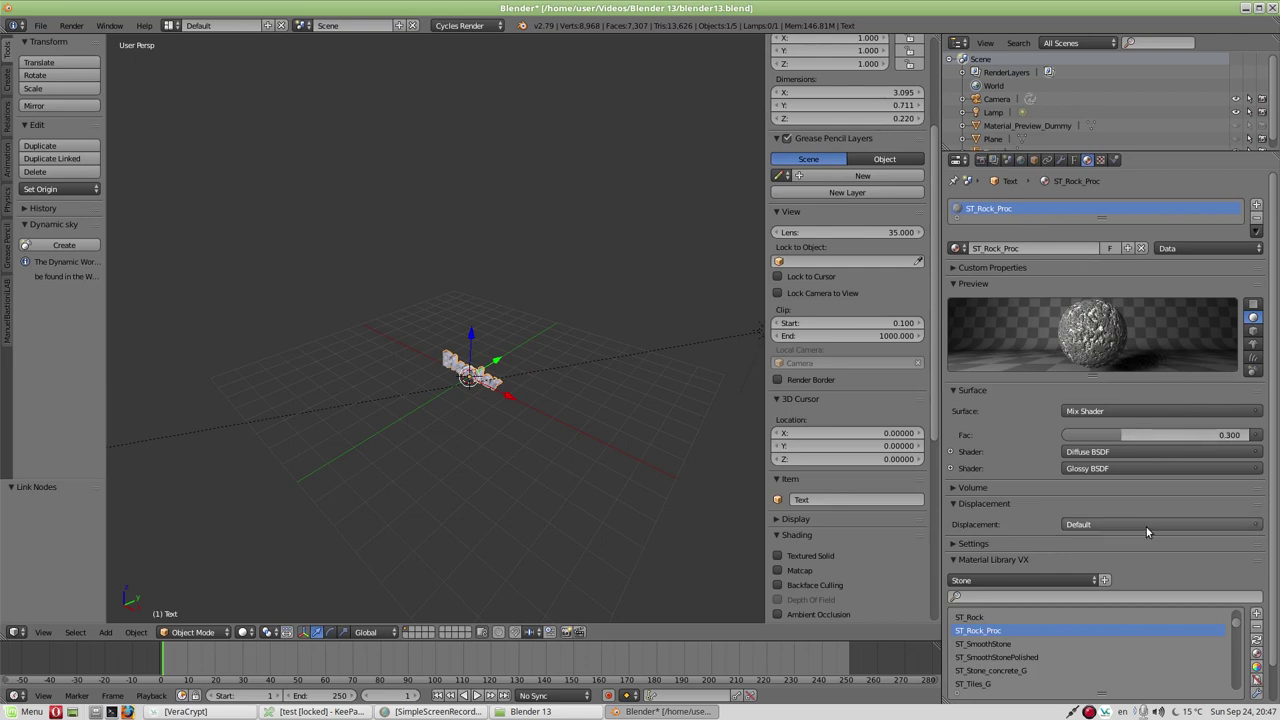
scroll(1120, 587, down, 1)
click(1193, 607)
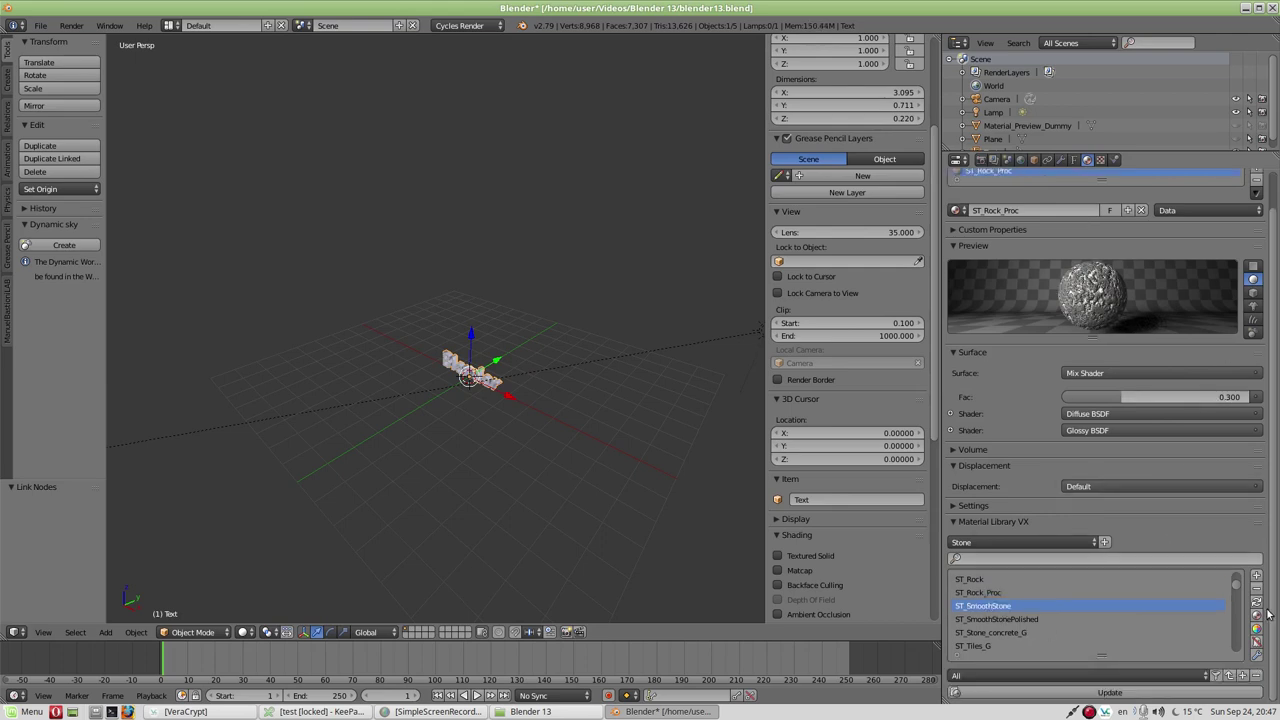
click(1258, 614)
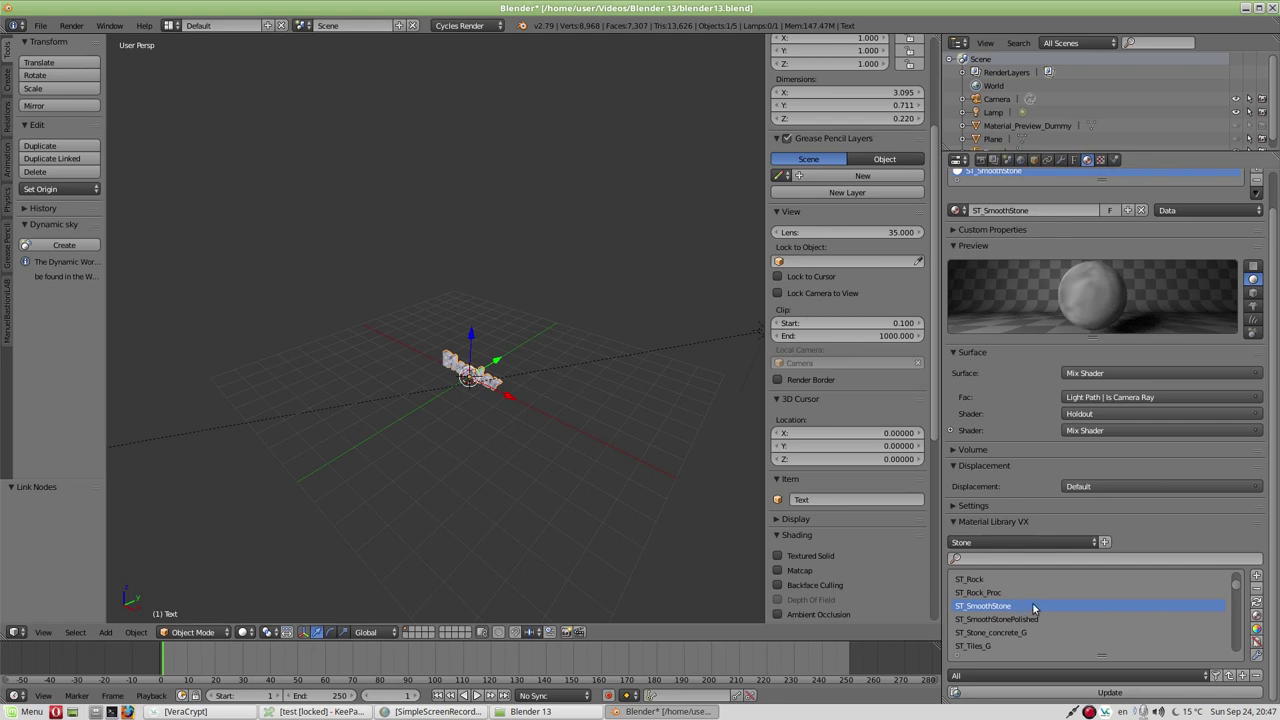
scroll(1056, 606, up, 2)
scroll(1056, 606, up, 2)
scroll(1056, 606, down, 3)
scroll(1056, 606, down, 2)
scroll(1056, 606, up, 1)
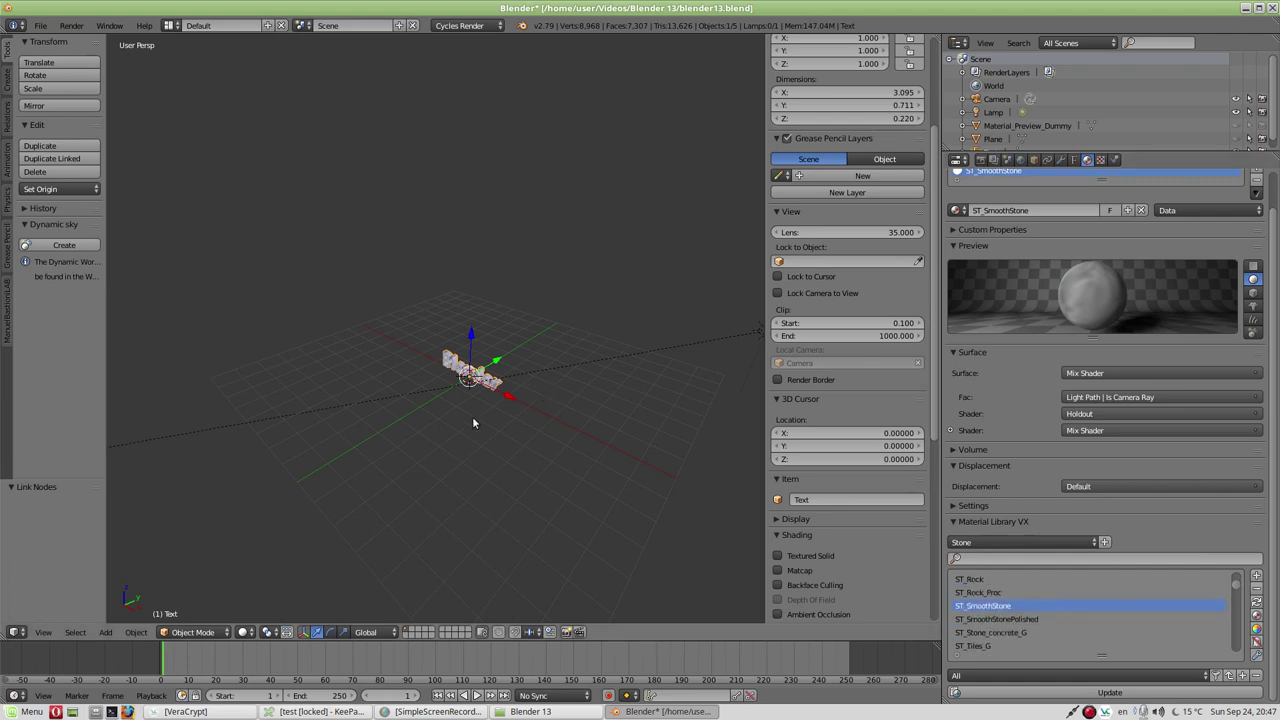
- Render the smooth-stone text with F12, zoom around the result, then Esc back to the 3D viewport
key(F12)
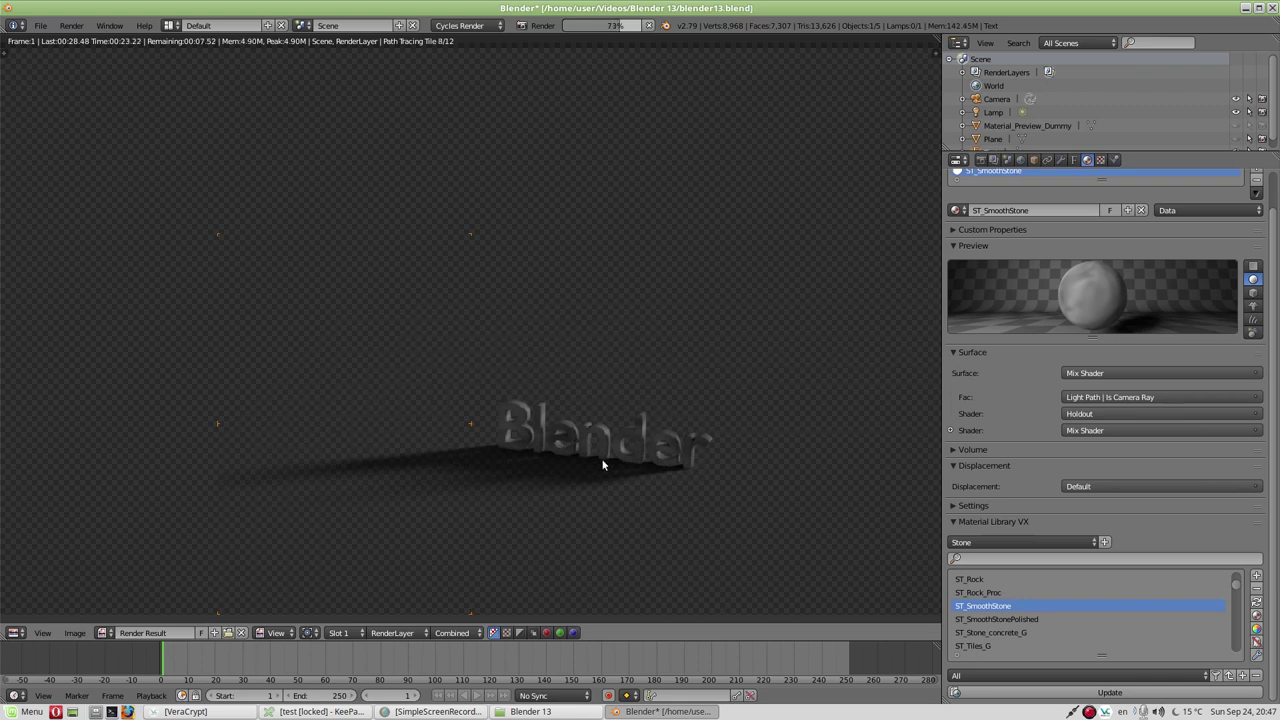
scroll(602, 465, up, 3)
scroll(601, 482, down, 3)
scroll(600, 481, down, 3)
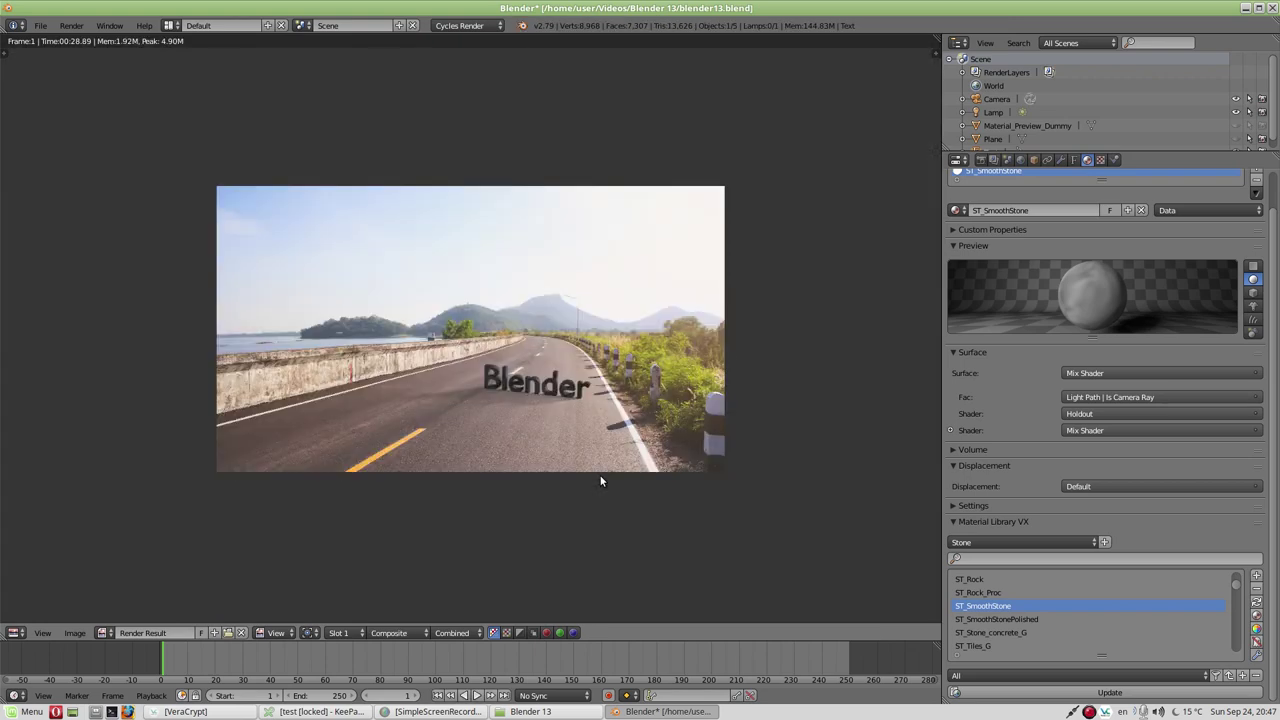
scroll(619, 400, up, 3)
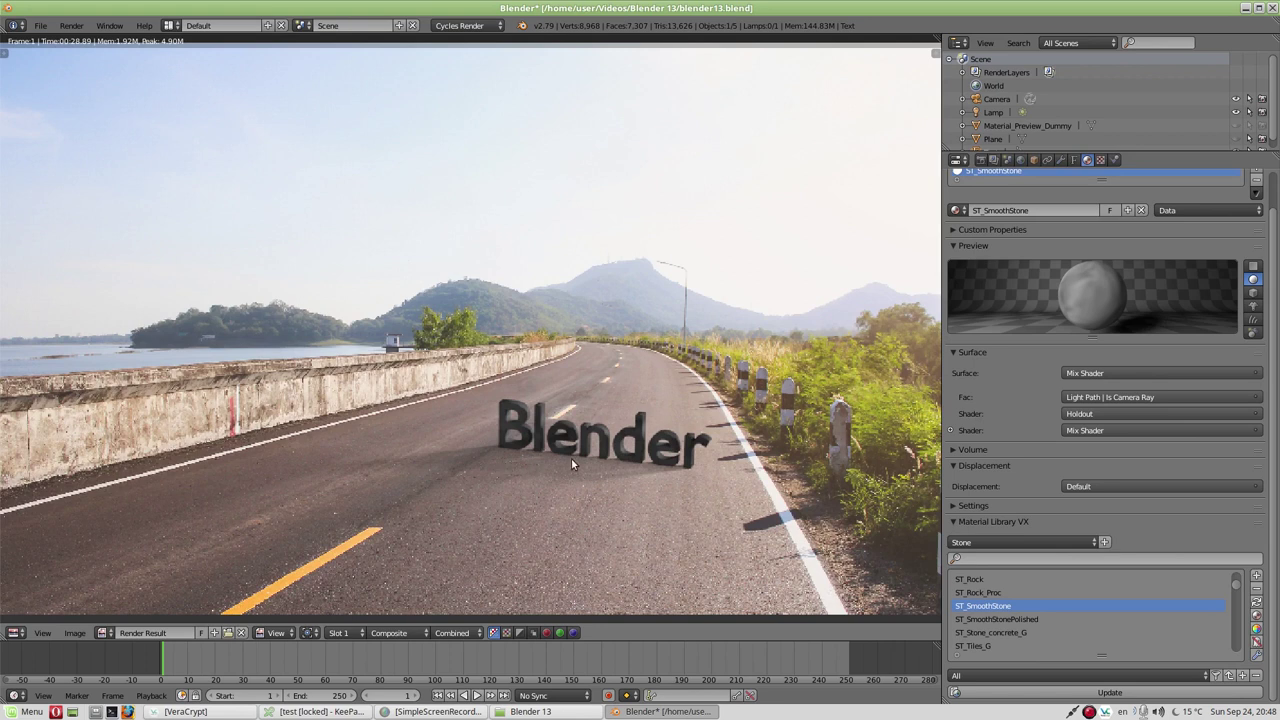
scroll(571, 458, down, 2)
scroll(571, 458, up, 1)
scroll(571, 458, up, 1)
scroll(571, 458, up, 1)
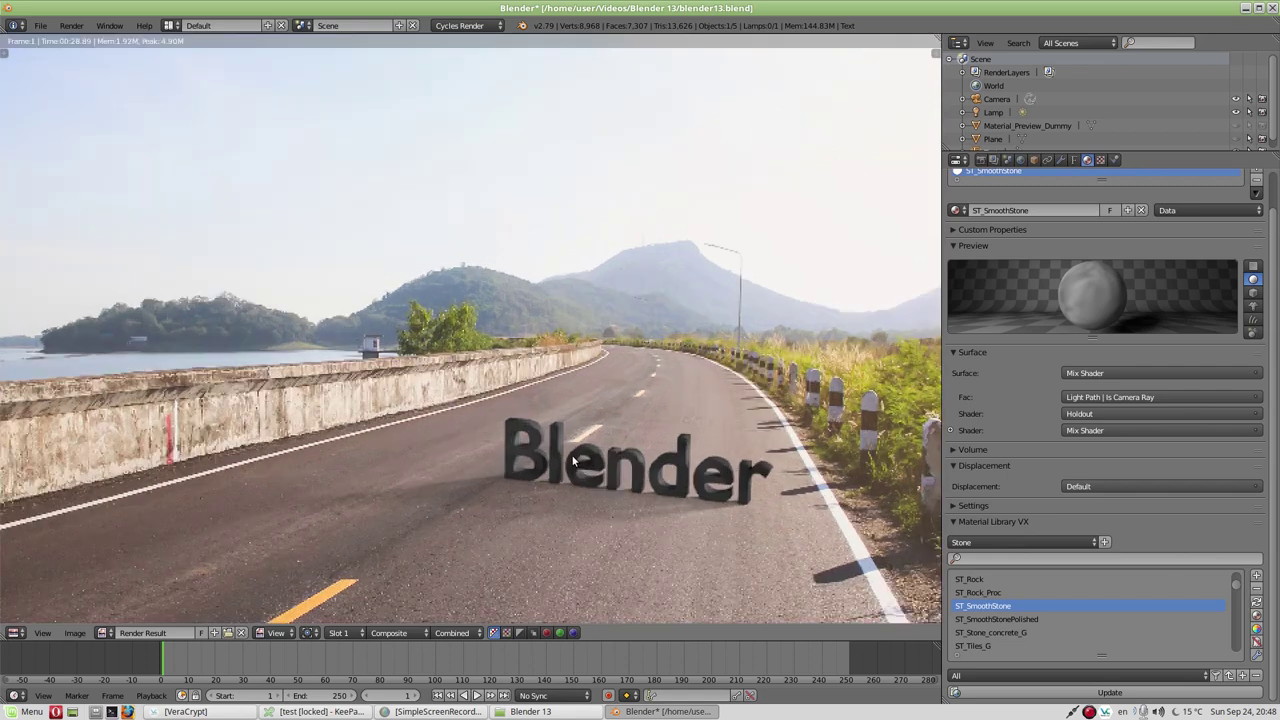
scroll(572, 460, up, 2)
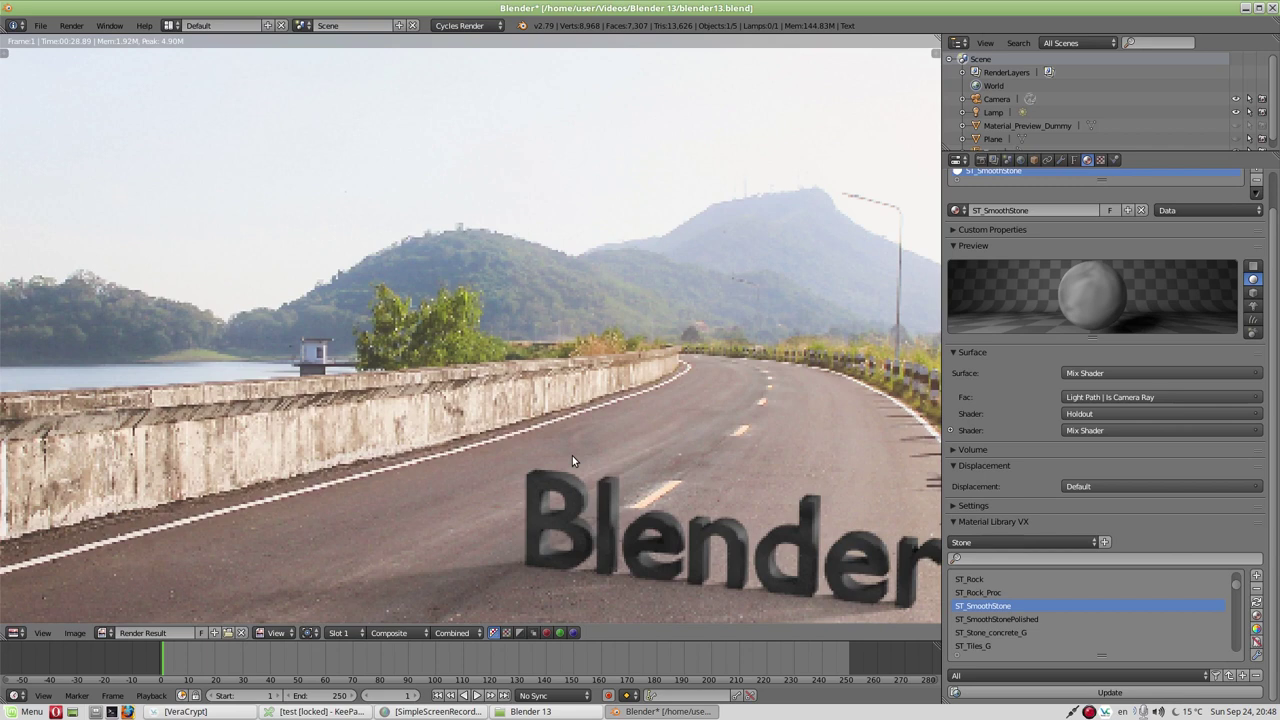
scroll(572, 460, down, 1)
scroll(572, 460, down, 2)
key(Escape)
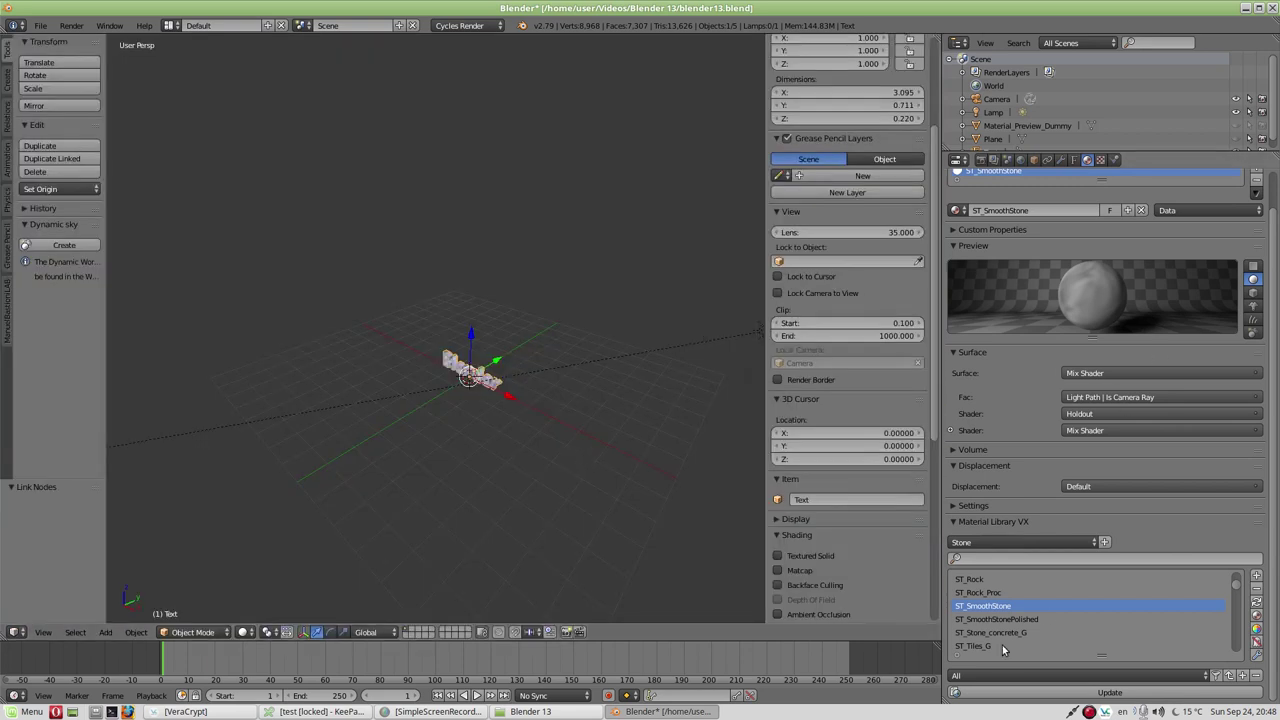
- Try ST_SmoothStonePolished, ST_Dry_Wal_G and ST_Rock on the text from the stone library
click(1038, 620)
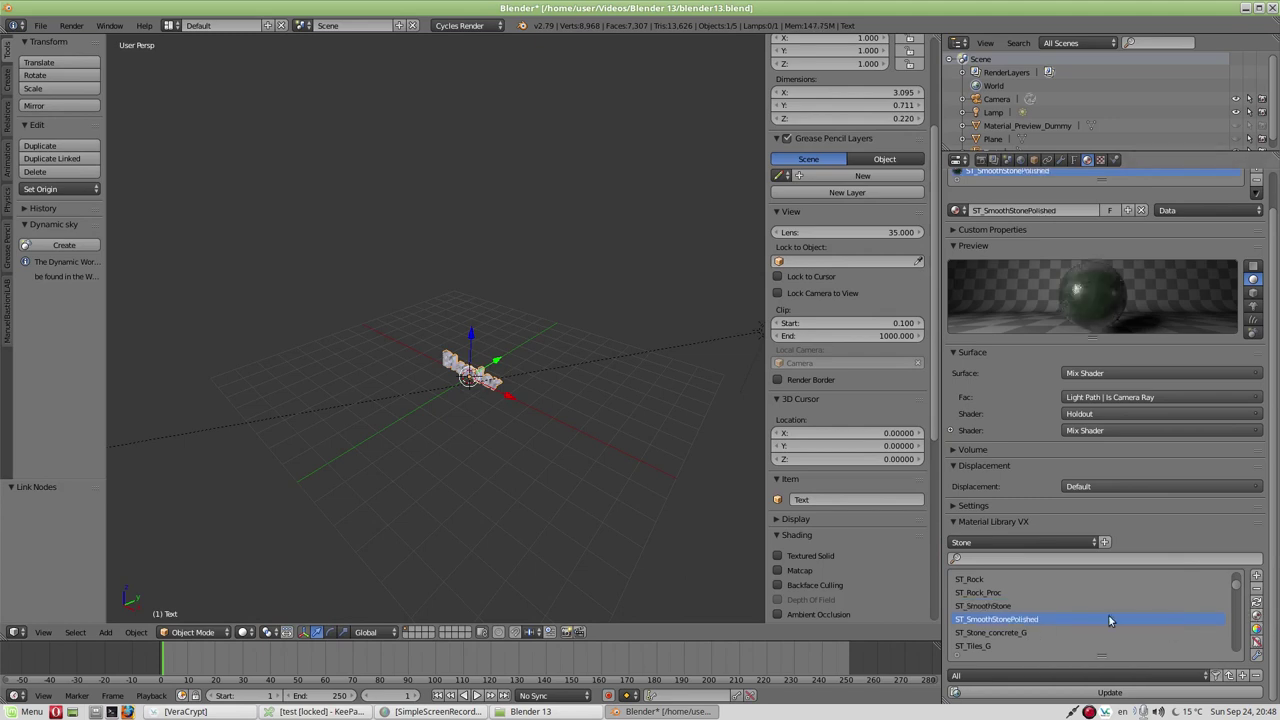
scroll(1107, 612, down, 4)
scroll(1011, 612, up, 8)
click(1096, 514)
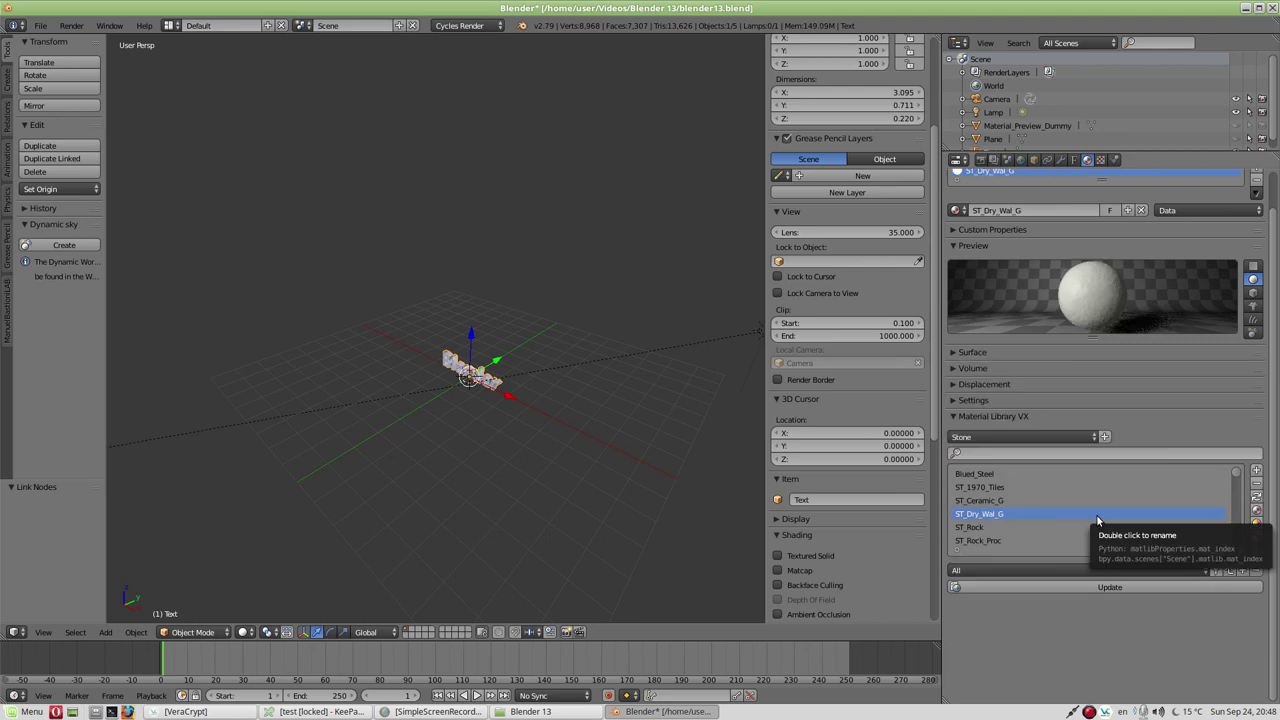
key(Down)
click(1257, 513)
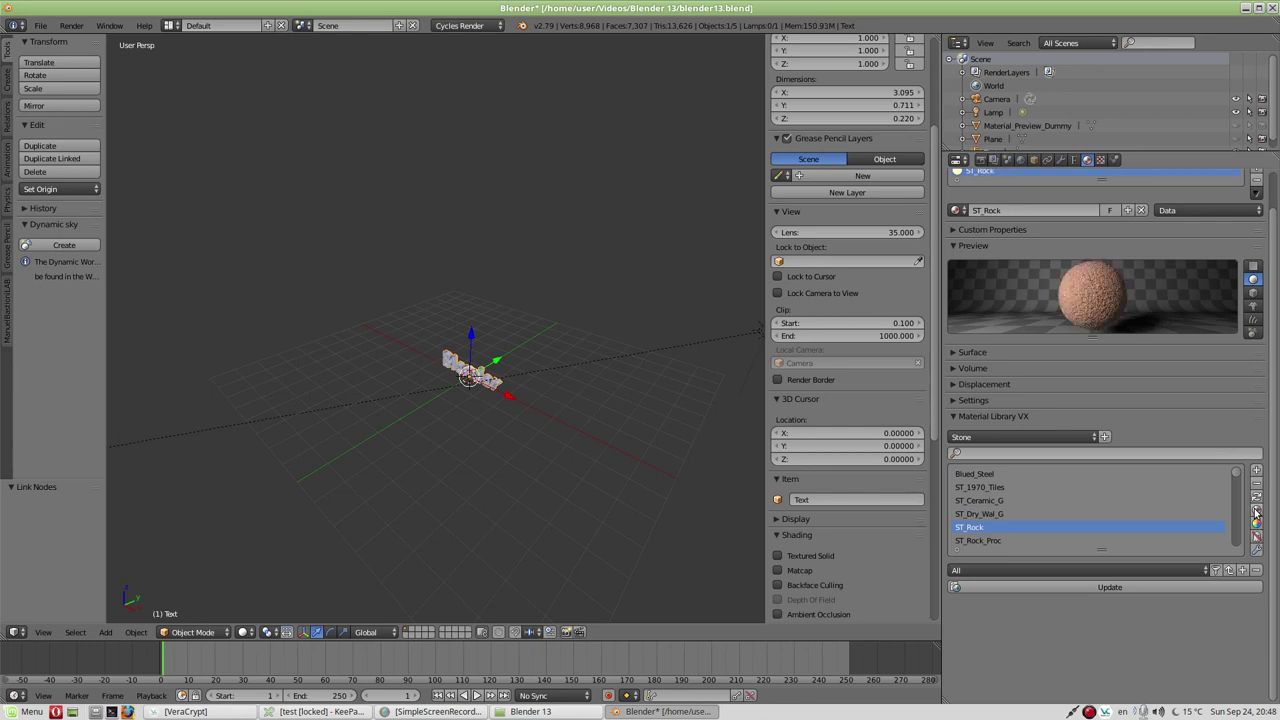
- Compare ST_Rock_Proc and ST_SmoothStonePolished, then settle on applying ST_Dry_Wal_G
click(1071, 540)
click(1257, 512)
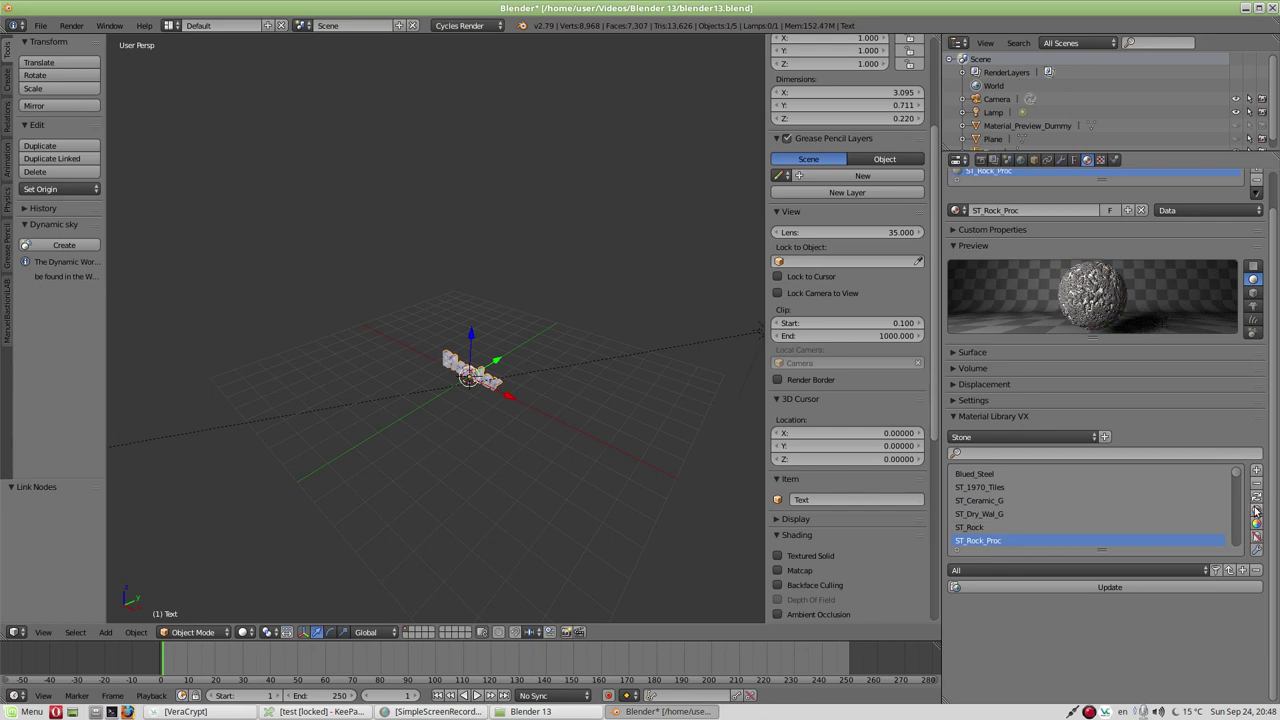
scroll(1051, 517, down, 2)
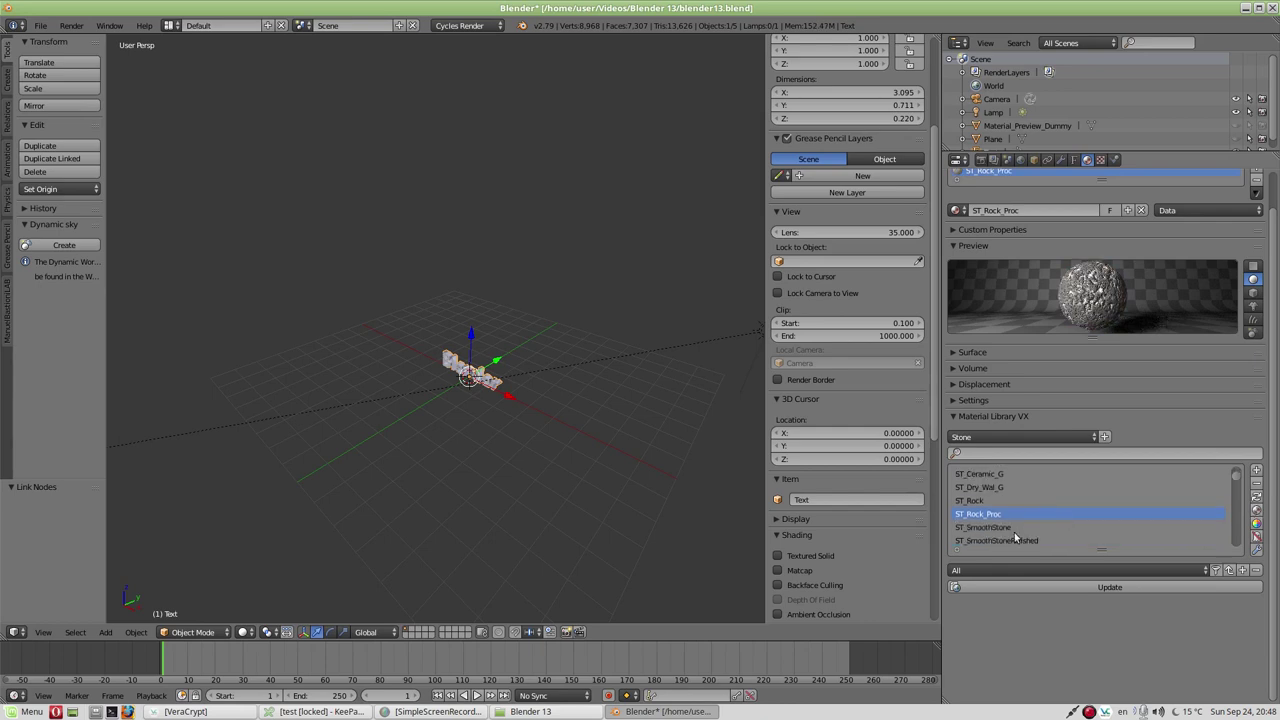
click(1037, 540)
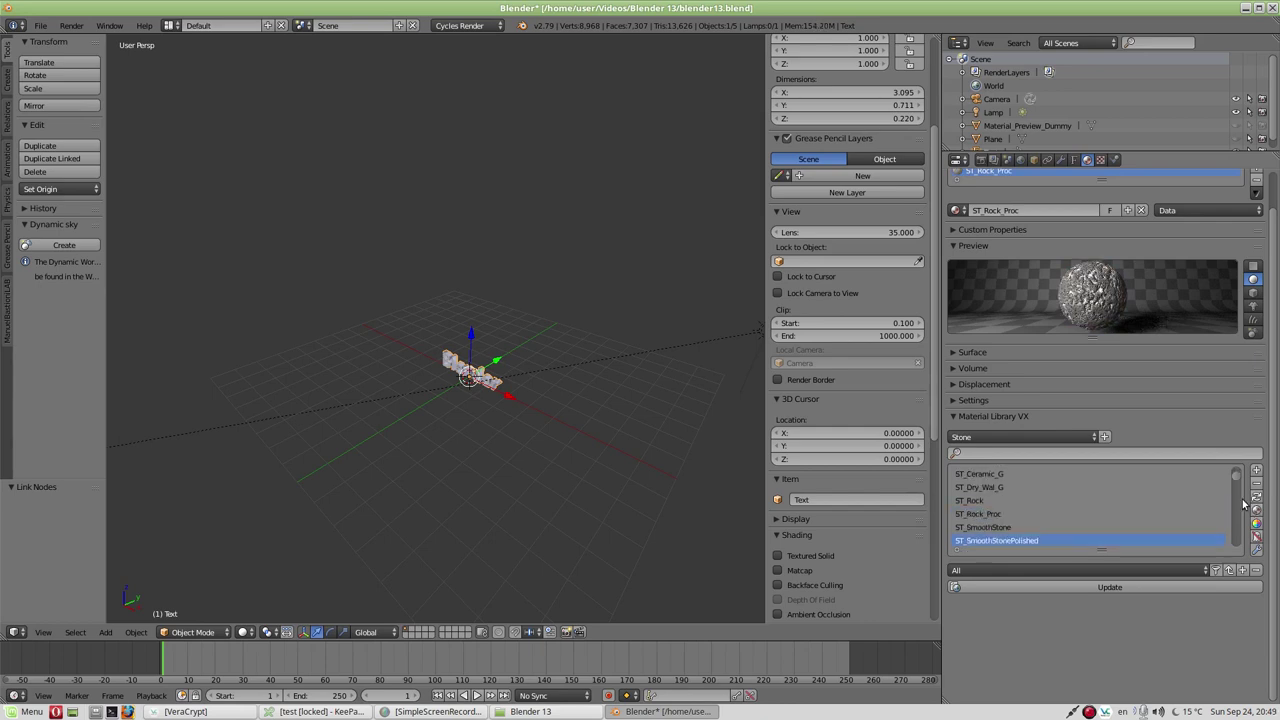
click(1258, 510)
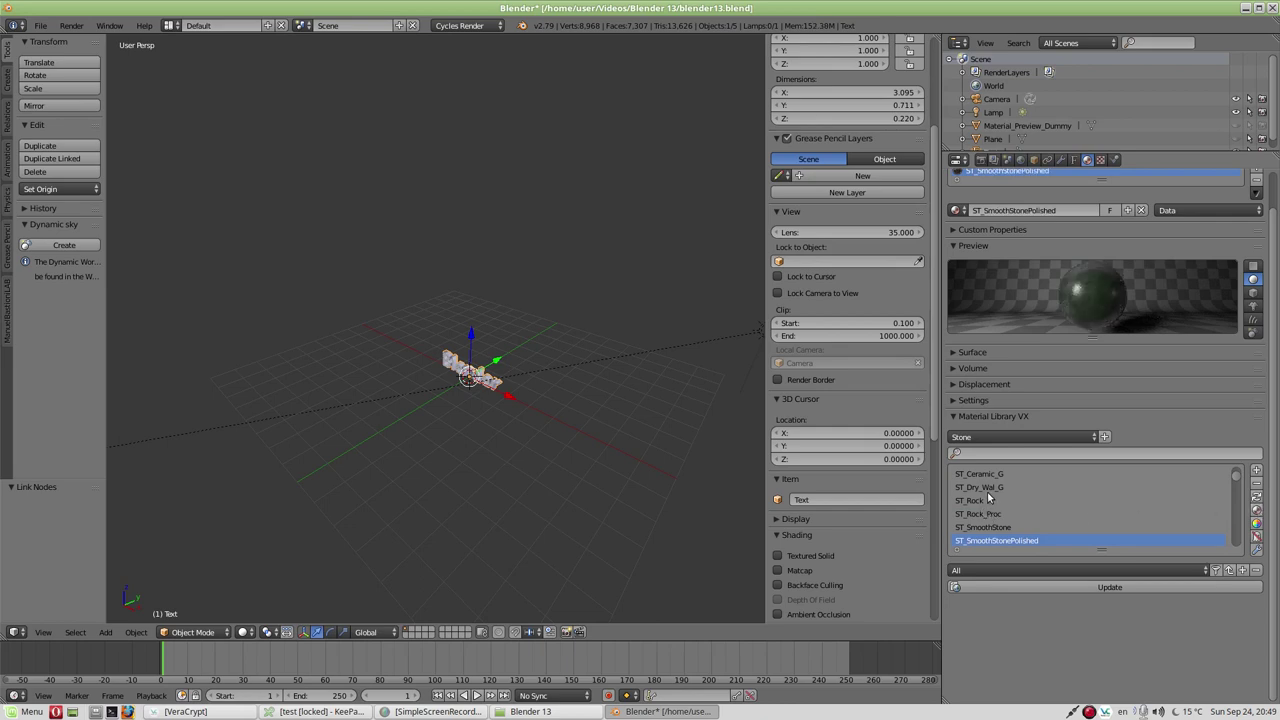
click(990, 488)
click(1258, 510)
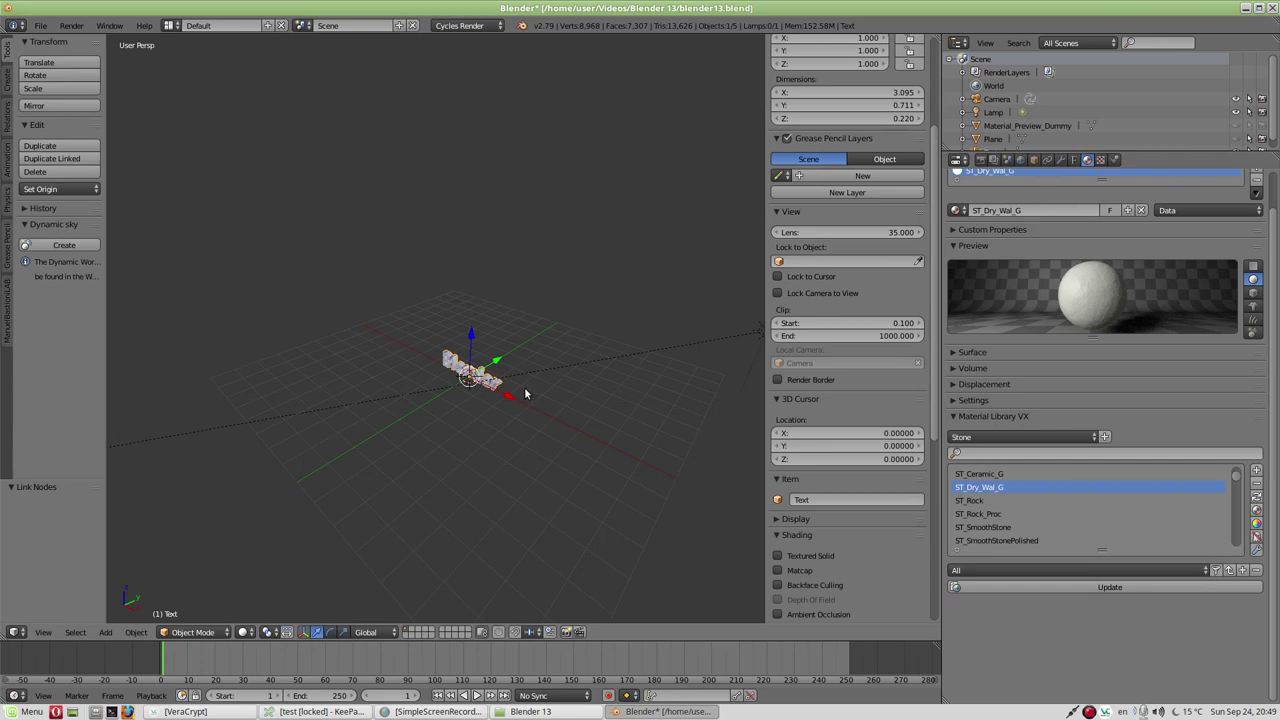
- In the Node Editor, pull the link off Alpha Over's Fac so it reads 1.000, then return to 3D View
click(16, 632)
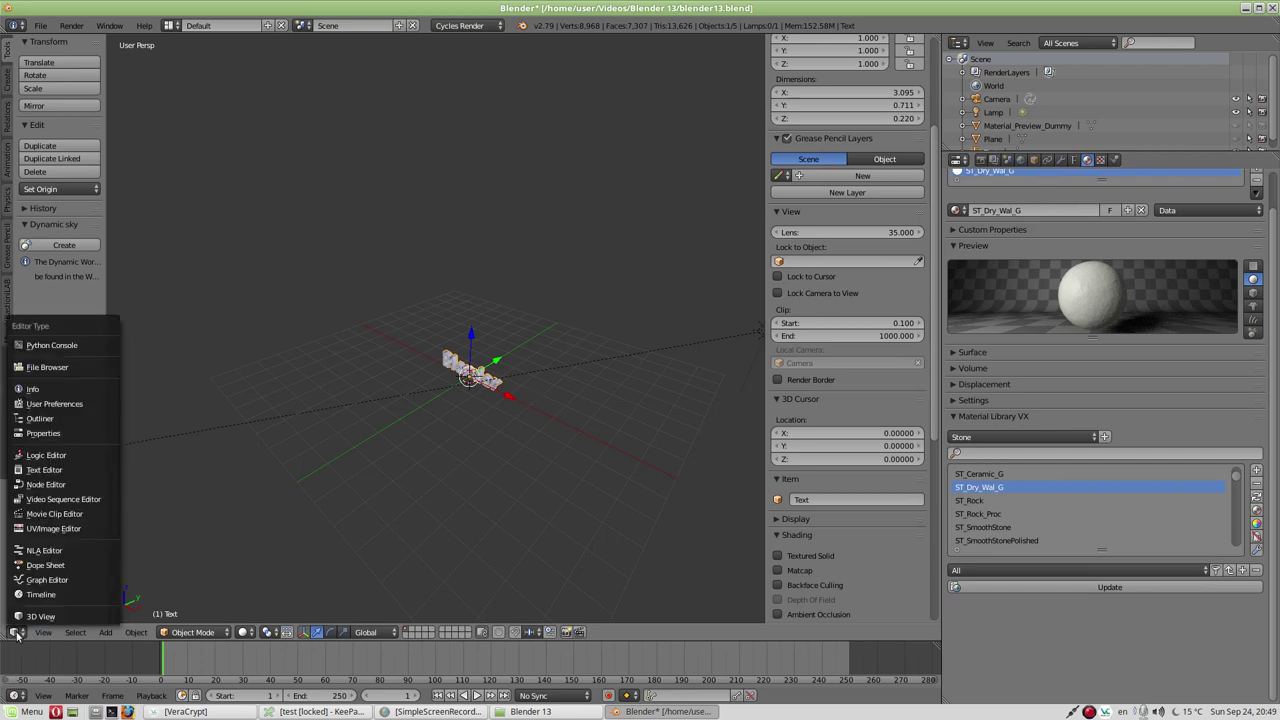
click(60, 486)
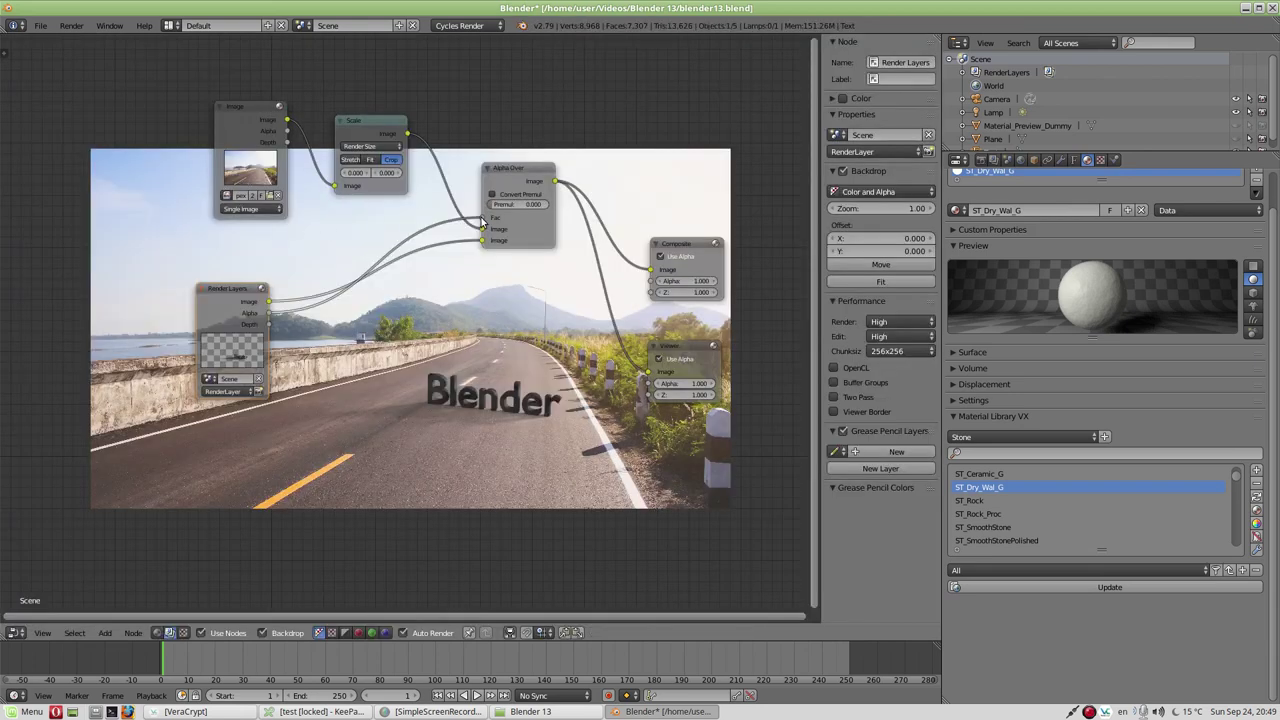
drag(483, 222, 422, 229)
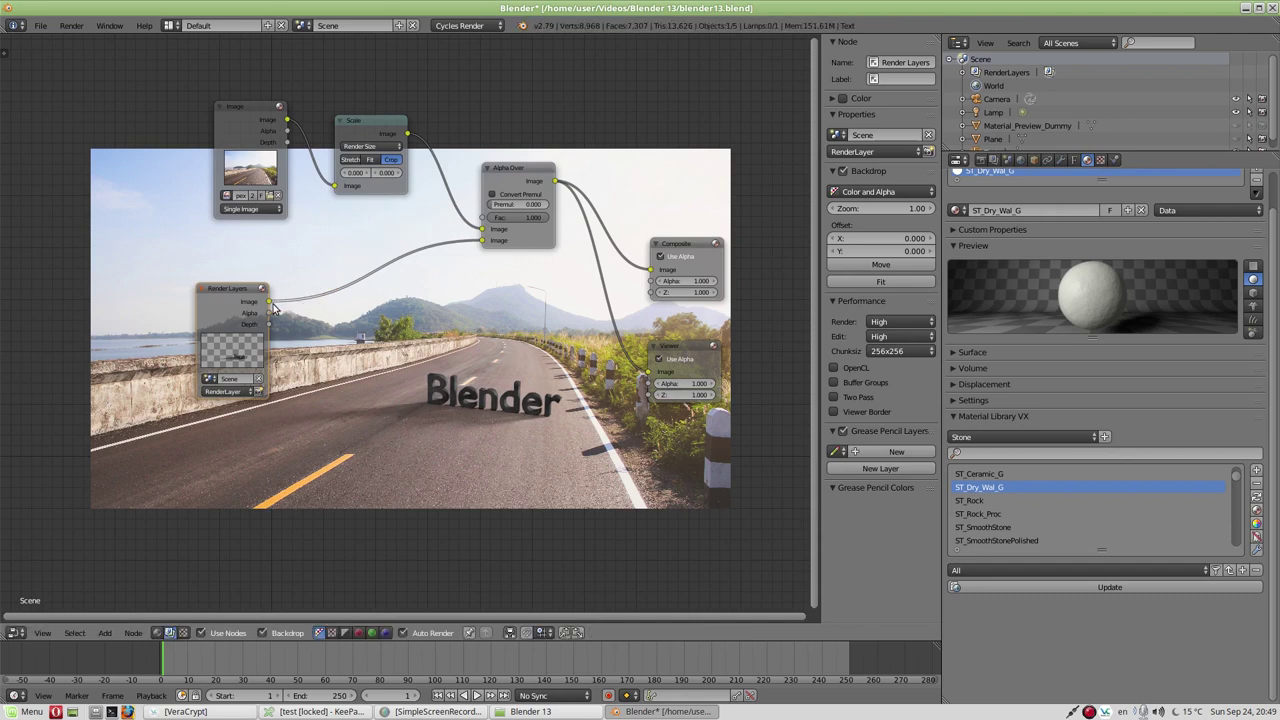
click(16, 632)
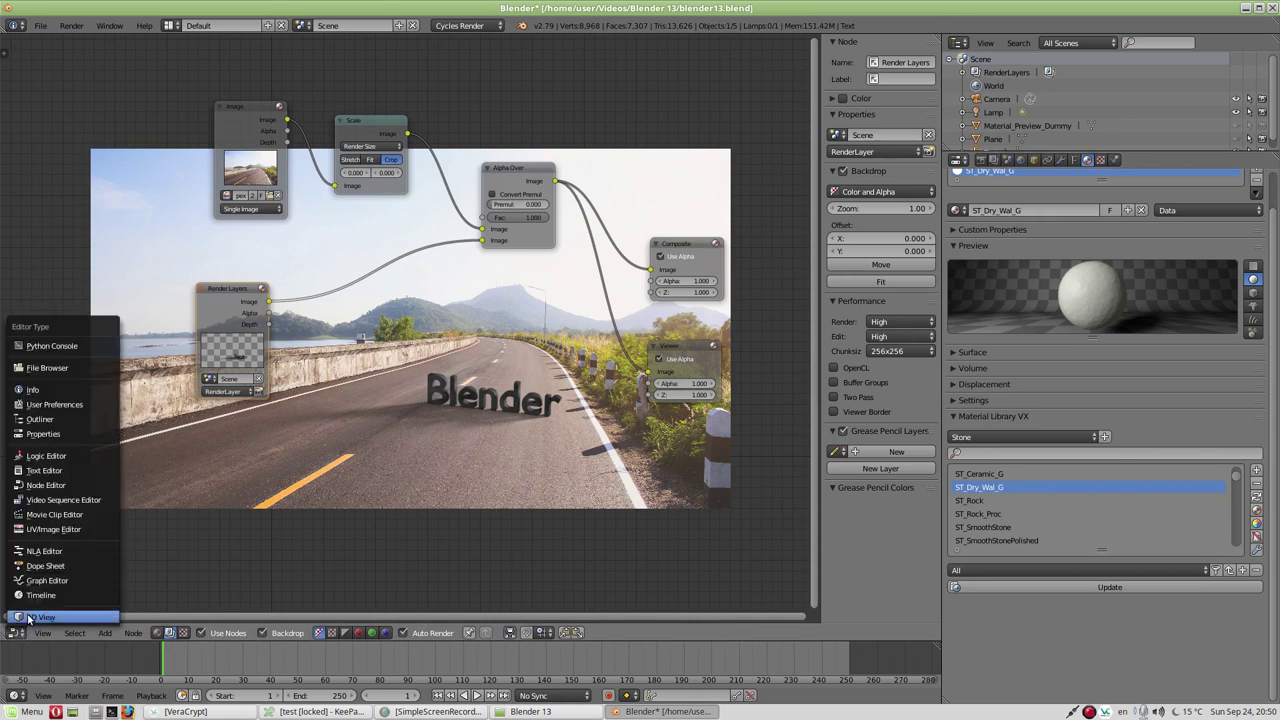
click(30, 616)
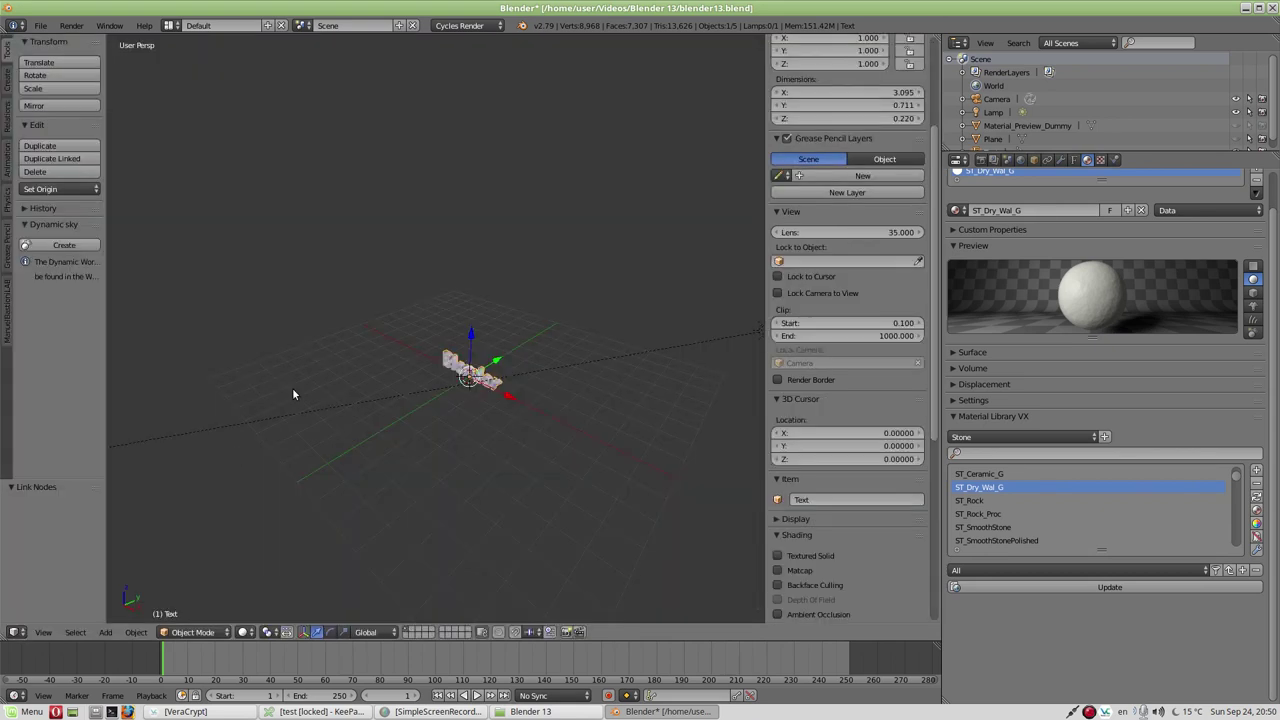
- Render the ST_Dry_Wal_G text on the road photo with F12, zoom the result, and Esc back
key(F12)
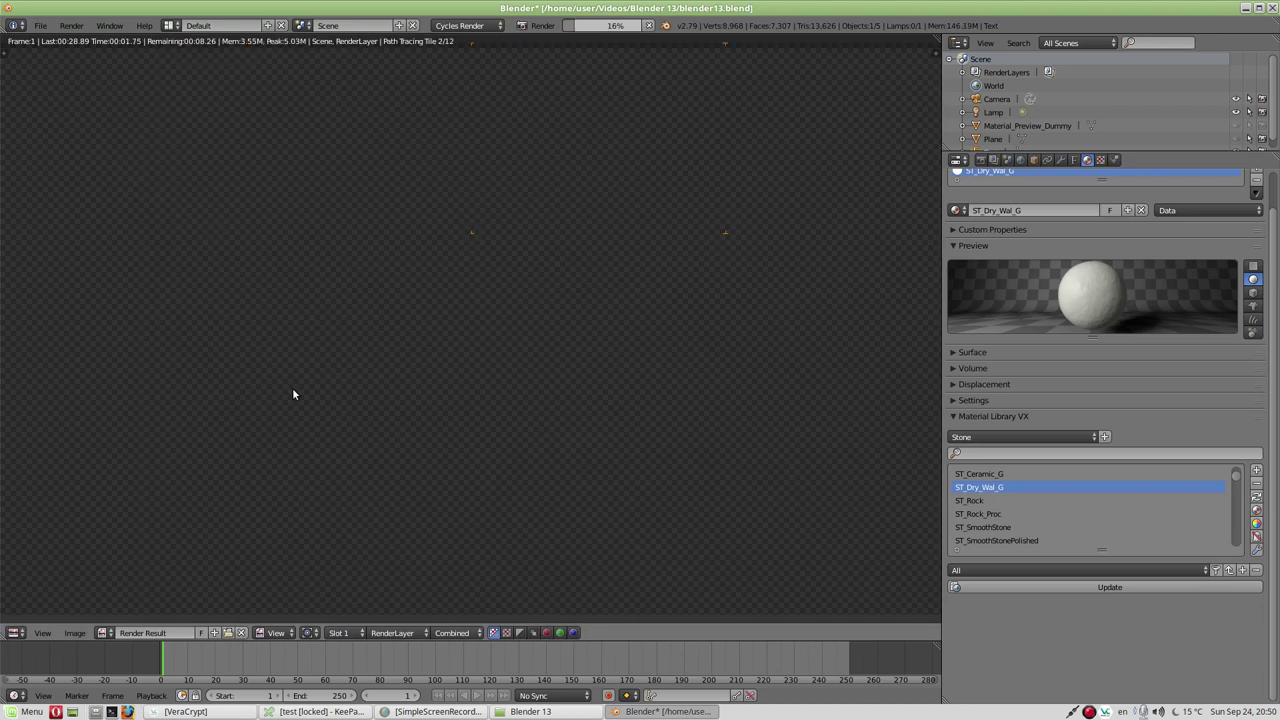
scroll(543, 476, down, 2)
scroll(555, 445, up, 1)
scroll(561, 434, up, 1)
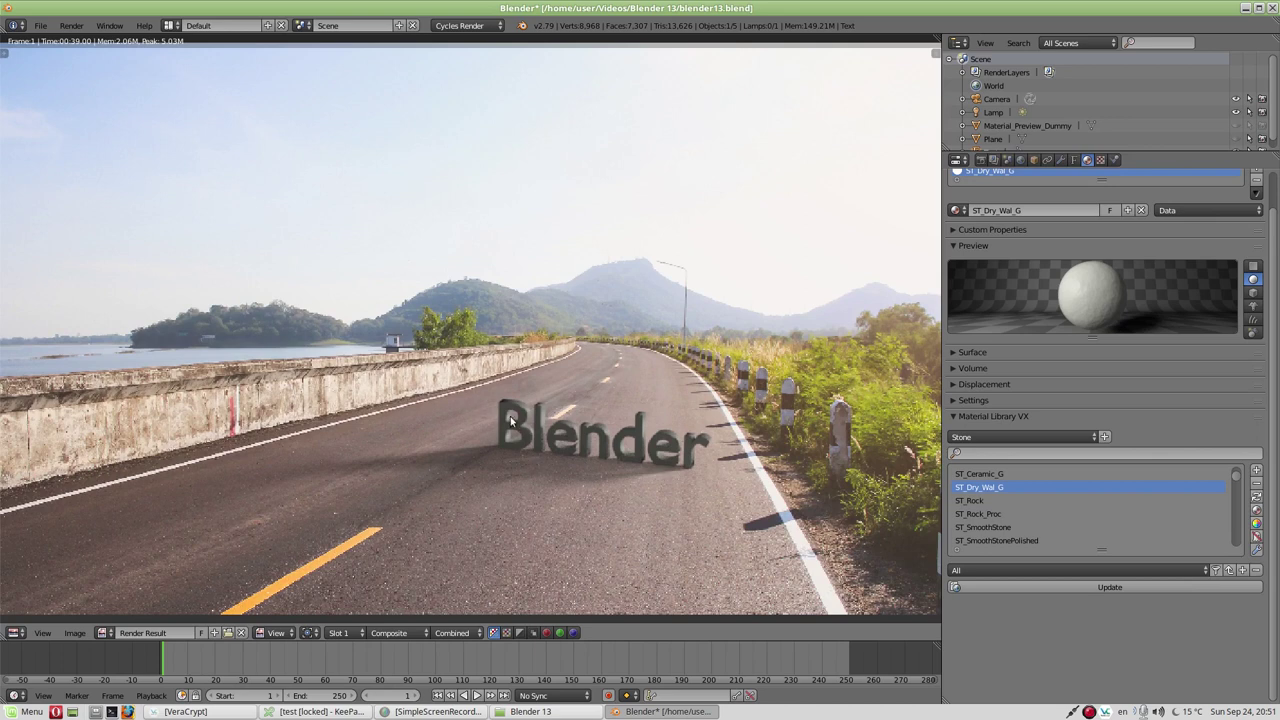
scroll(522, 429, up, 3)
scroll(524, 434, down, 1)
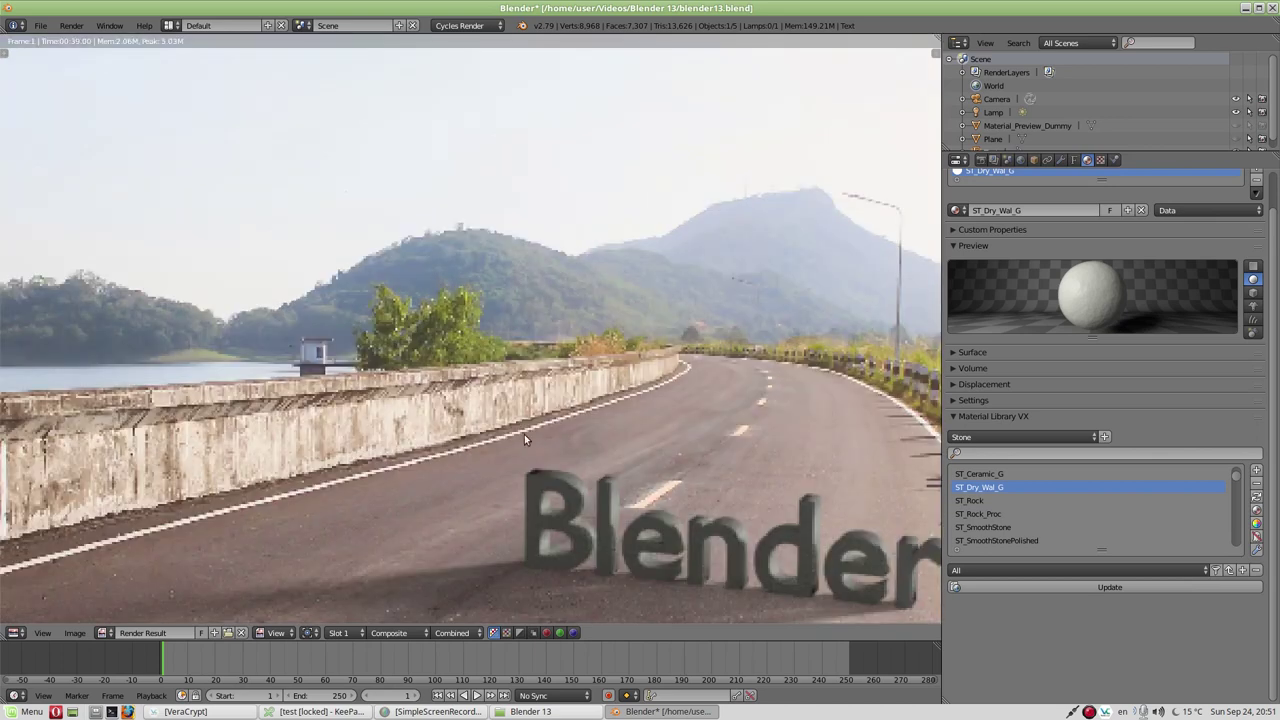
scroll(534, 463, down, 3)
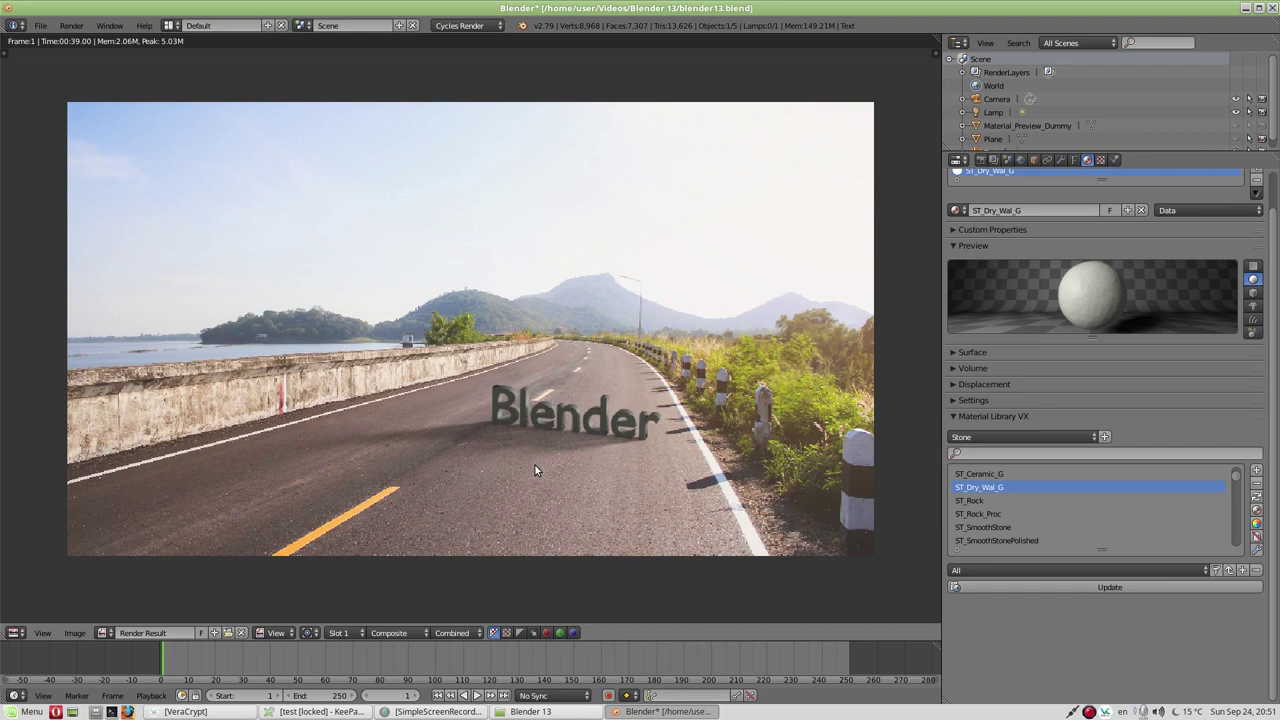
key(Escape)
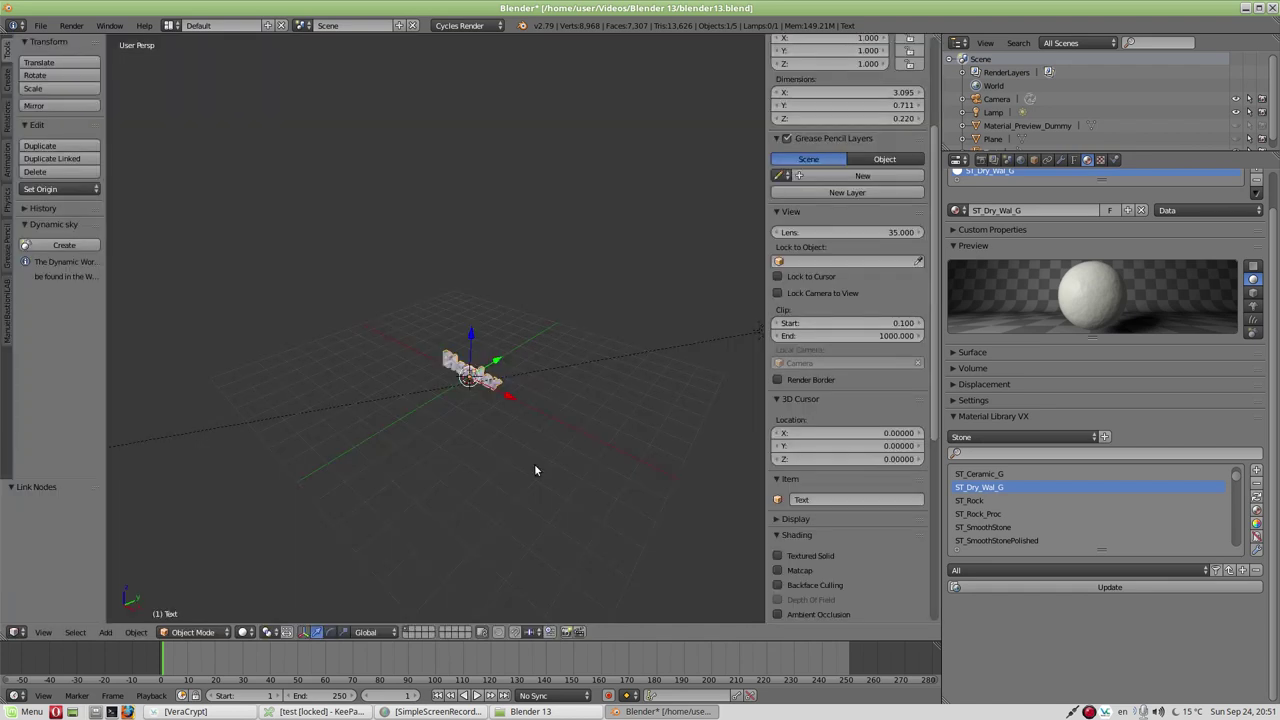
- Set the render resolution scale to 100% for full 1920×1080 output
click(980, 160)
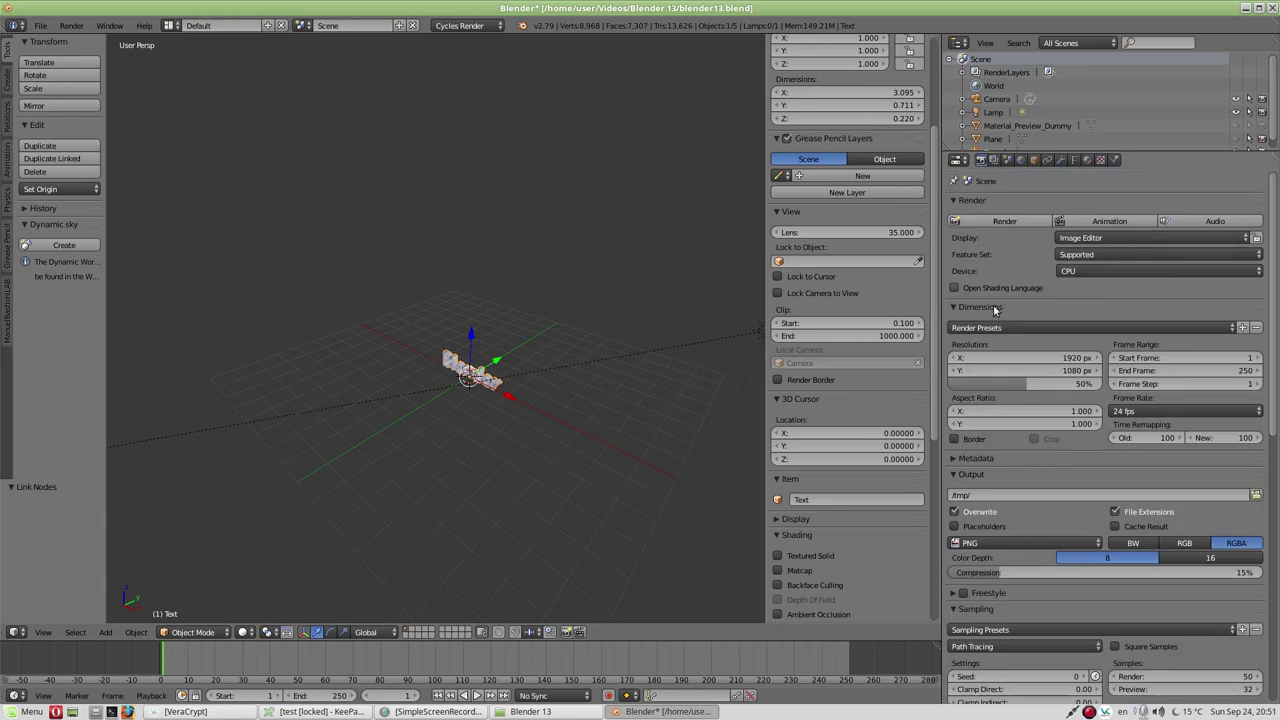
drag(1030, 388, 1100, 386)
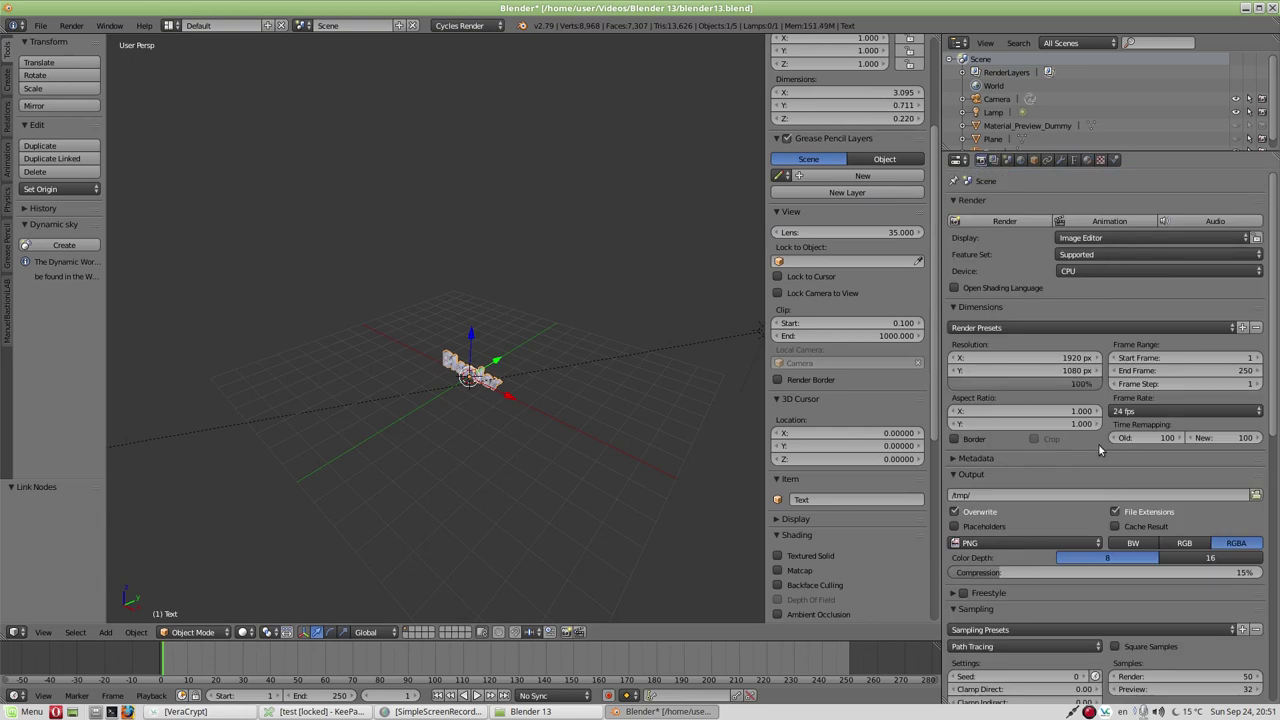
scroll(1103, 455, down, 4)
- Set render samples to 200 and render the scene with F12
click(1203, 517)
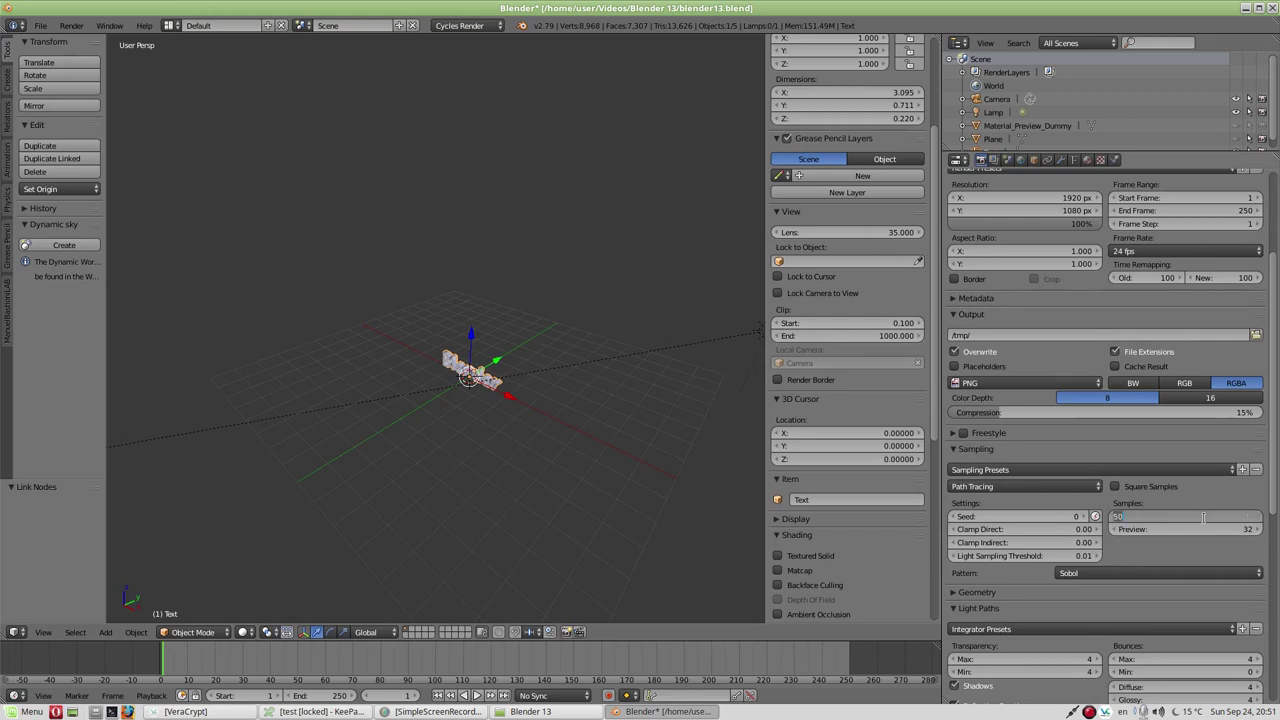
text(200)
key(Return)
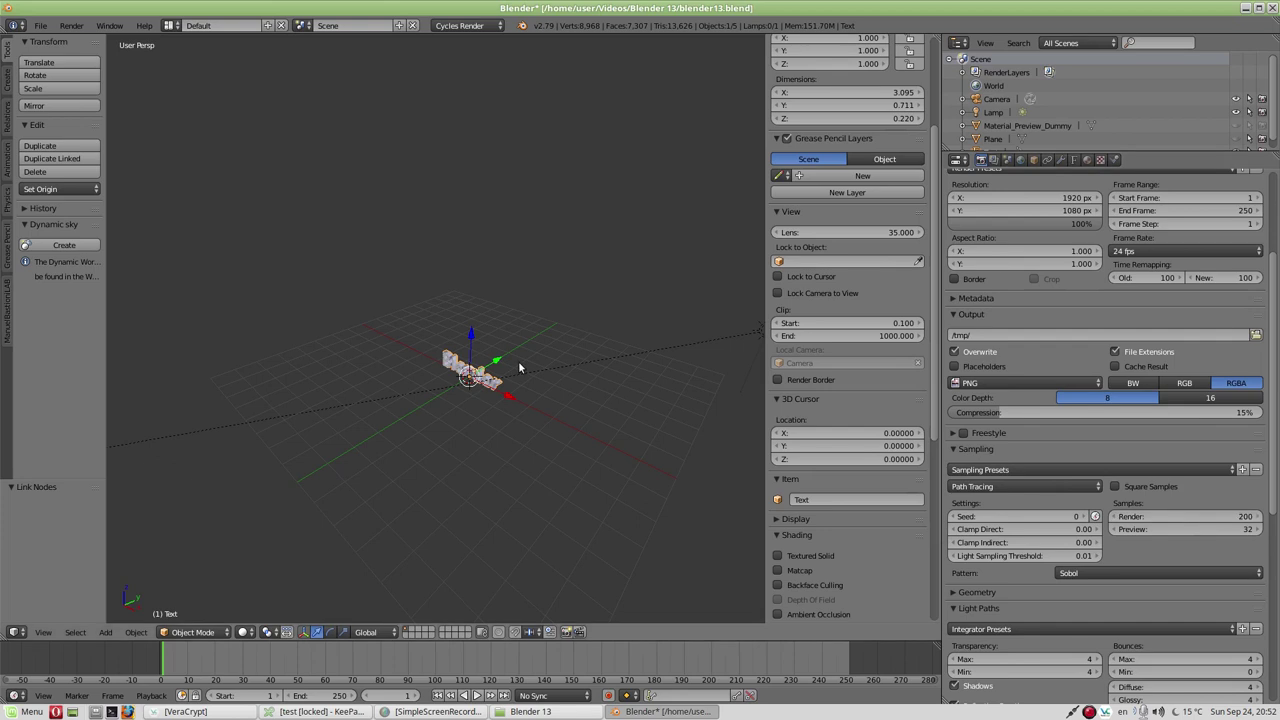
key(F12)
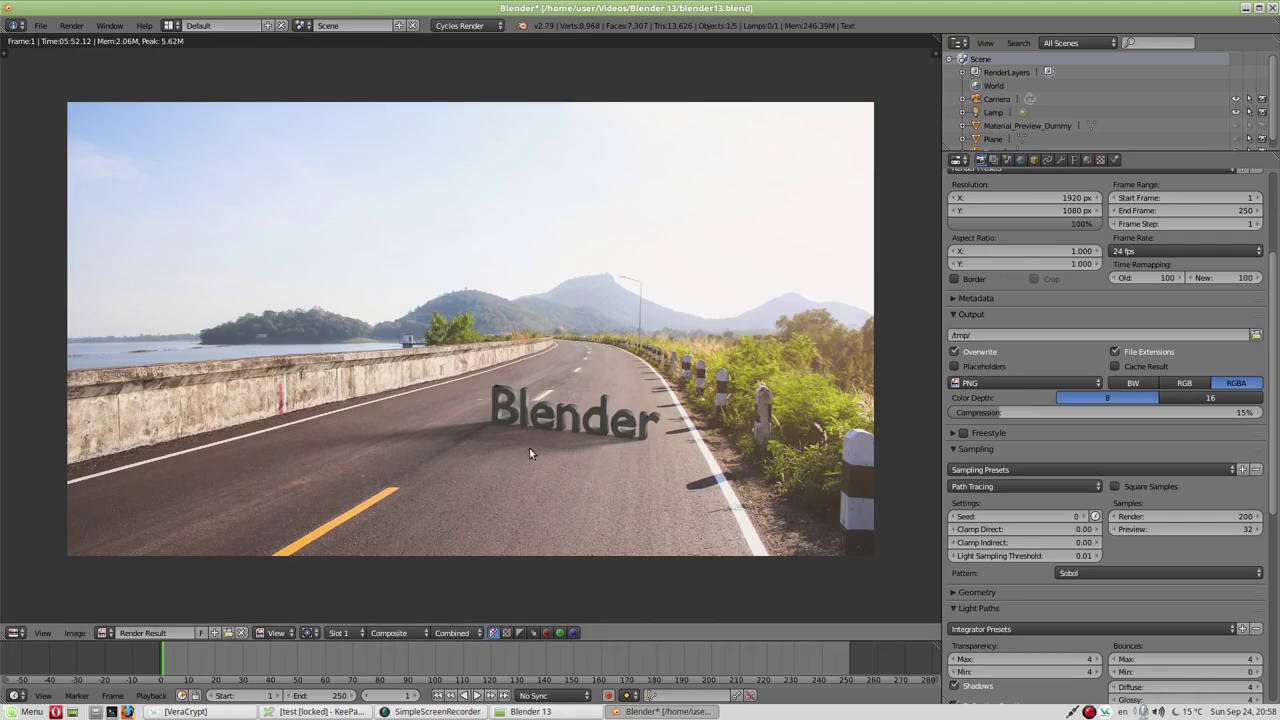
- Zoom the render result and switch the layer view from Composite to RenderLayer
scroll(560, 436, up, 1)
scroll(620, 480, up, 2)
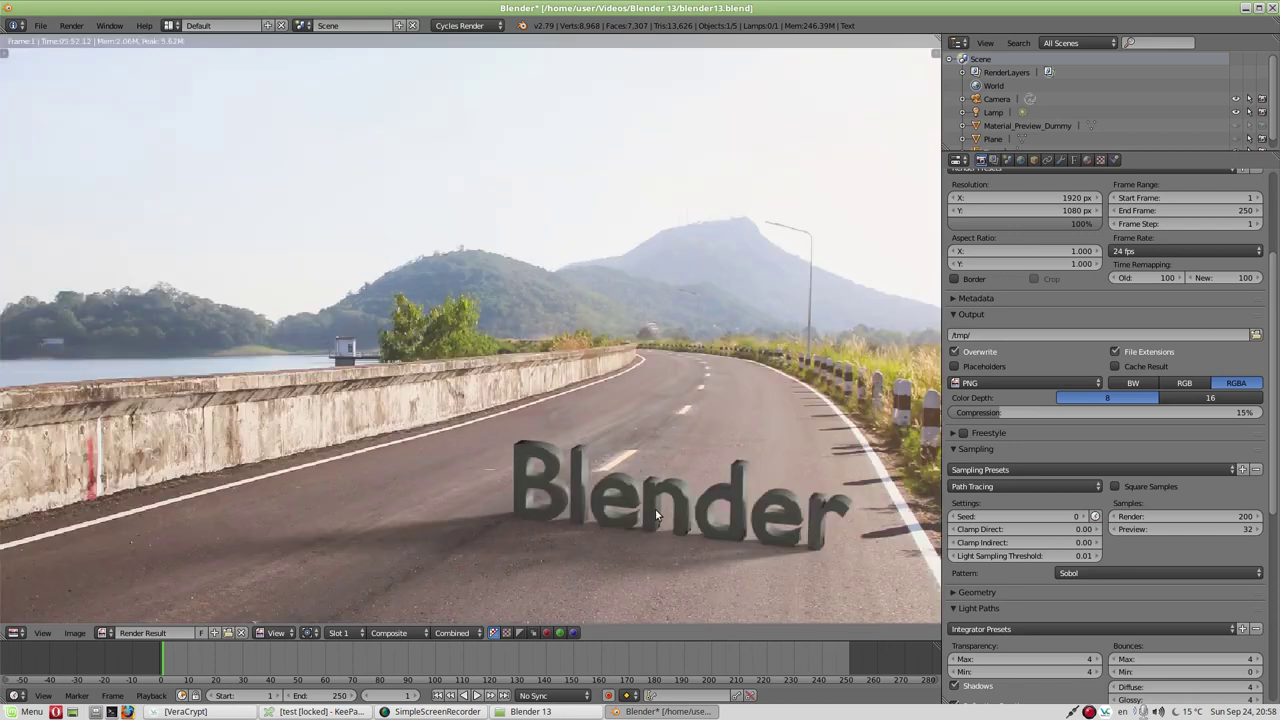
scroll(682, 514, down, 1)
scroll(675, 507, down, 1)
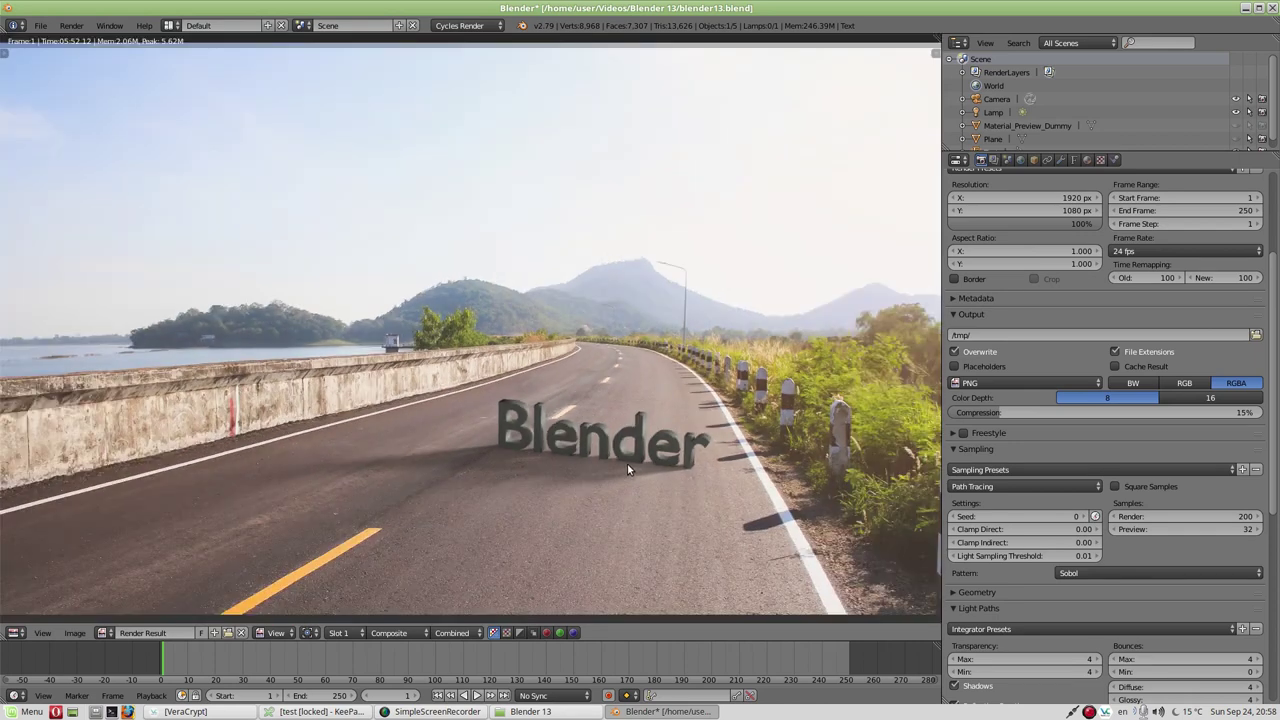
click(400, 633)
click(380, 633)
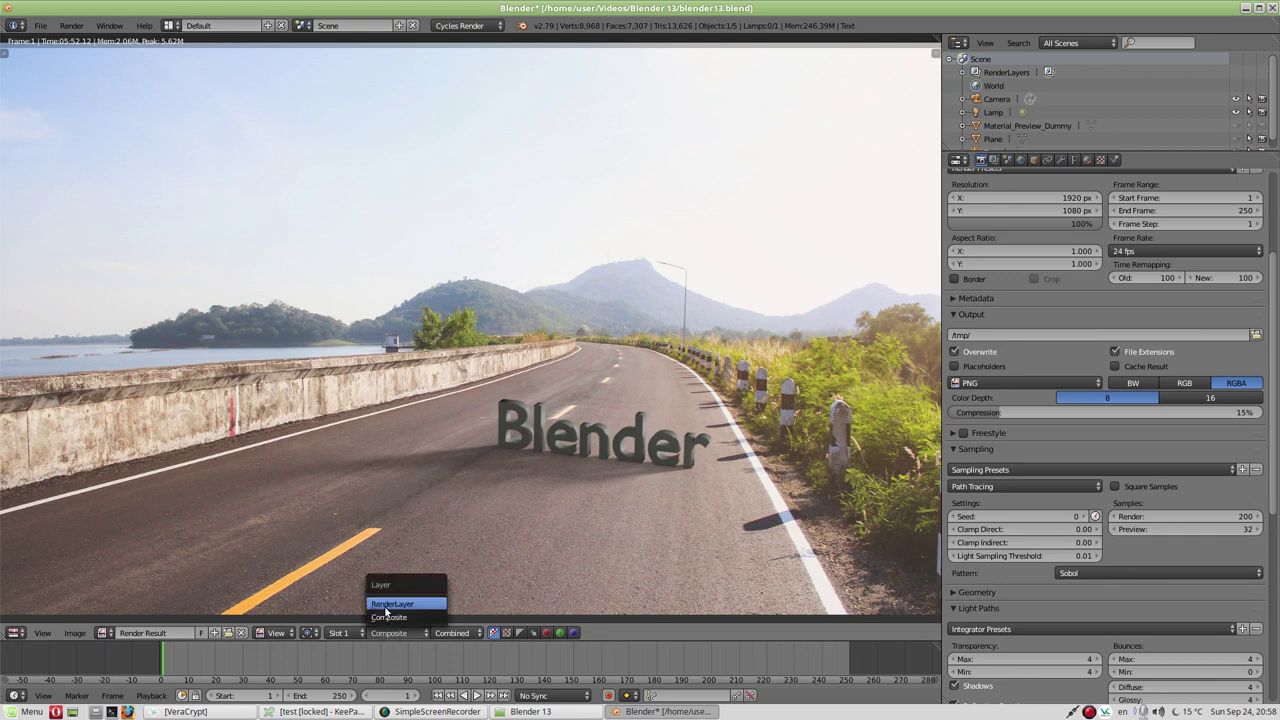
click(395, 606)
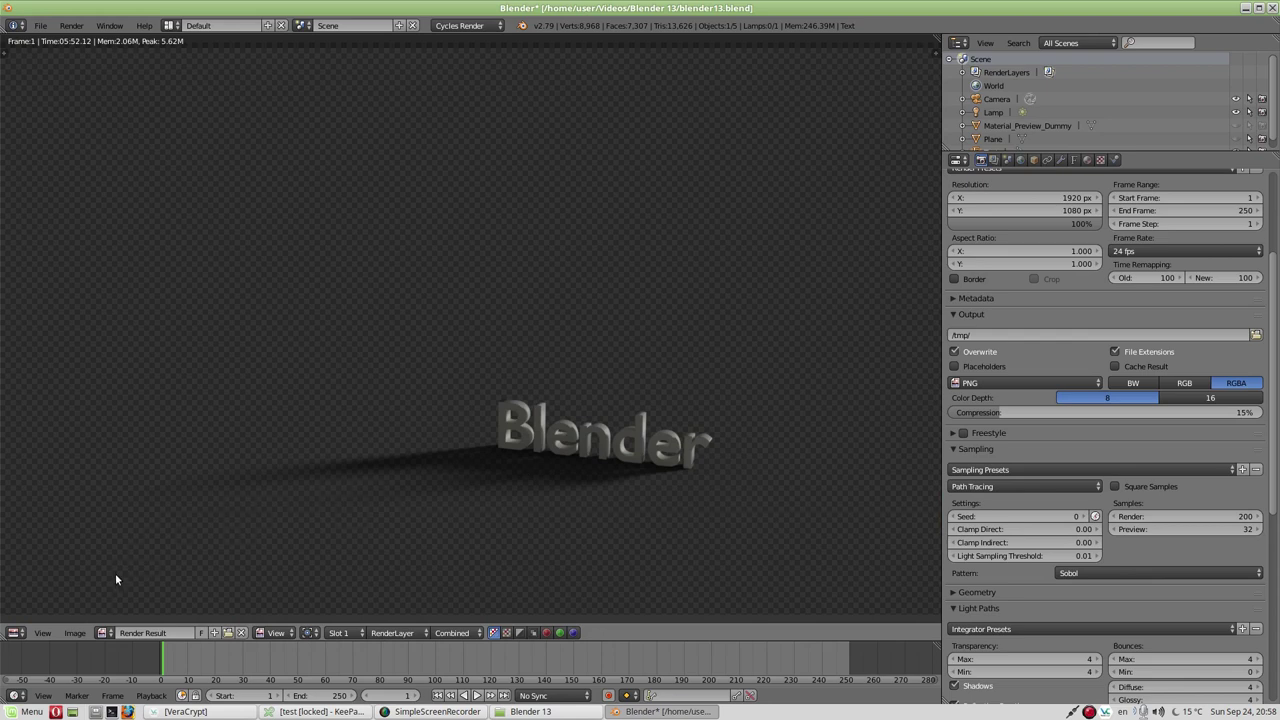
click(75, 633)
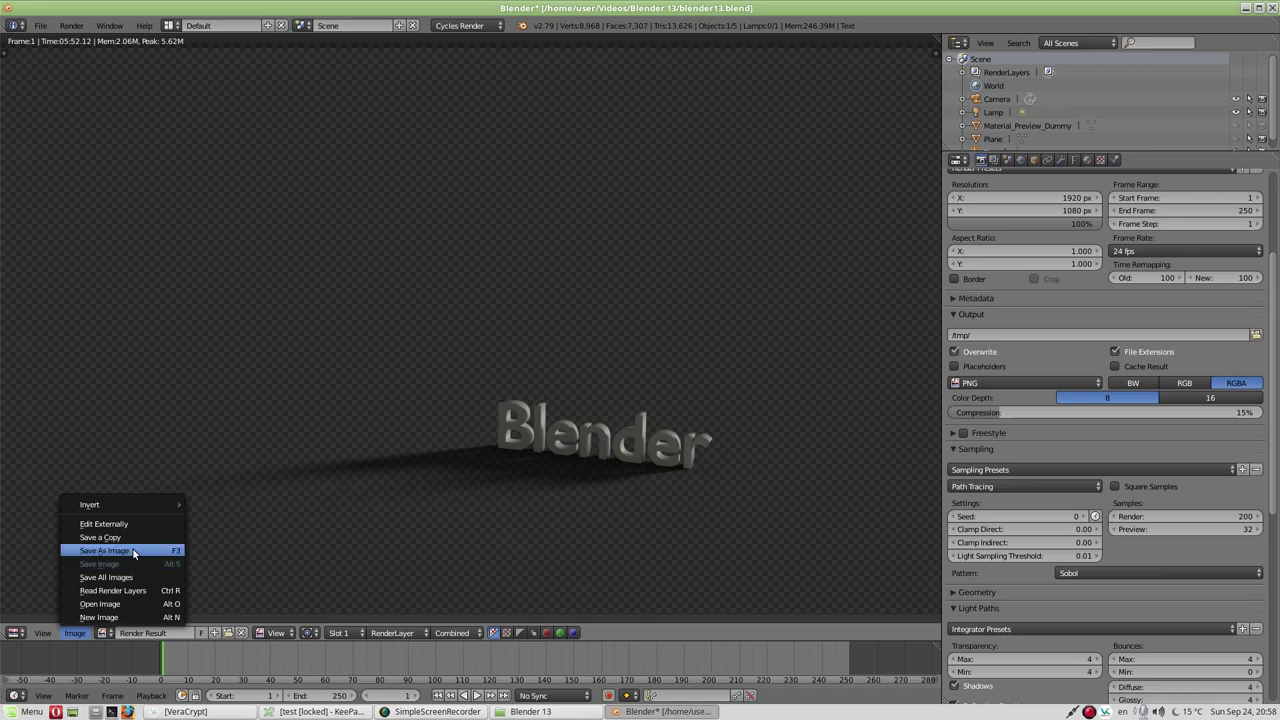
- Save the transparent text-and-shadow render as render.png, replacing the name untitled.png
click(133, 551)
click(179, 76)
double_click(180, 76)
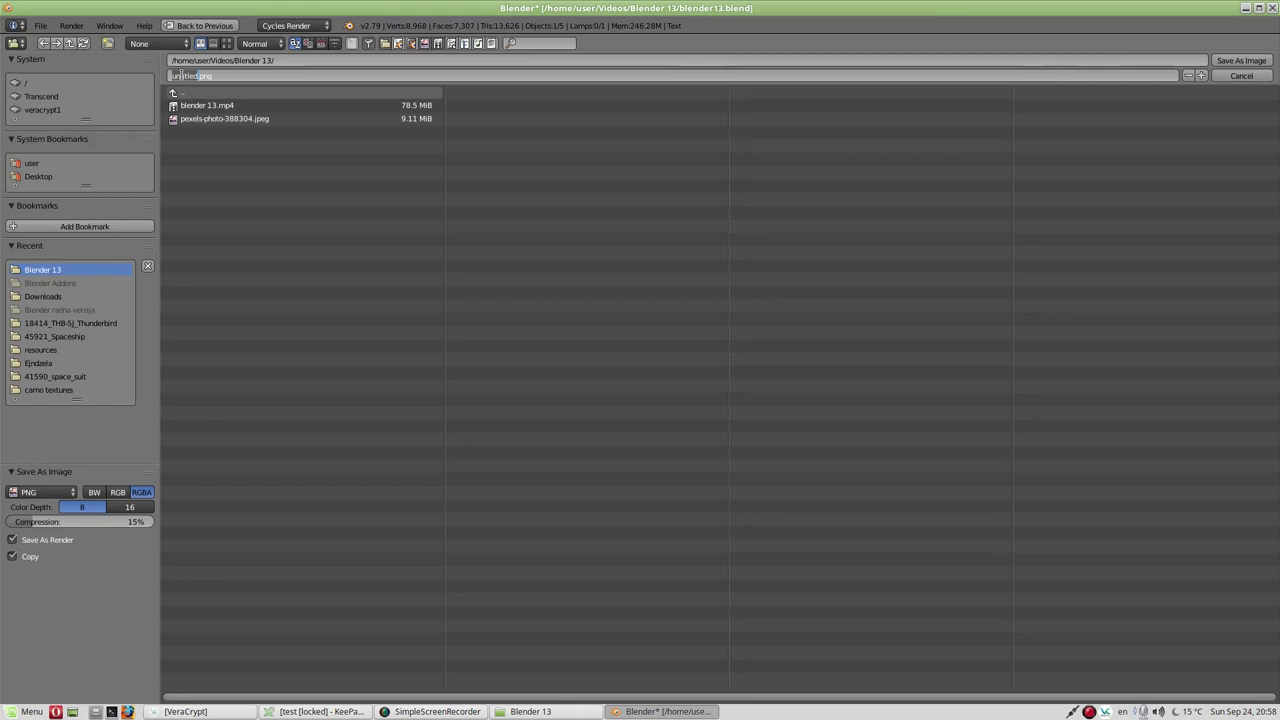
text(render)
key(Return)
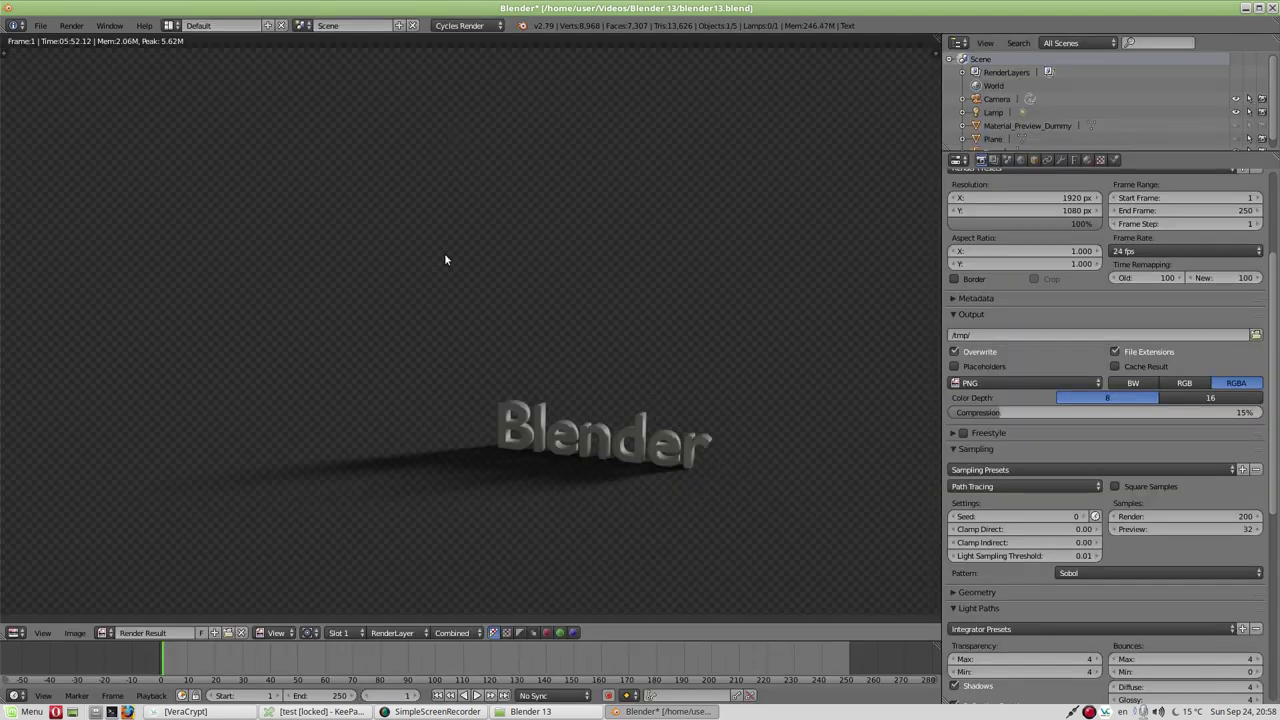
- Switch the render view back to the Composite layer and choose Save As Image
click(425, 633)
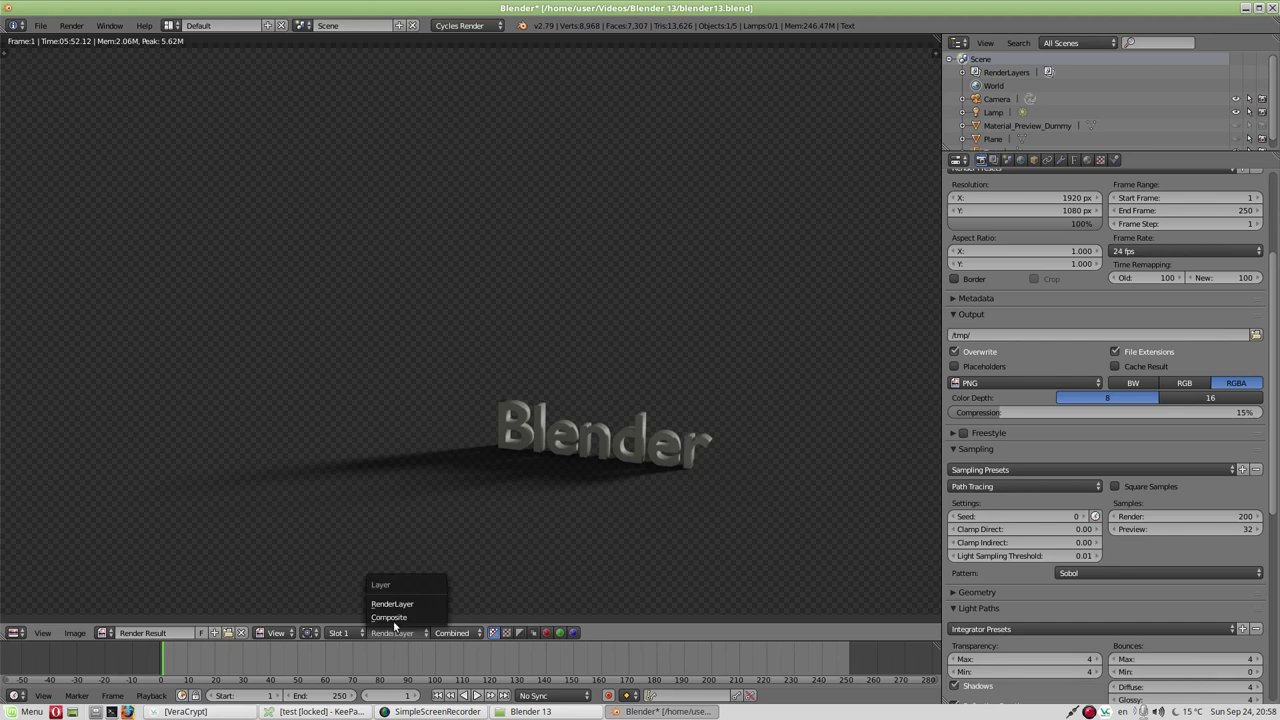
click(393, 616)
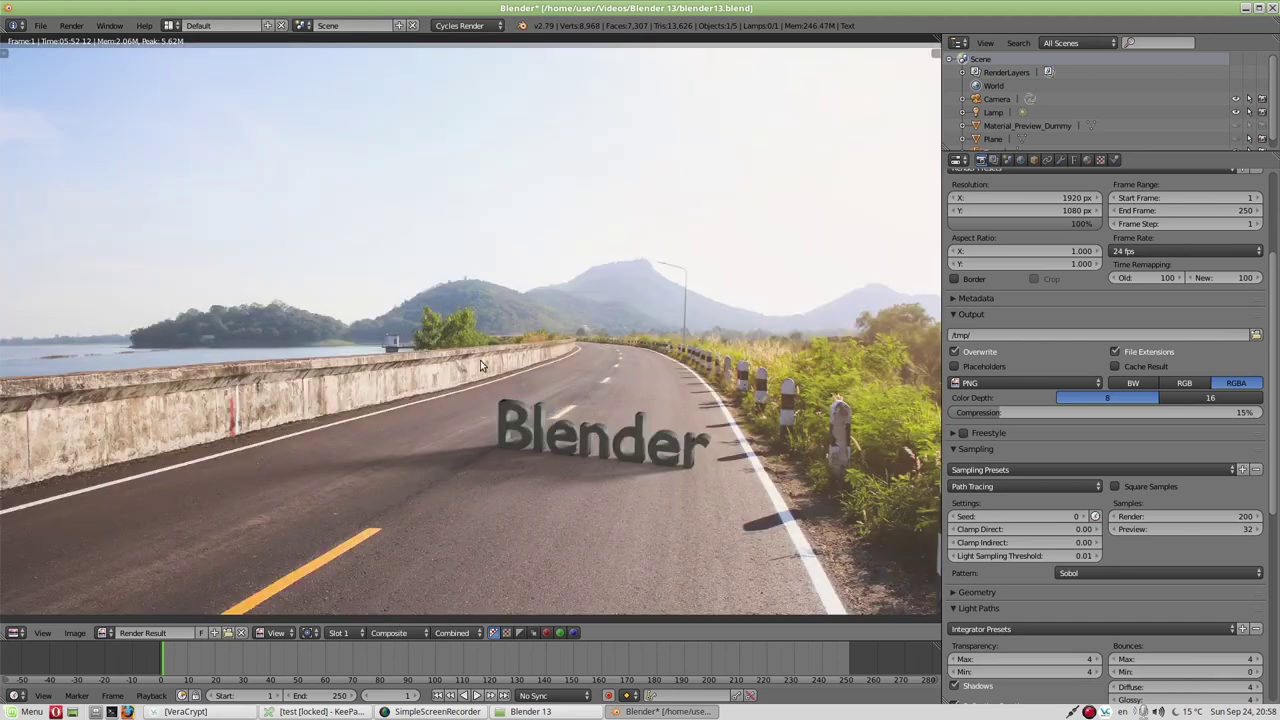
click(74, 633)
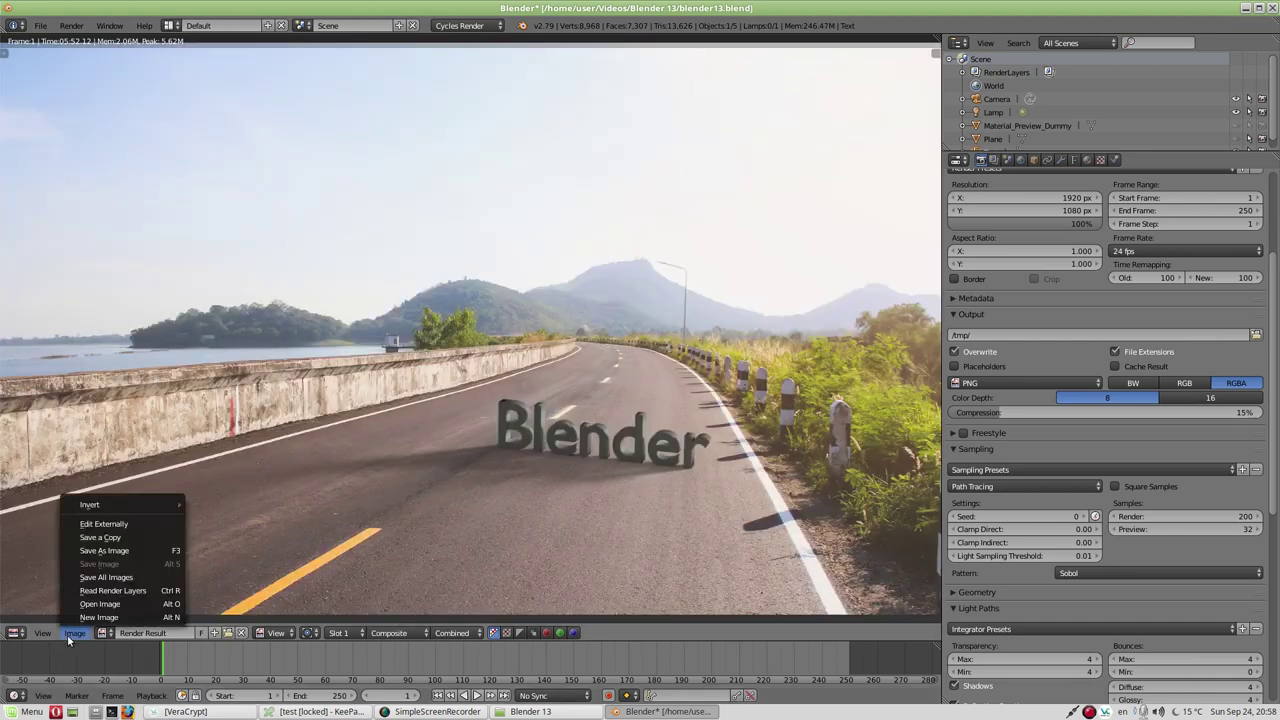
click(118, 551)
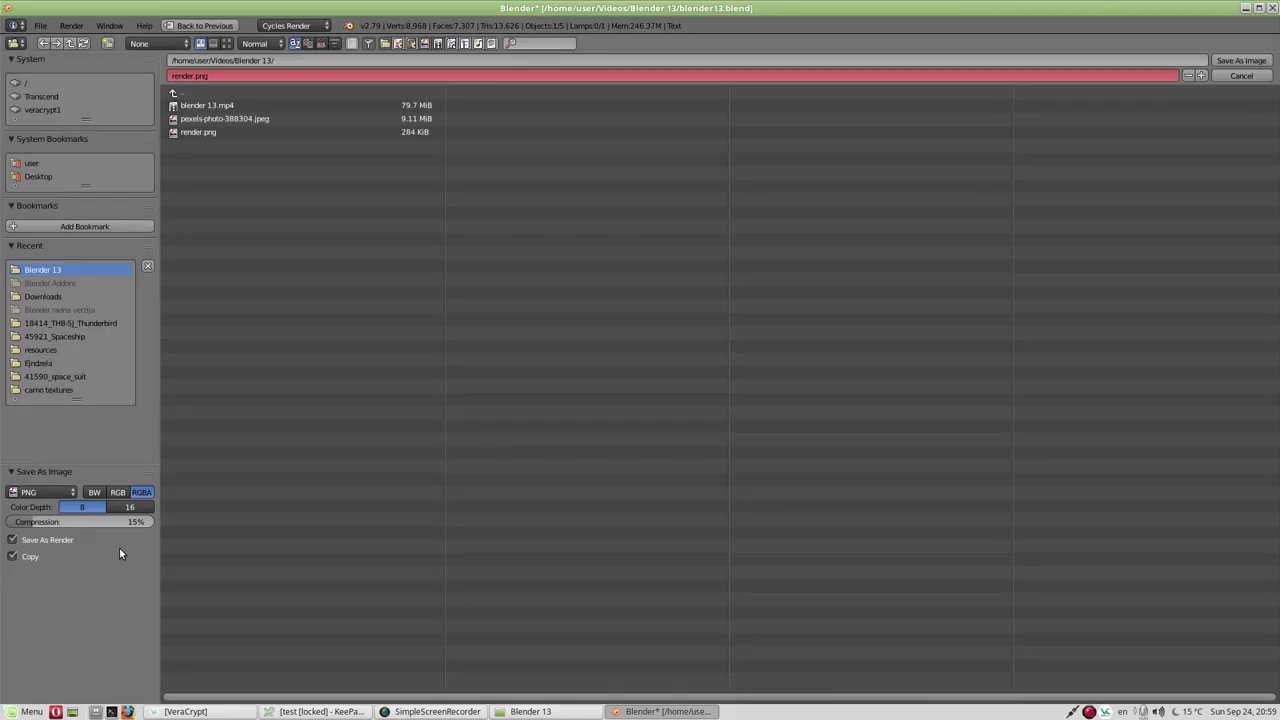
- Save the composite as kompletno.png and bring the Blender 13 folder window forward
double_click(176, 75)
text(kompletno)
key(Return)
click(1258, 60)
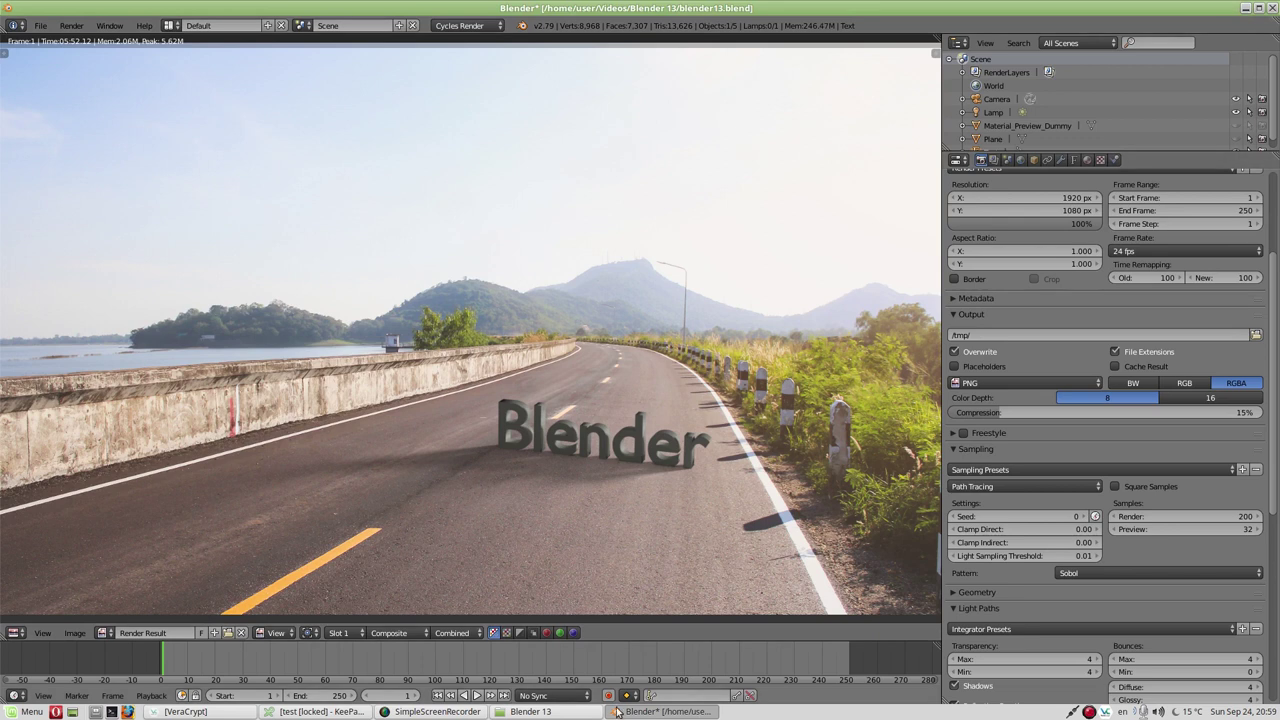
click(530, 711)
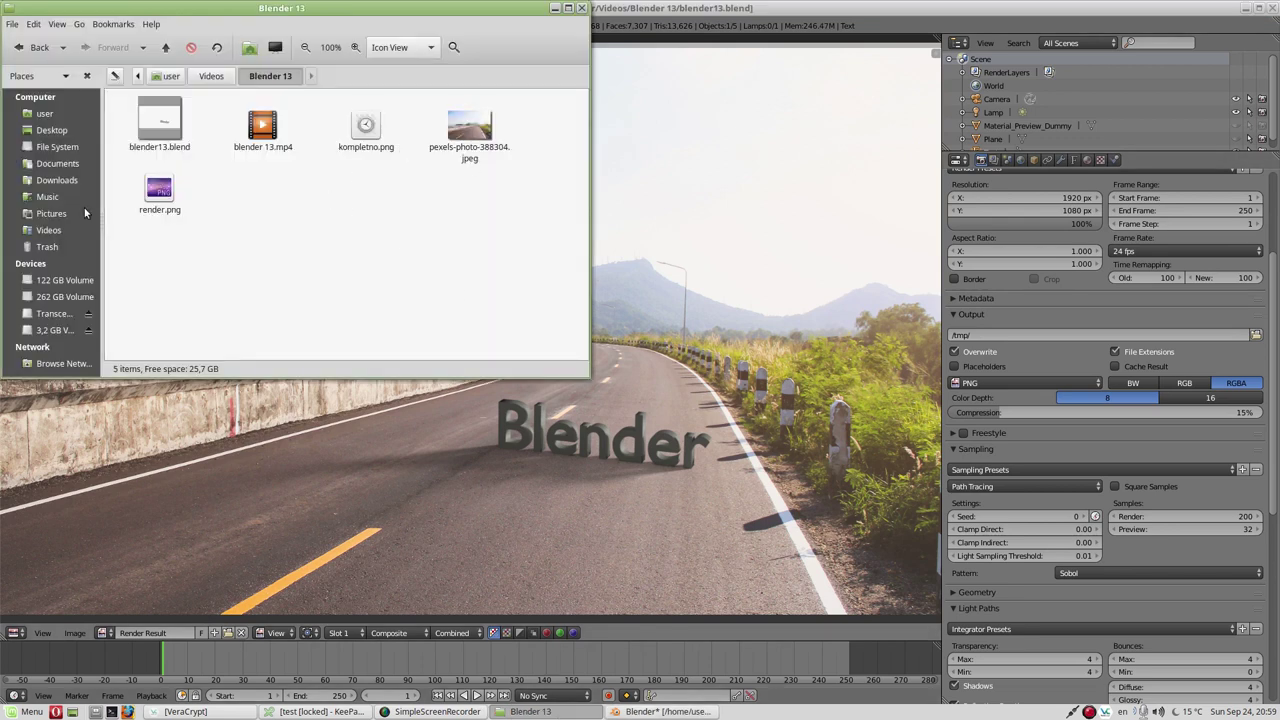
- Open kompletno.png in the image viewer and zoom in to inspect it
double_click(363, 140)
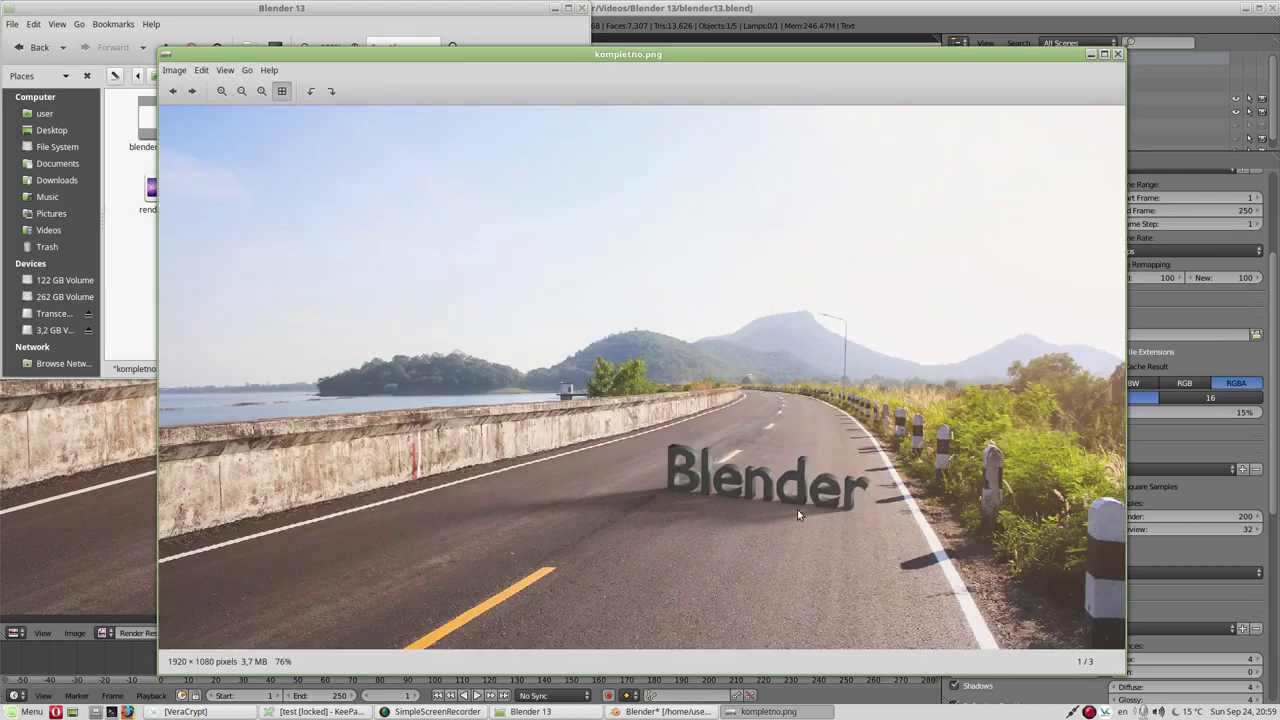
scroll(814, 507, up, 2)
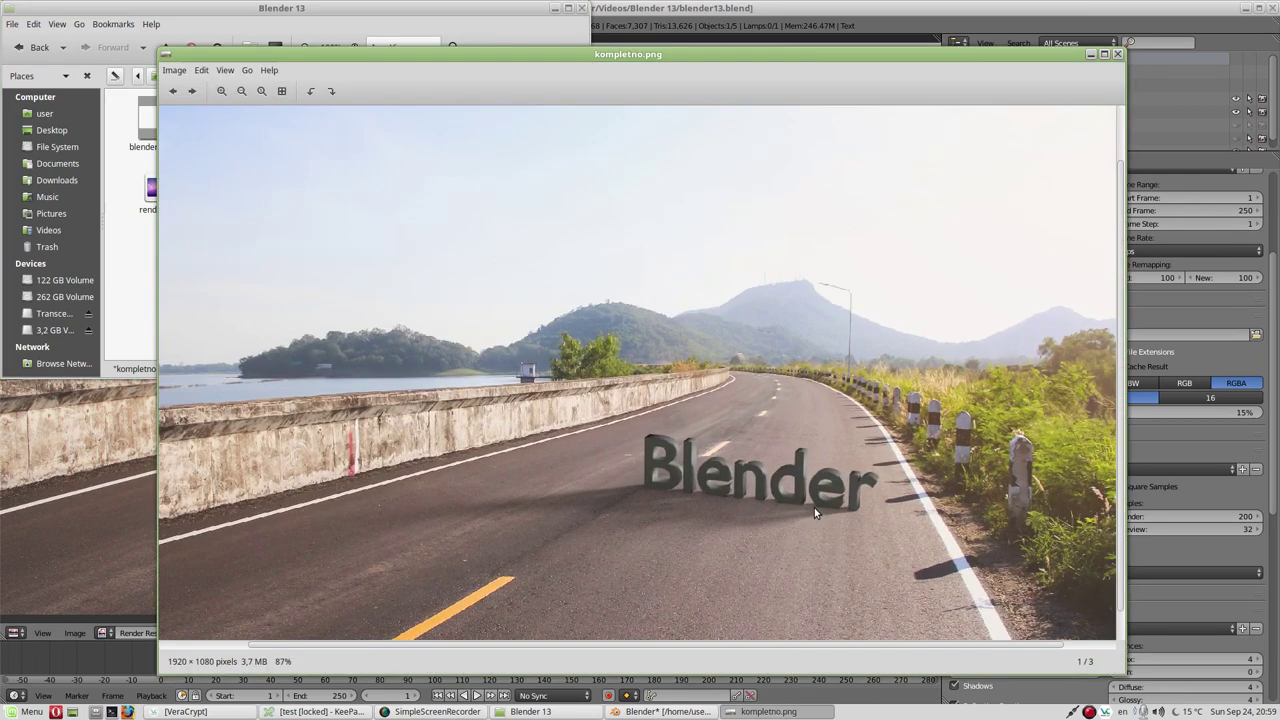
scroll(814, 507, up, 2)
scroll(814, 507, up, 2)
scroll(814, 507, up, 2)
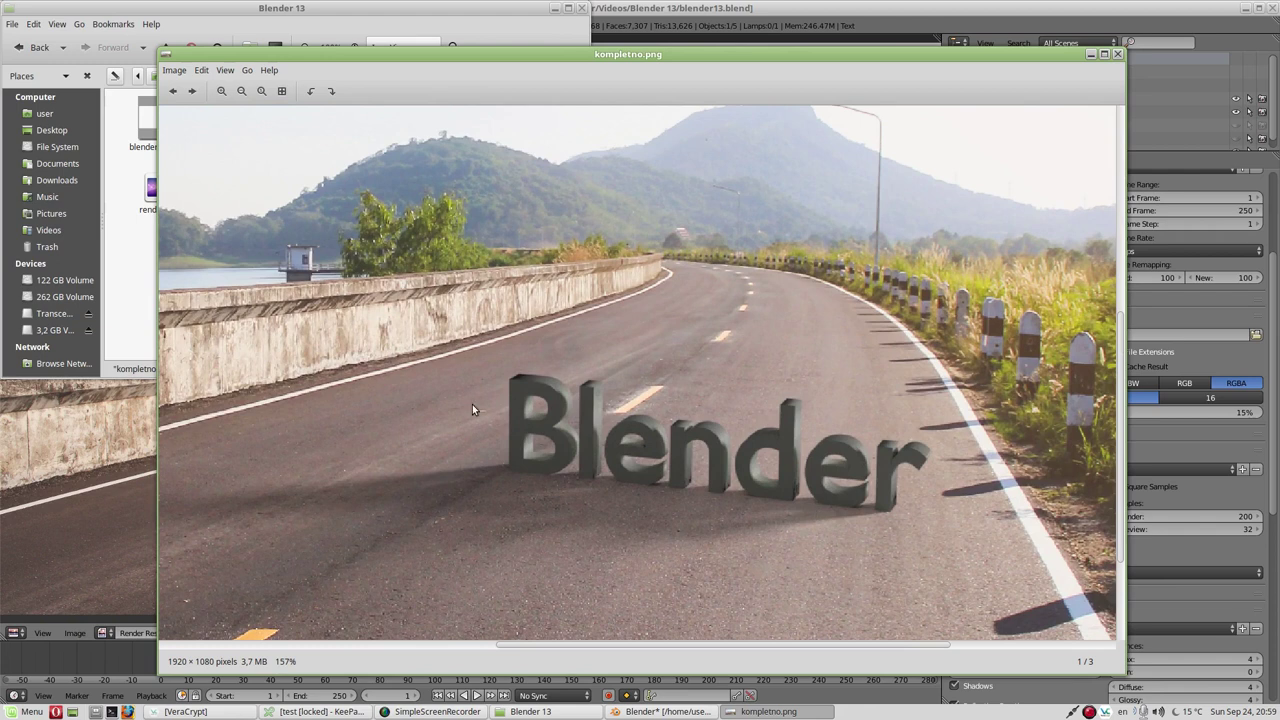
scroll(585, 410, down, 1)
scroll(599, 429, down, 1)
scroll(600, 430, down, 1)
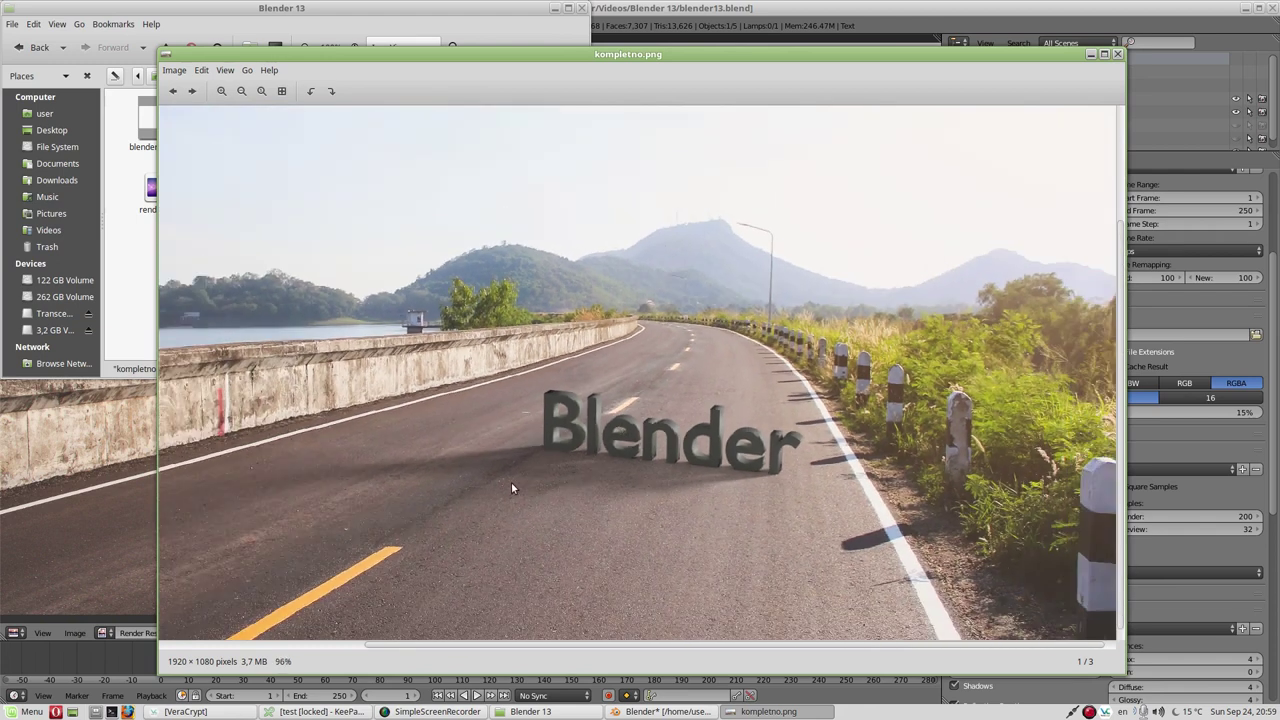
- Close the kompletno.png preview and open render.png
click(1118, 54)
click(160, 190)
double_click(168, 188)
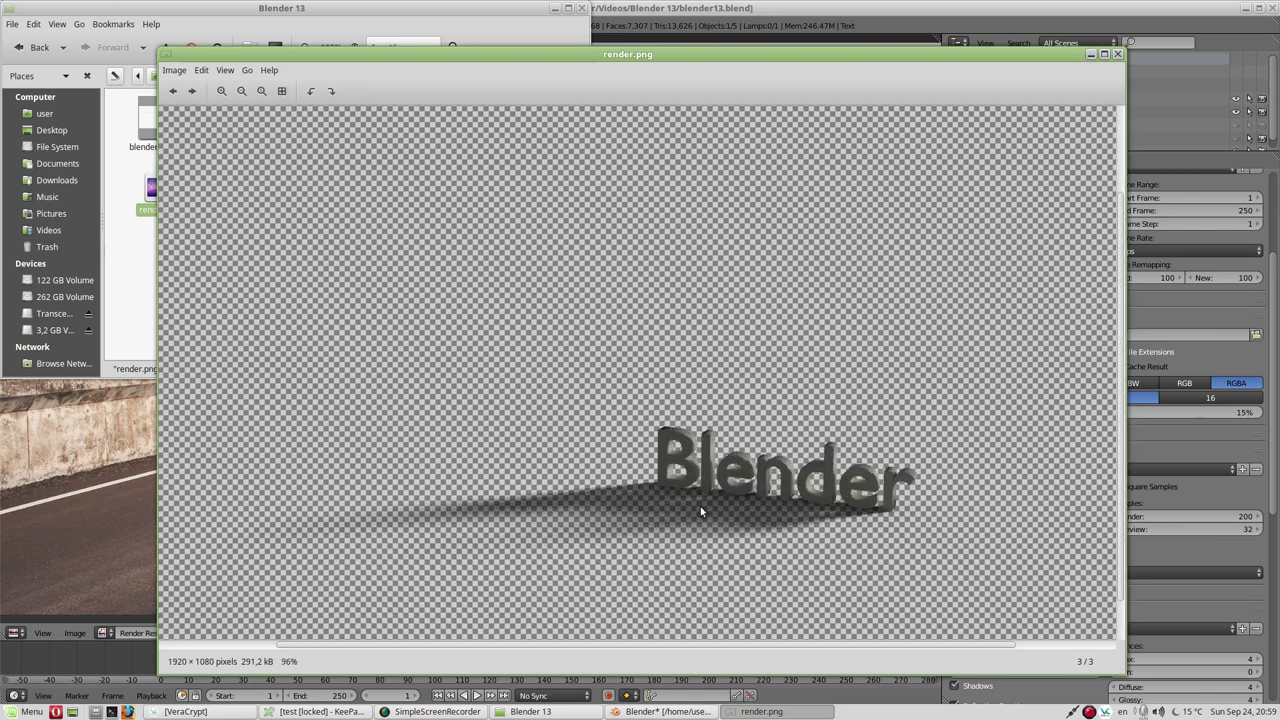
- Close the render.png preview and open pexels-photo-388304.jpeg with GIMP
click(1118, 54)
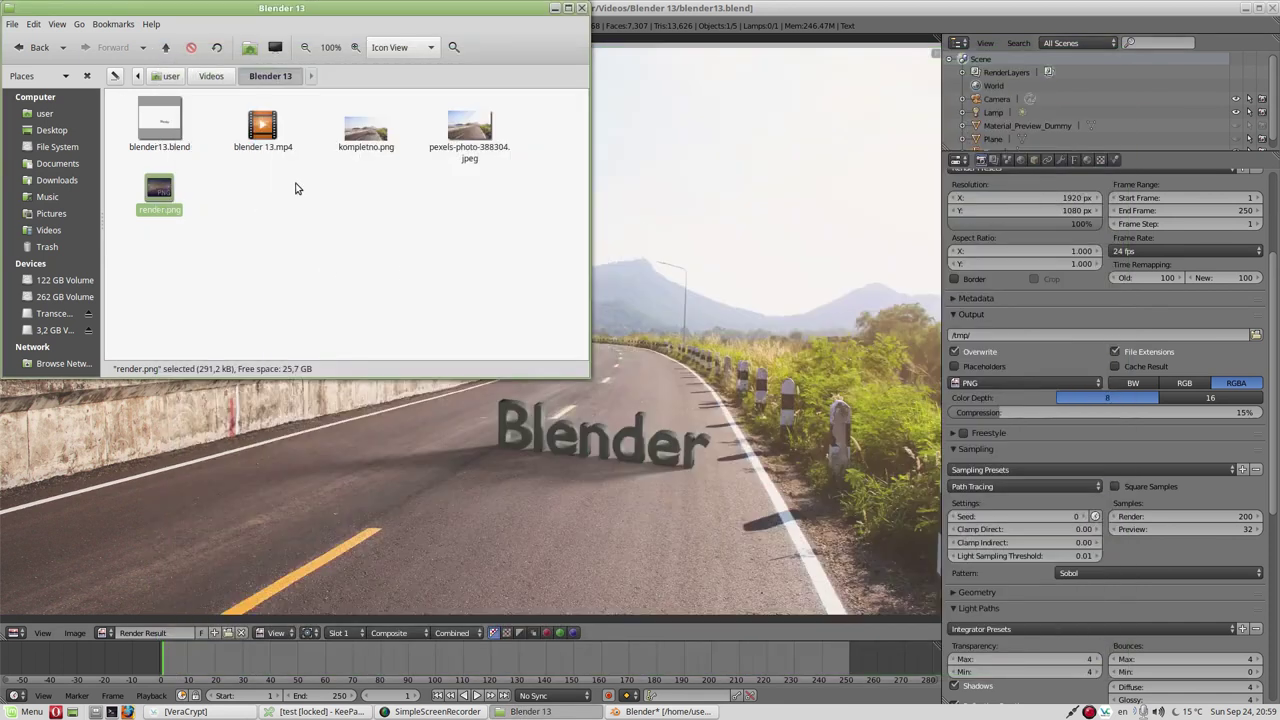
right_click(482, 128)
mouse_move(540, 158)
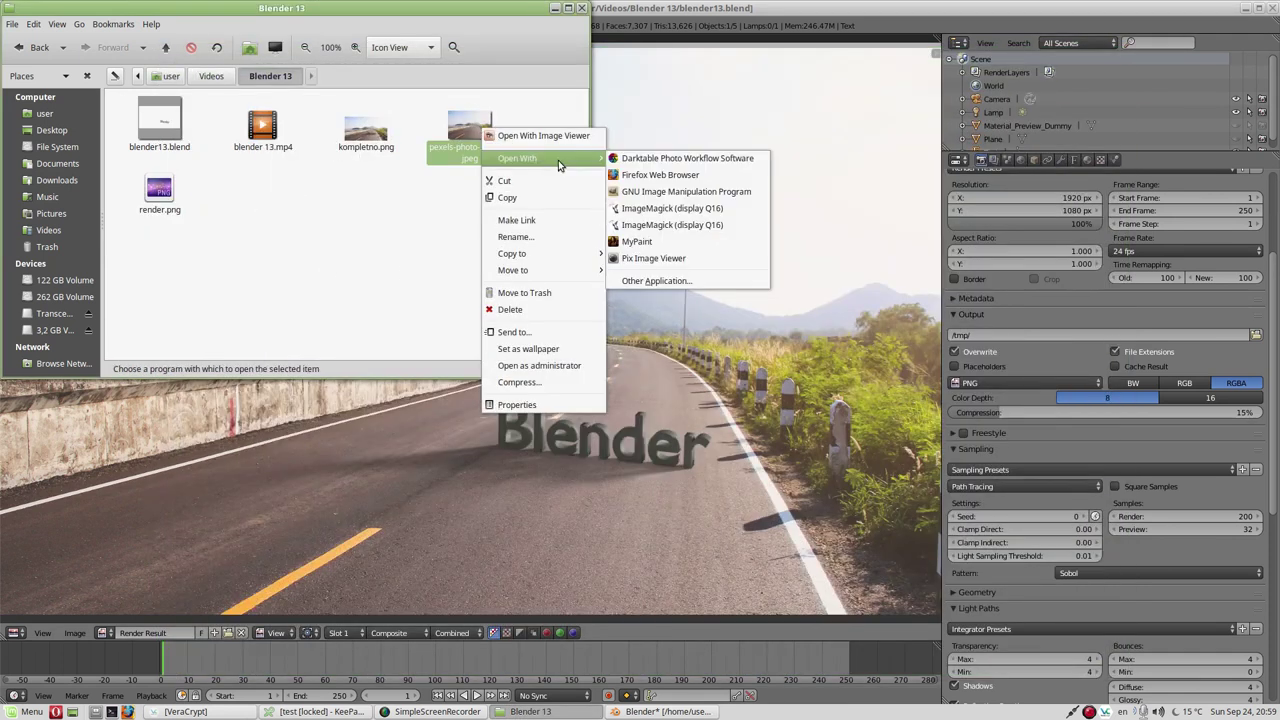
click(668, 193)
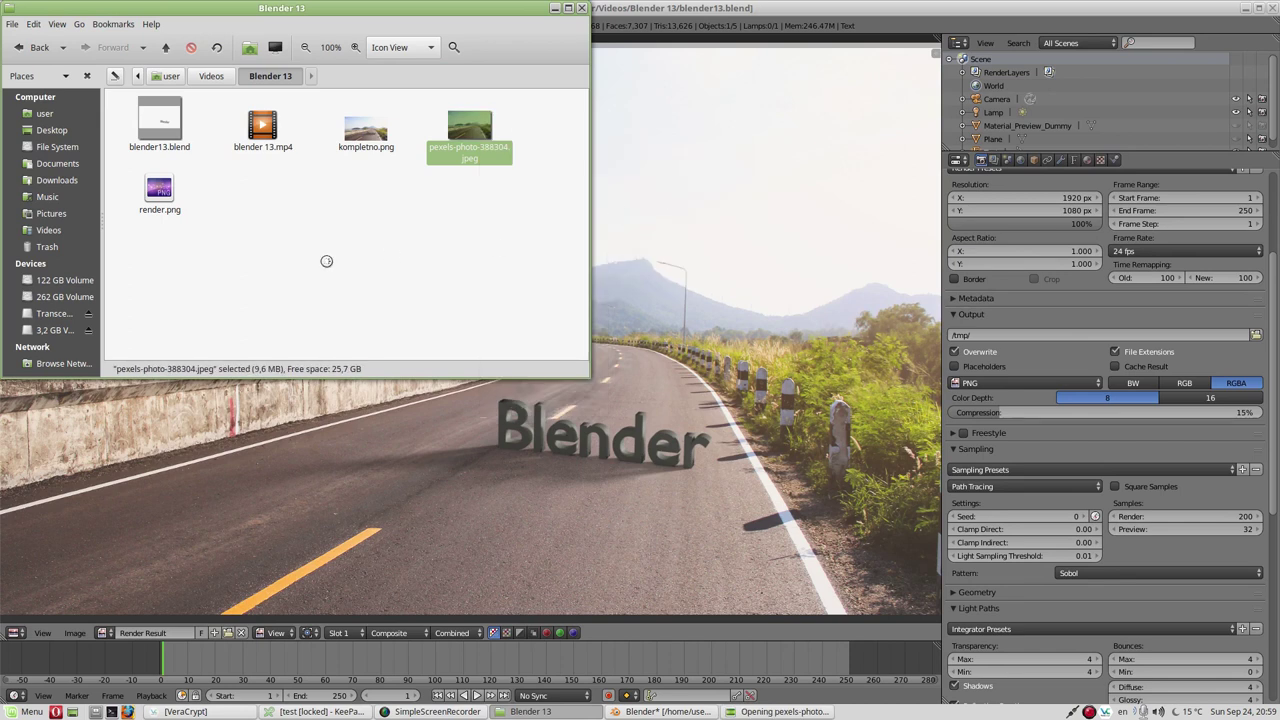
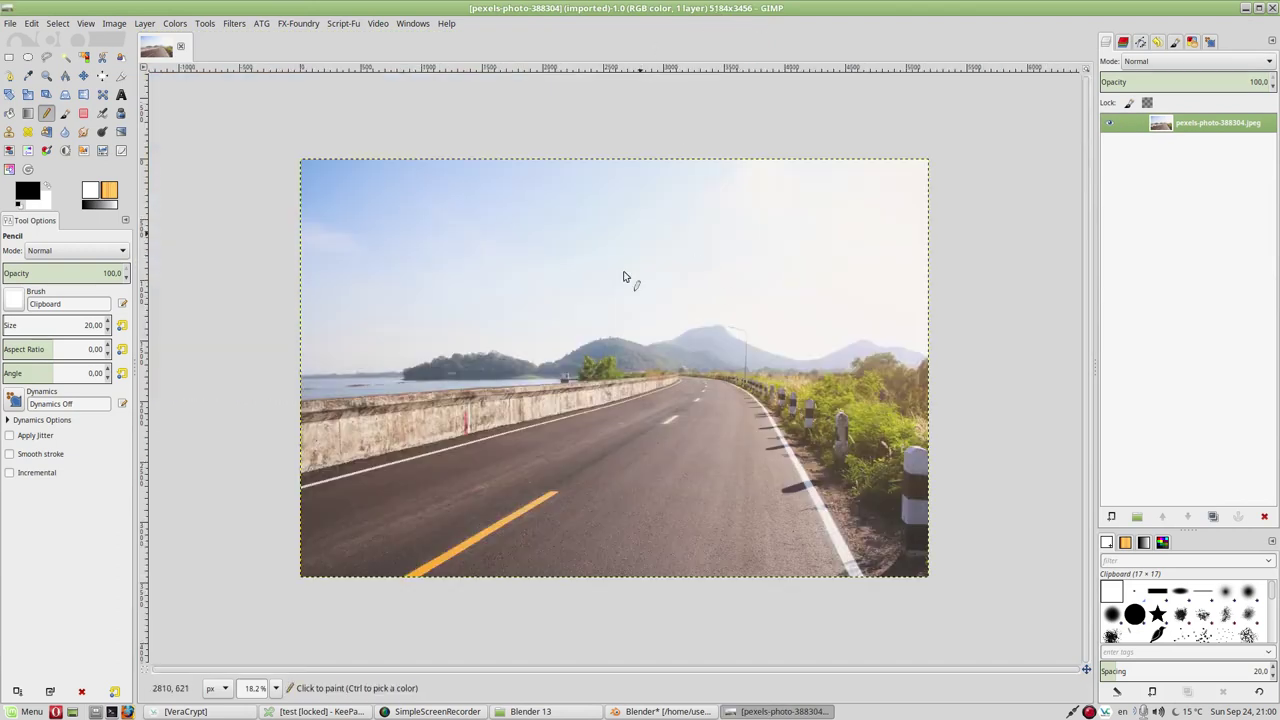
- Drag render.png from the Blender 13 folder onto the GIMP road photo as a new layer
click(546, 712)
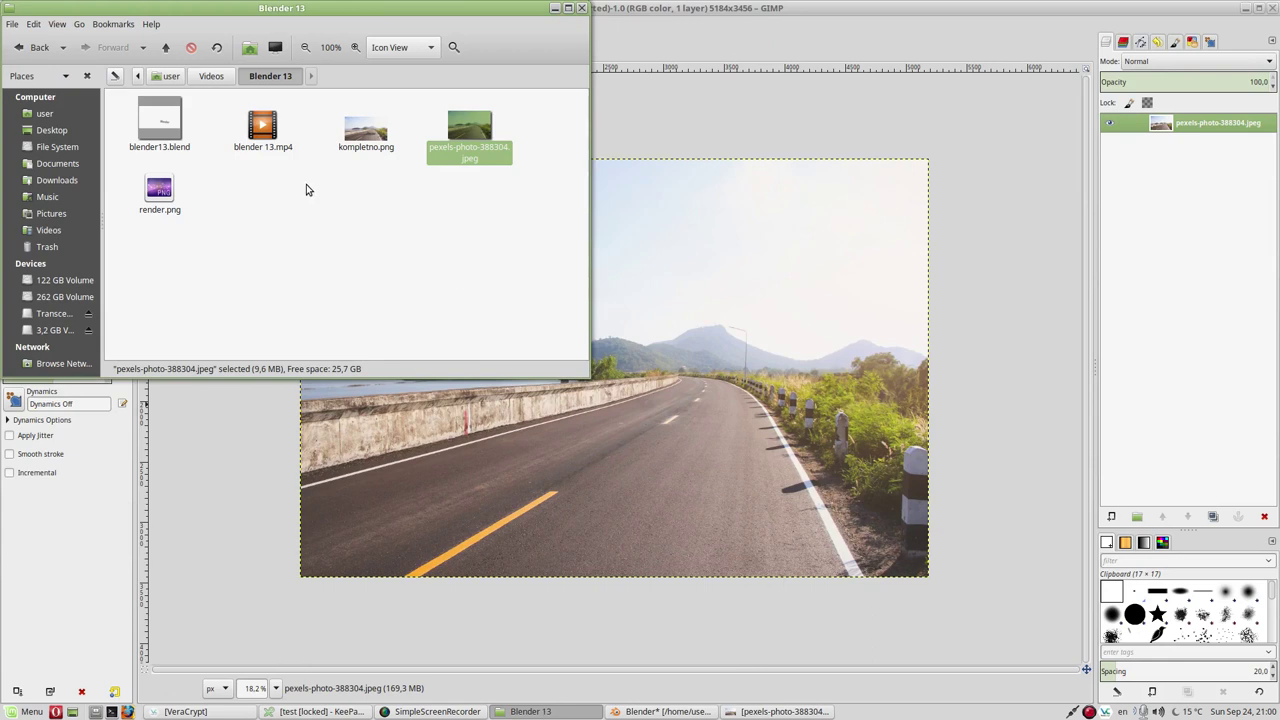
mouse_move(159, 190)
mouse_down()
mouse_move(709, 414)
mouse_move(651, 454)
mouse_up()
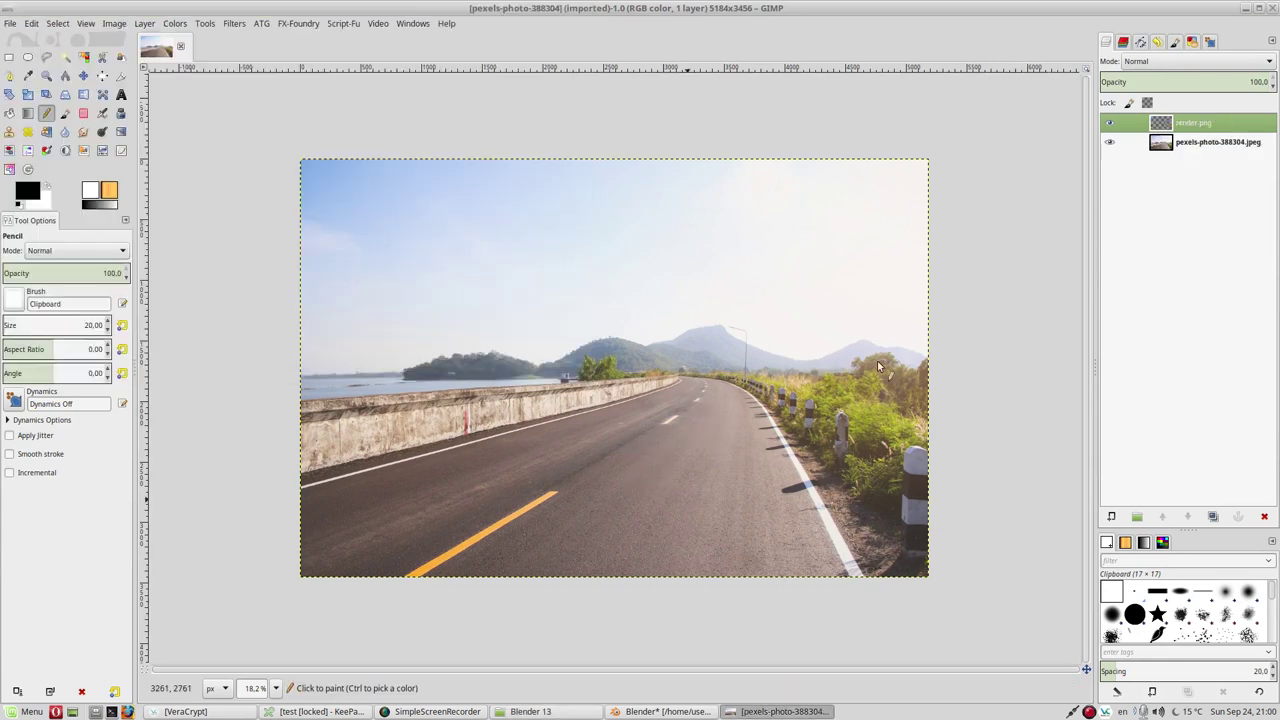
- Move the render.png layer down so the 'Blender' text and shadow sit on the road
click(83, 75)
mouse_move(659, 397)
mouse_down()
mouse_move(749, 490)
mouse_move(712, 490)
mouse_up()
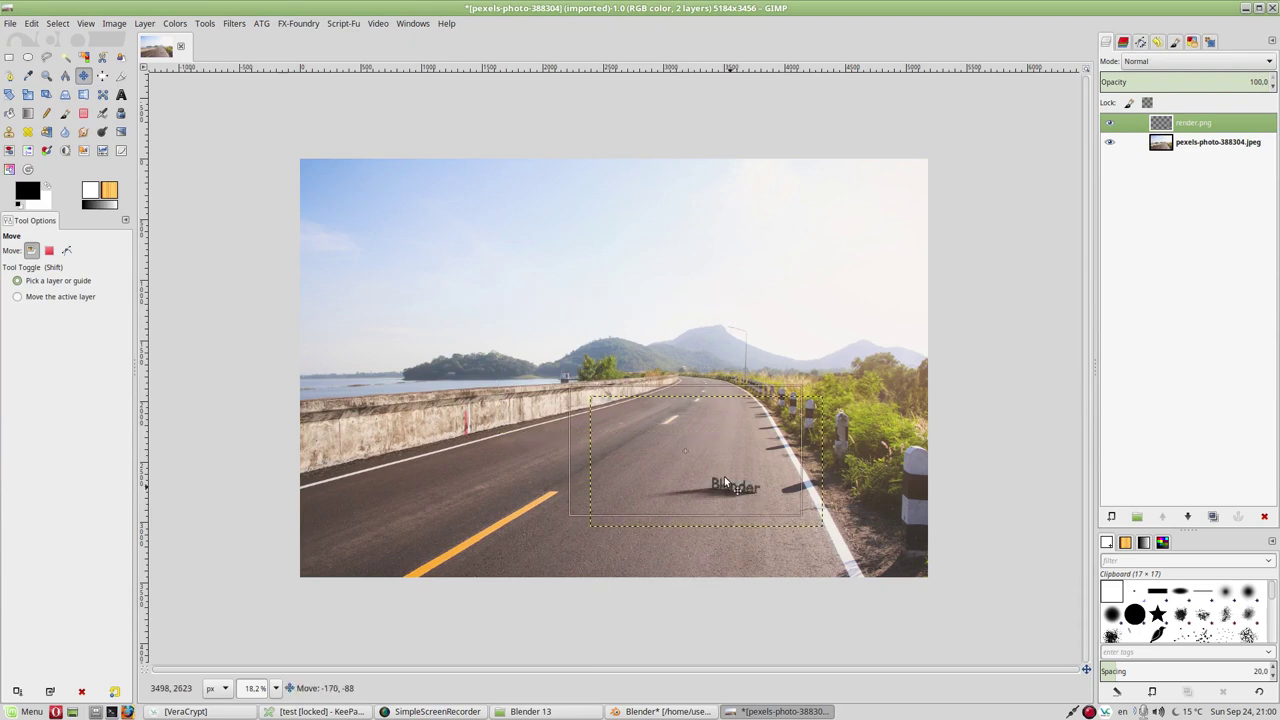
ctrl+scroll(712, 490, up, 4)
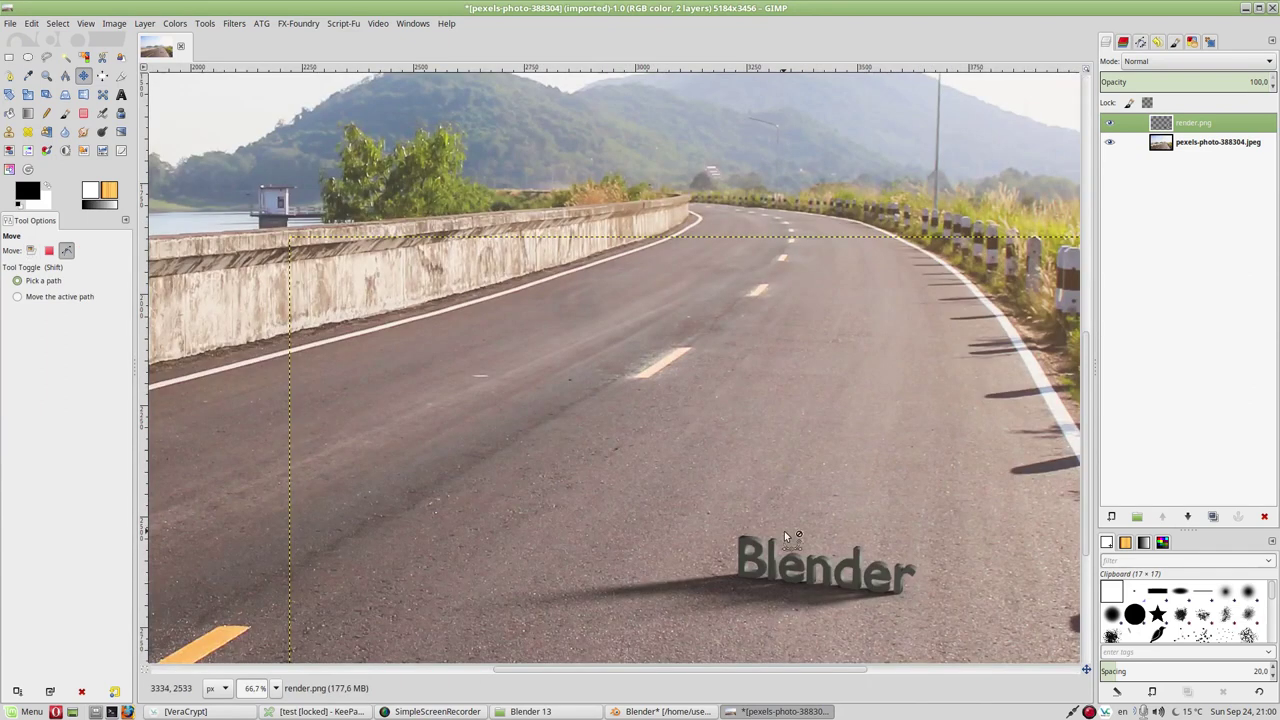
ctrl+scroll(790, 540, down, 3)
ctrl+scroll(795, 540, up, 3)
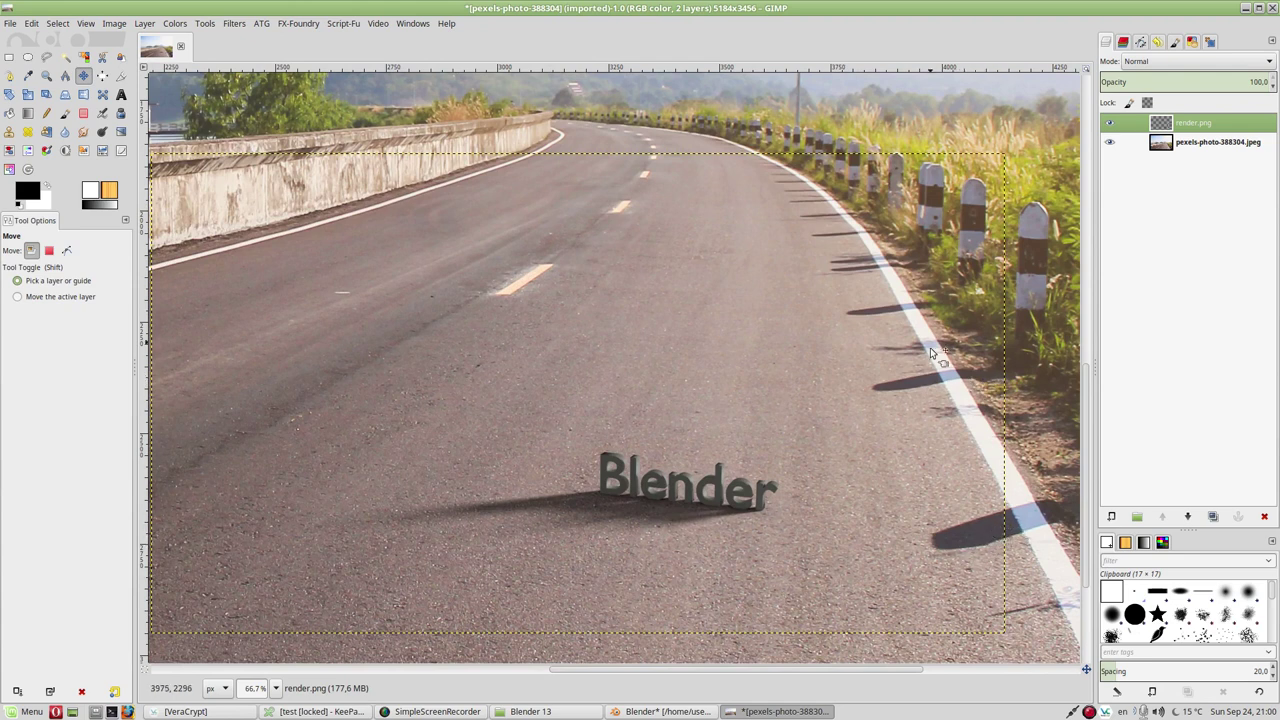
scroll(835, 464, down, 2)
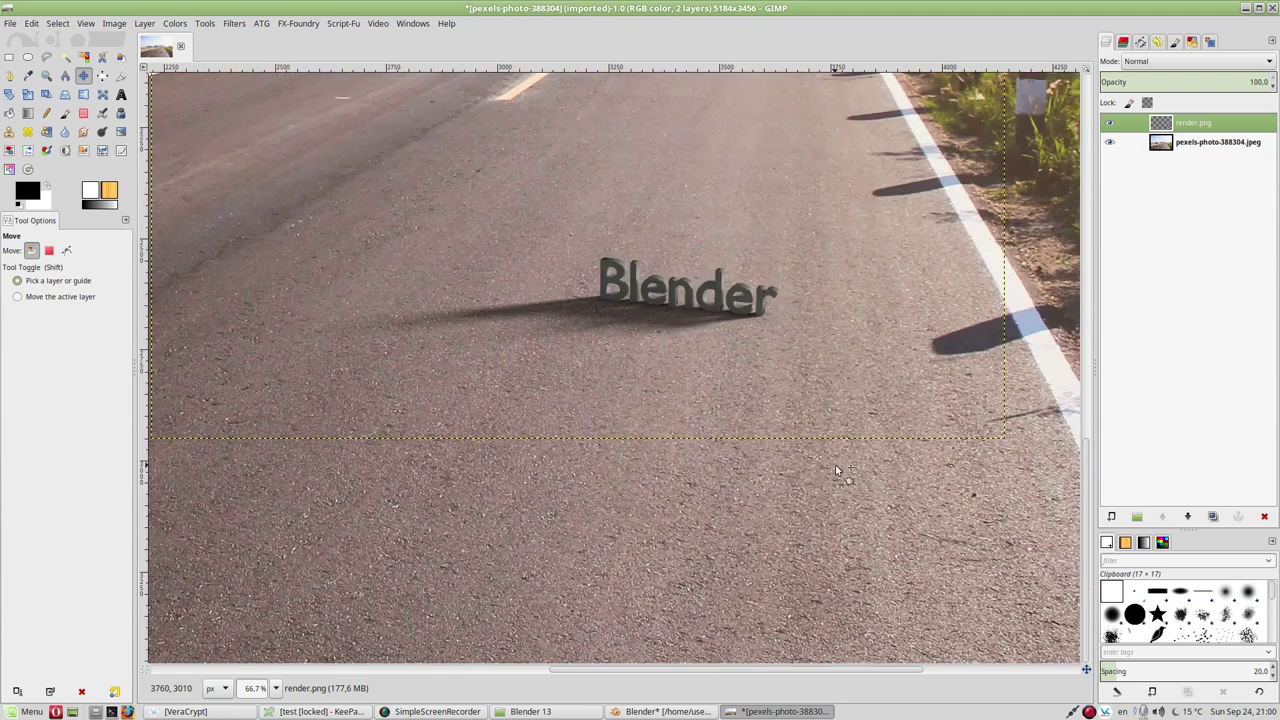
scroll(835, 464, up, 3)
ctrl+scroll(785, 448, down, 2)
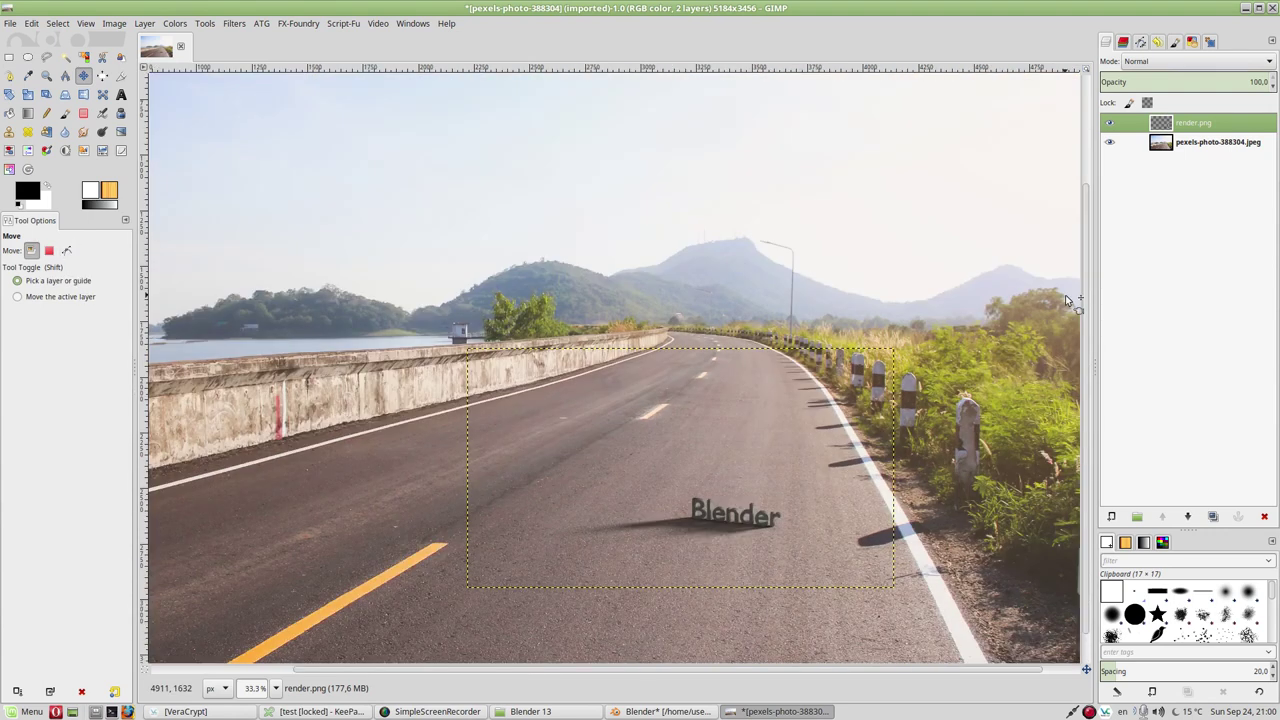
click(1203, 143)
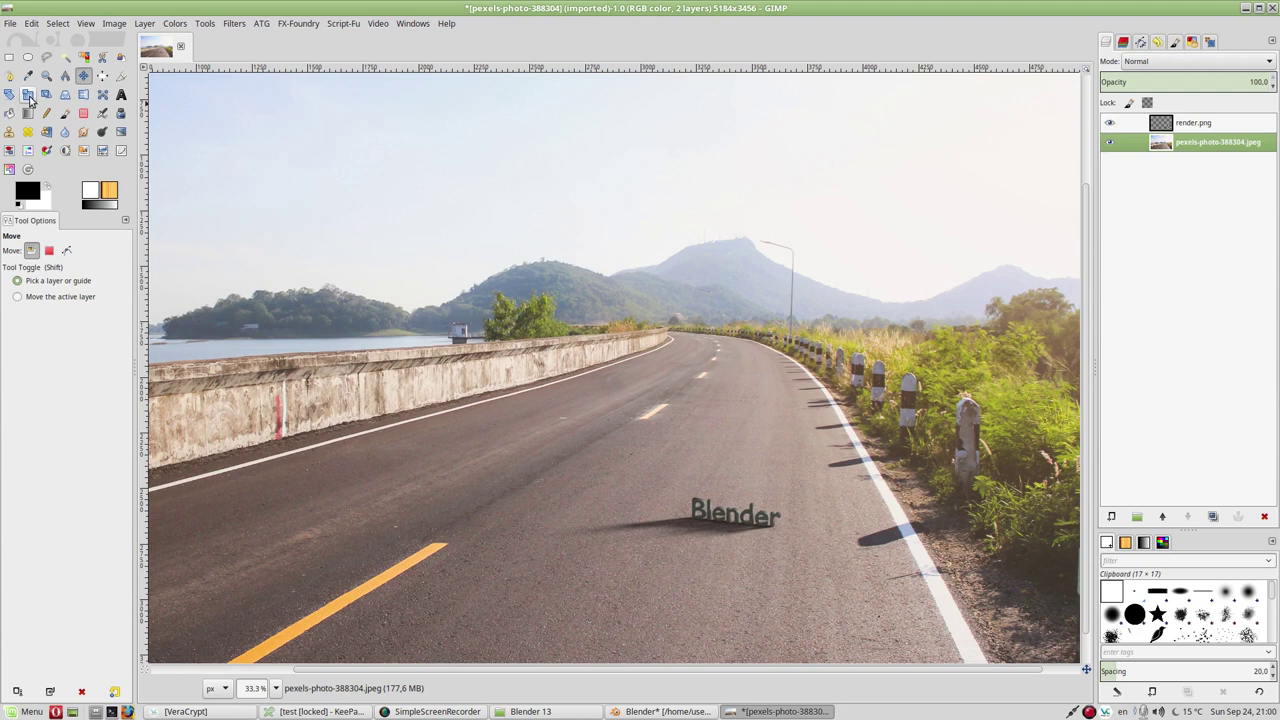
- Scale the road photo layer proportionally to 2424×1616
click(27, 94)
ctrl+scroll(478, 272, down, 5)
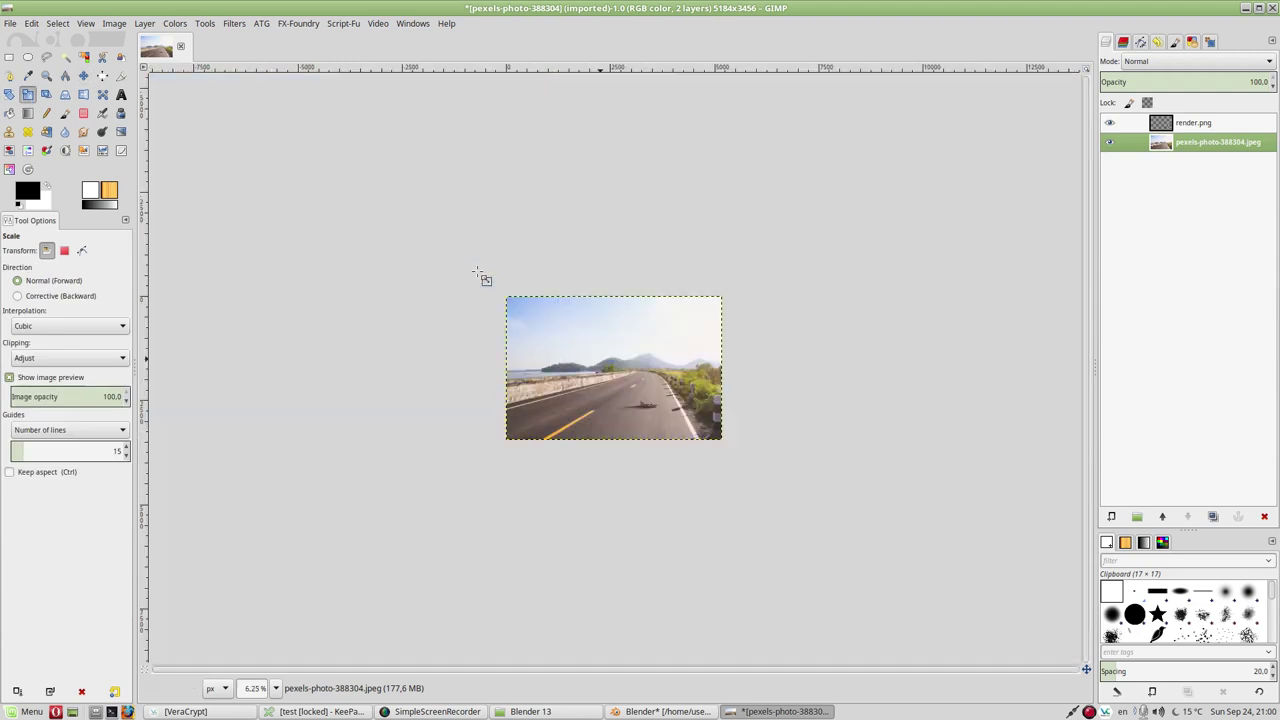
click(507, 300)
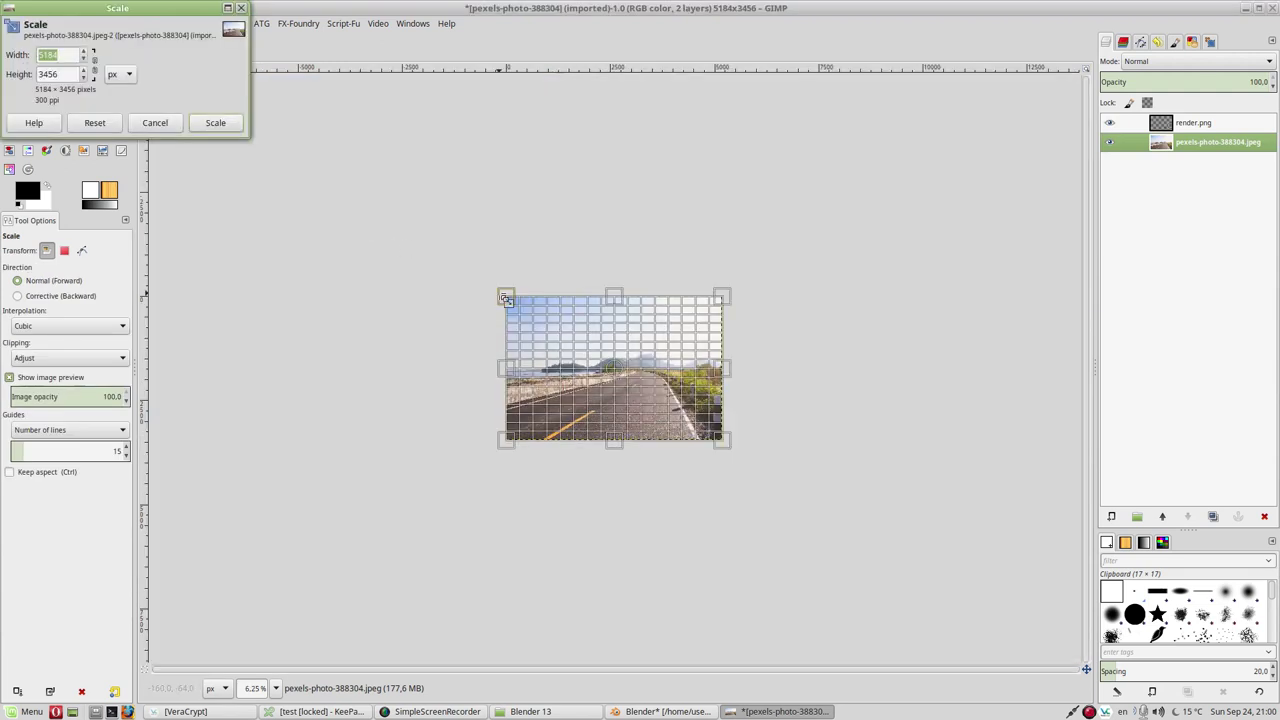
click(94, 64)
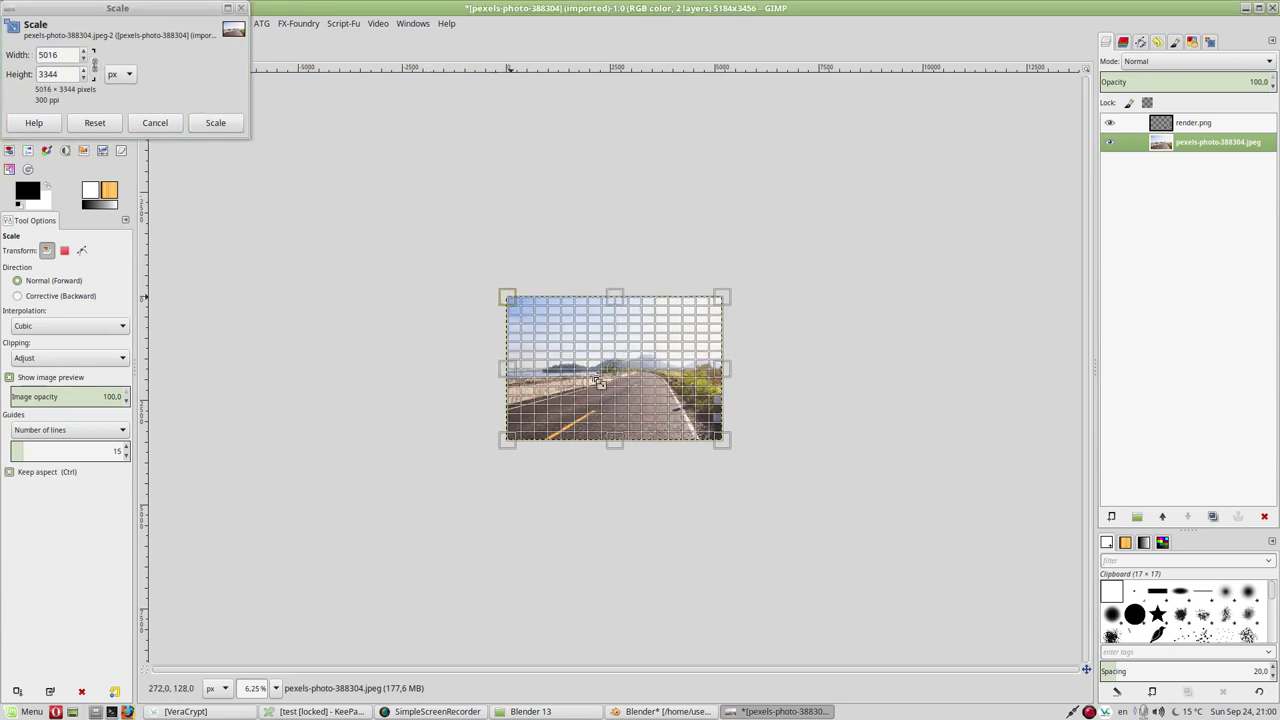
drag(514, 302, 621, 372)
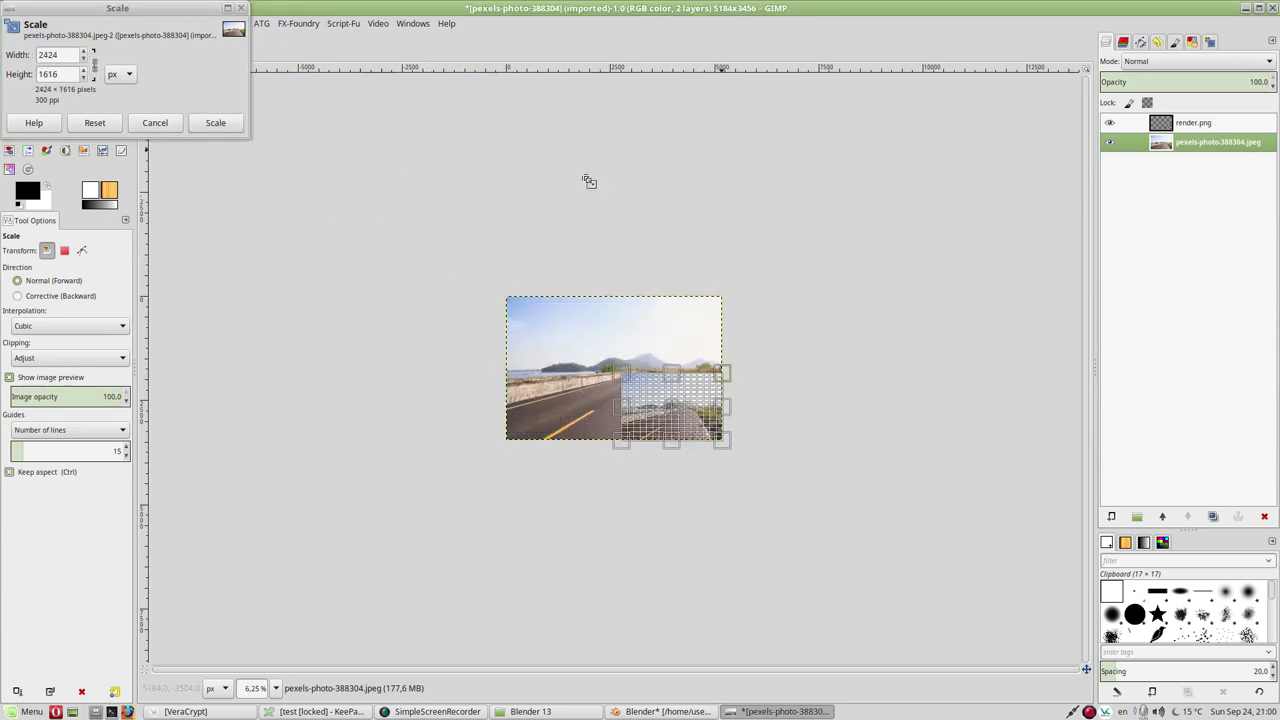
click(215, 122)
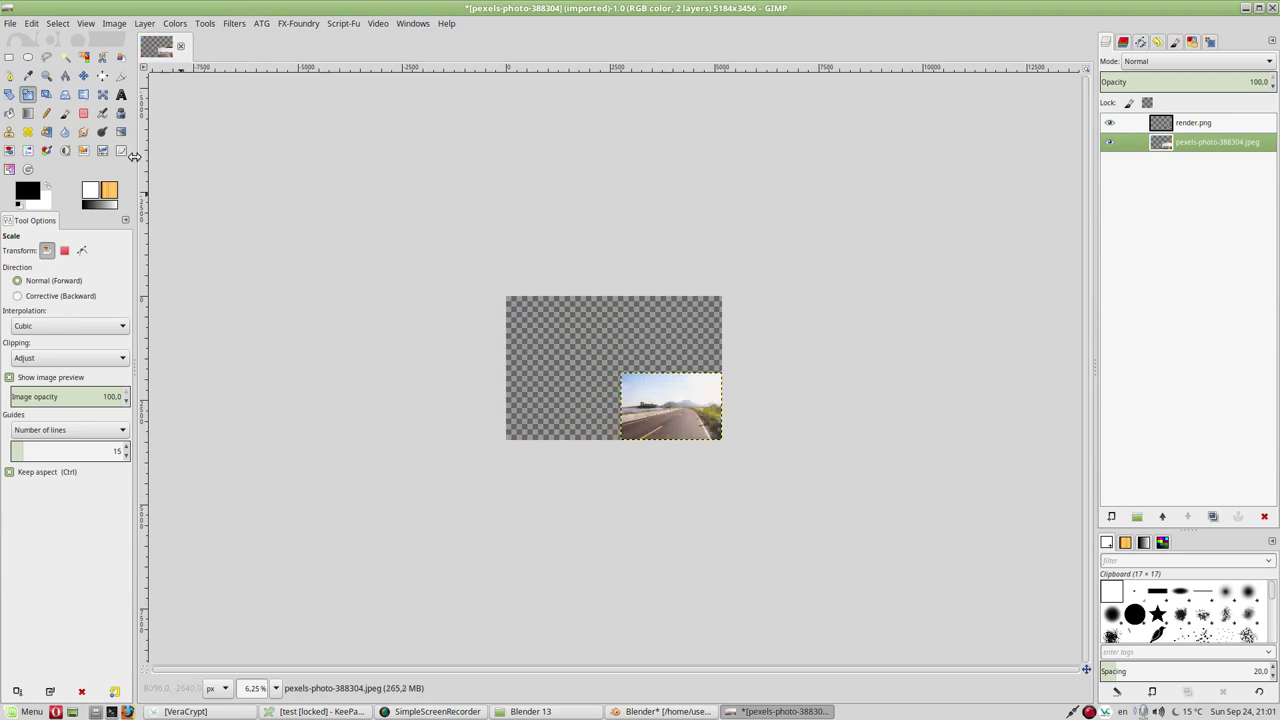
- Shift the scaled photo layer up-left, then left and down, so the text sits mid-road
click(83, 75)
drag(657, 417, 634, 390)
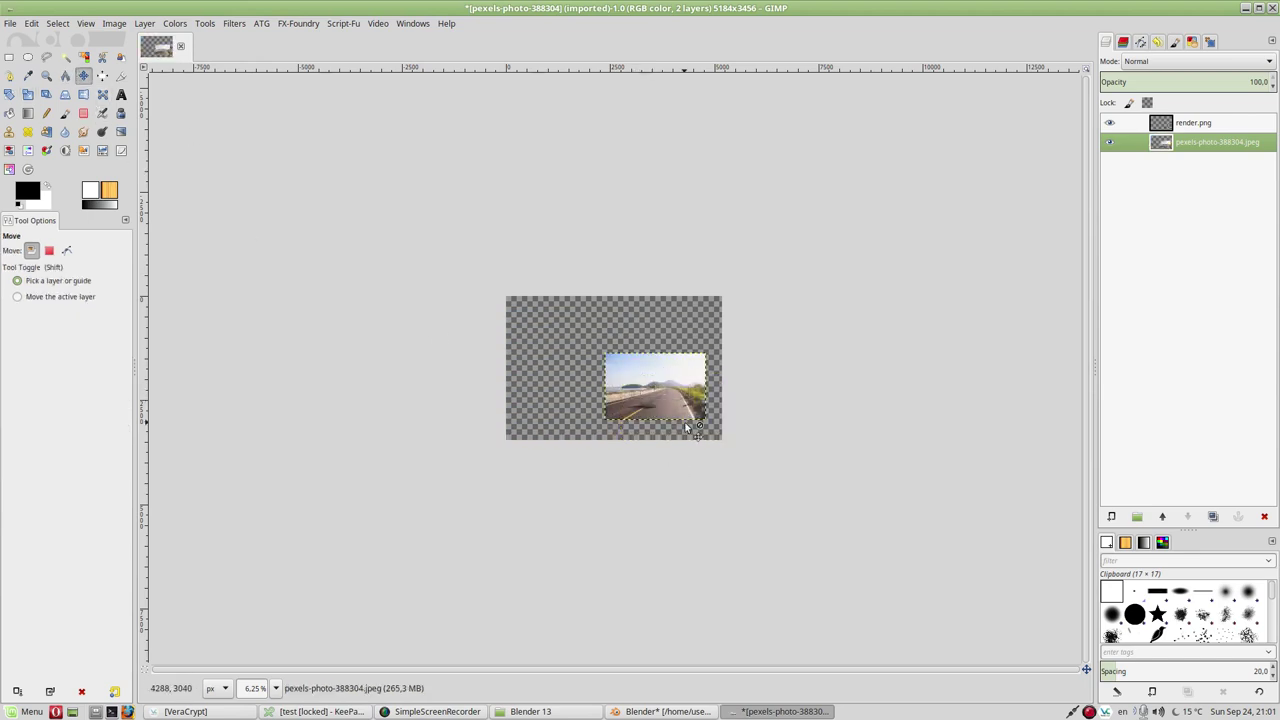
ctrl+scroll(657, 413, up, 1)
ctrl+scroll(657, 413, up, 1)
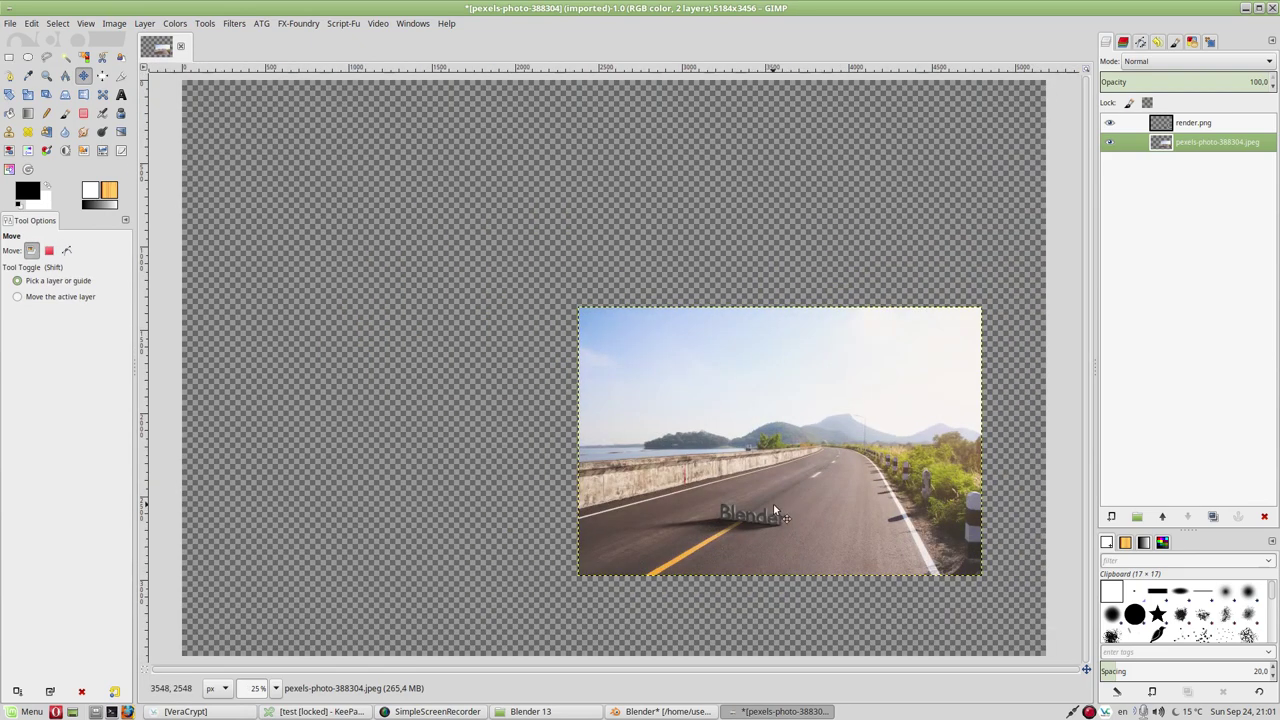
ctrl+scroll(788, 505, up, 1)
middle_drag(808, 512, 673, 363)
mouse_move(731, 322)
mouse_down()
mouse_move(649, 352)
mouse_move(623, 389)
mouse_up()
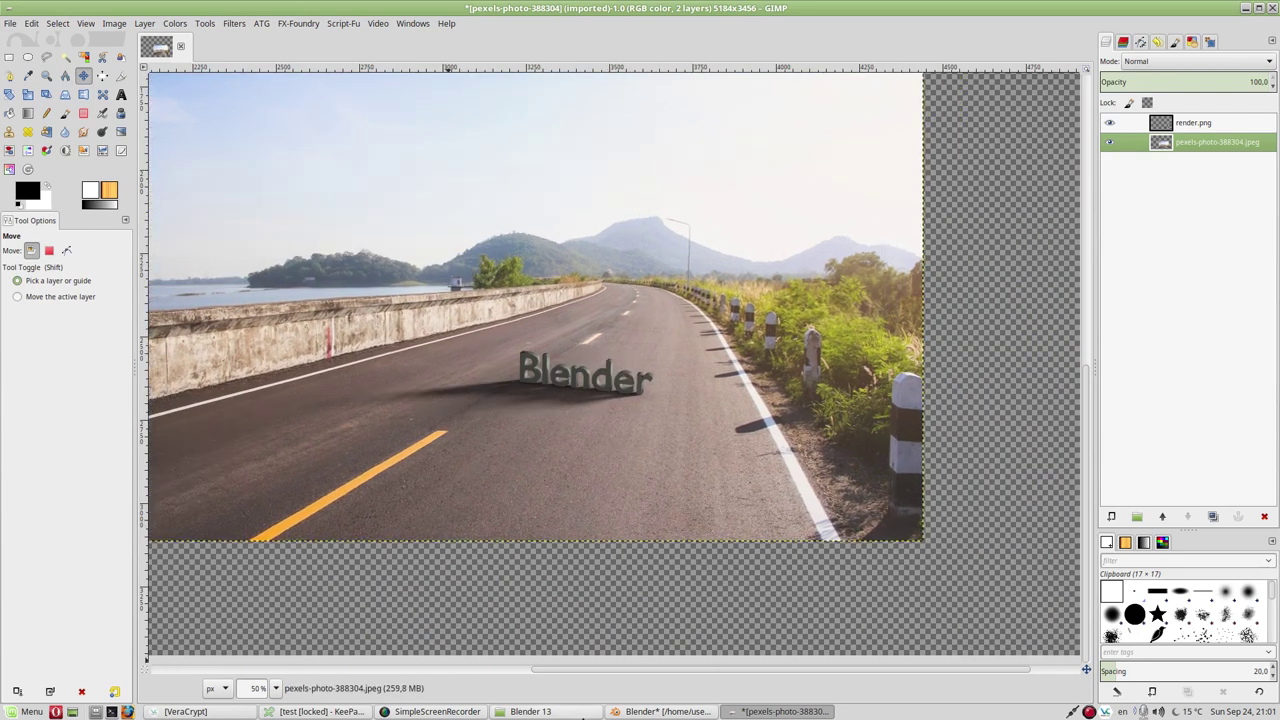
- In Blender, change the render view editor into a 3D Viewport
click(645, 712)
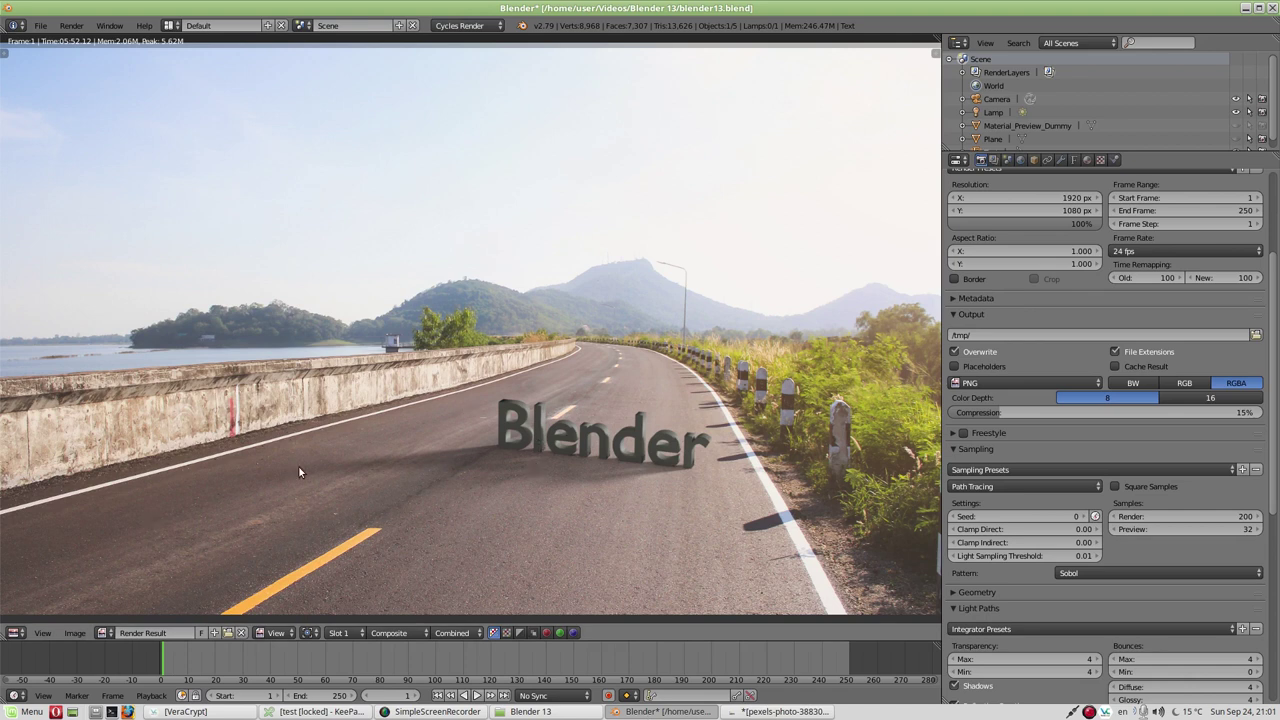
click(21, 634)
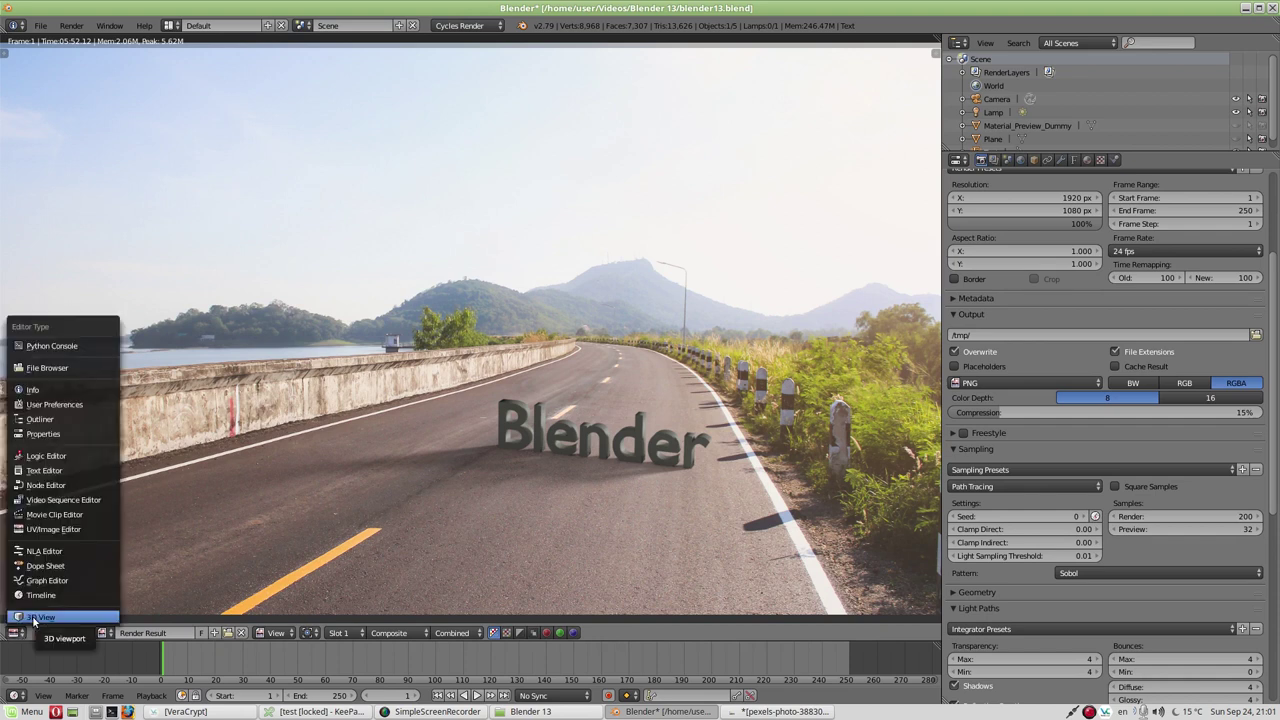
click(33, 618)
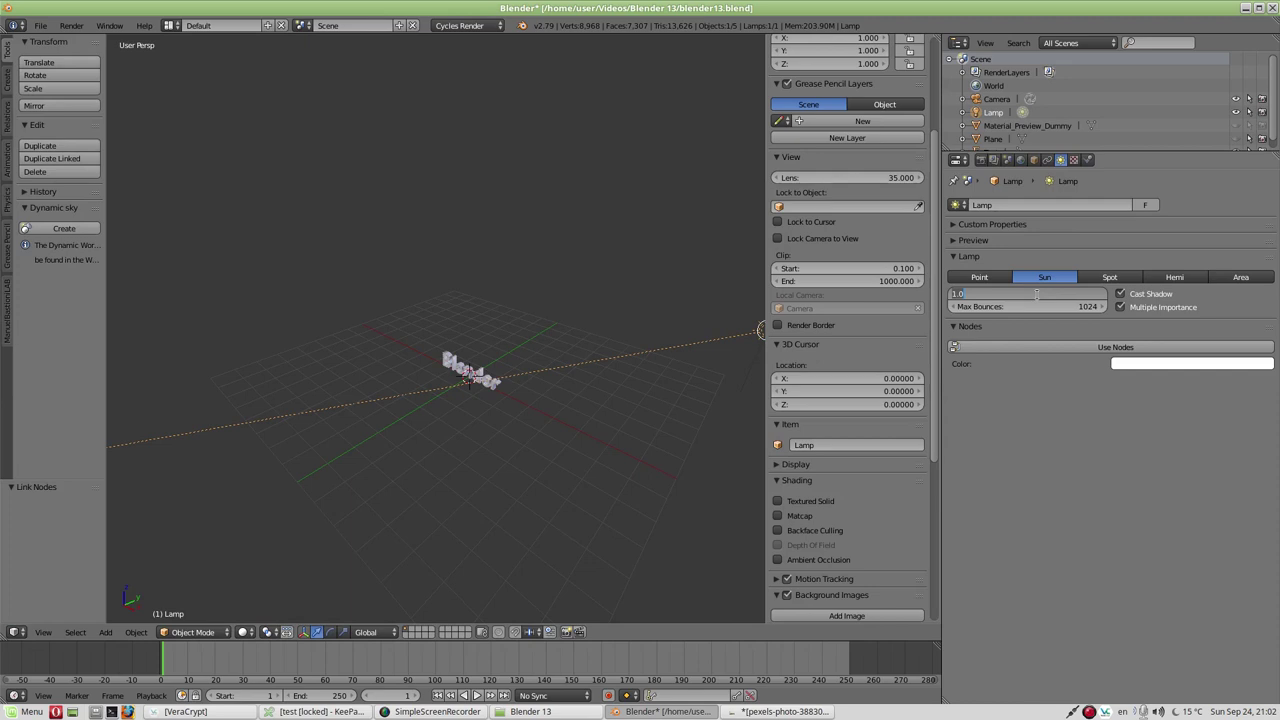
- Set the sun lamp size to 0.01 and start a new F12 render
text(0)
key(Return)
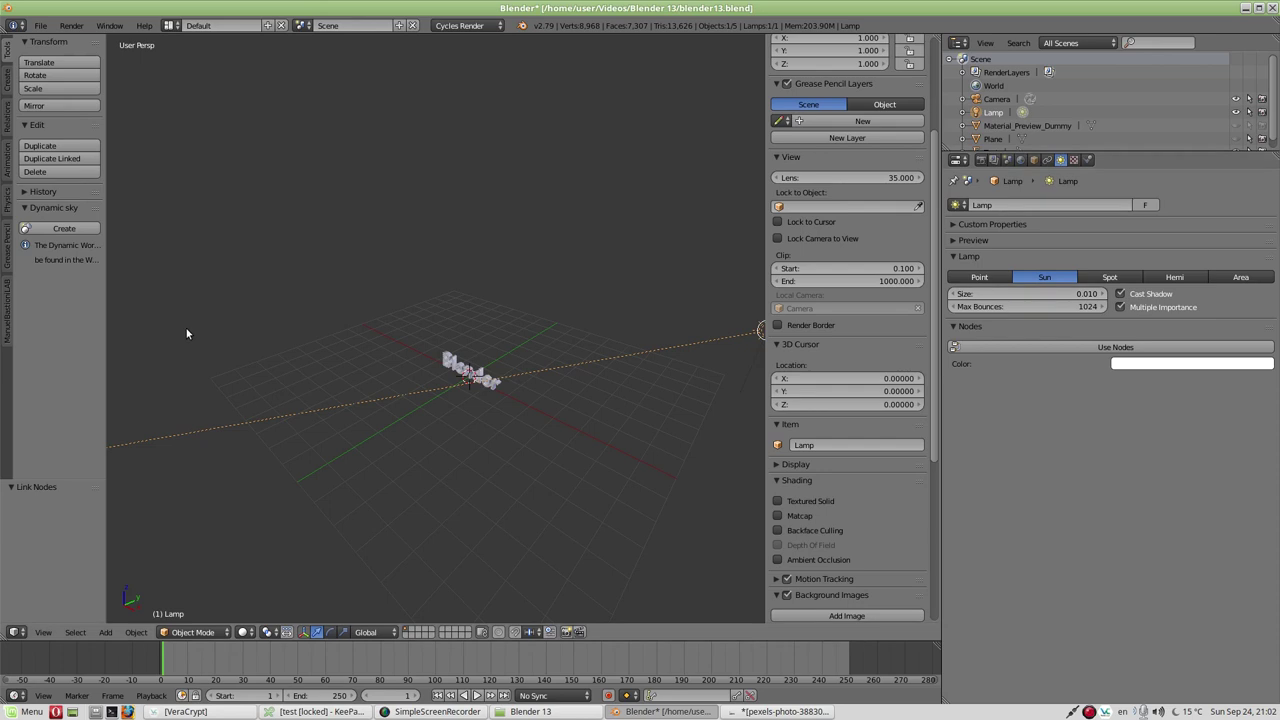
key(F12)
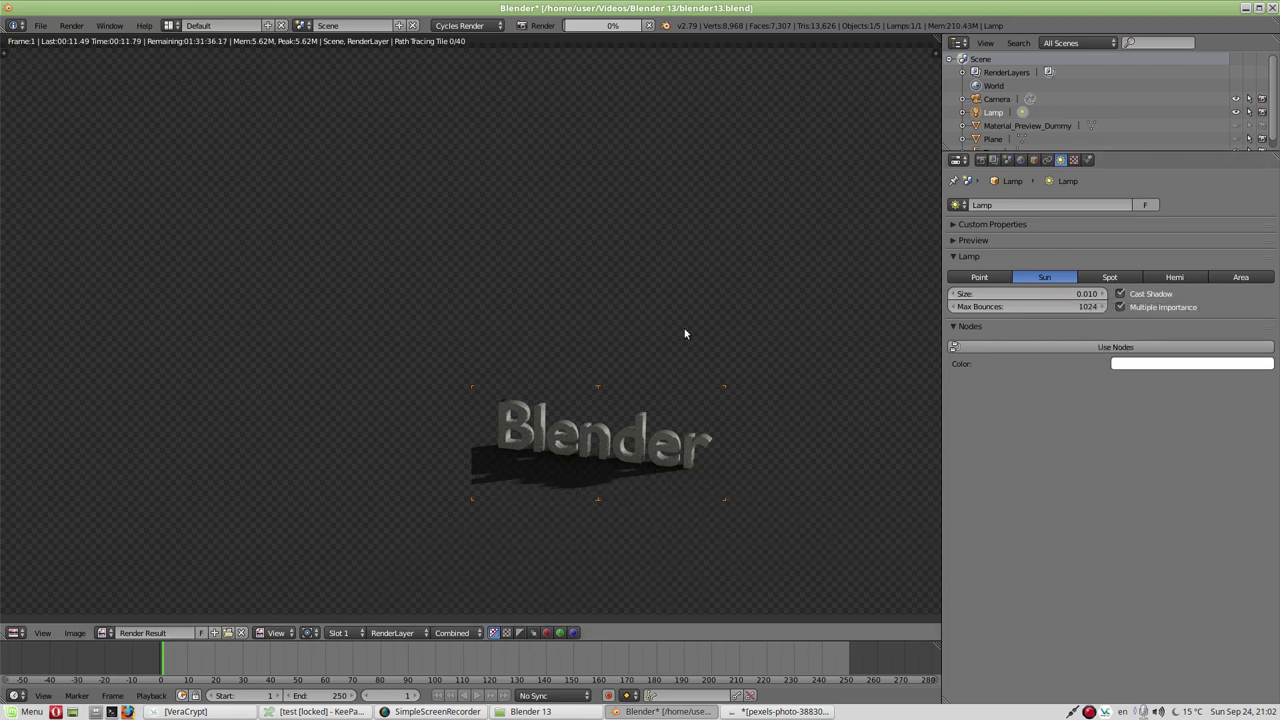
- Re-render and view the finished composite of the 'Blender' text and shadow on the road photo
scroll(684, 328, down, 2)
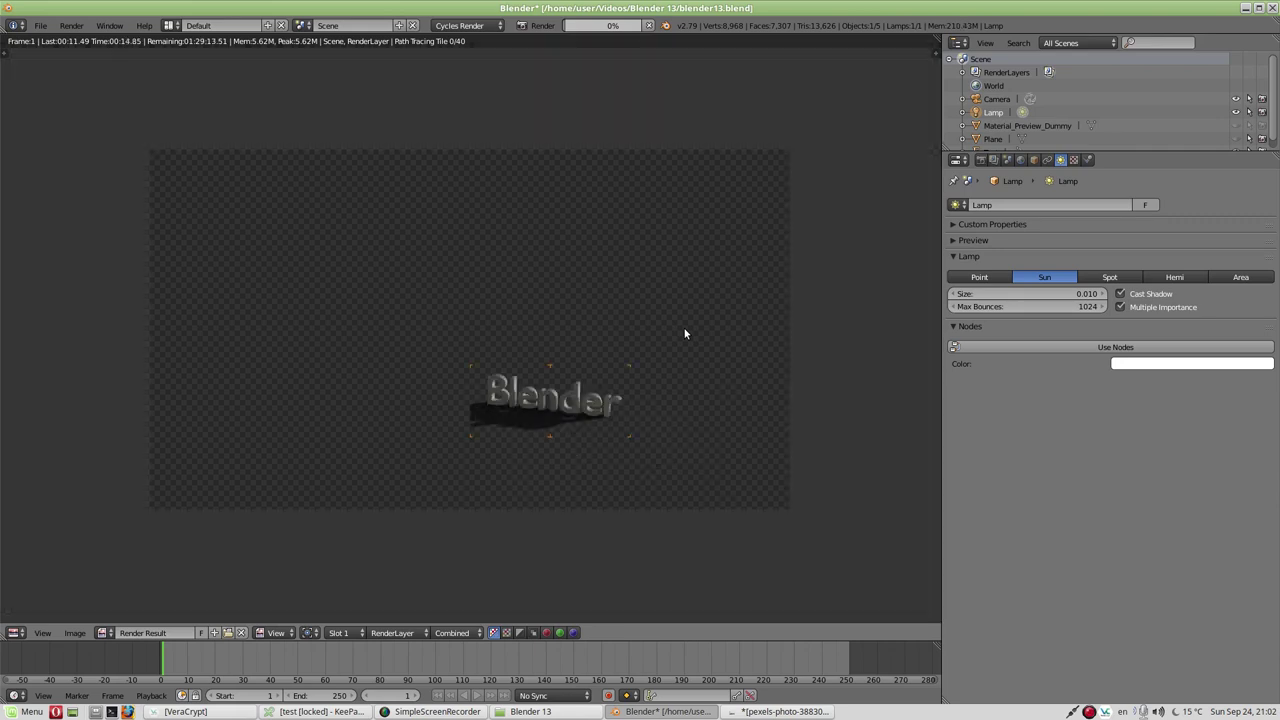
click(405, 641)
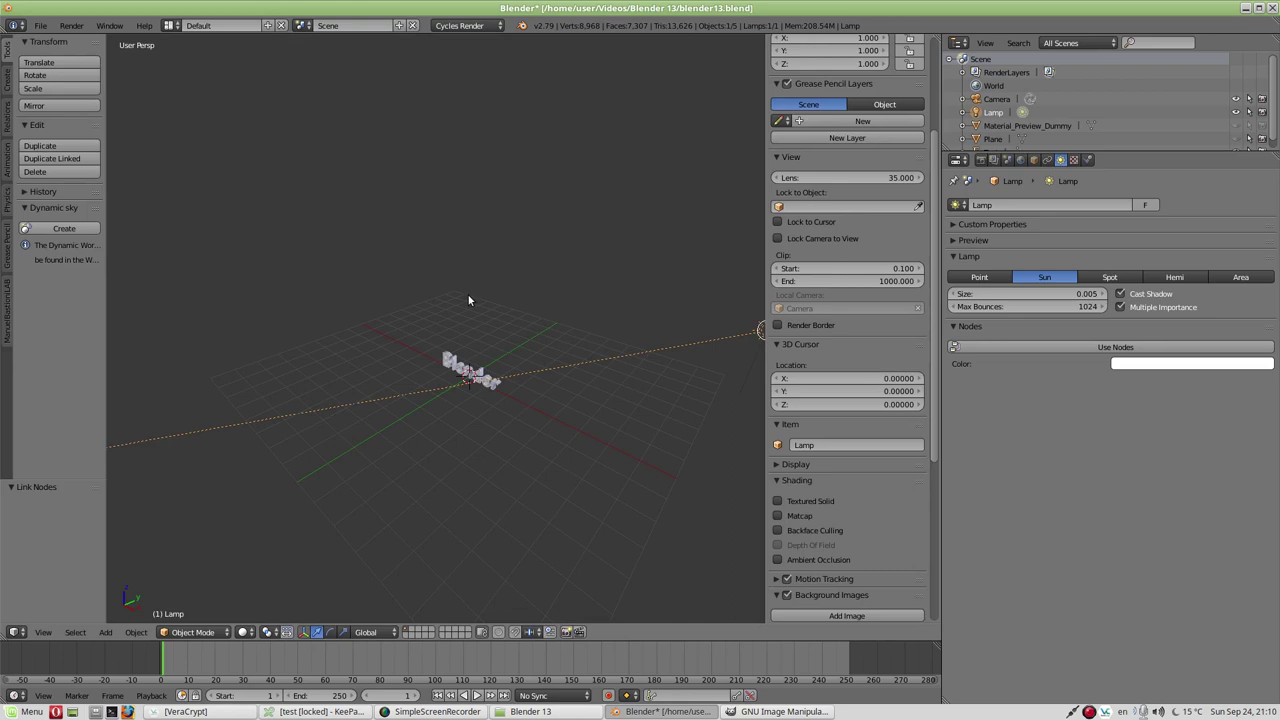
key(F12)
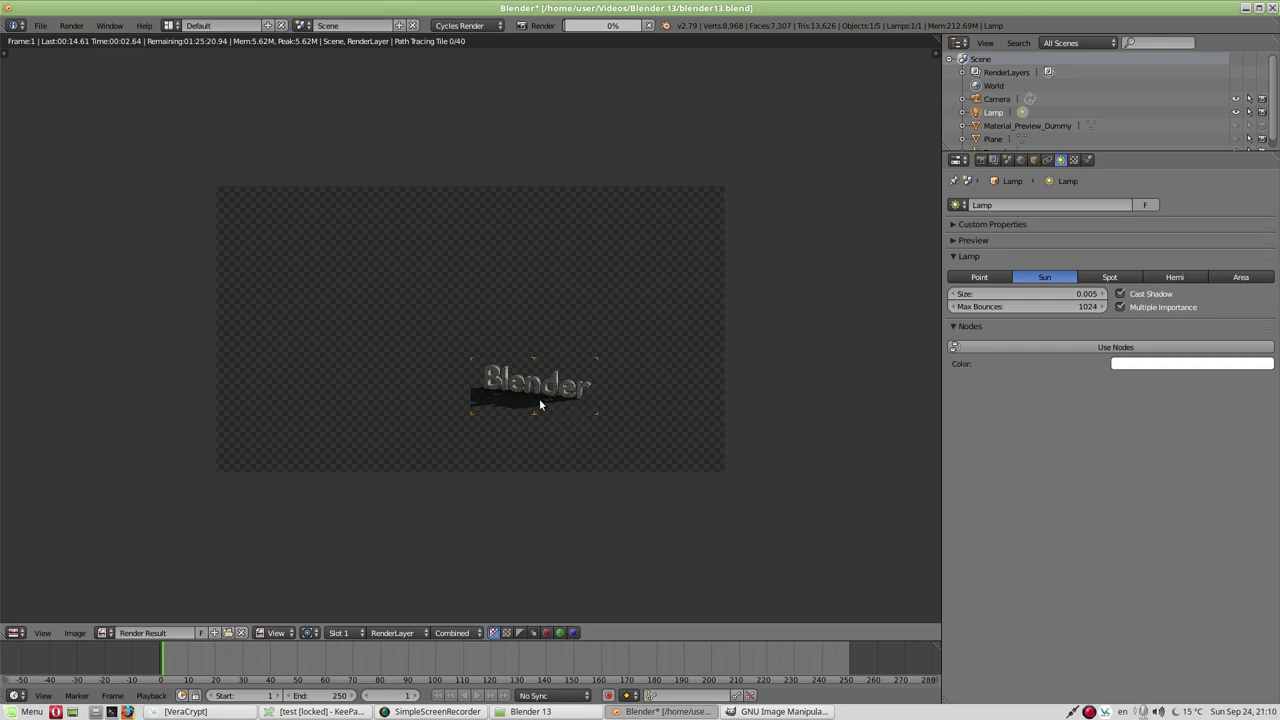
scroll(540, 405, up, 3)
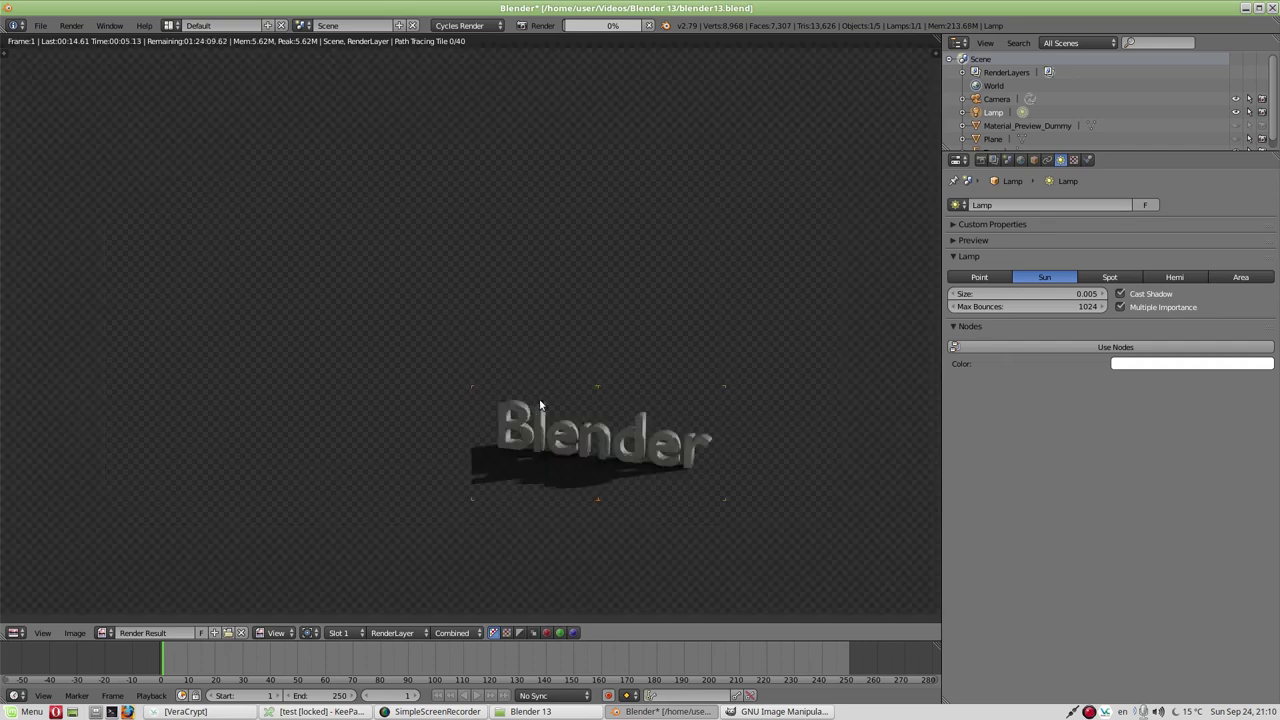
scroll(540, 450, down, 5)
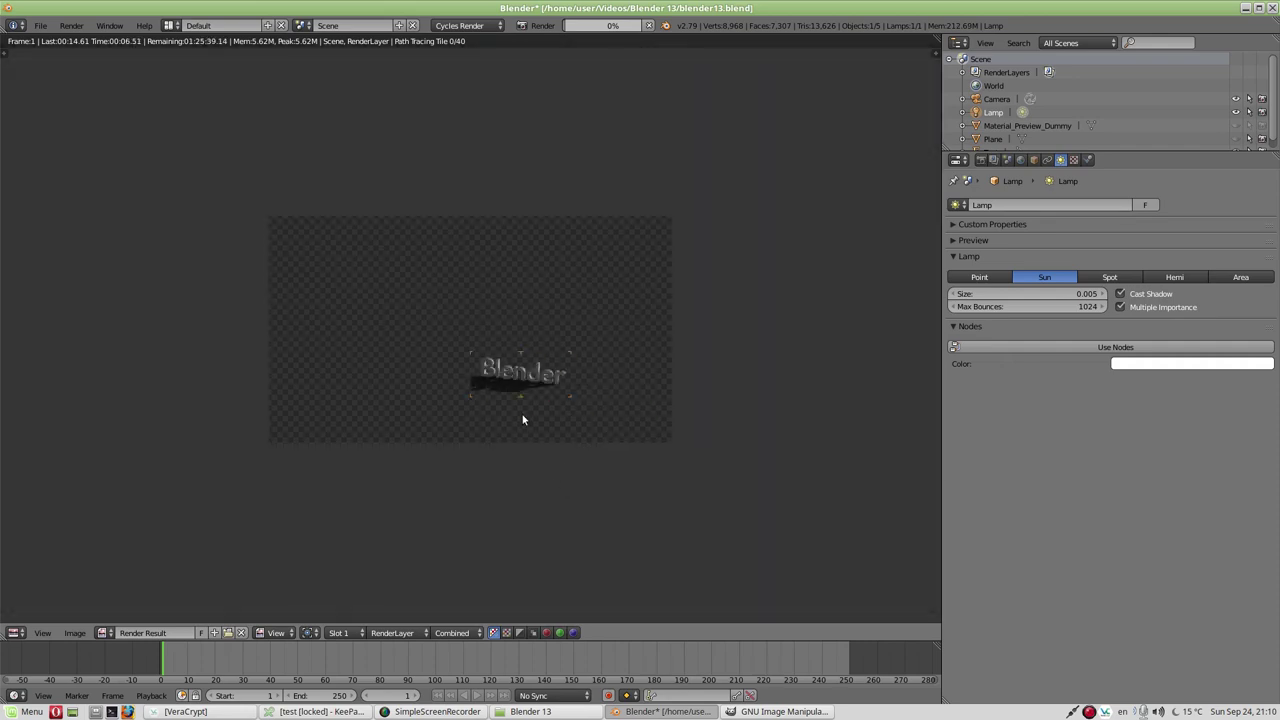
scroll(517, 395, up, 2)
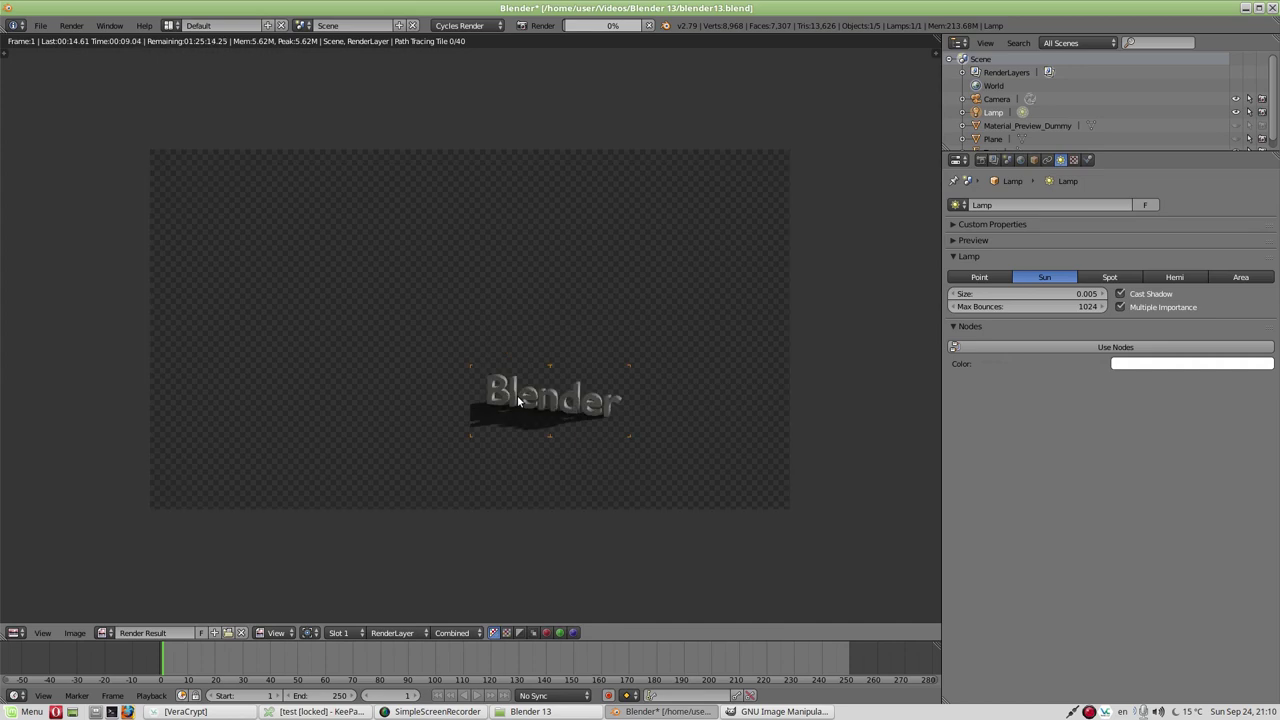
click(440, 711)
click(563, 31)
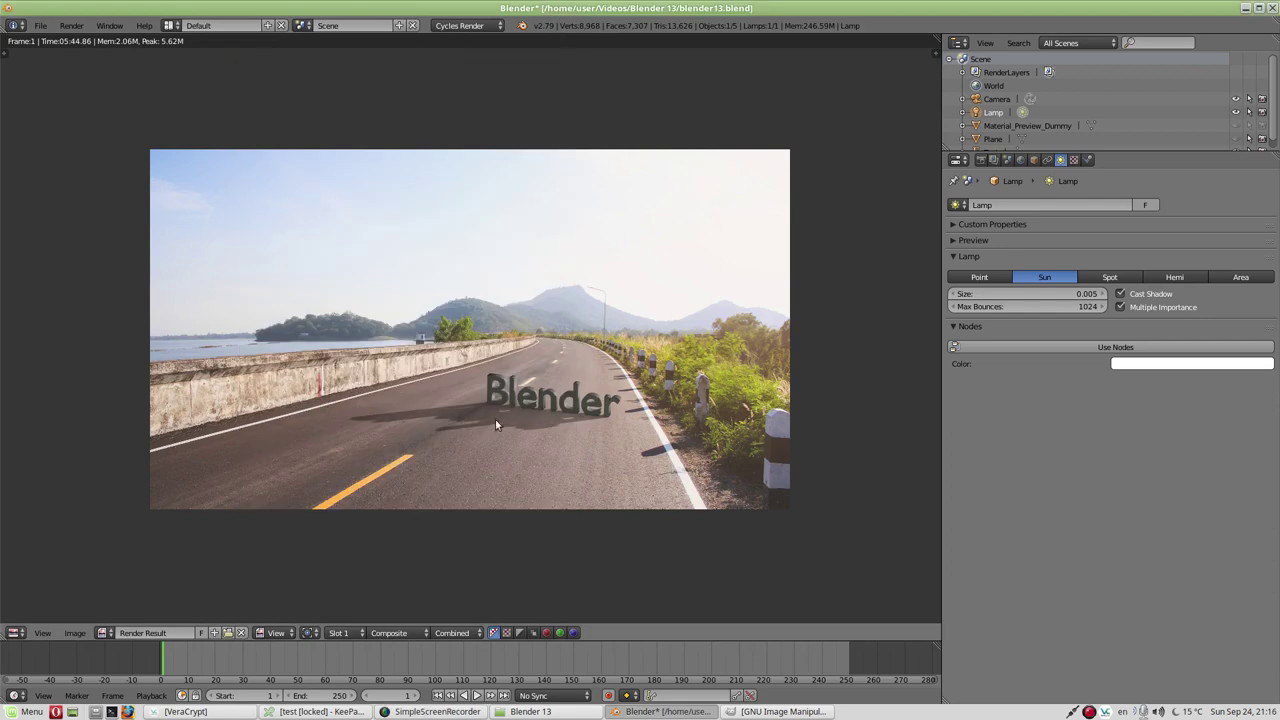
- Save the composited render as kompletno.png via Image > Save As Image
scroll(495, 421, up, 3)
scroll(495, 419, down, 3)
click(73, 633)
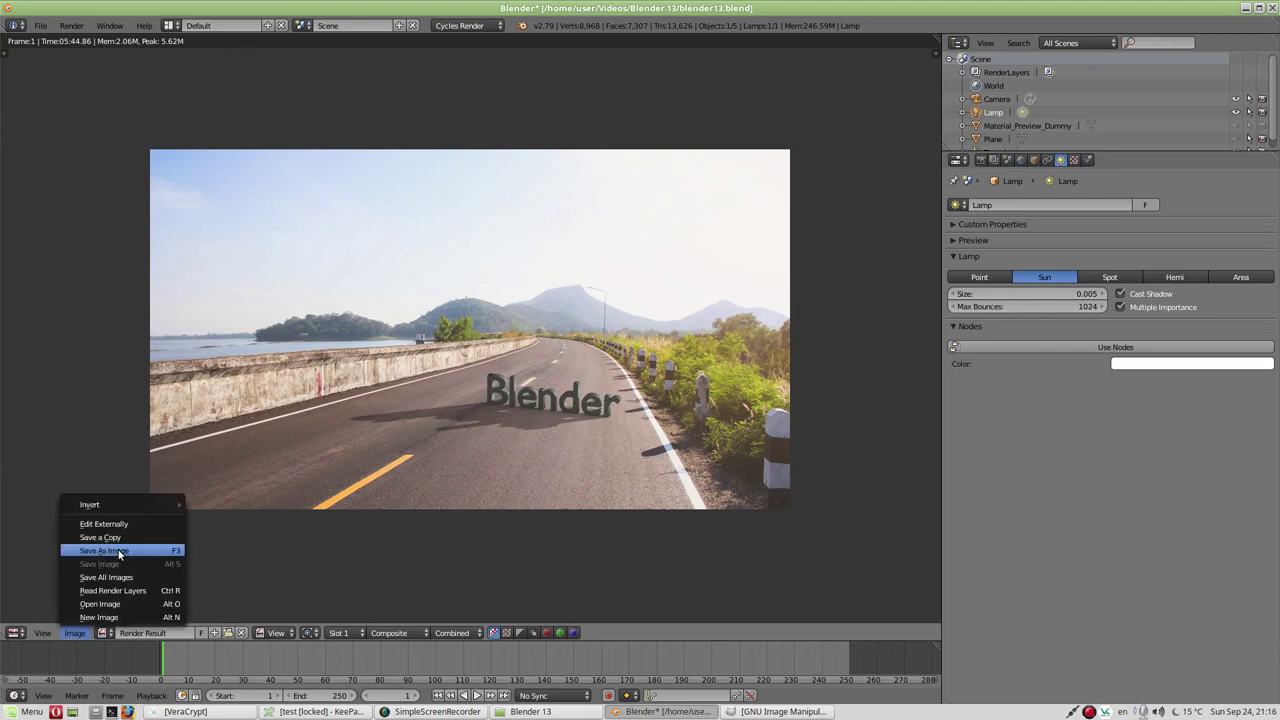
click(104, 551)
click(186, 78)
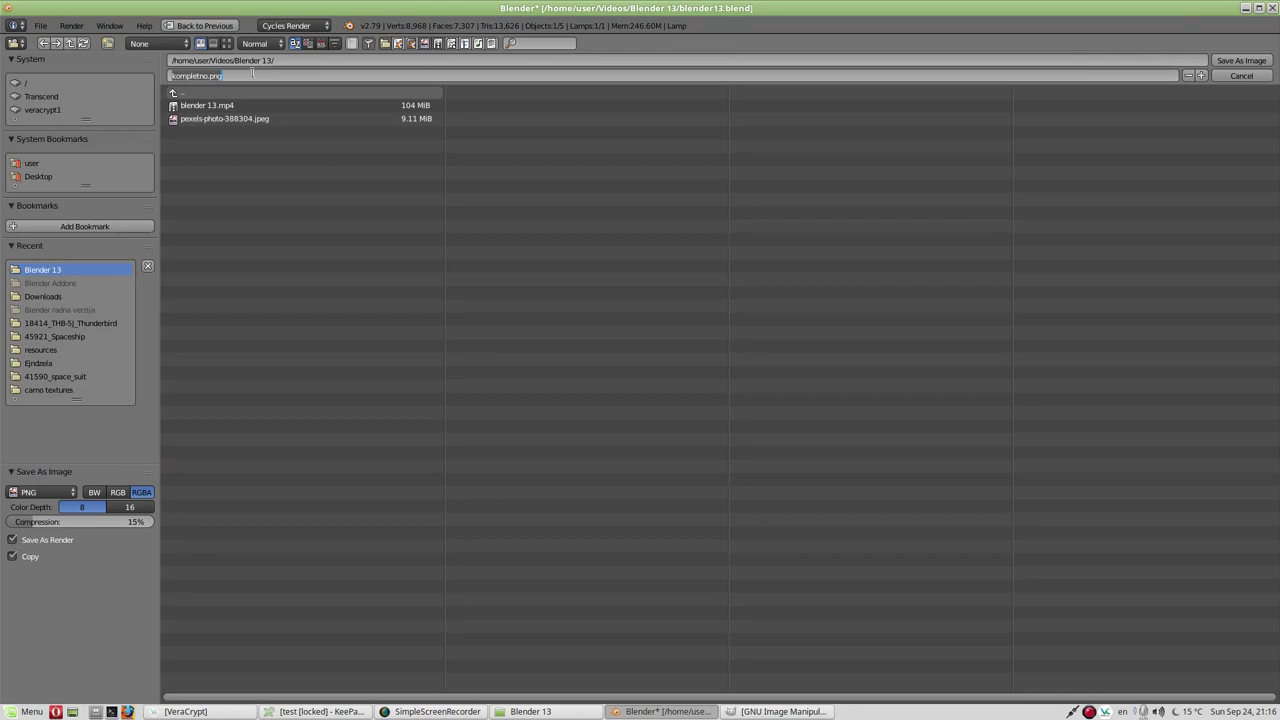
click(1240, 60)
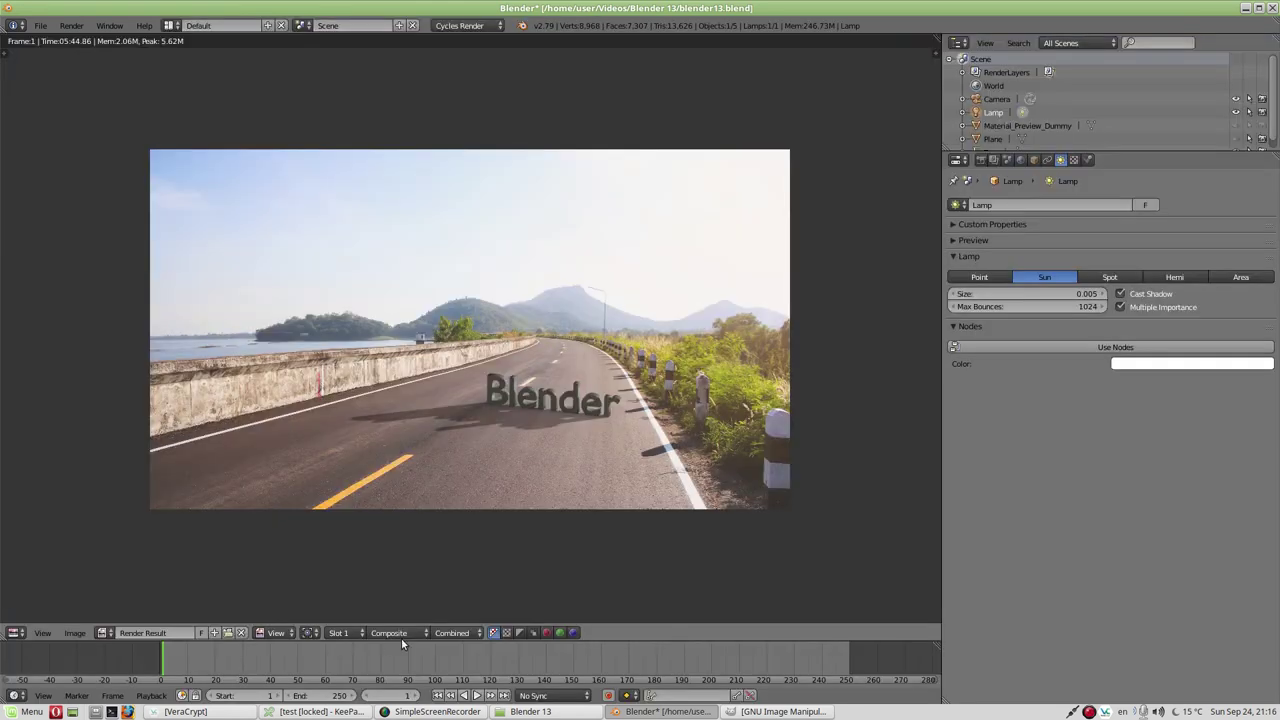
click(400, 633)
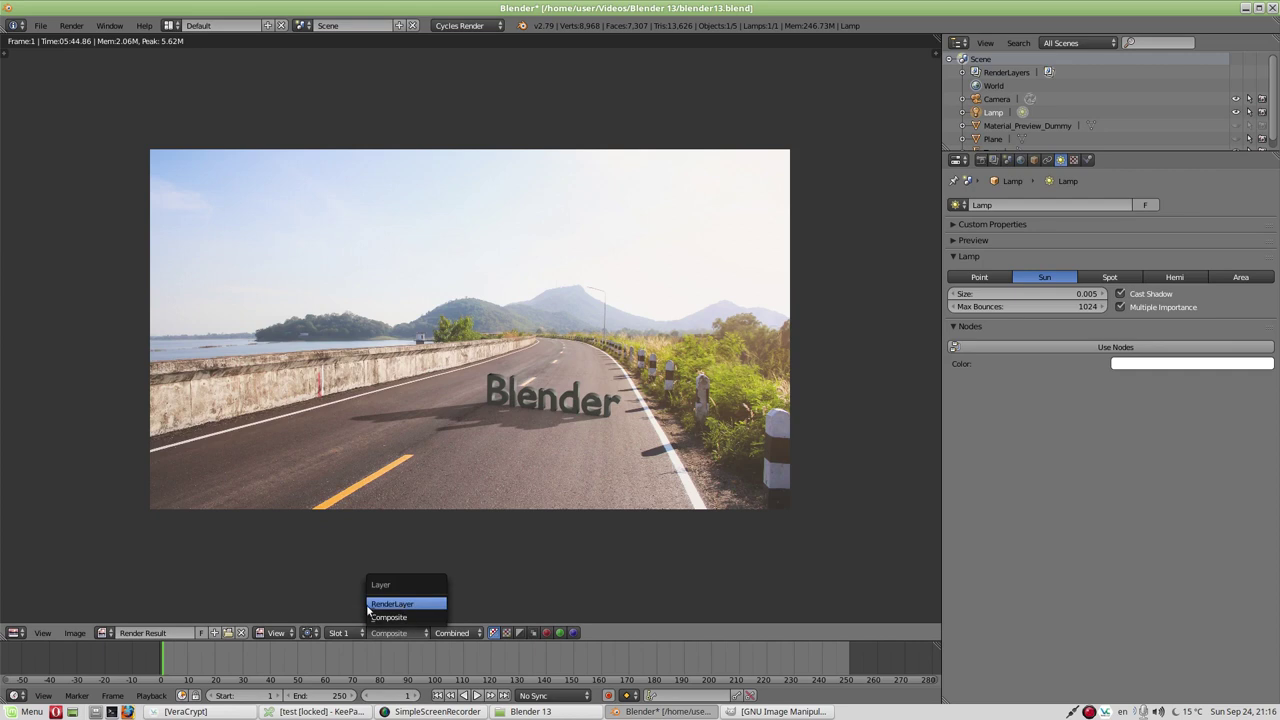
- Display RenderLayer and save the transparent text-and-shadow render as render.png
click(369, 607)
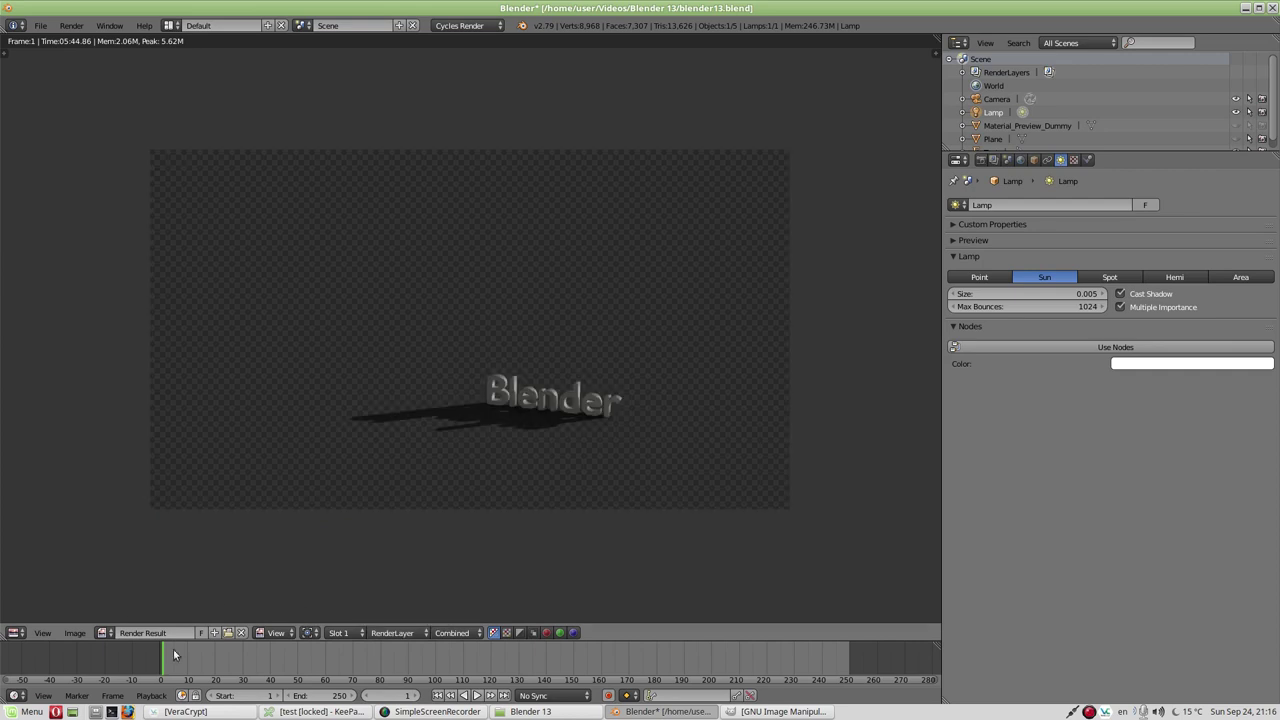
click(63, 636)
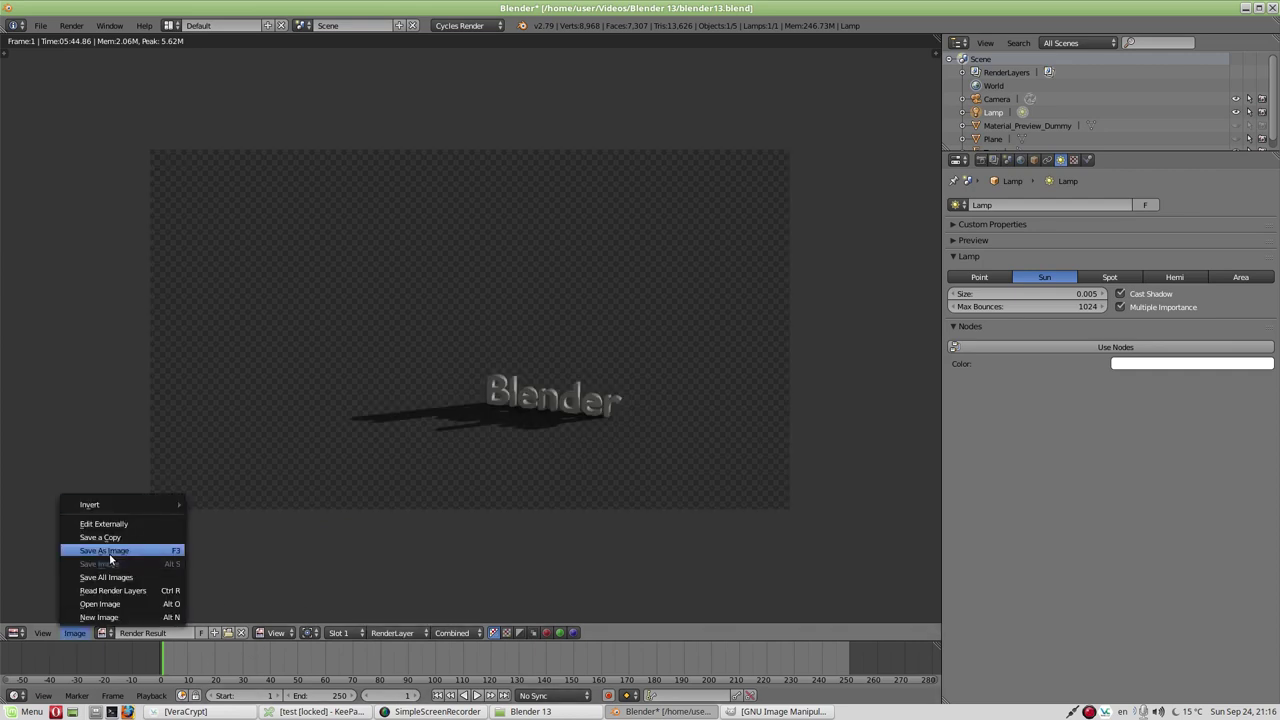
click(109, 551)
click(182, 76)
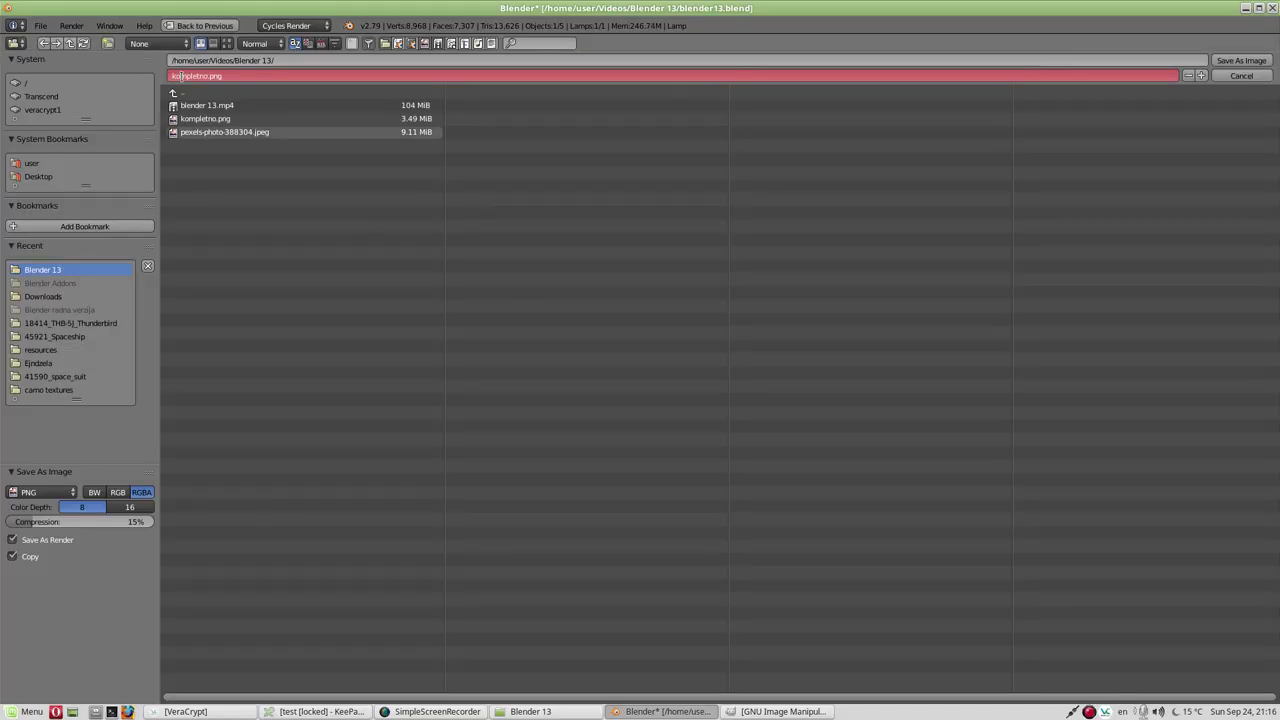
double_click(181, 76)
text(render)
key(Return)
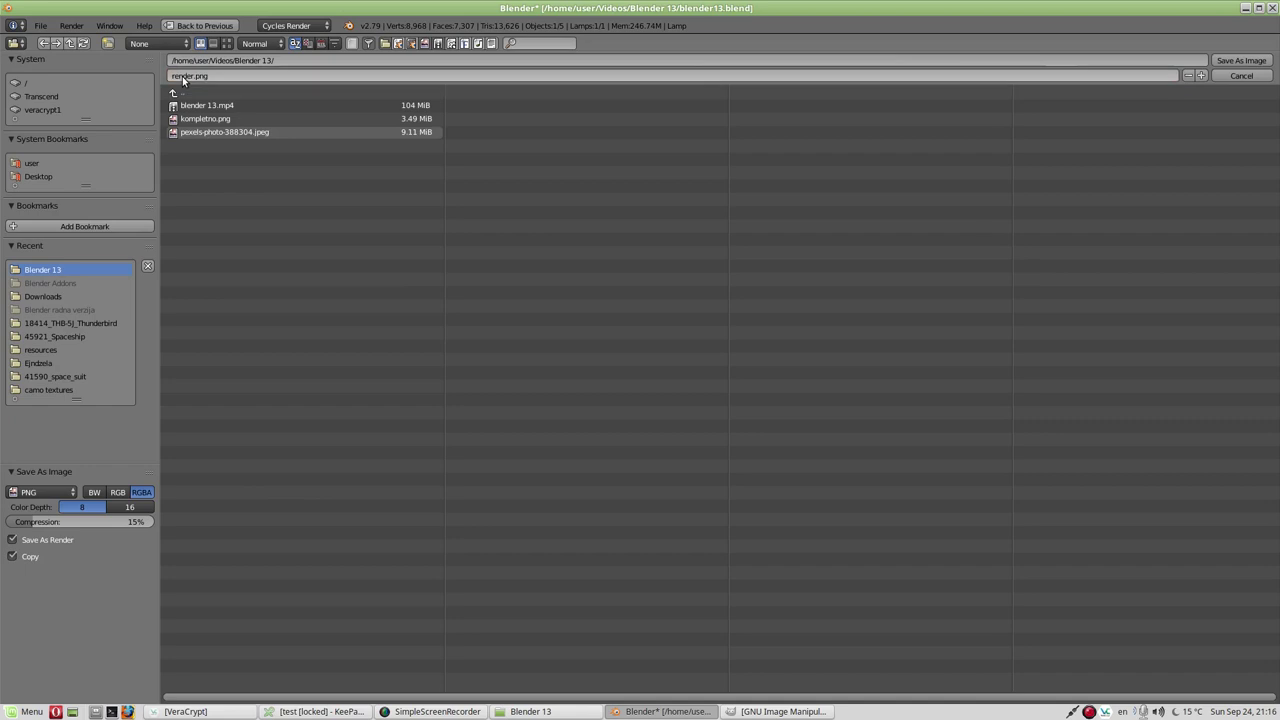
click(1262, 60)
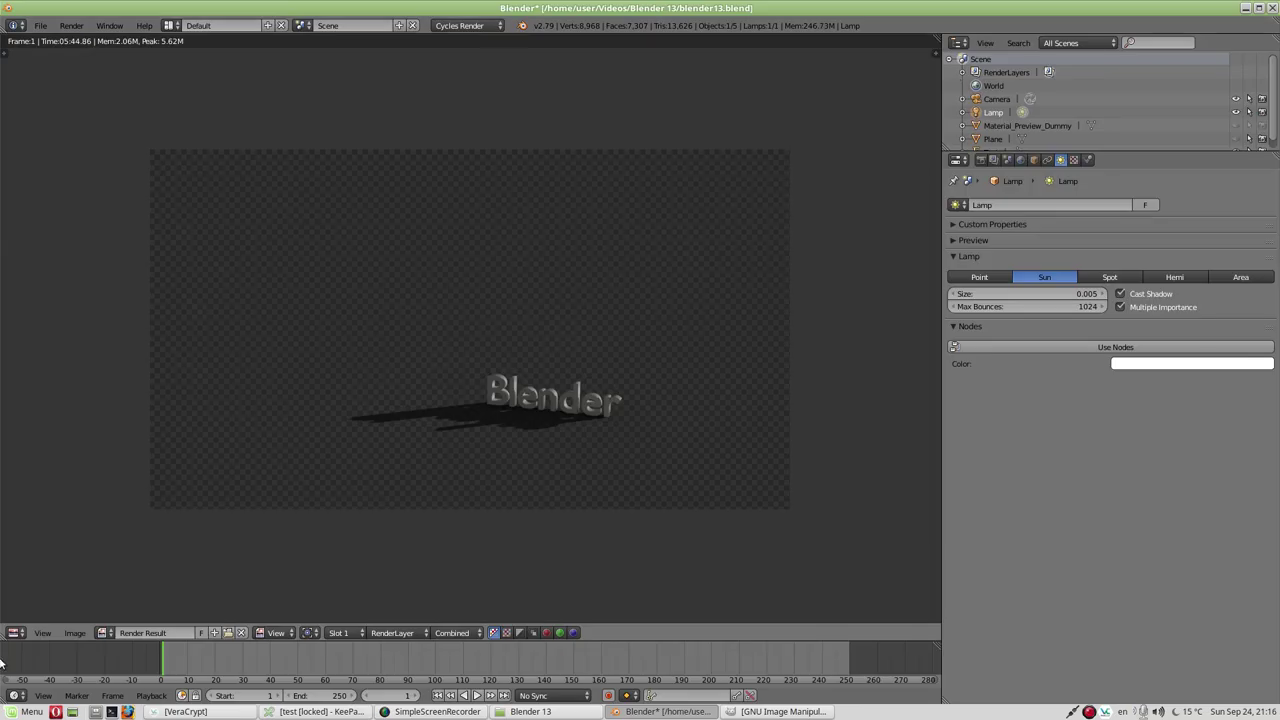
- In the Node Editor, link Render Layers Alpha to Alpha Over Fac, then remove that link
click(16, 632)
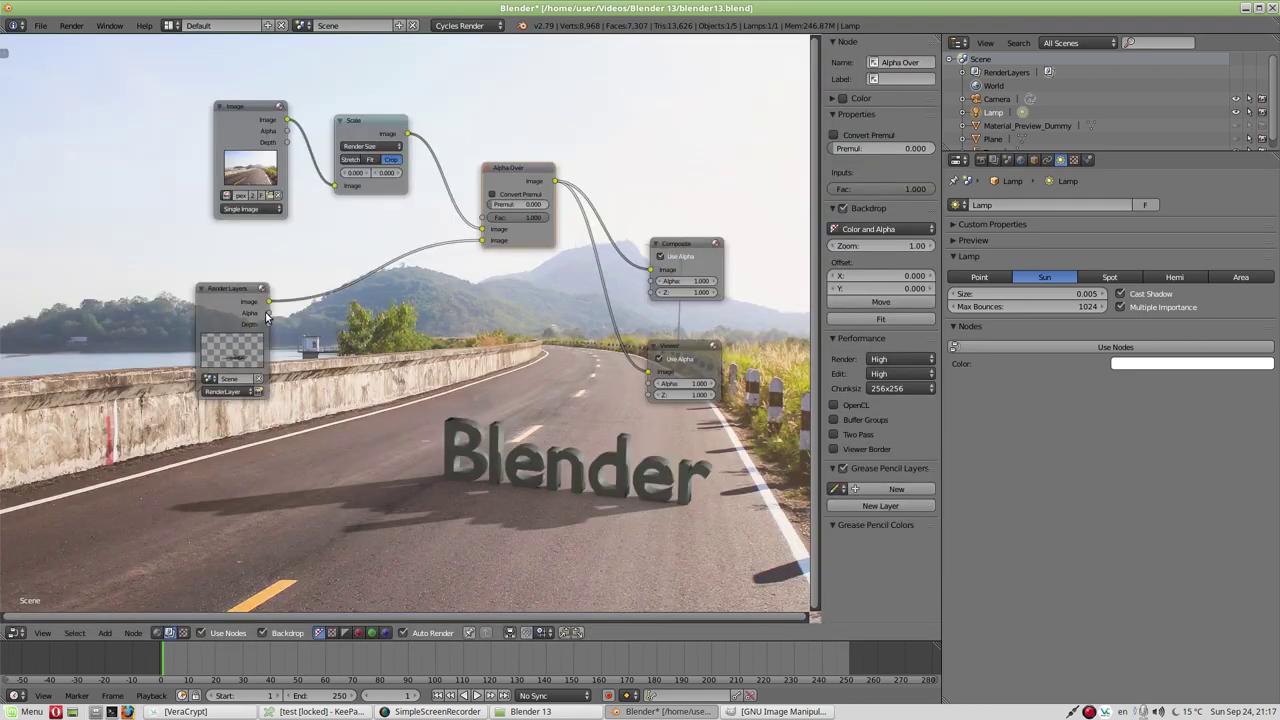
drag(269, 312, 487, 218)
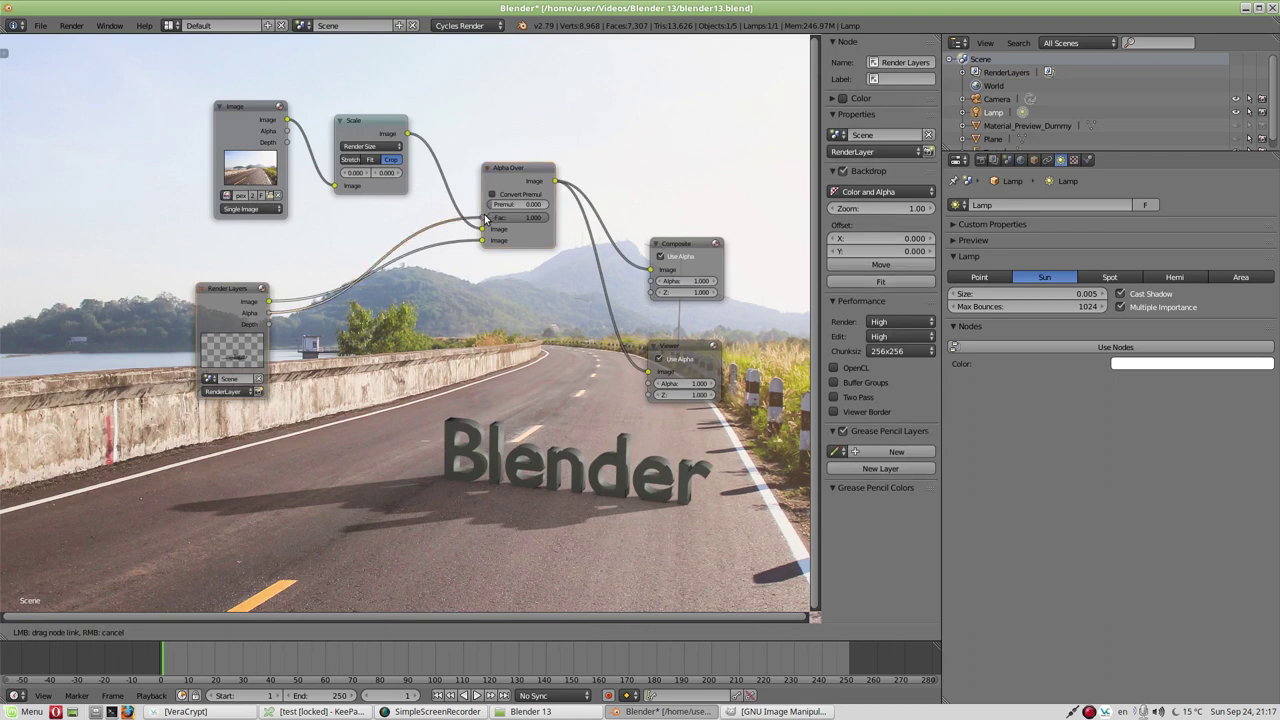
drag(487, 218, 487, 218)
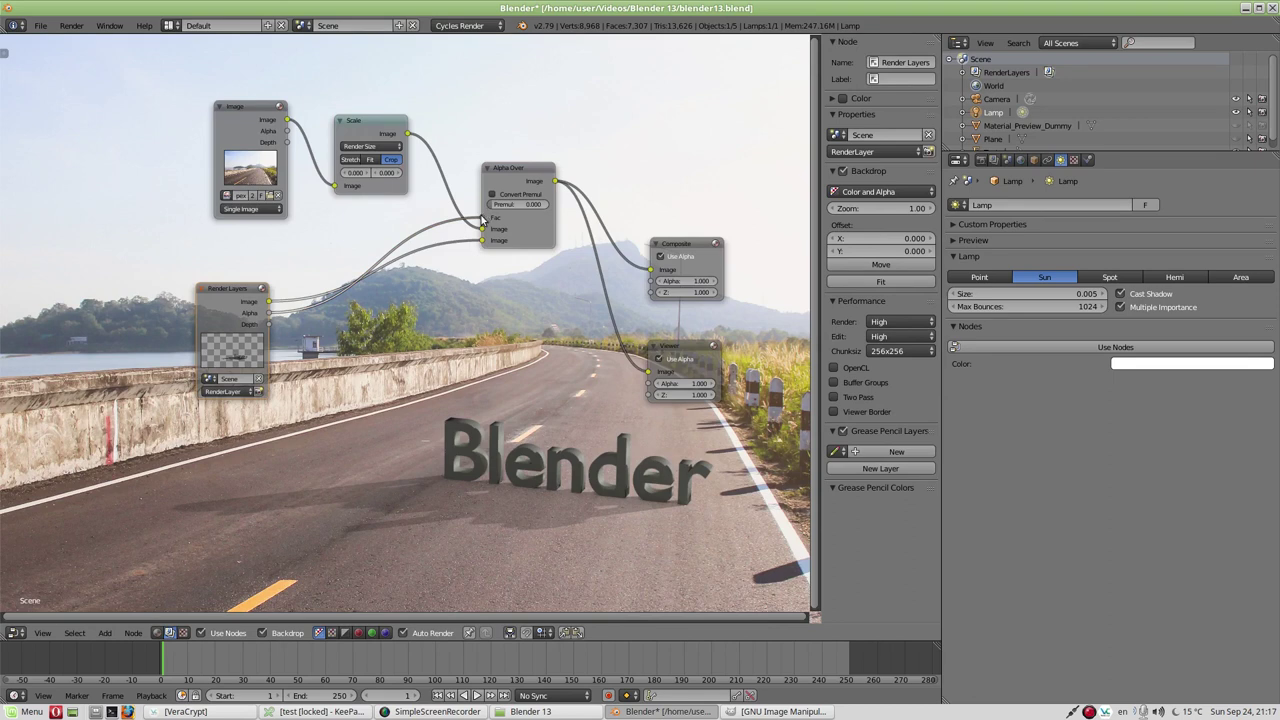
drag(483, 218, 405, 243)
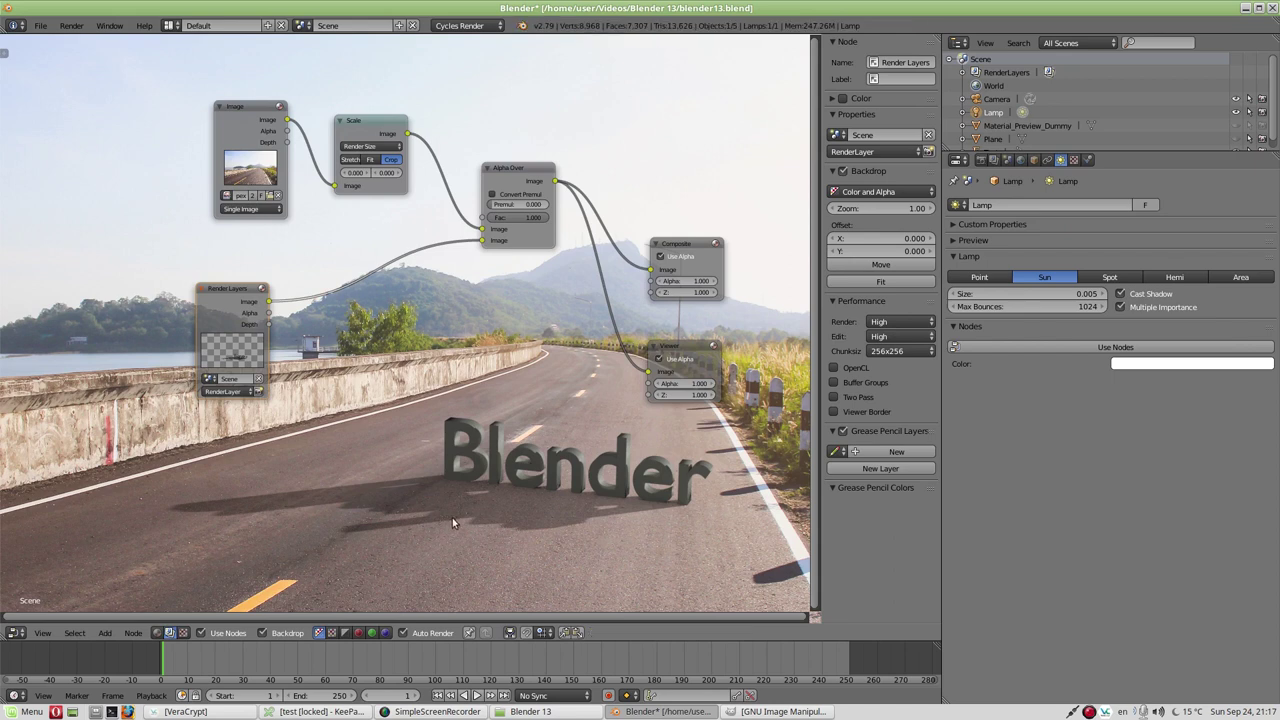
click(802, 713)
- Preview kompletno.png from the Blender 13 folder in the image viewer, zoom in, then close it
click(530, 711)
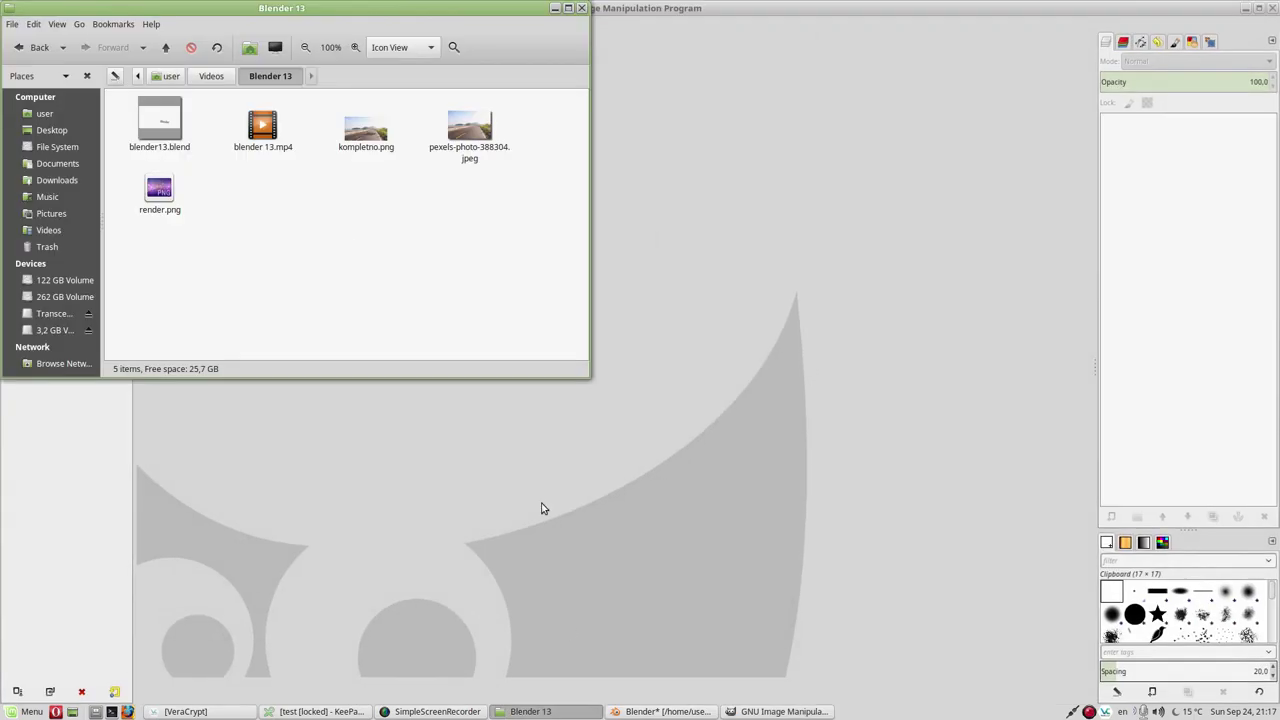
double_click(367, 130)
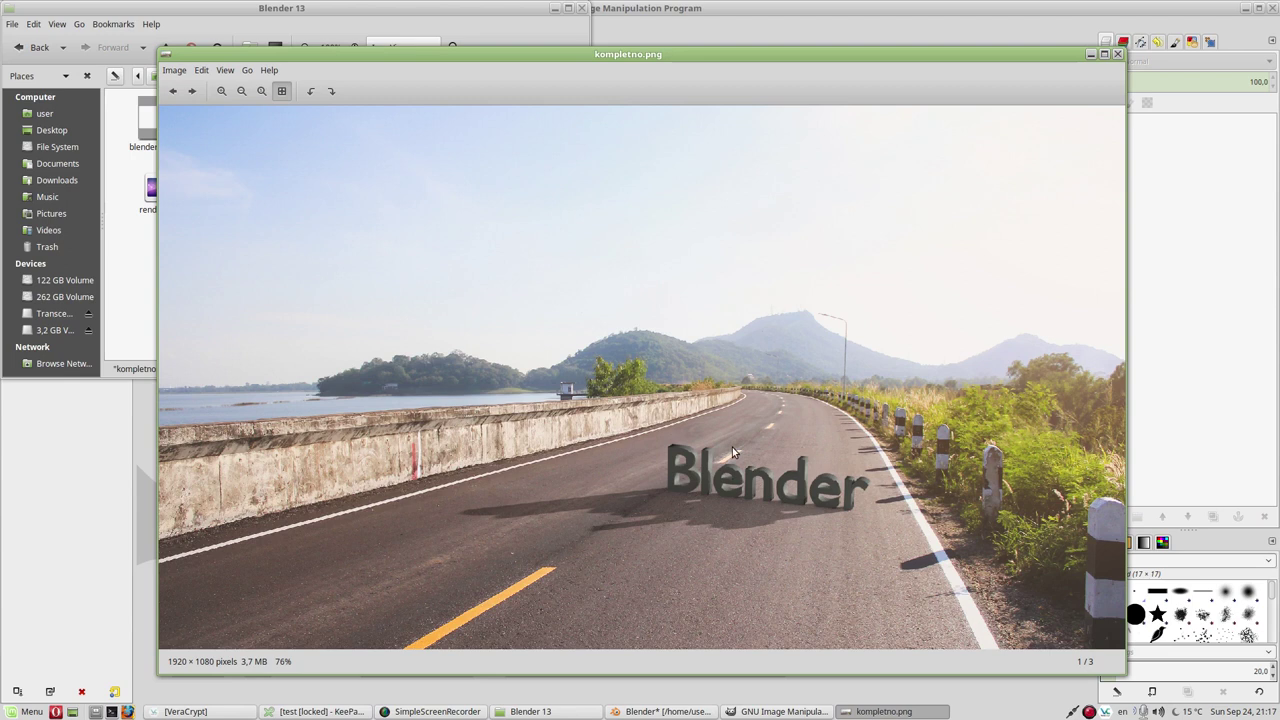
scroll(732, 447, up, 1)
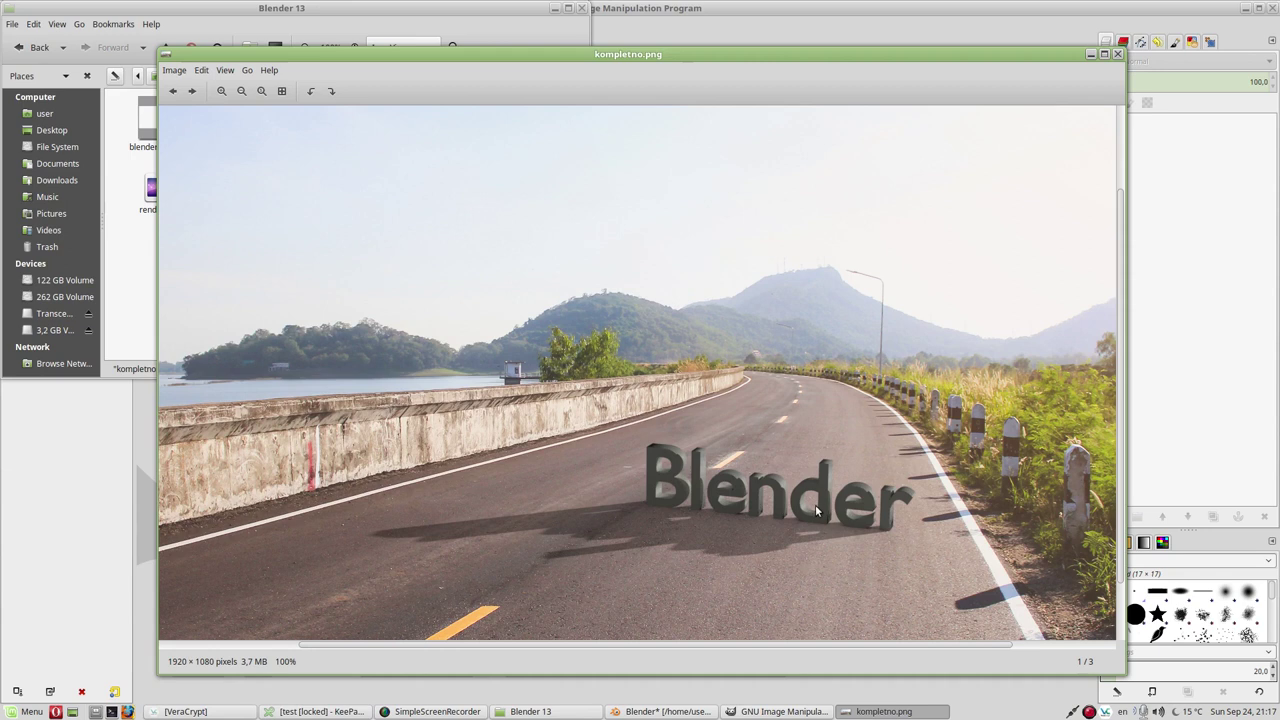
click(1117, 54)
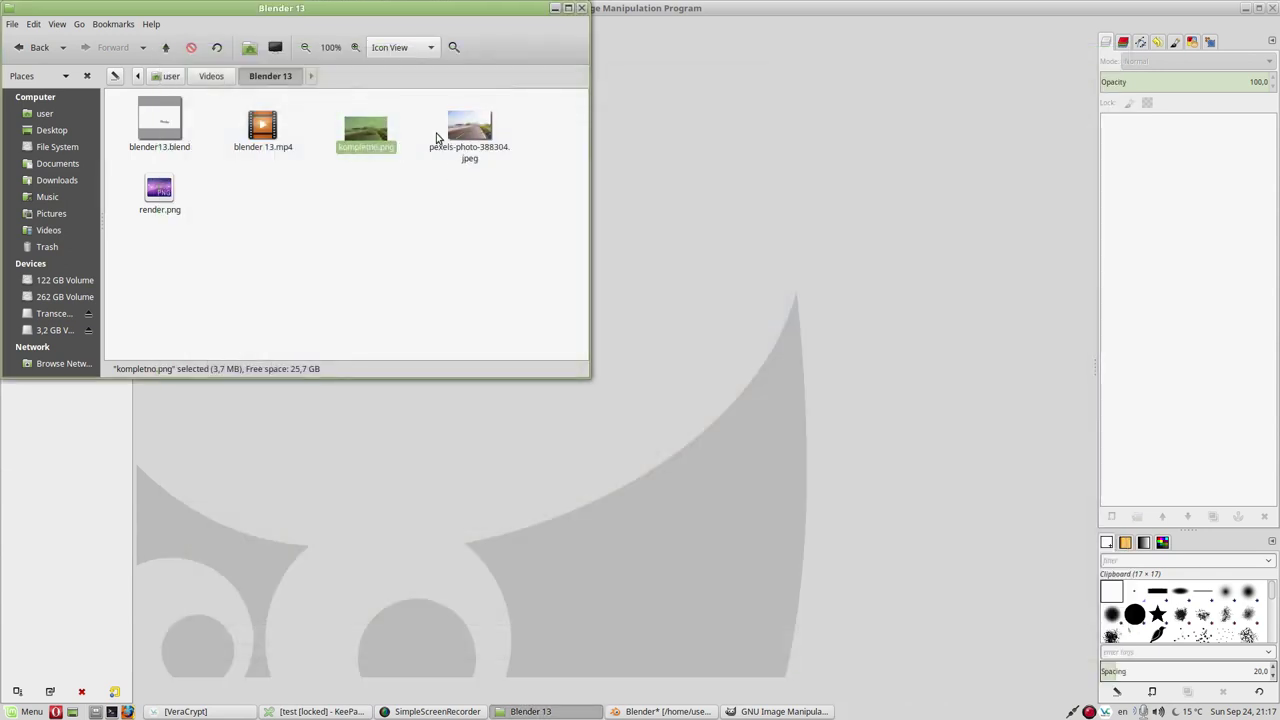
drag(468, 128, 742, 289)
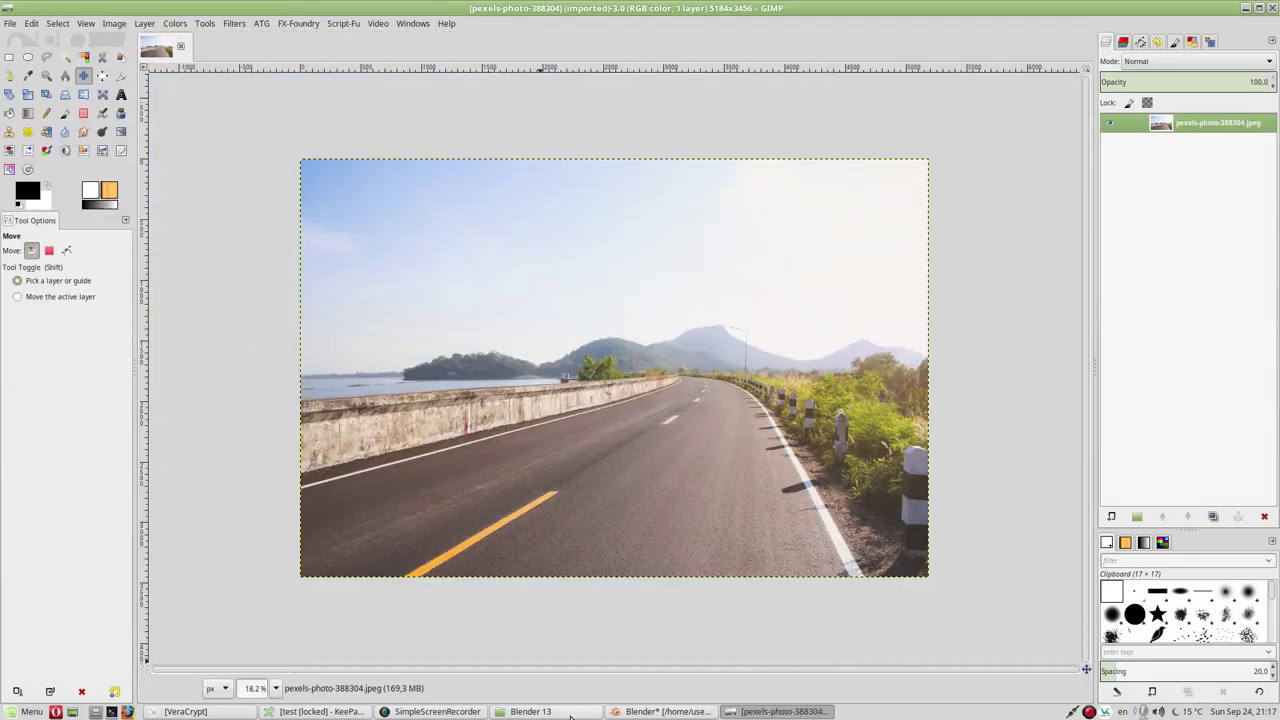
- Add render.png from the Blender 13 folder as a layer and drag it down onto the road
click(530, 711)
drag(152, 188, 660, 449)
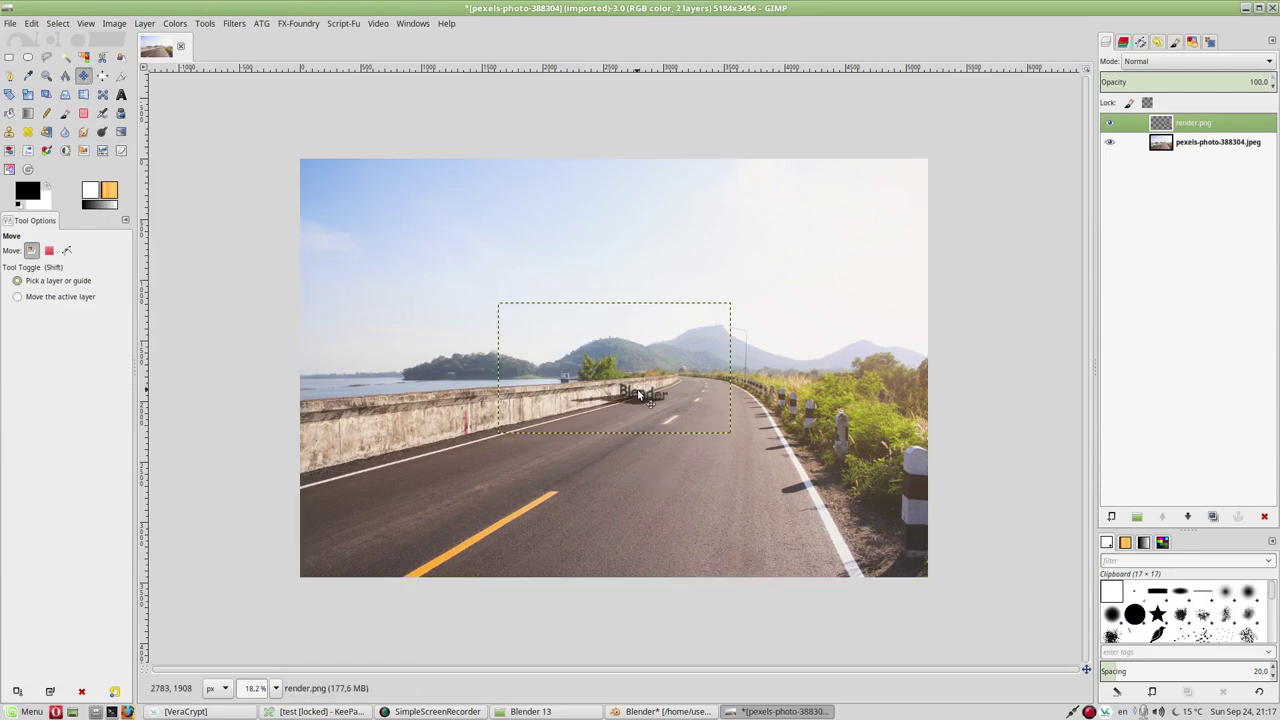
drag(640, 395, 703, 480)
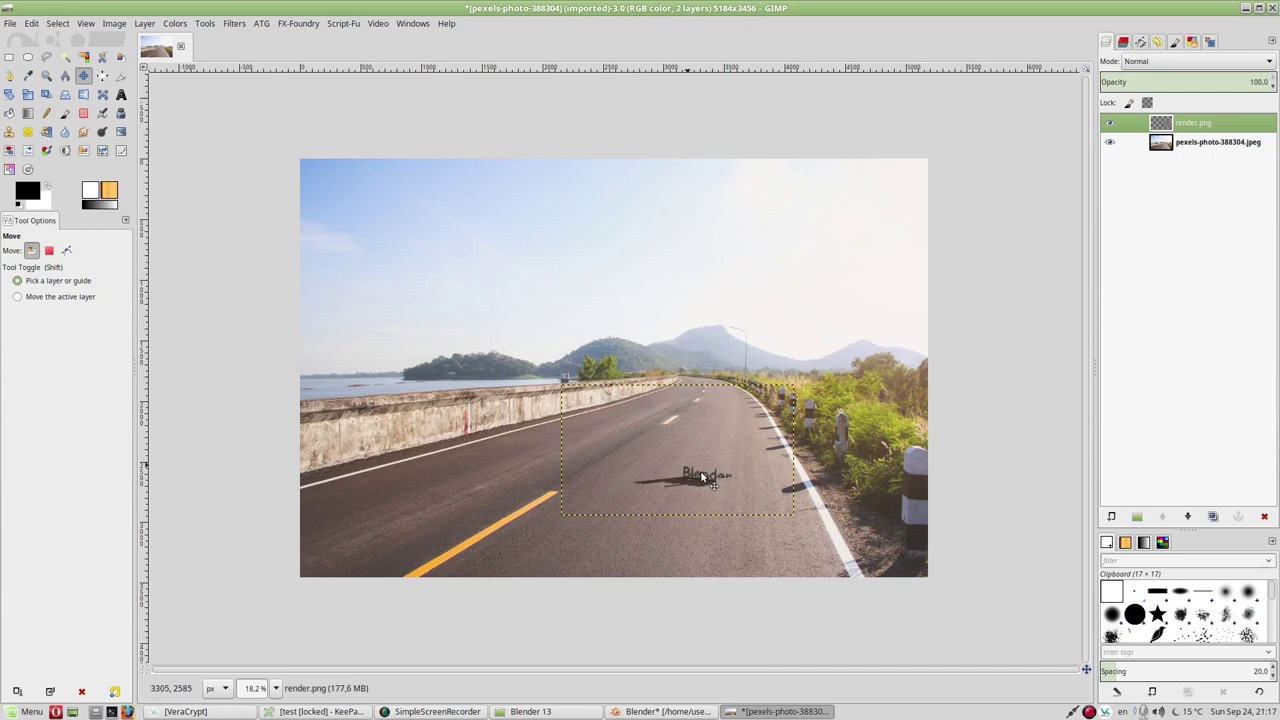
- Shift the text render right so it sits on the road's right side near the white edge line
ctrl+scroll(707, 500, up, 2)
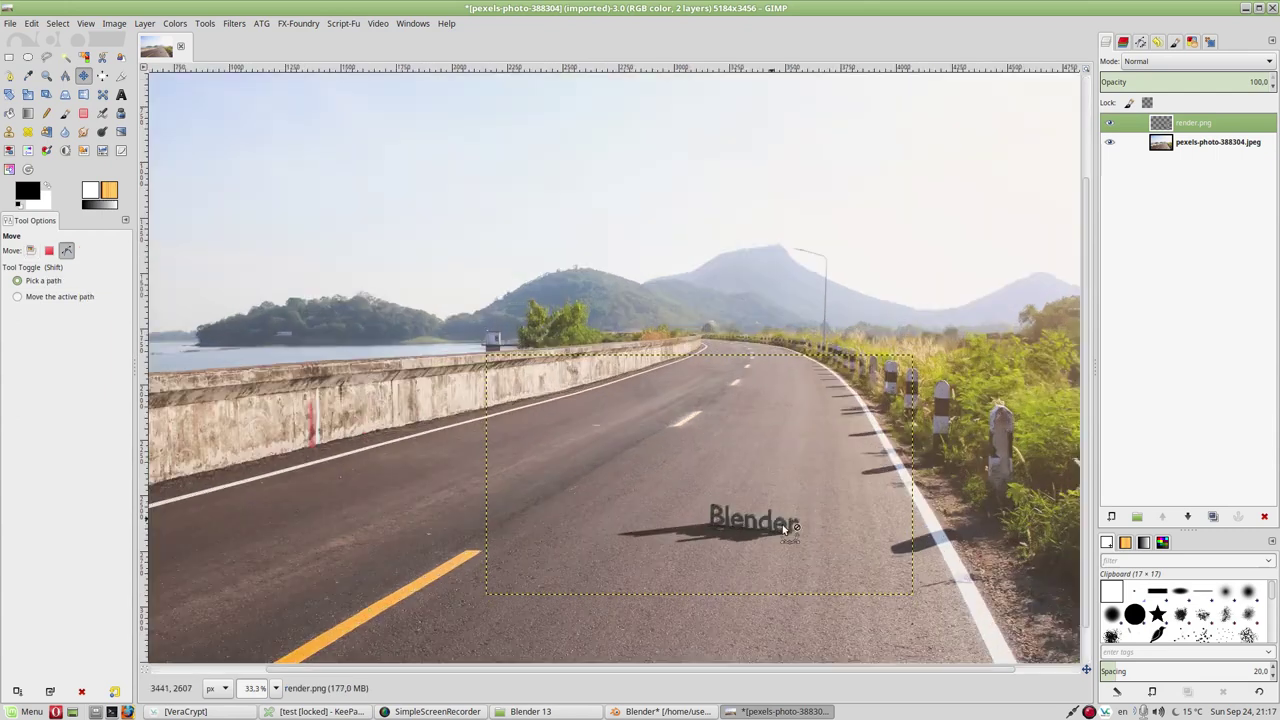
ctrl+scroll(782, 524, up, 1)
middle_drag(837, 548, 657, 430)
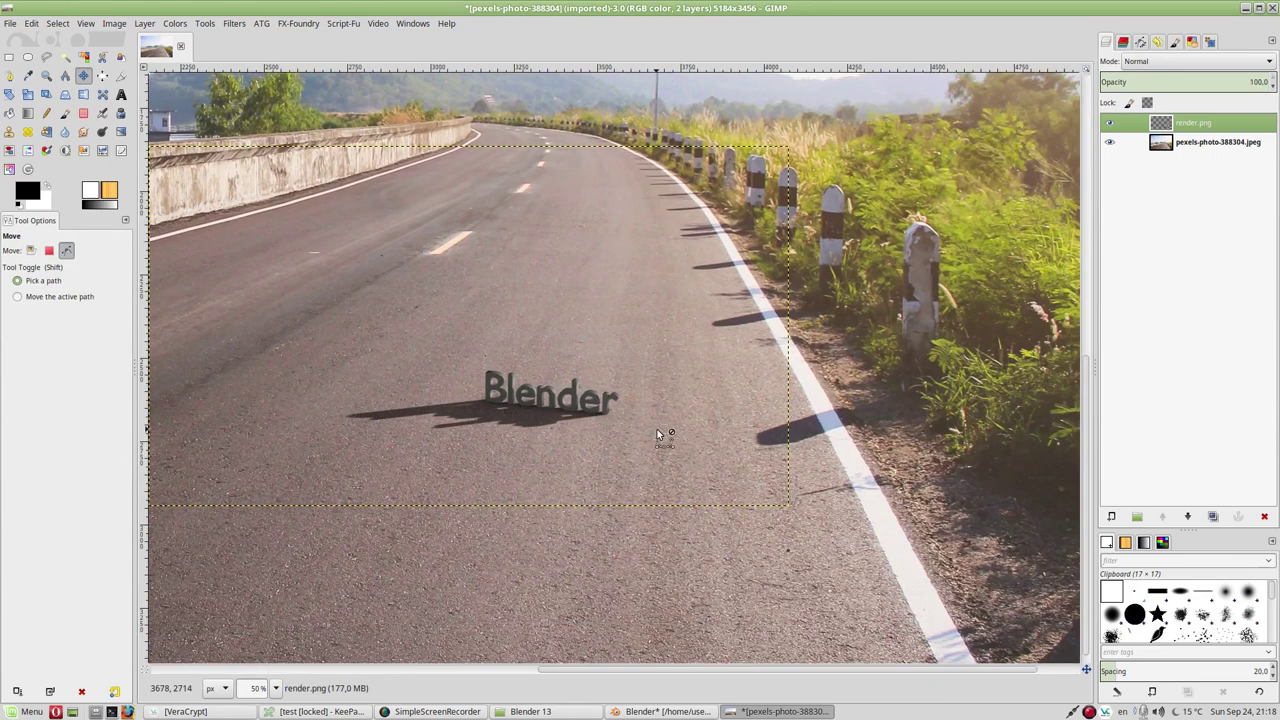
ctrl+scroll(657, 429, up, 2)
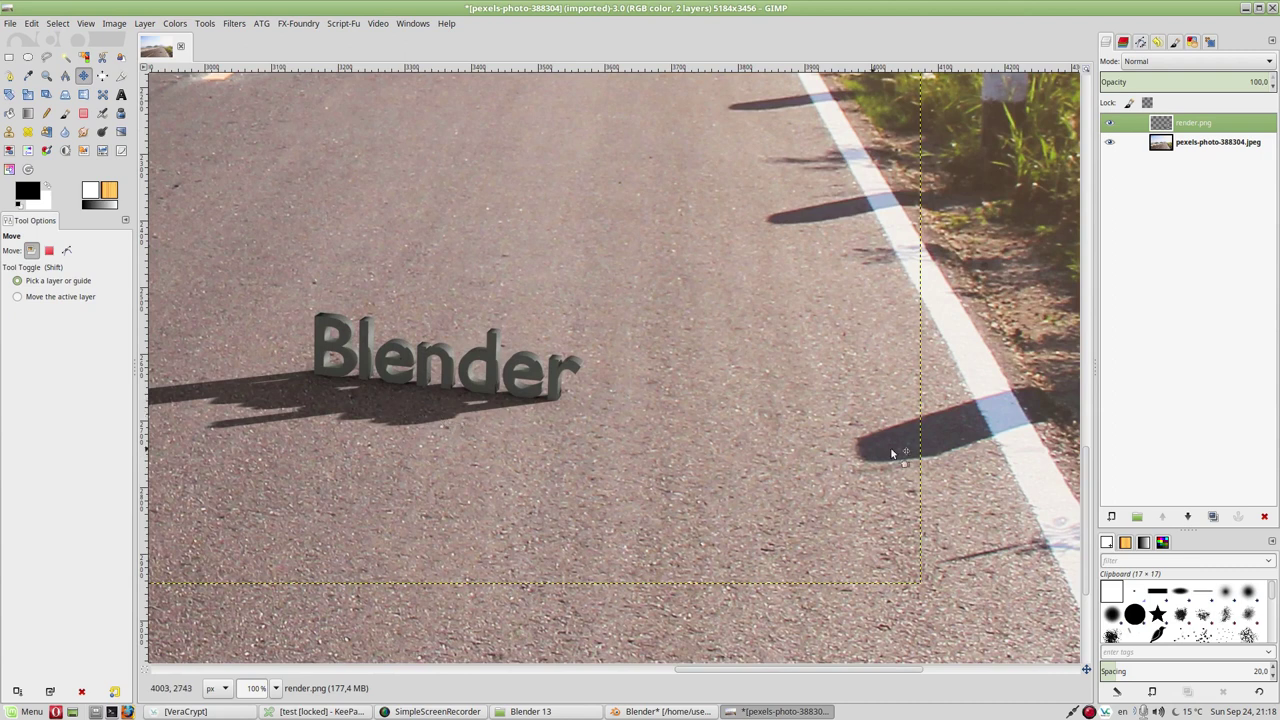
drag(557, 381, 817, 358)
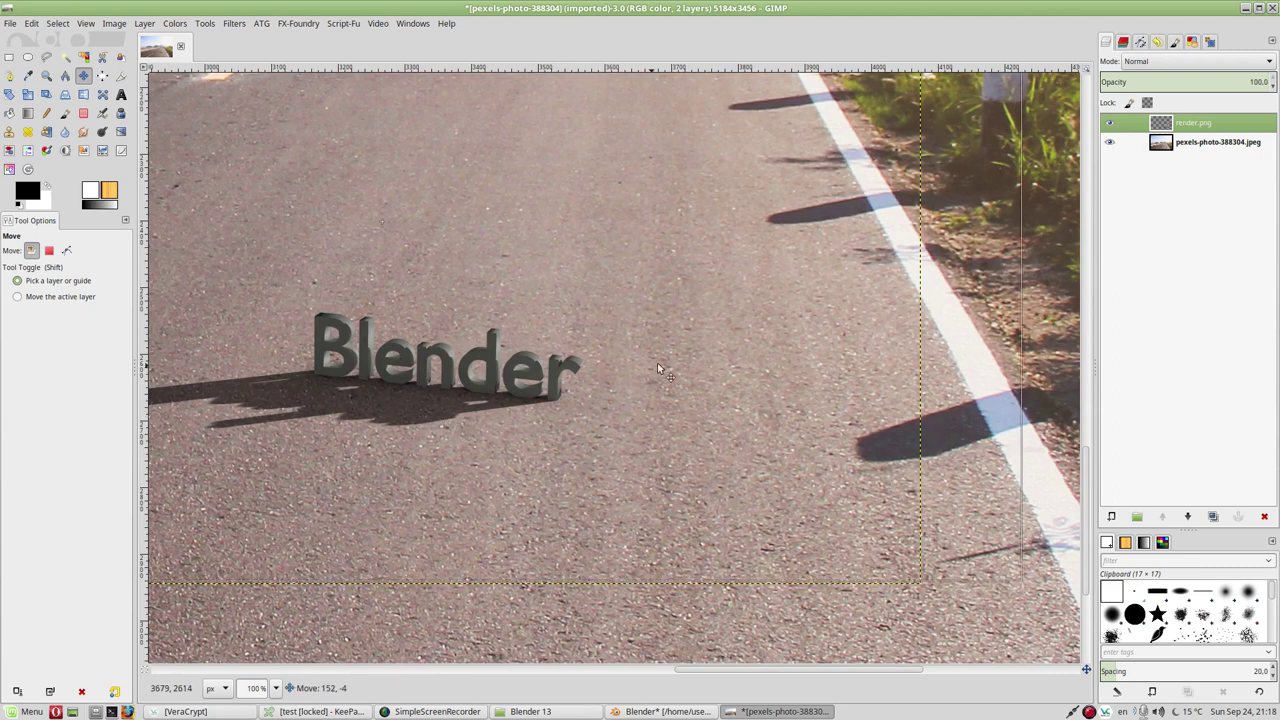
drag(817, 356, 874, 396)
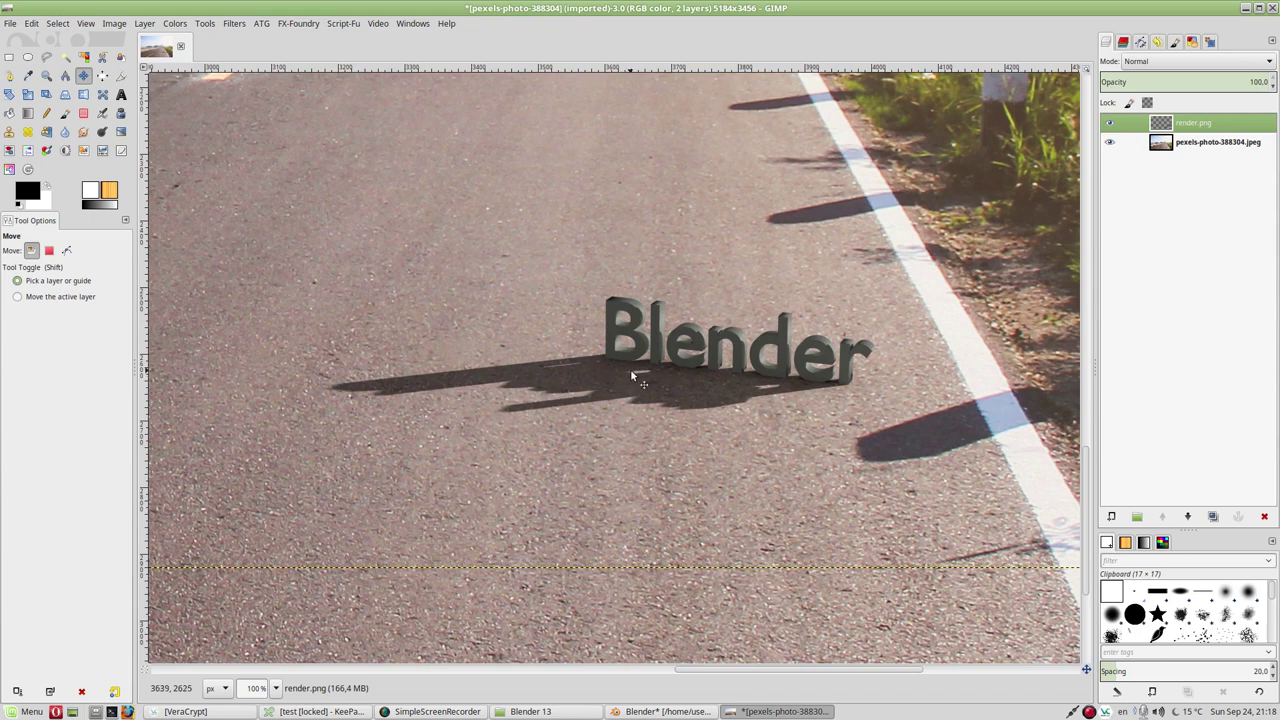
ctrl+scroll(630, 372, down, 1)
ctrl+scroll(632, 376, down, 1)
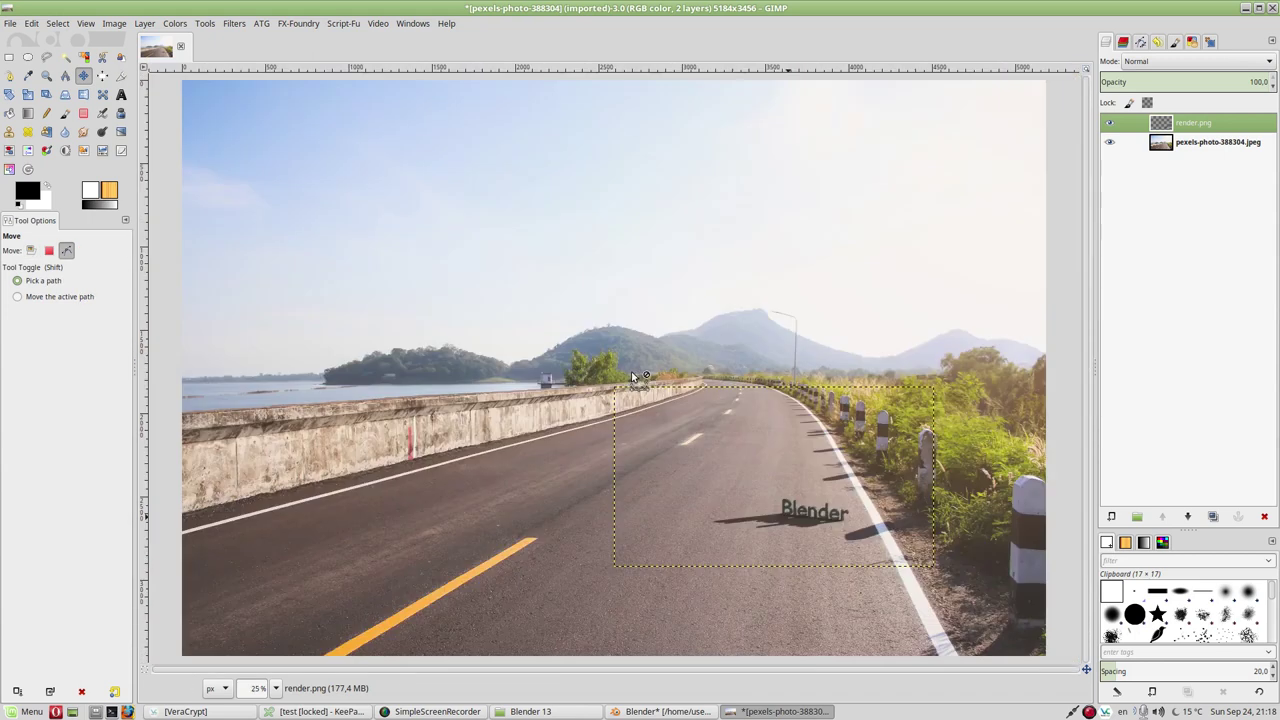
ctrl+scroll(800, 495, up, 2)
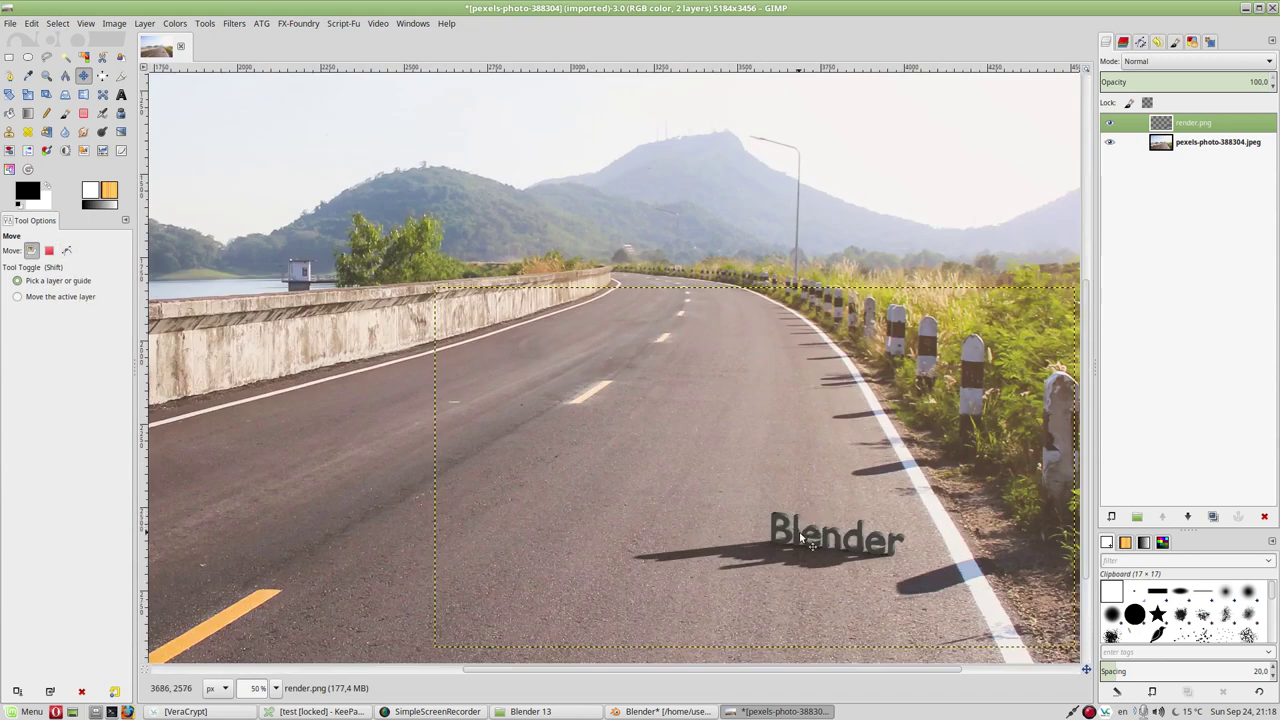
drag(800, 537, 733, 516)
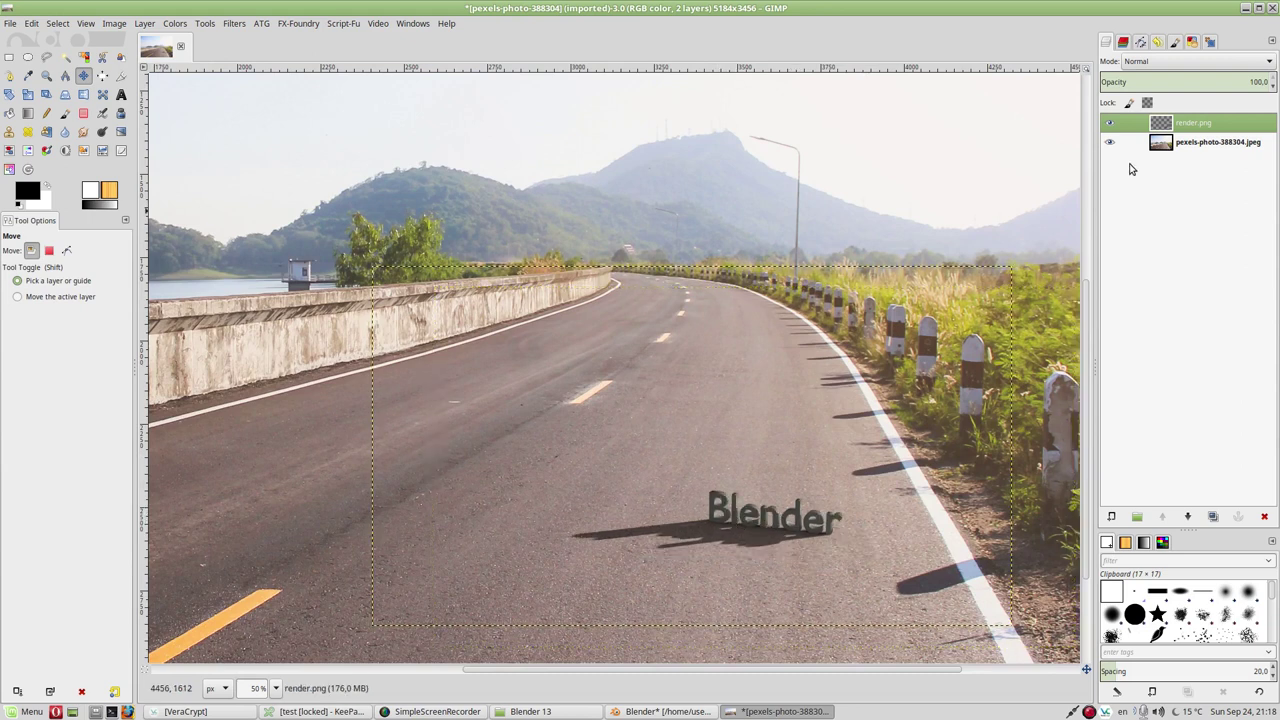
click(1185, 142)
- Scale the road photo layer down to 2280 × 1520 pixels
ctrl+scroll(558, 262, down, 4)
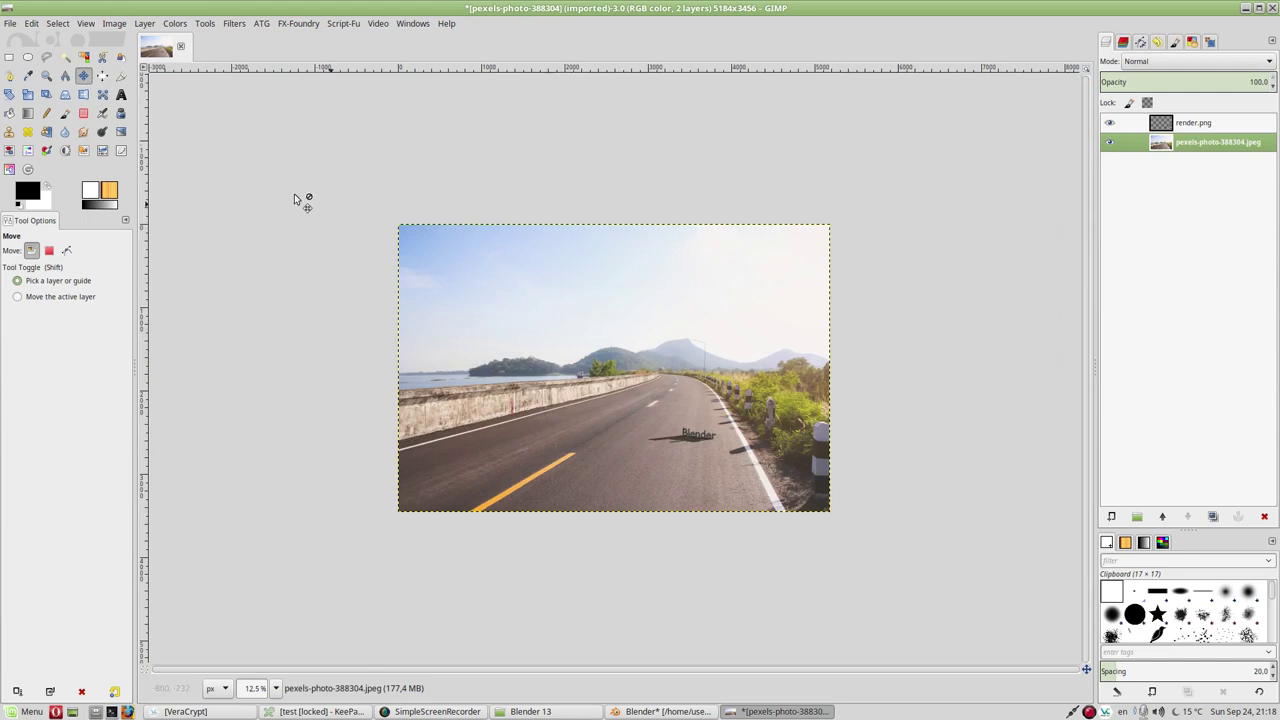
click(45, 98)
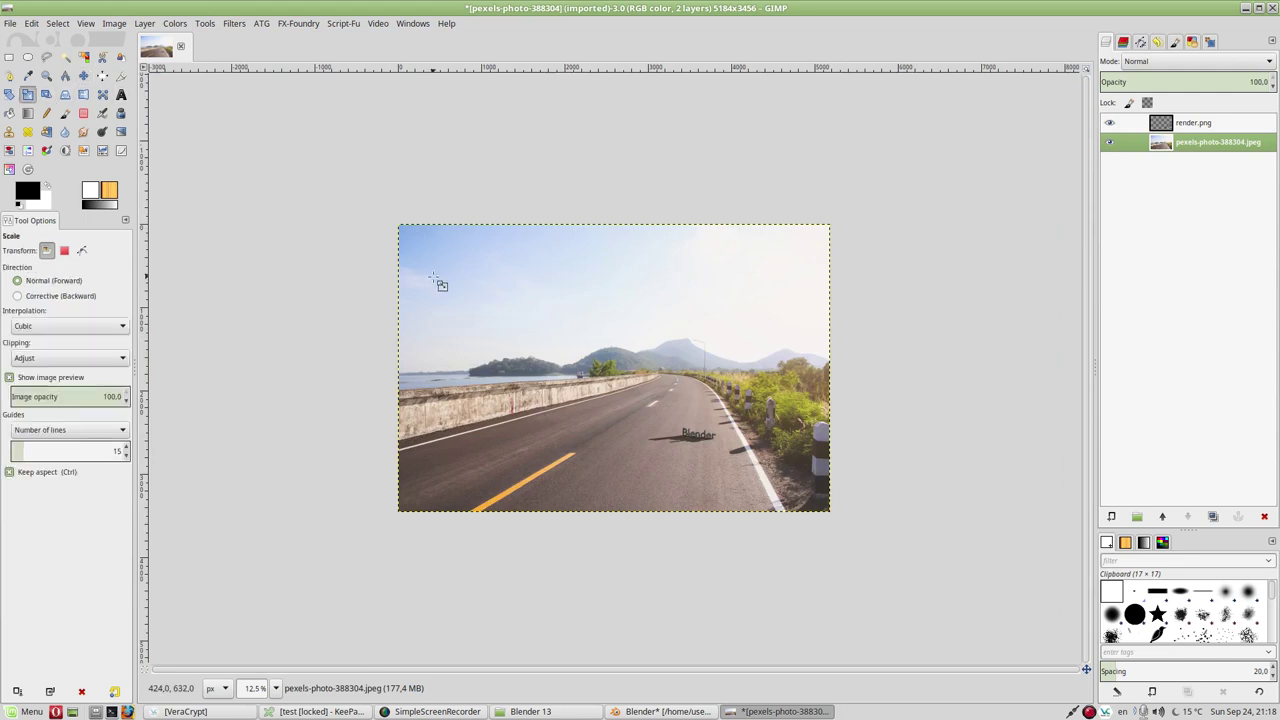
click(440, 280)
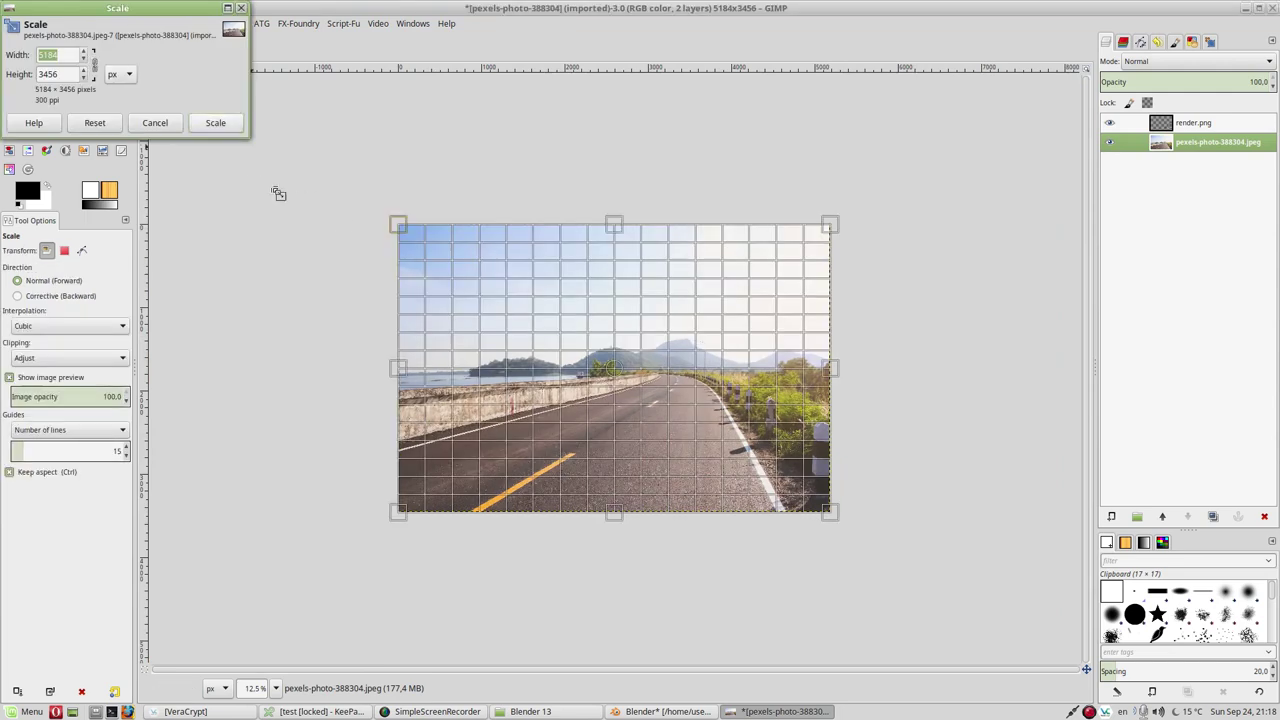
drag(397, 225, 395, 223)
drag(586, 387, 605, 392)
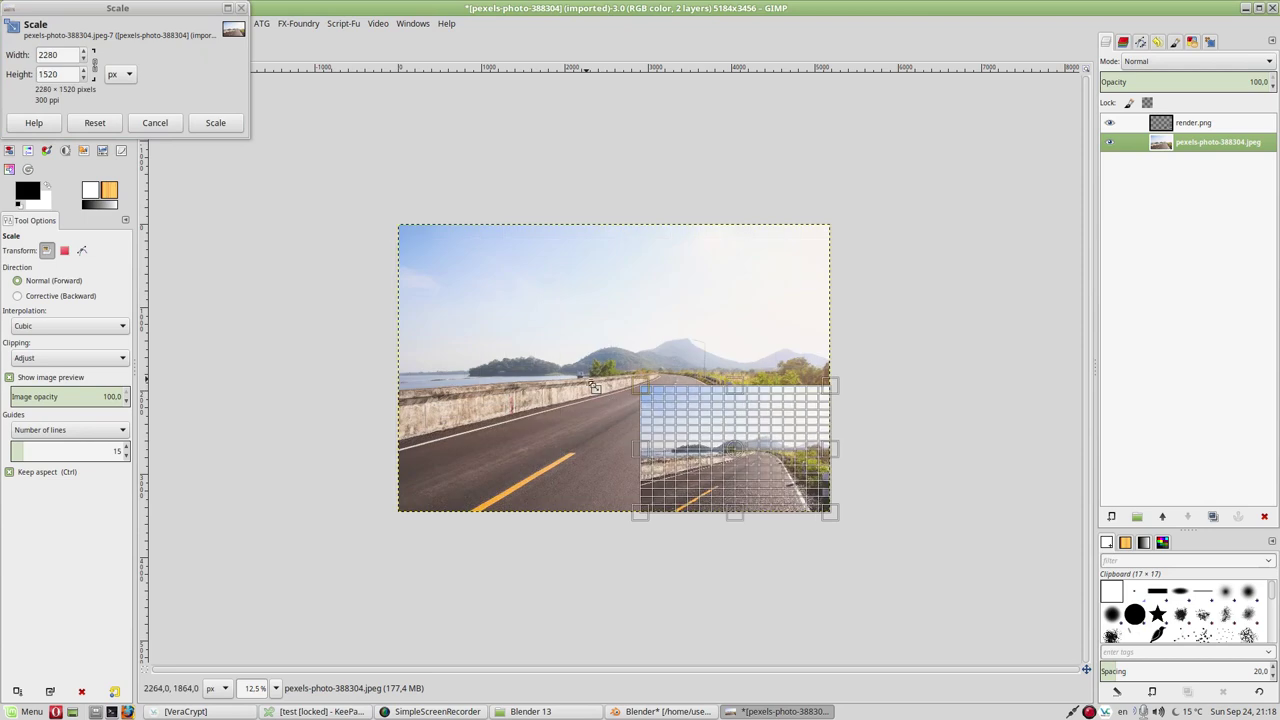
click(230, 128)
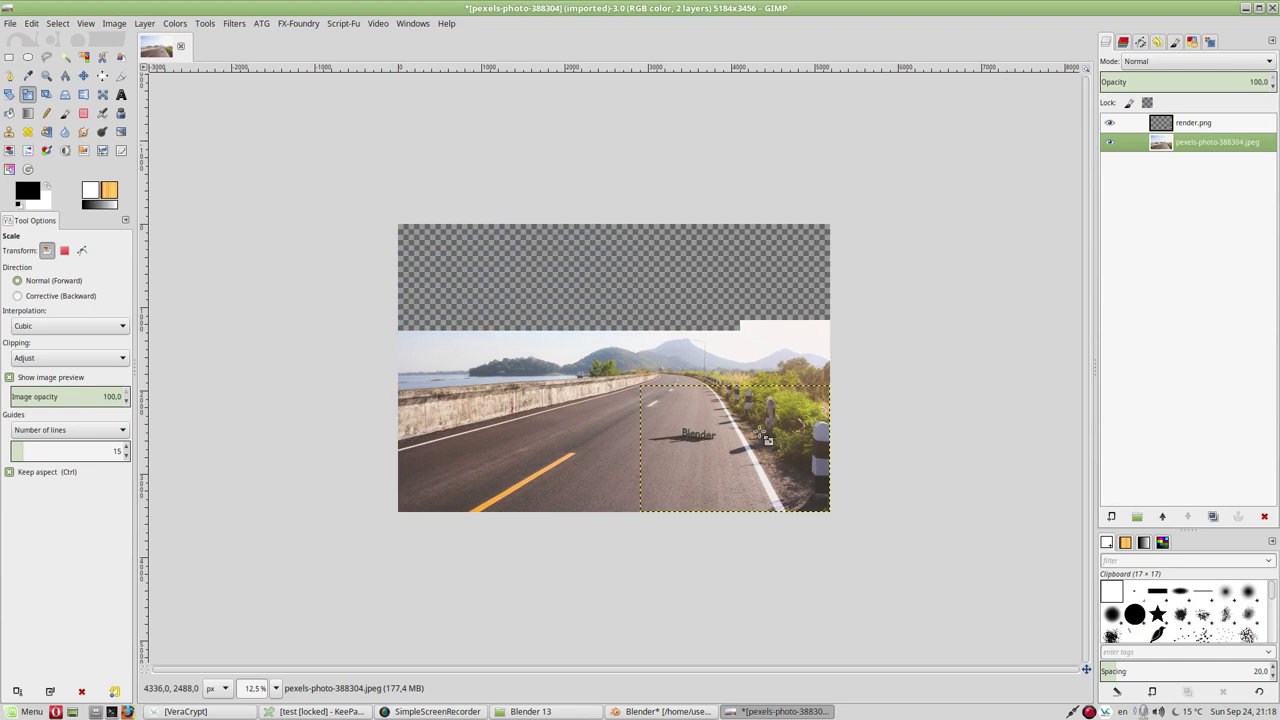
- Move the shrunken road photo layer up and left beneath the text render
click(83, 75)
drag(793, 501, 726, 420)
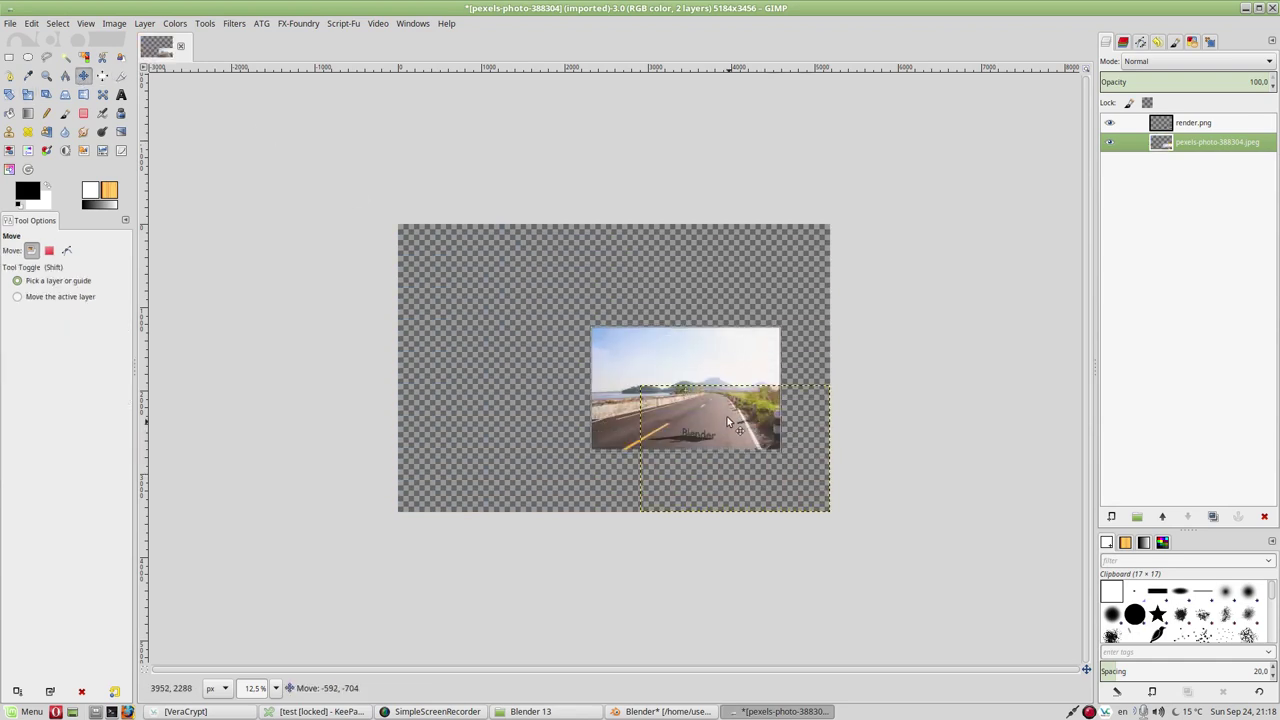
ctrl+scroll(685, 419, up, 3)
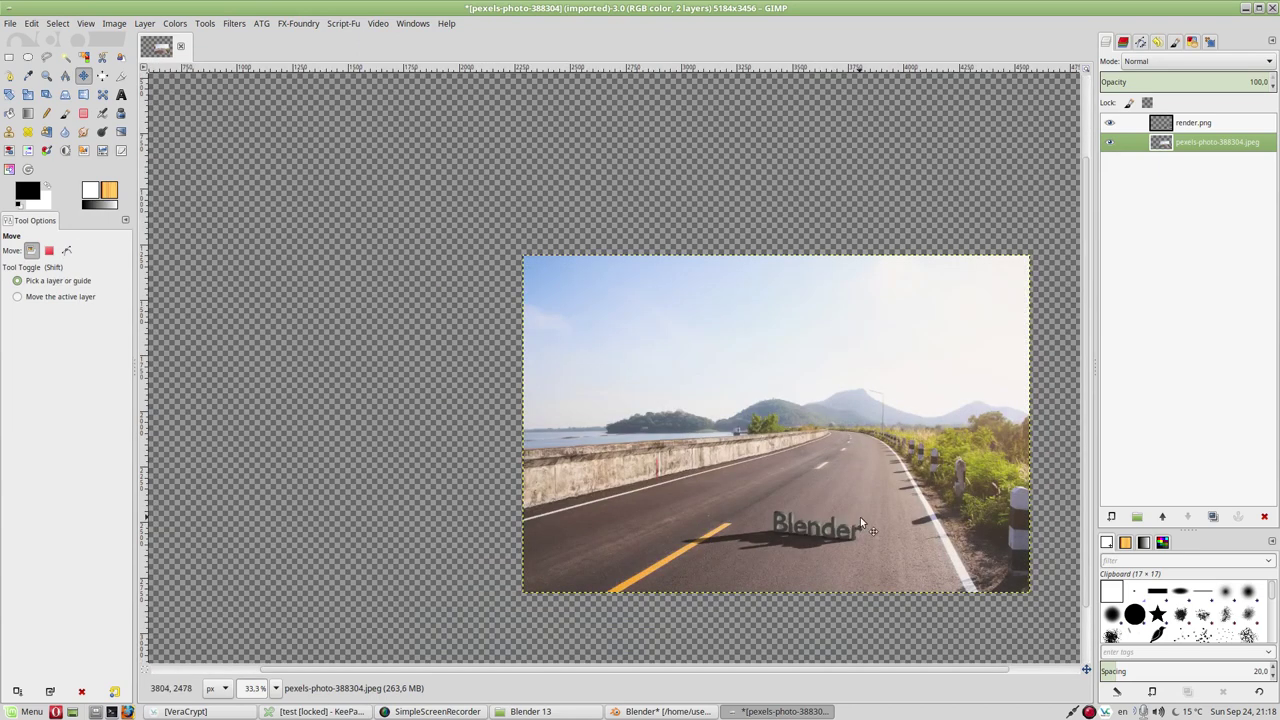
ctrl+scroll(834, 431, up, 2)
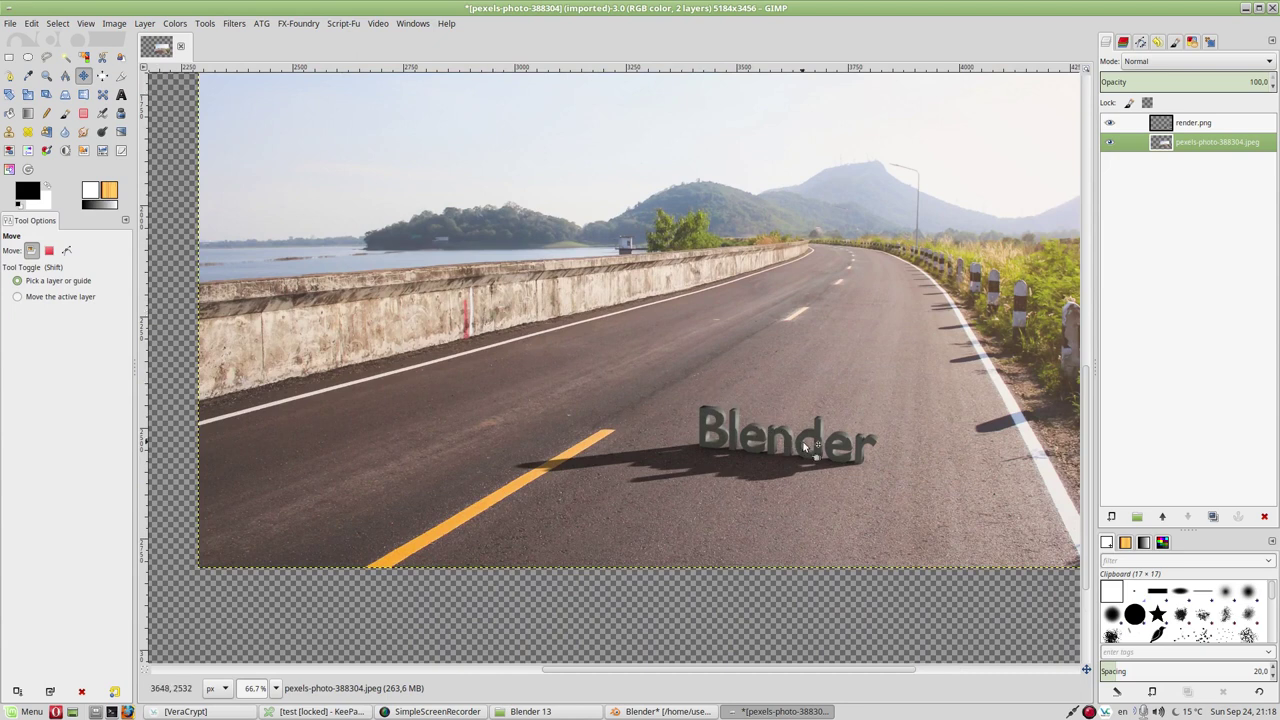
- Shift the 'Blender' text render up and right onto the road, then reselect the photo layer
drag(790, 437, 870, 381)
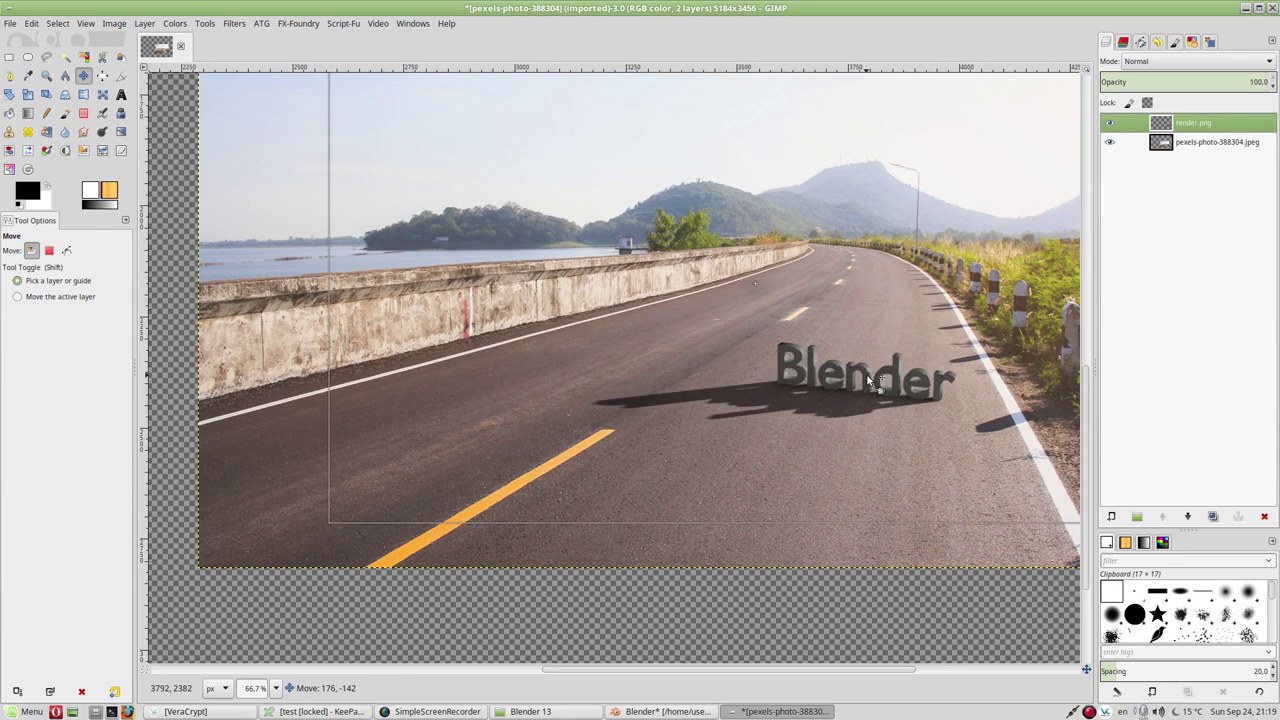
key(Page_Down)
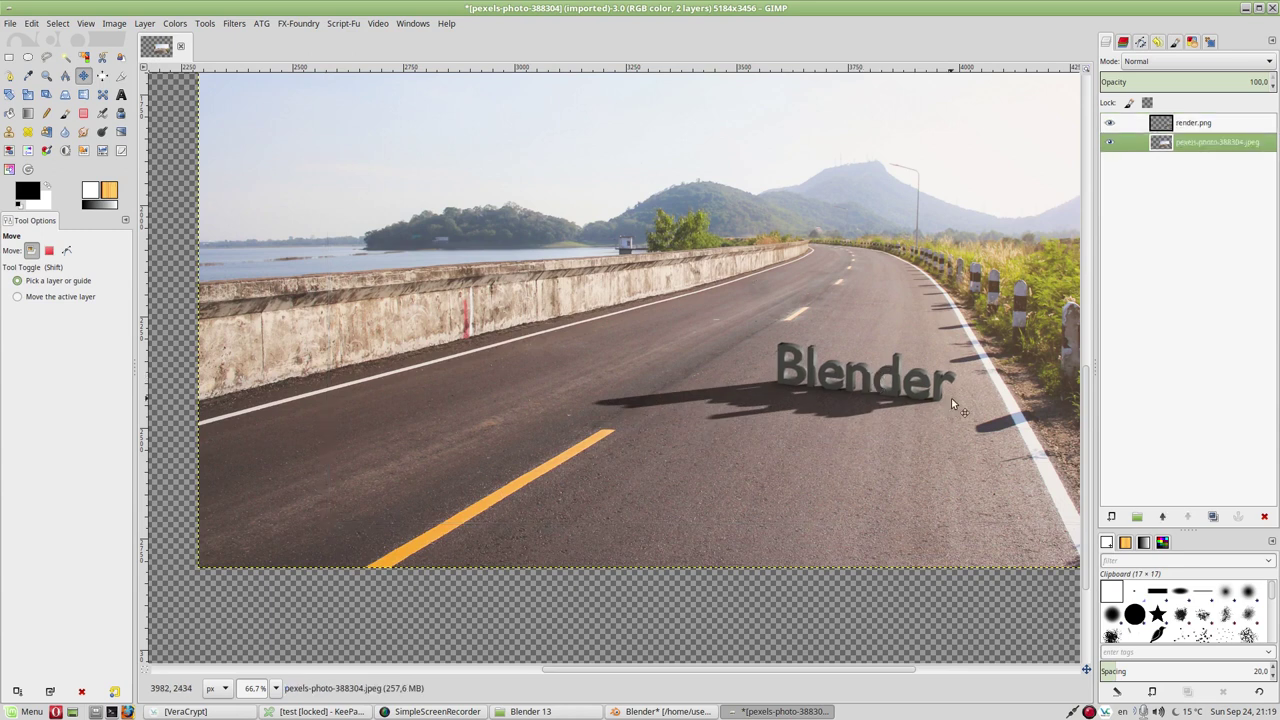
scroll(875, 420, up, 2)
scroll(875, 420, right, 2)
ctrl+scroll(879, 433, down, 1)
ctrl+scroll(871, 428, down, 2)
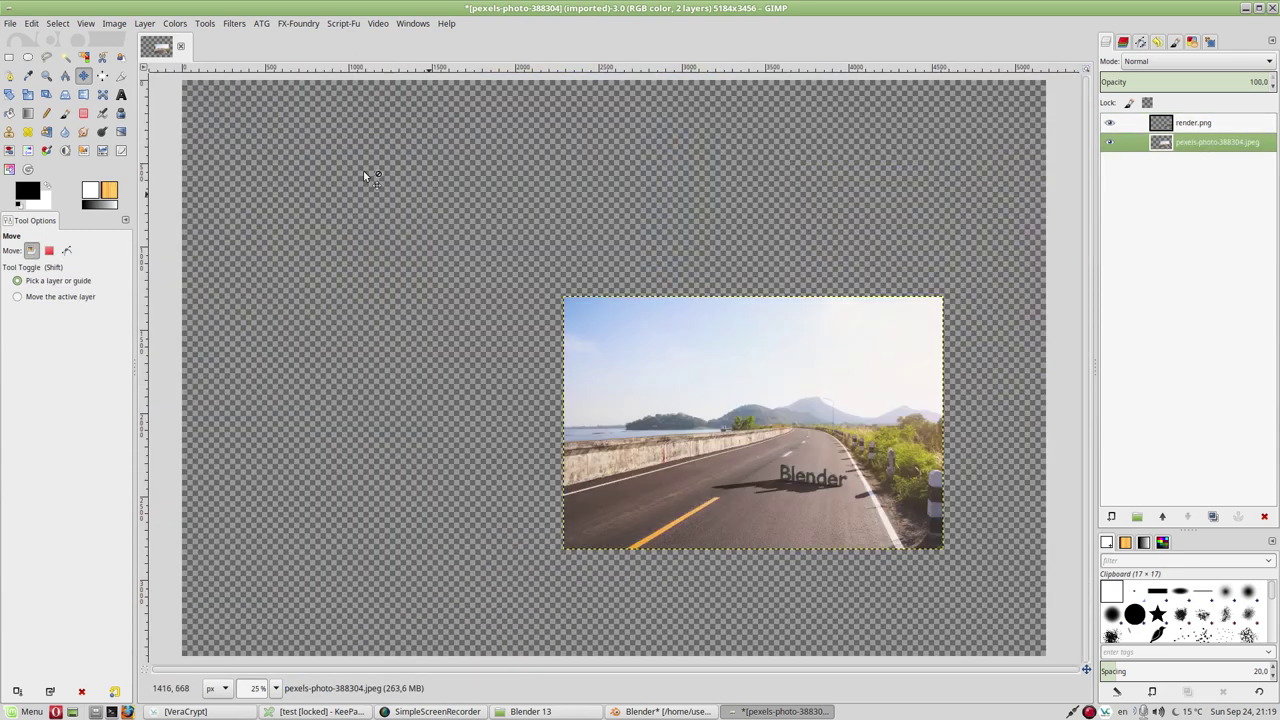
click(121, 75)
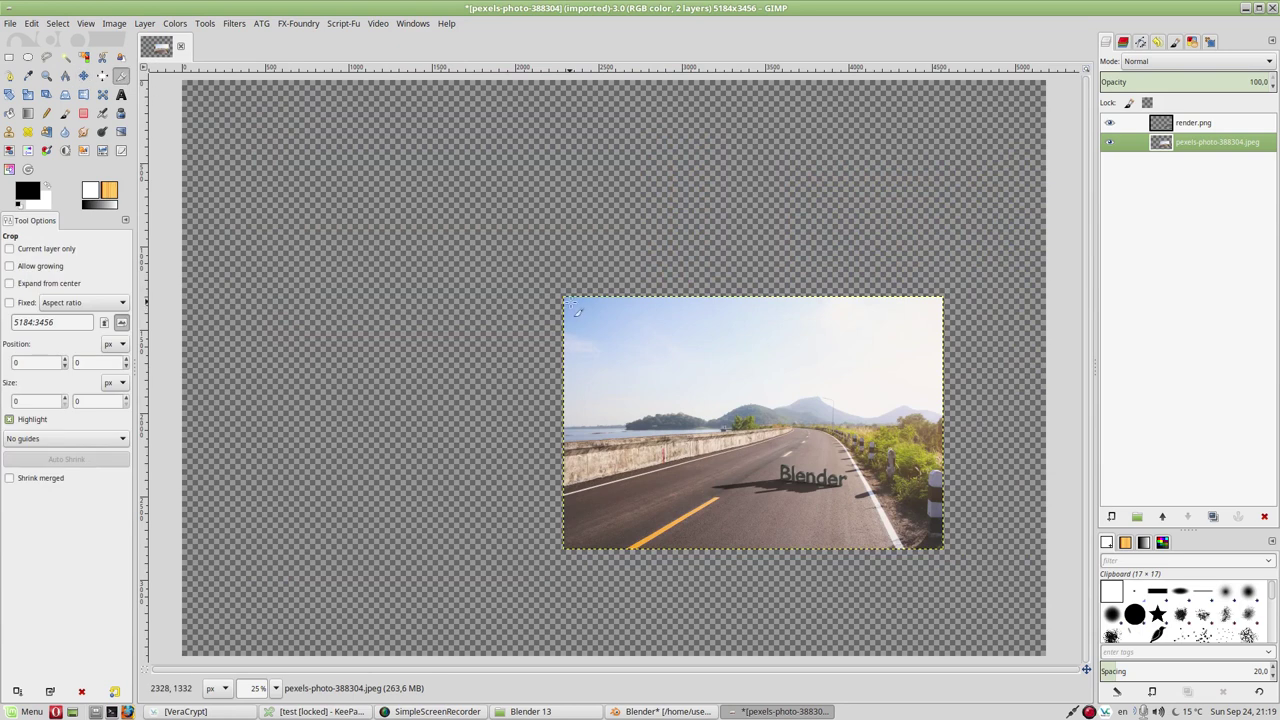
- Crop the image to the 2232 × 1456 road photo bounds, then return to Blender's compositor
click(578, 316)
key(Return)
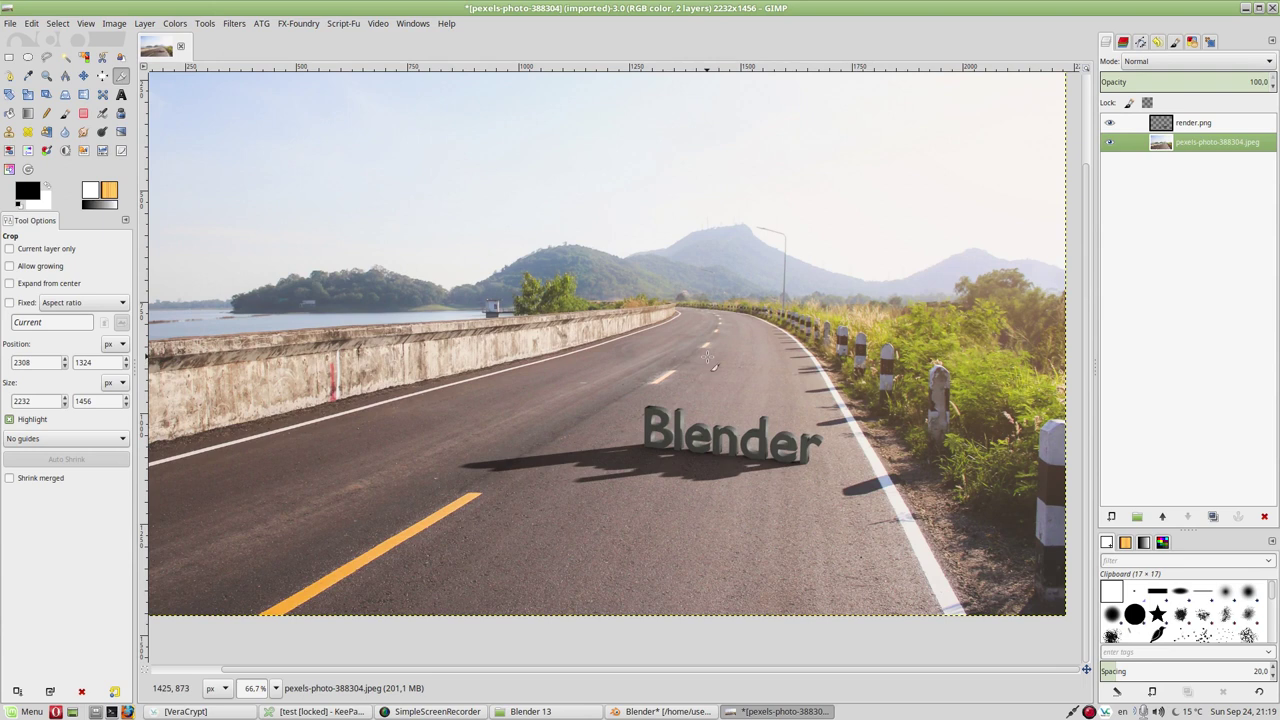
click(677, 713)
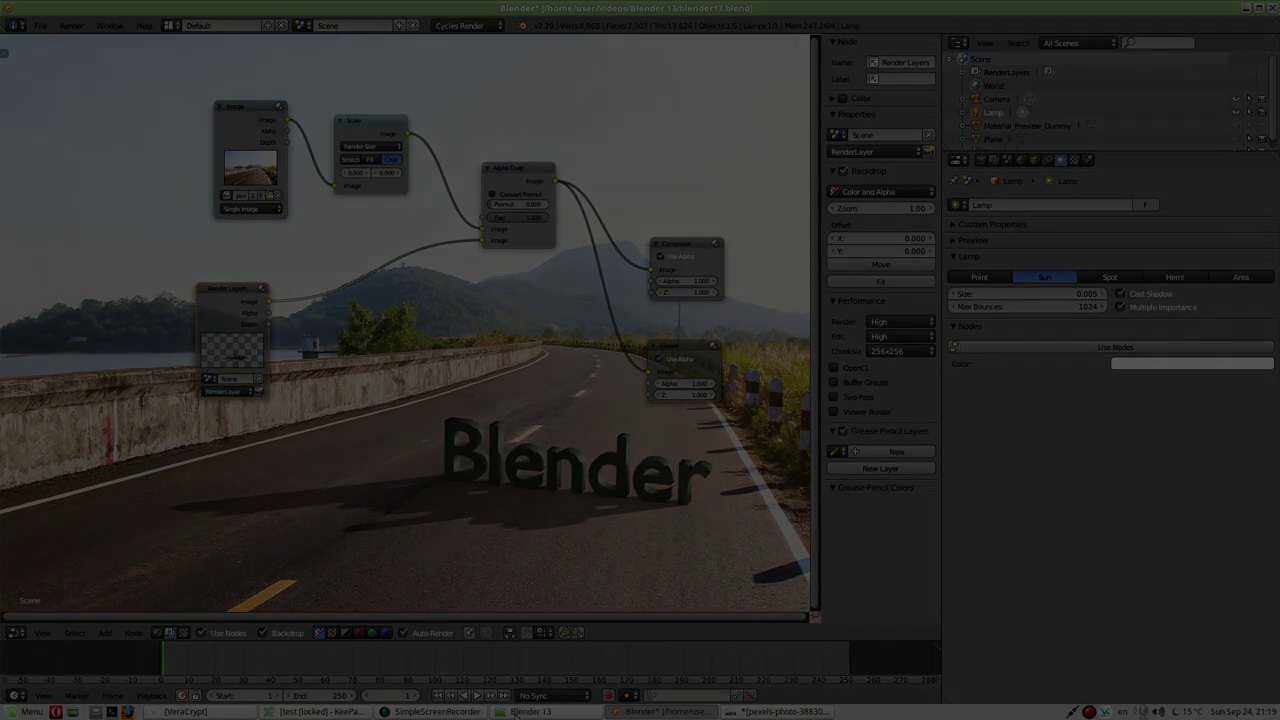
- Bring the SimpleScreenRecorder window up over Blender's compositing nodes
click(478, 713)
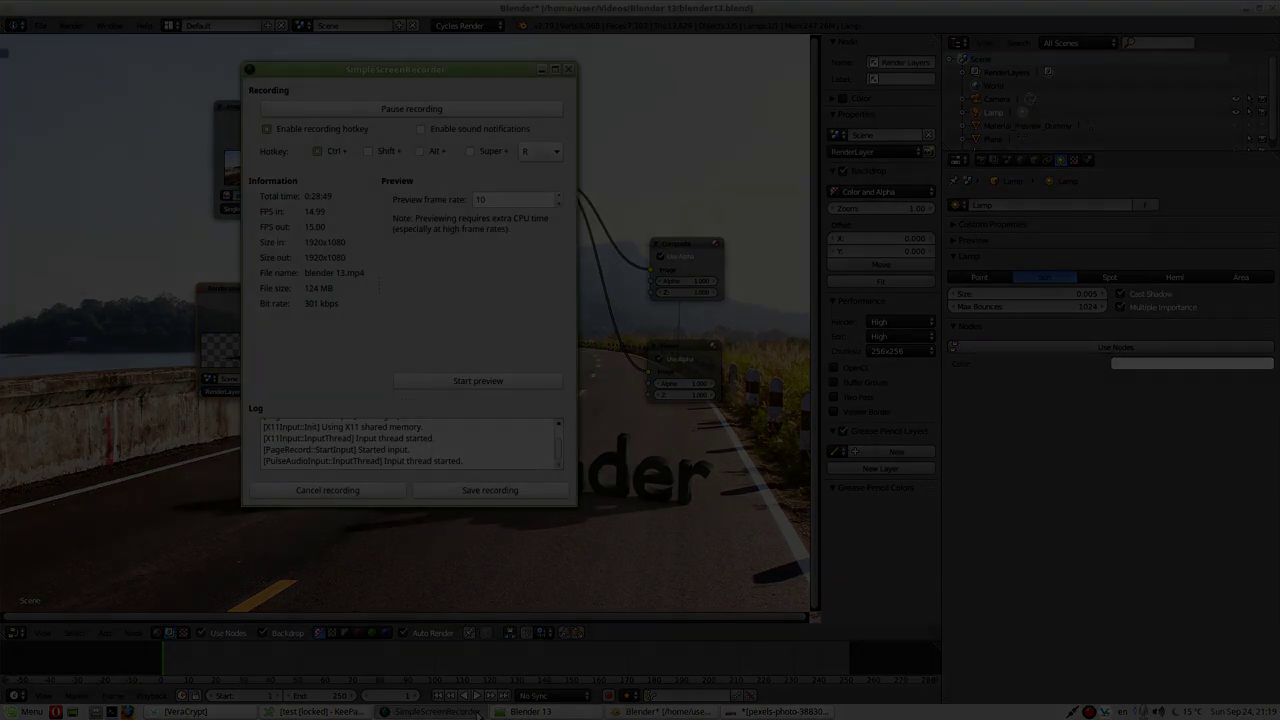